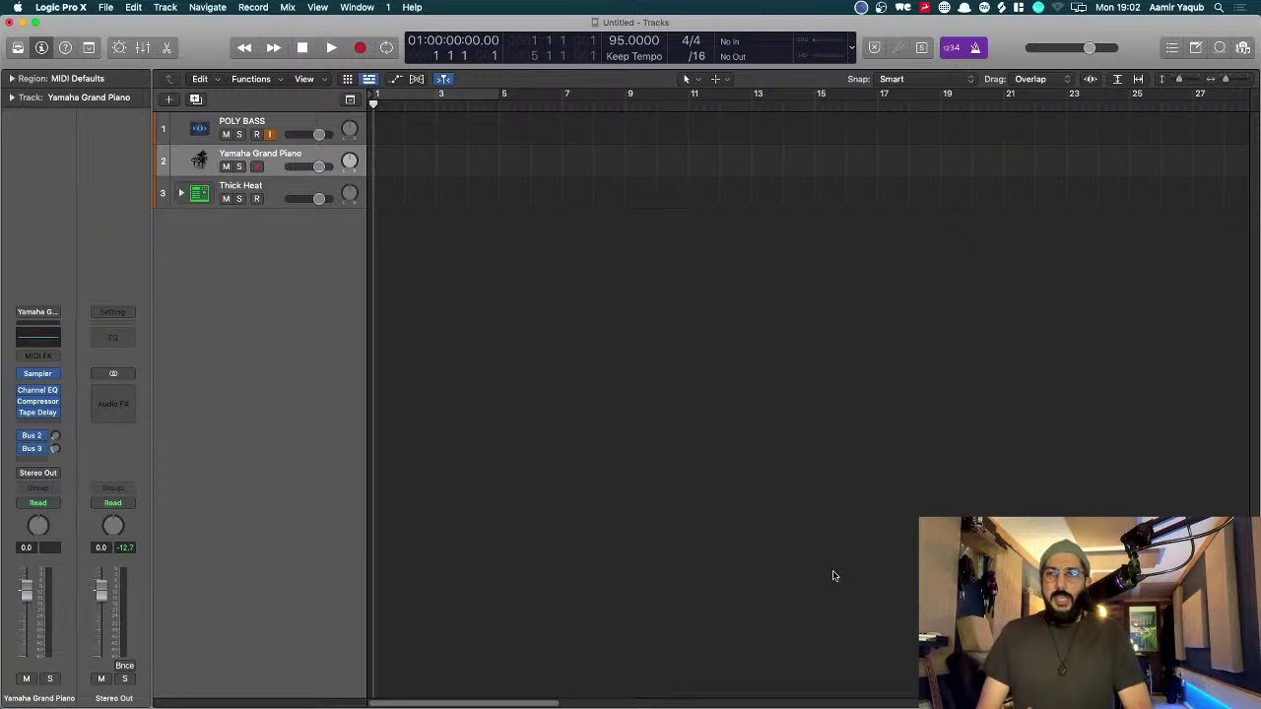
Step: Disable input monitoring on POLY BASS and resize the track lane heights with vertical zoom
mouse_move(4, 384)
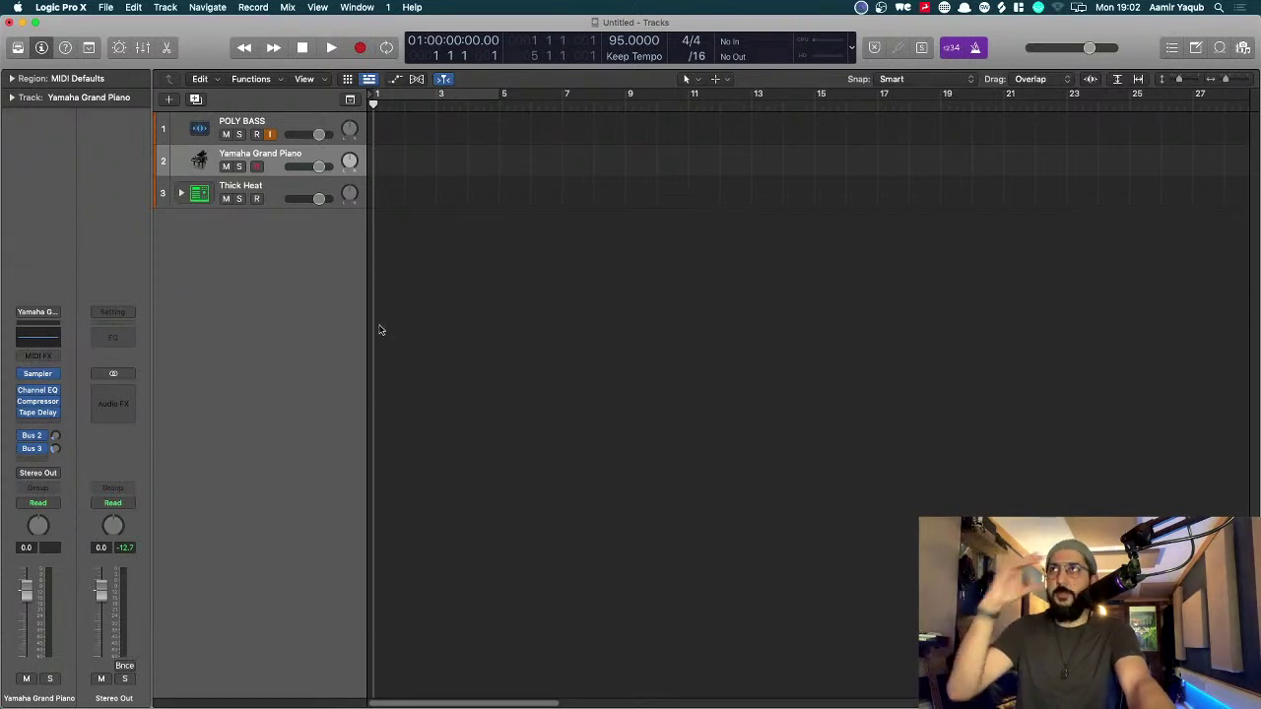
left_click(271, 135)
key("super+Down")
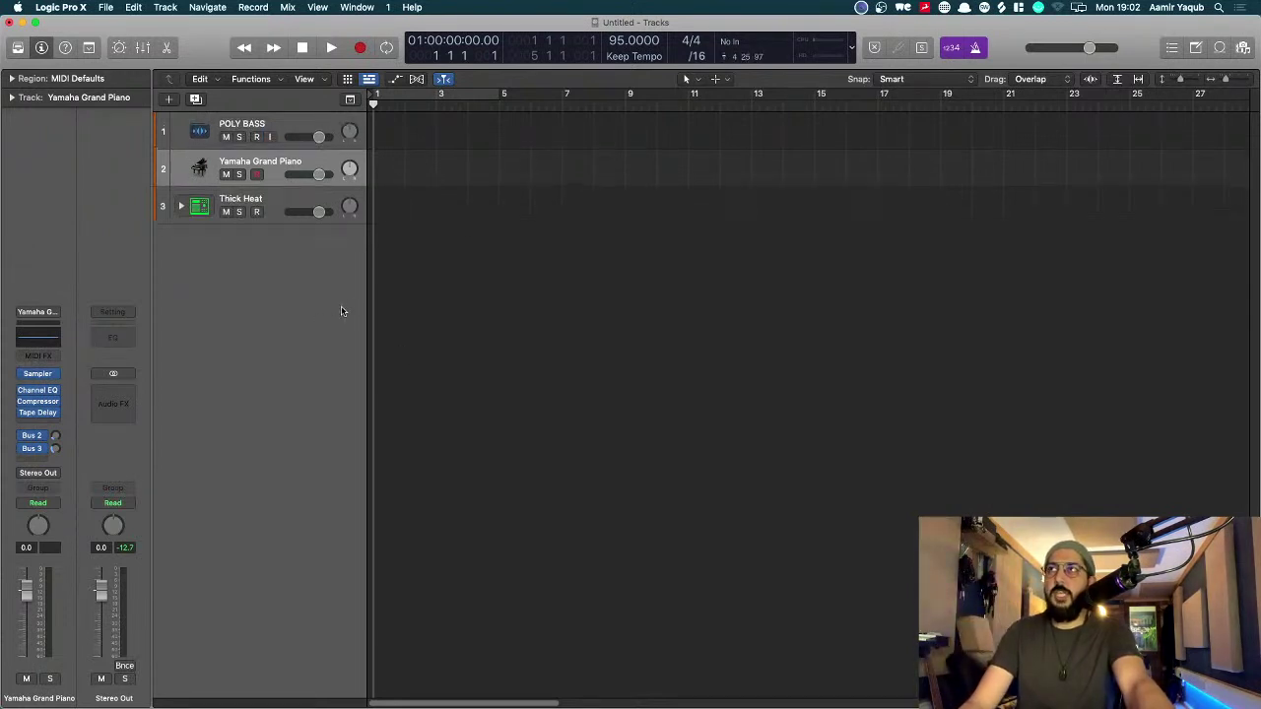
key("super+Down")
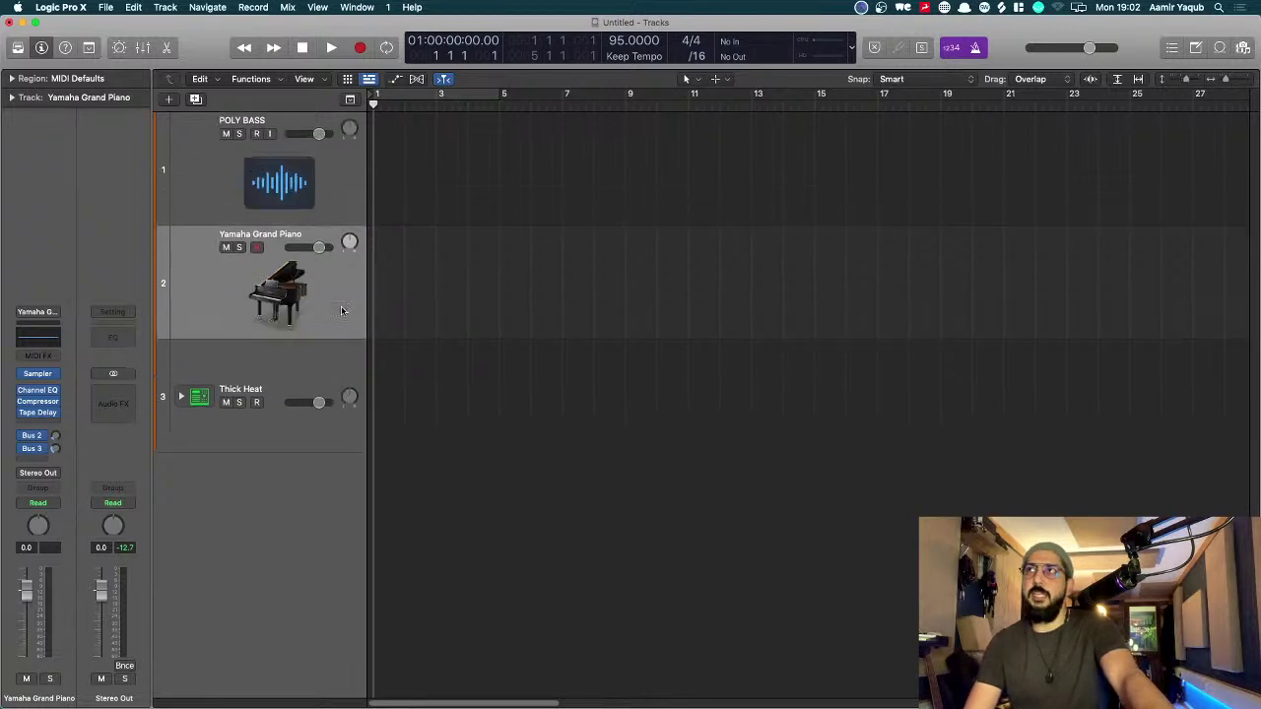
key("super+Up")
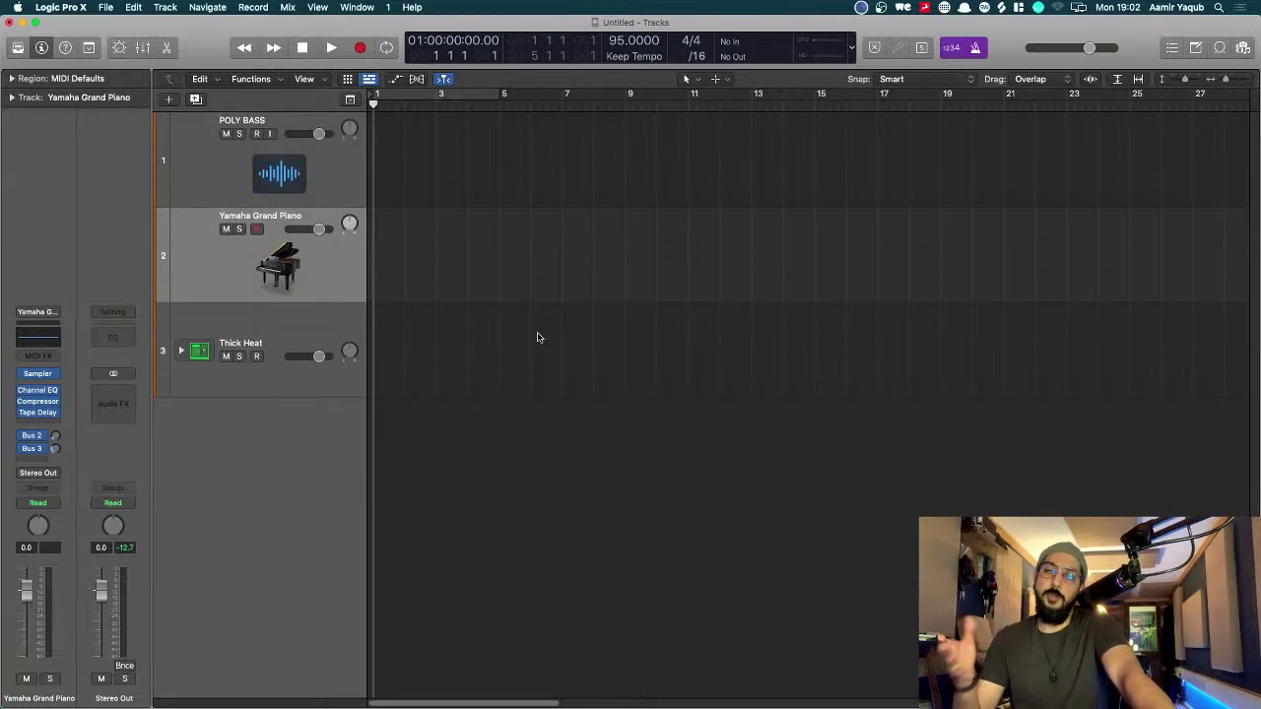
key("super+Up")
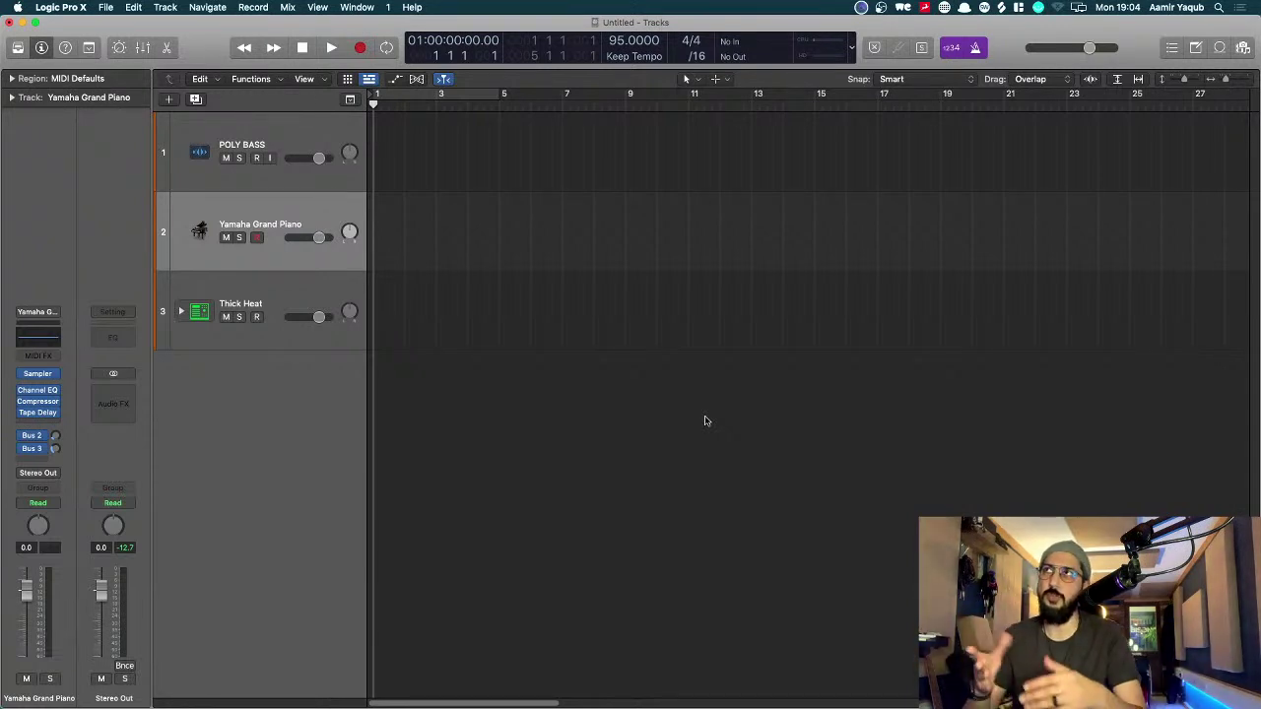
Step: Drag Thick Heat above POLY BASS and Yamaha Grand Piano, leaving POLY BASS selected
left_click(281, 291)
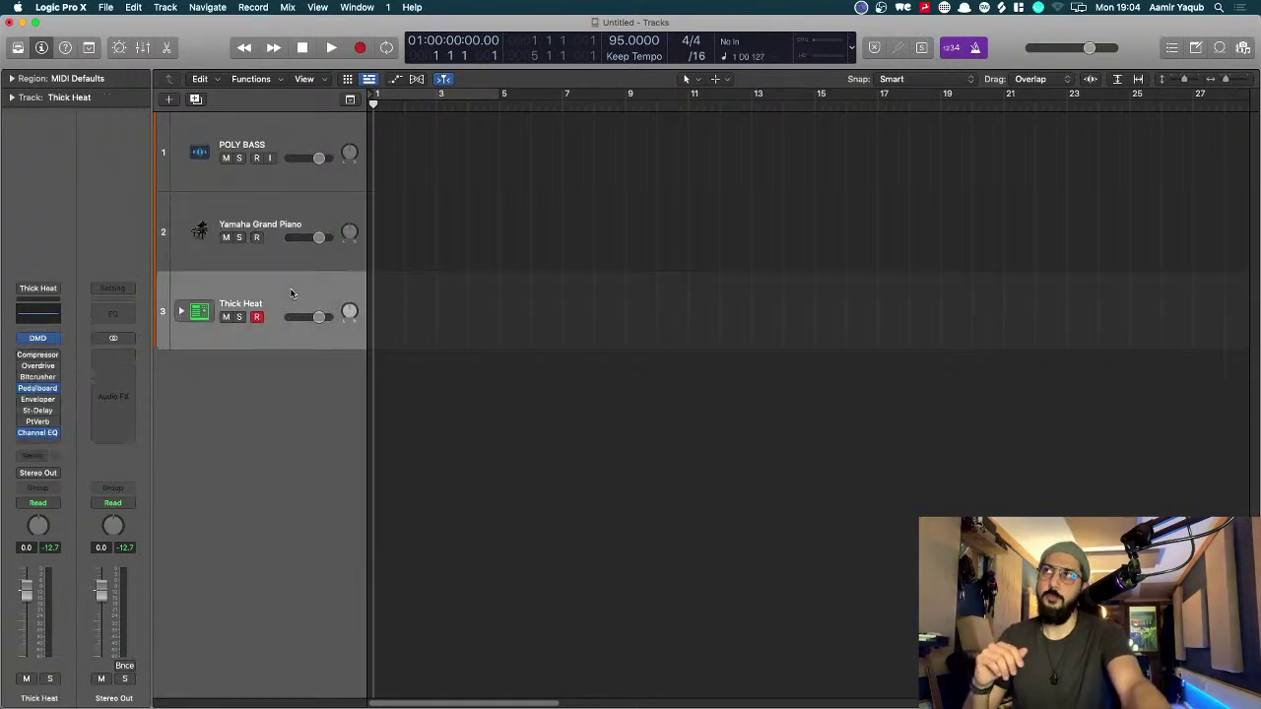
left_click_drag(282, 290, 276, 127)
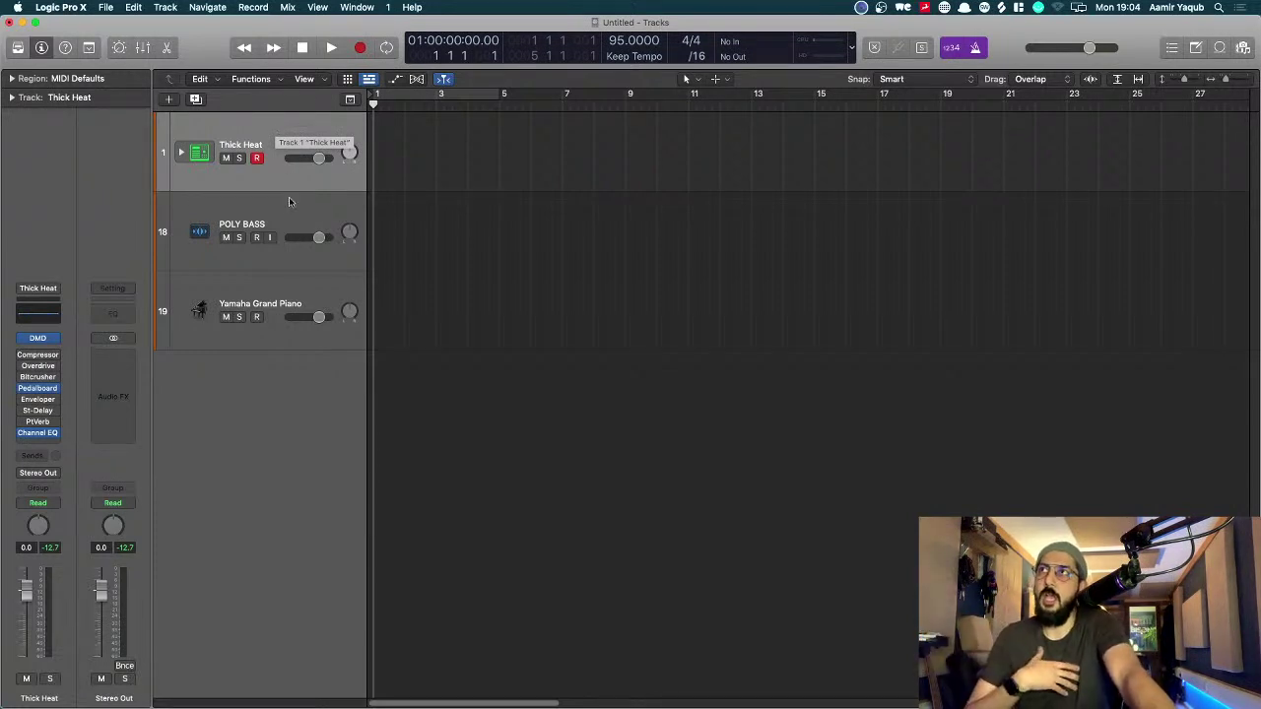
left_click(284, 226)
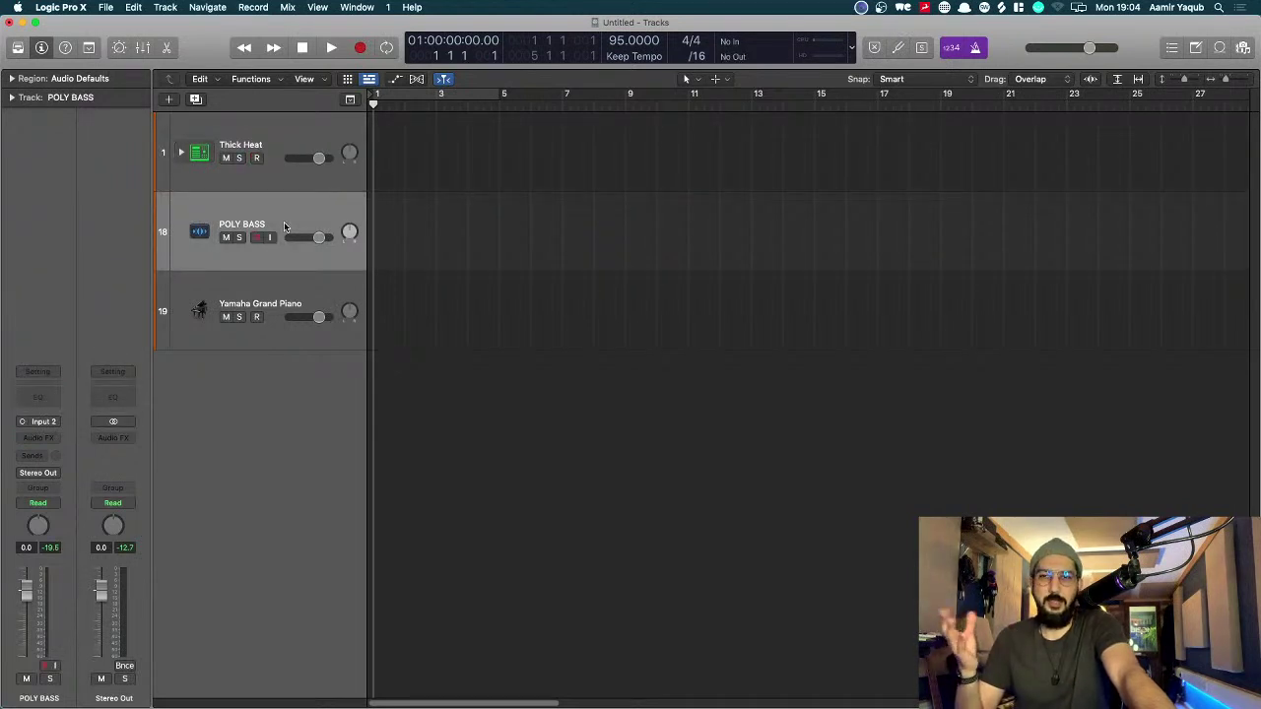
left_click(282, 293)
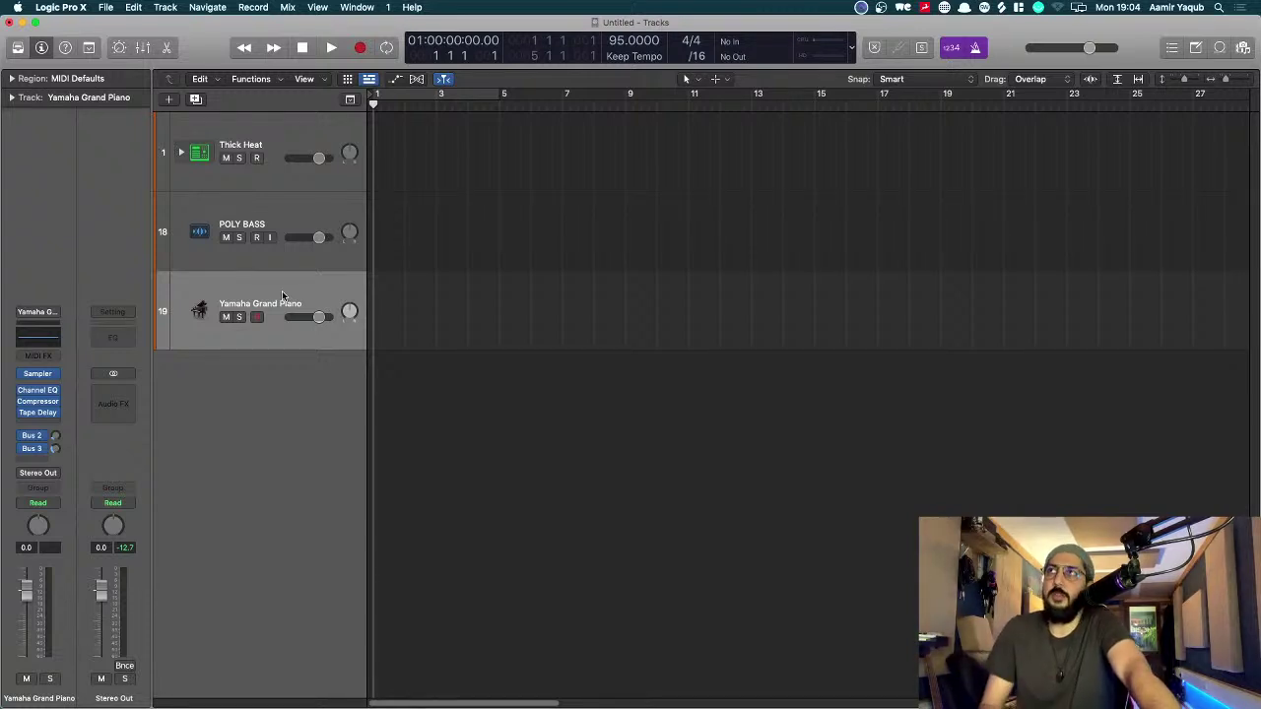
left_click(303, 225)
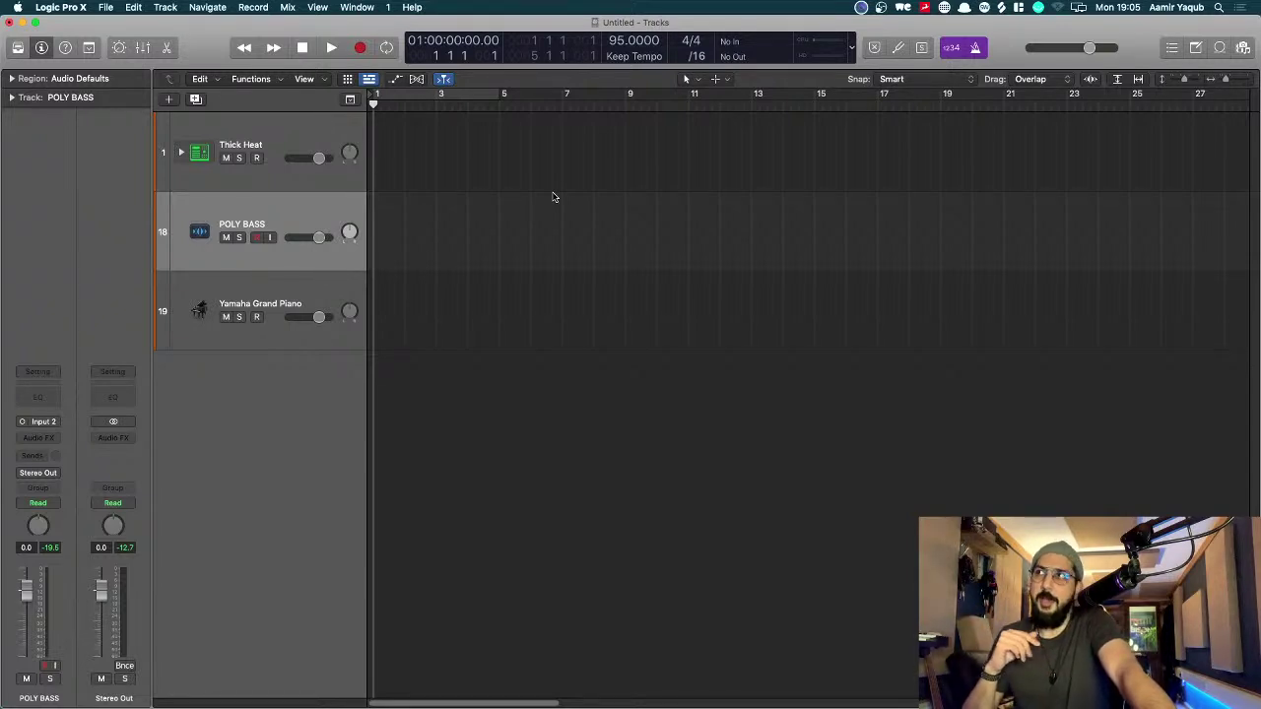
Step: Select Thick Heat, then reselect the POLY BASS track
left_click(279, 177)
left_click(280, 215)
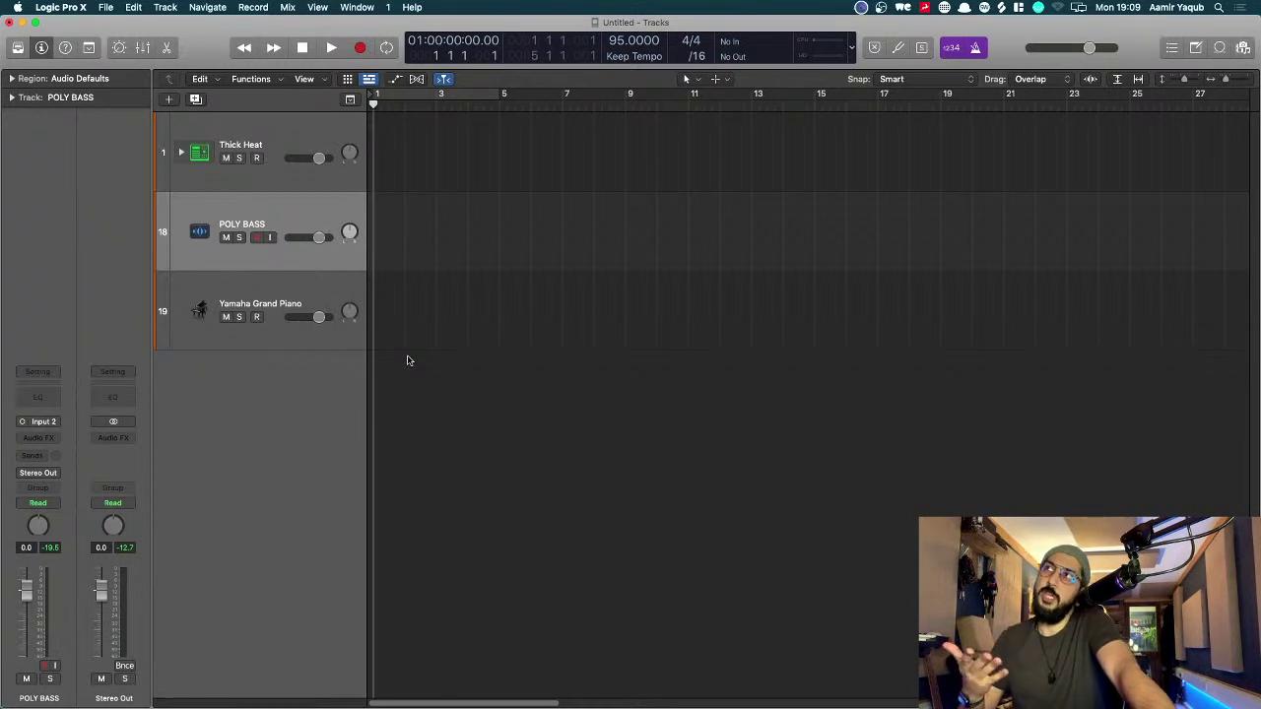
Step: Open Preferences > Audio to show the Devices settings with a 128-sample I/O buffer
left_click(66, 7)
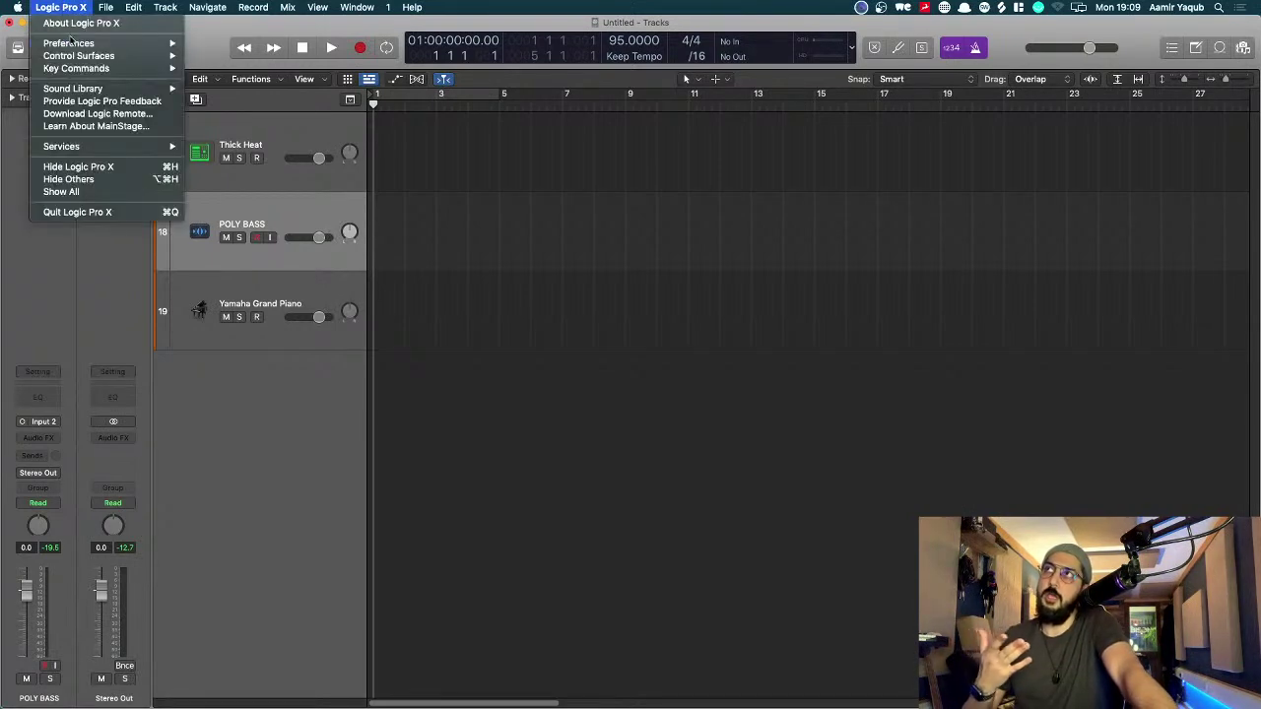
mouse_move(74, 46)
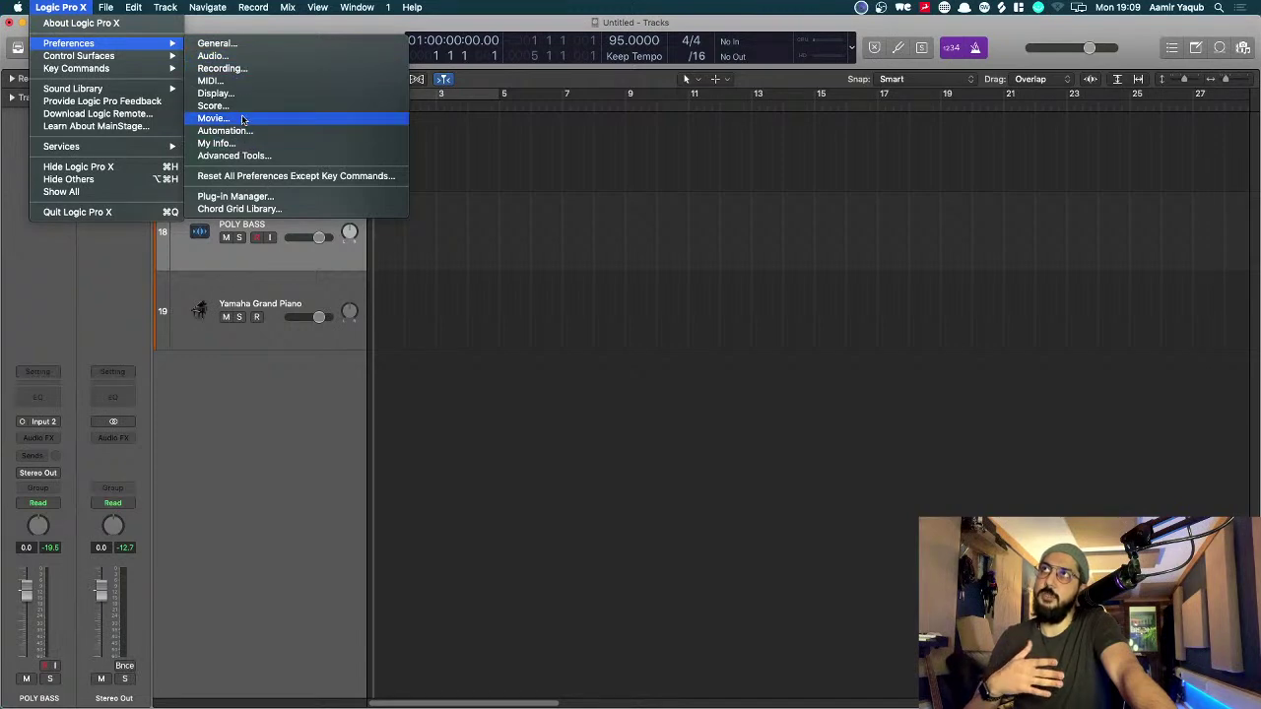
left_click(241, 57)
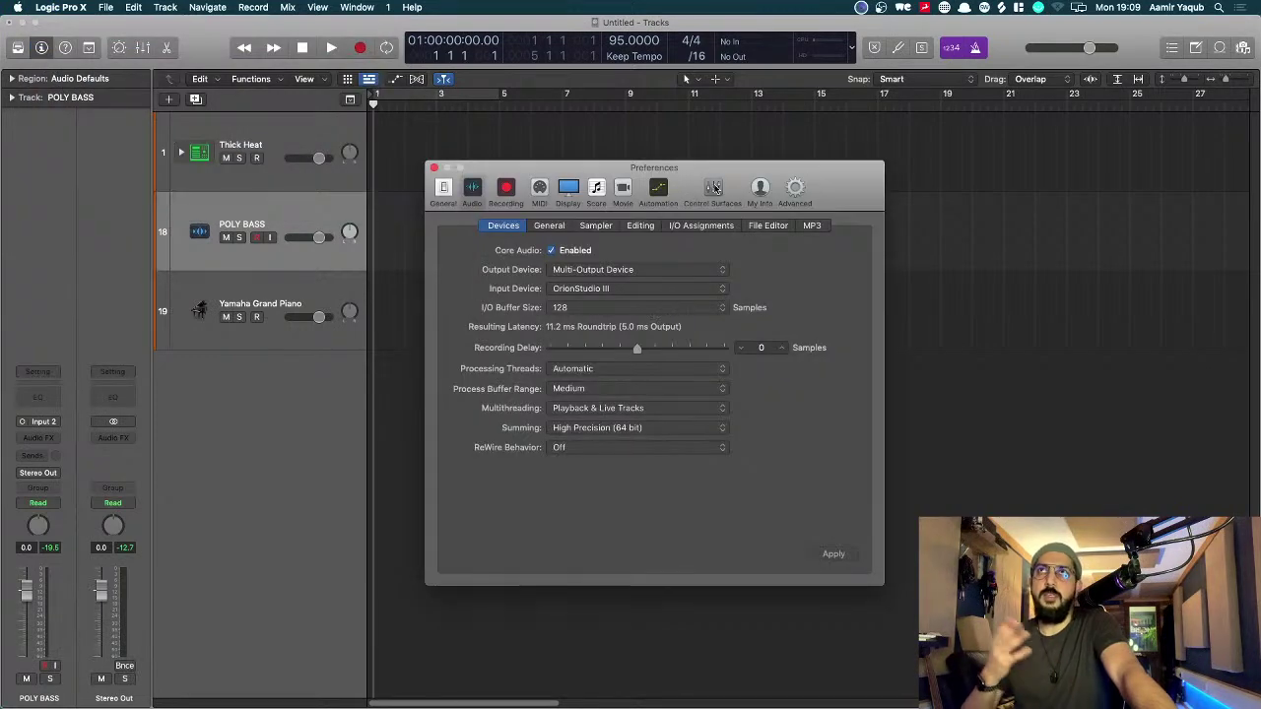
left_click_drag(726, 166, 737, 164)
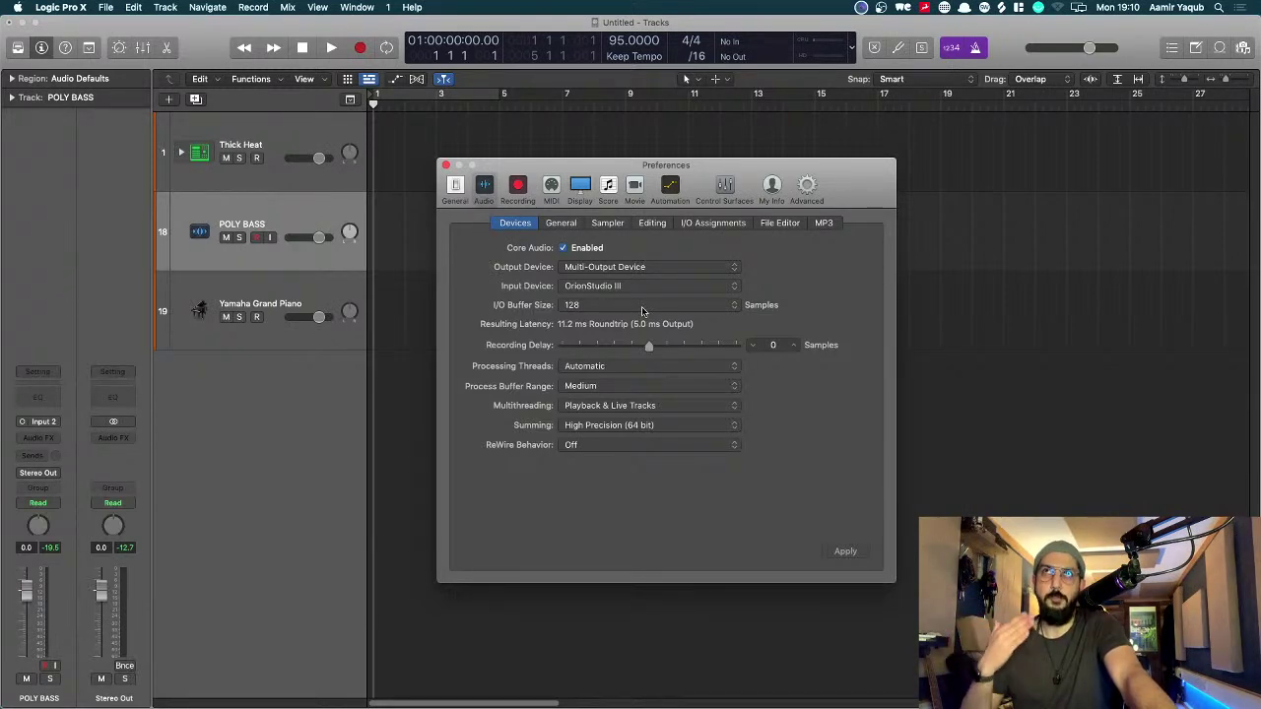
left_click(641, 306)
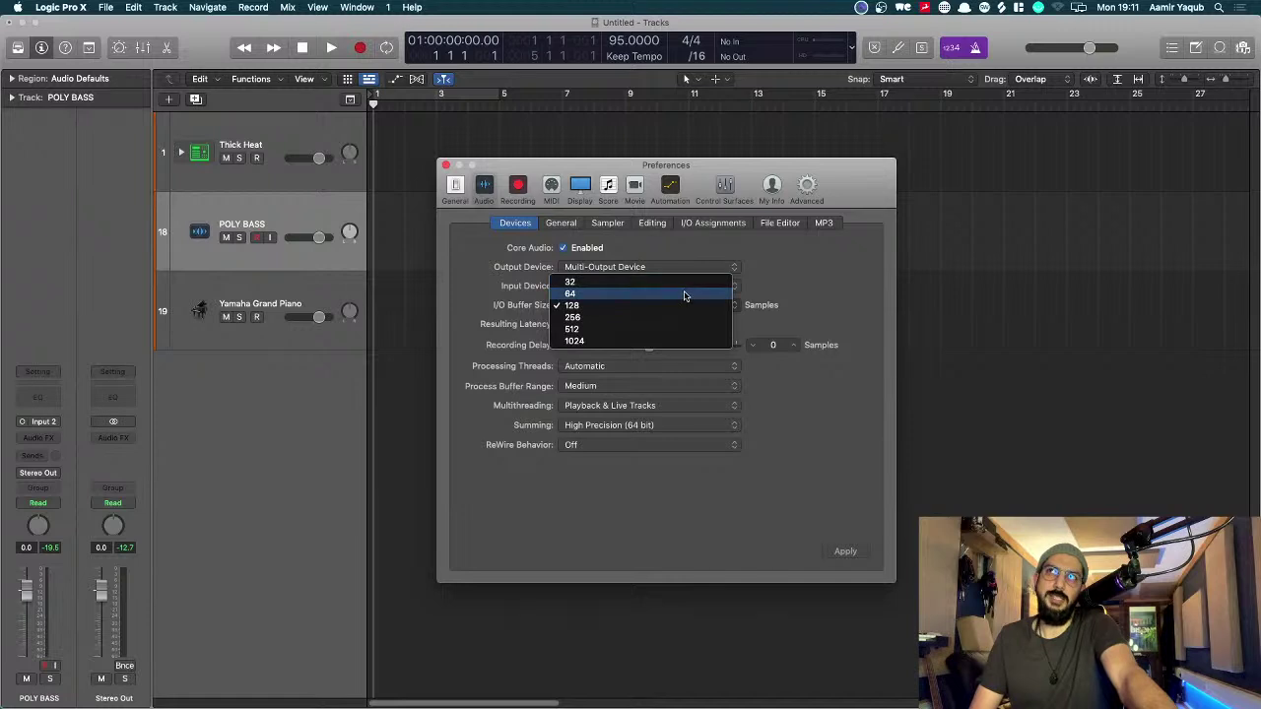
left_click(814, 303)
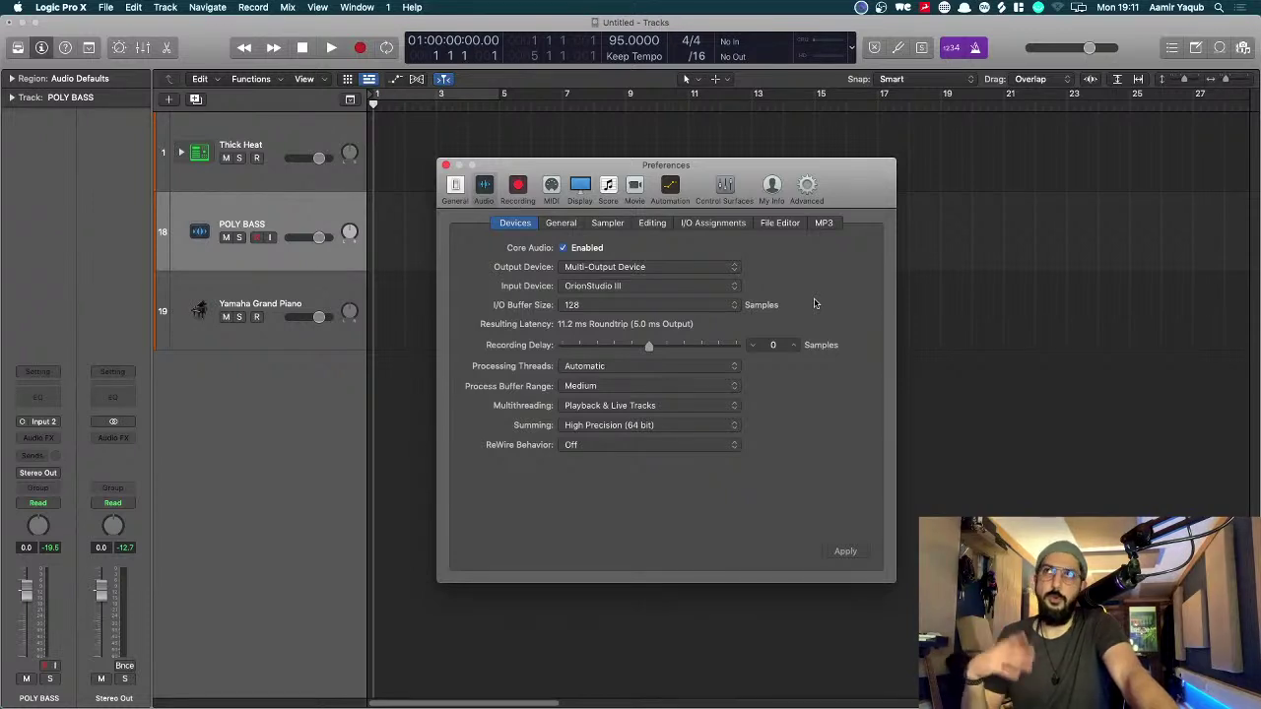
left_click(616, 309)
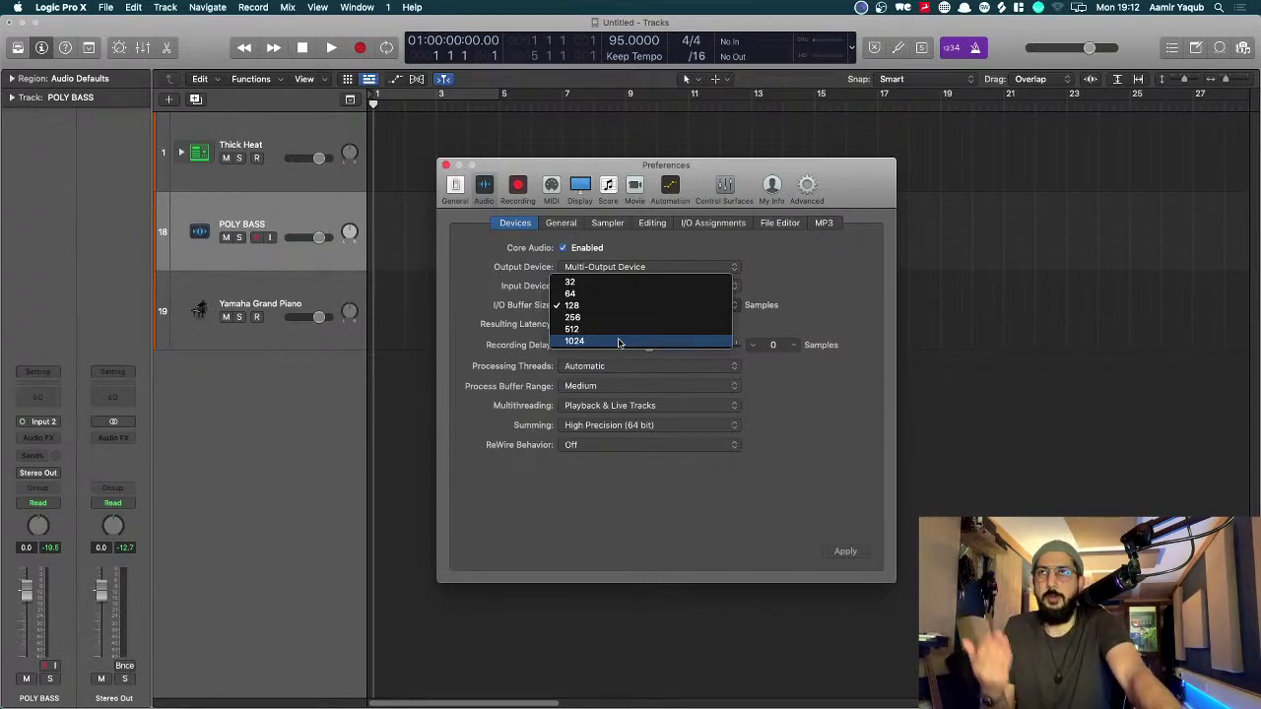
left_click(842, 268)
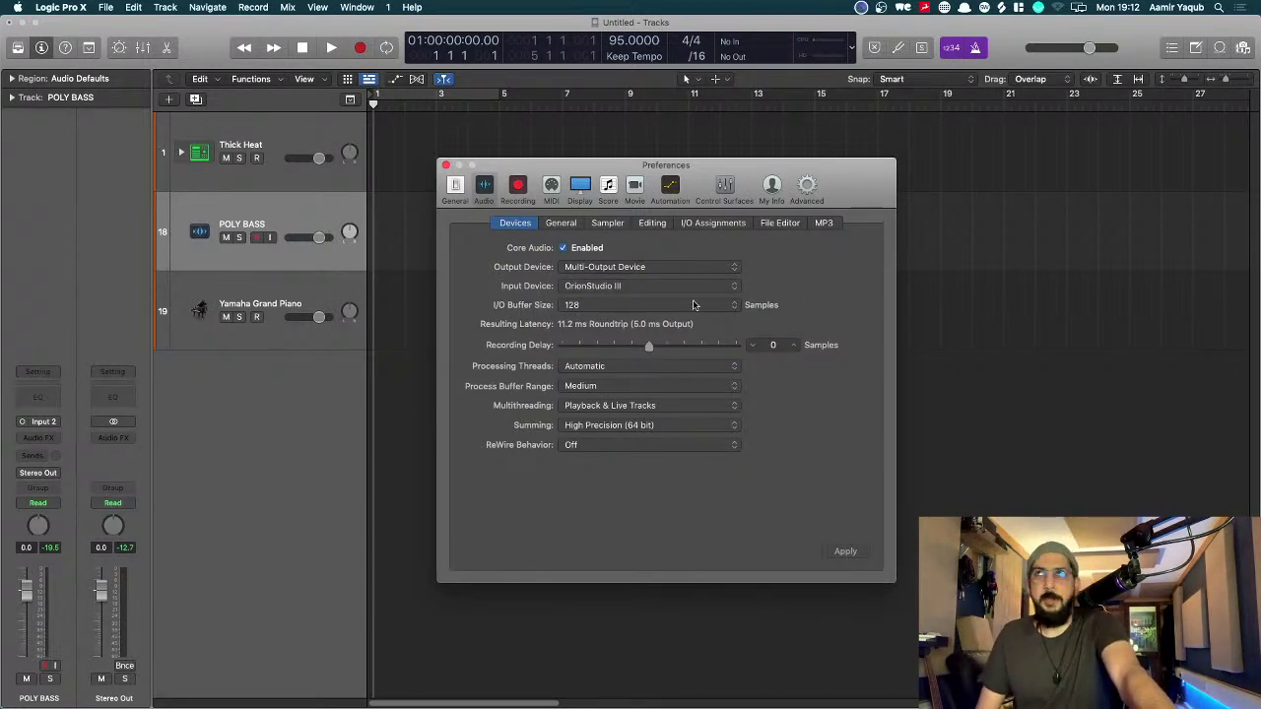
Step: Switch to General audio preferences showing Software Monitoring on and latency compensation set to All
left_click(558, 224)
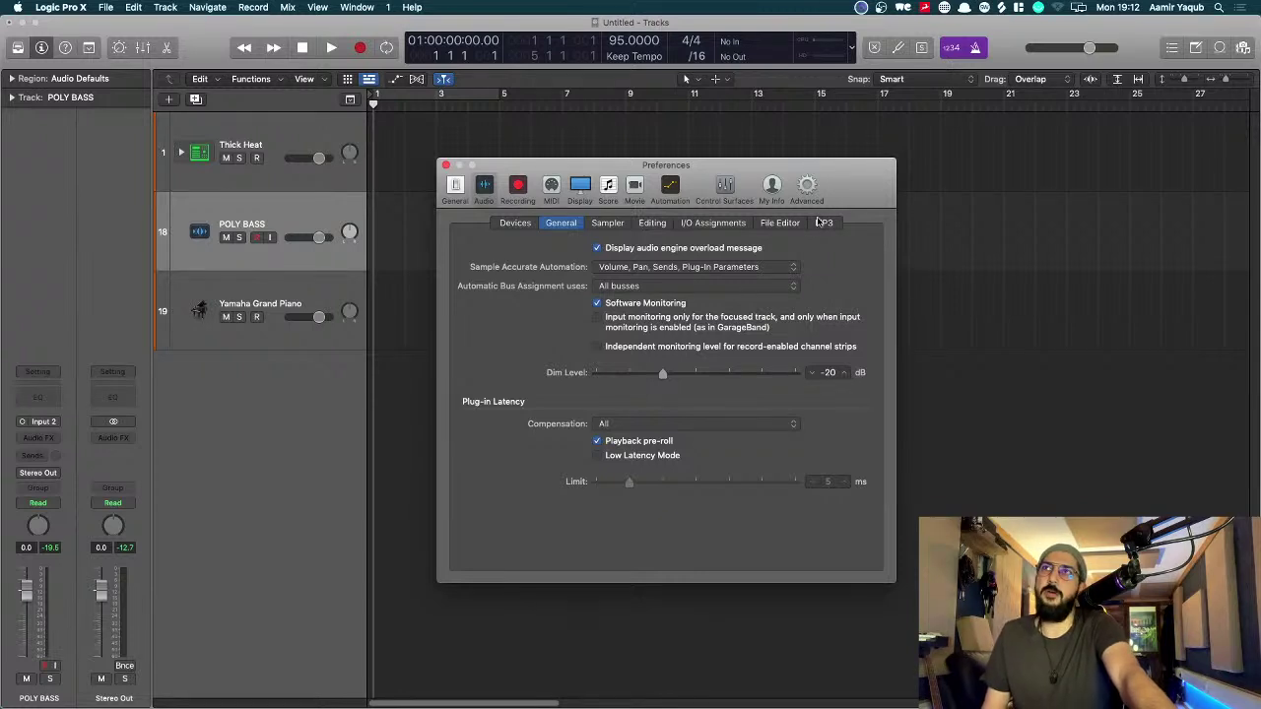
Step: Look through the Sampler, Editing, I/O Assignments, File Editor and MP3 preference tabs
left_click(608, 225)
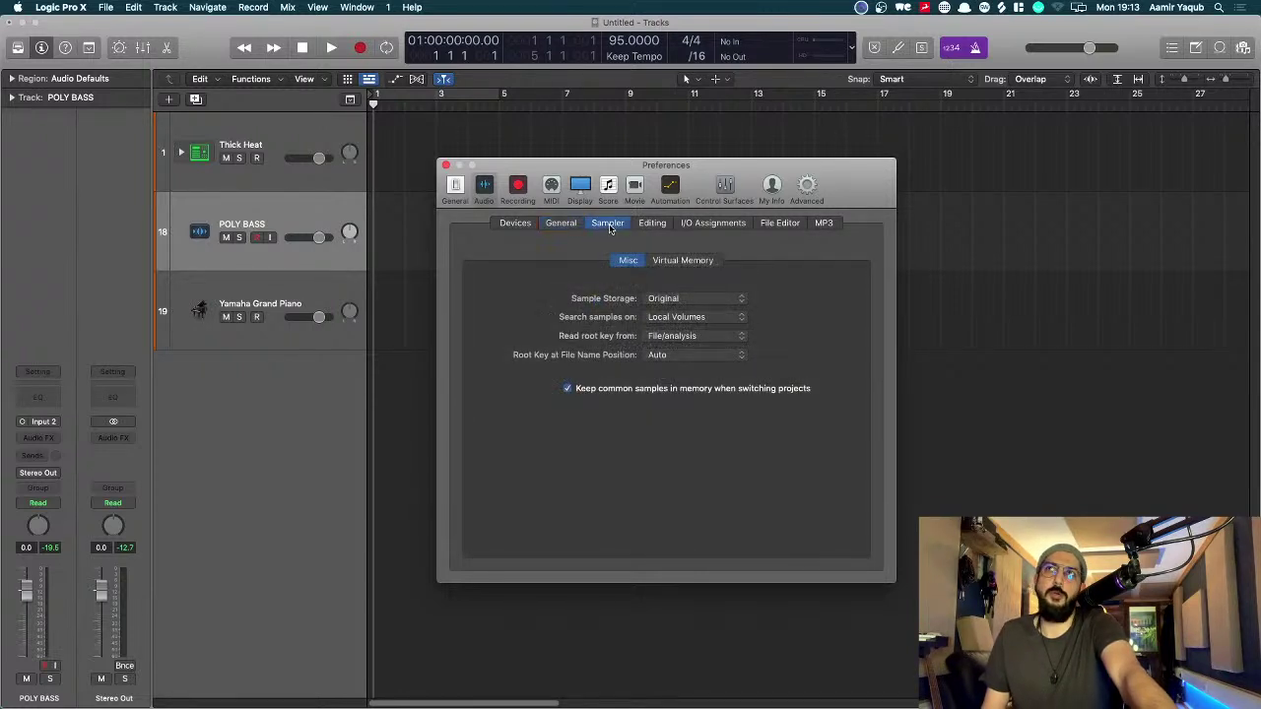
left_click(666, 228)
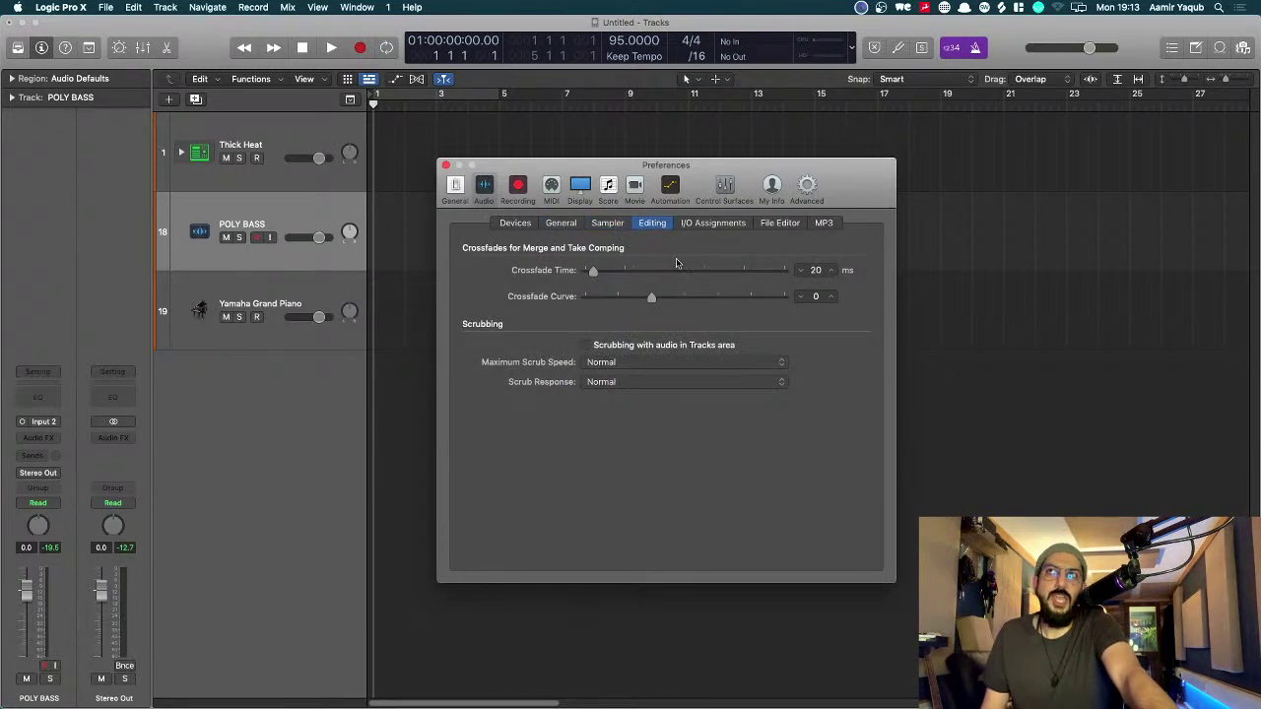
left_click(725, 228)
left_click(783, 225)
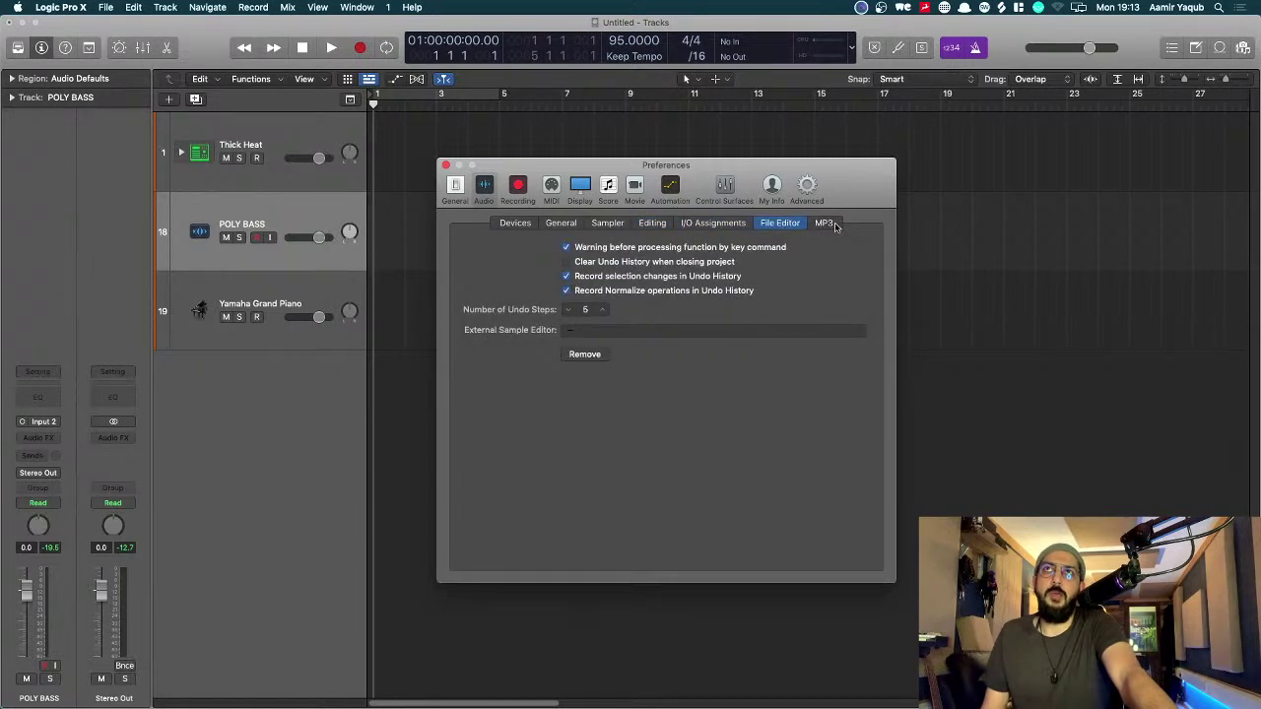
left_click(823, 223)
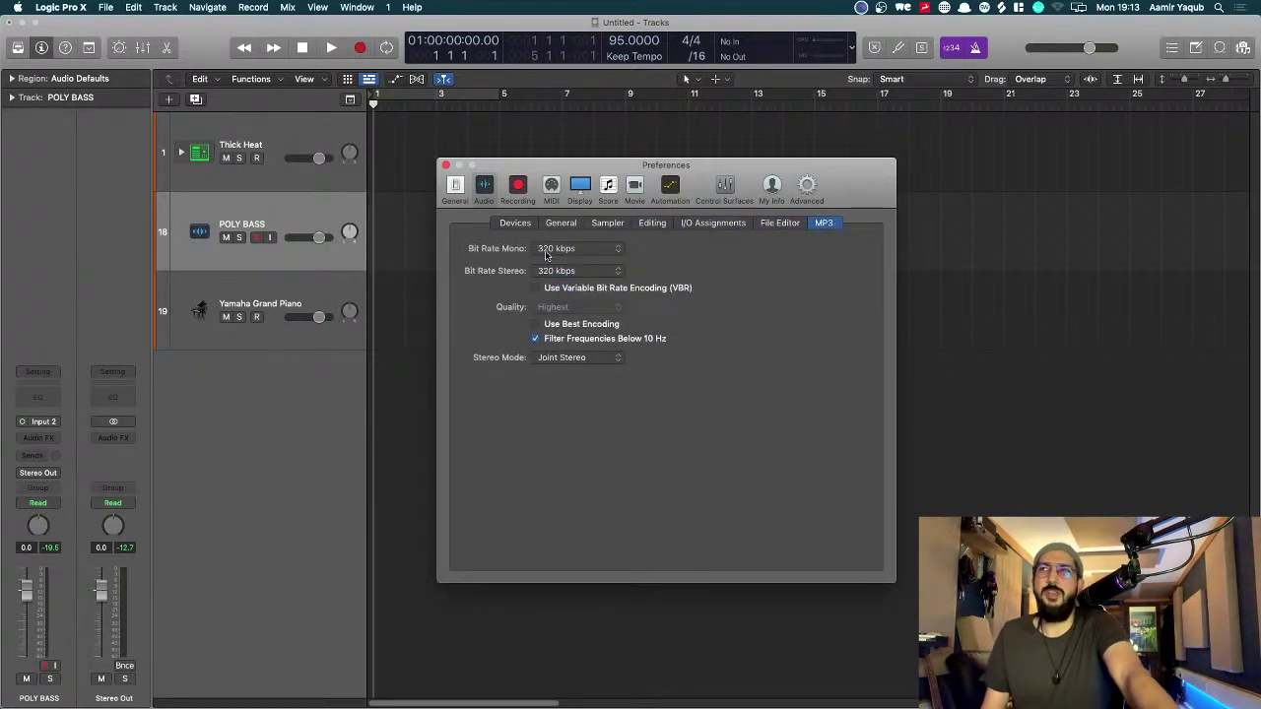
Step: Show the Recording preferences and keep AIFF as the recording file type
left_click(518, 186)
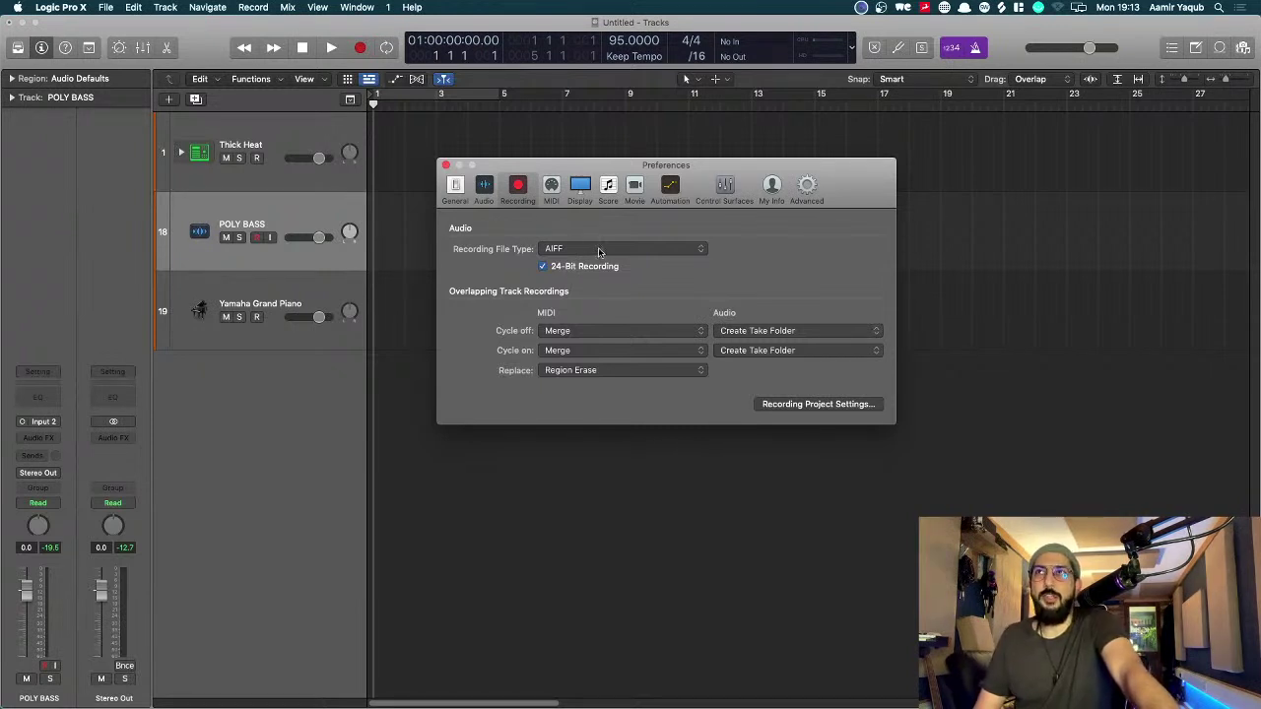
left_click(598, 249)
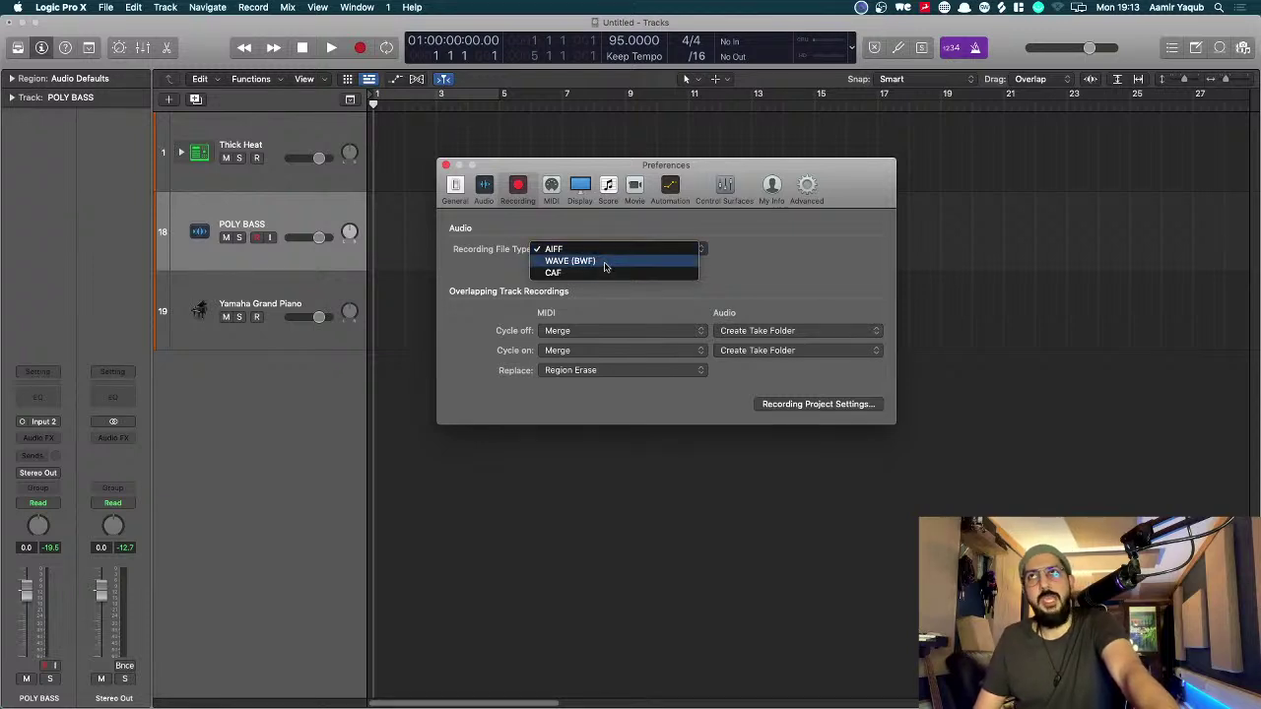
left_click(773, 258)
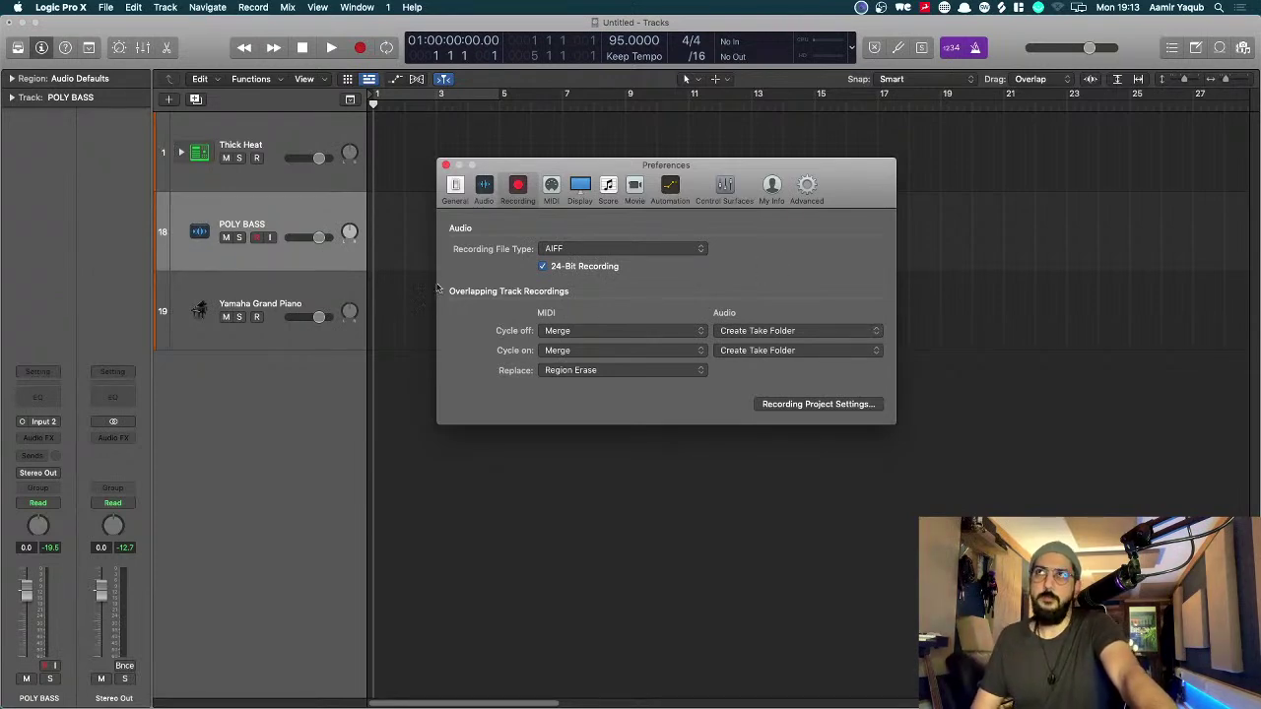
Step: Open Recording Project Settings with 1 Bar count-in, then close the Preferences window
left_click(798, 404)
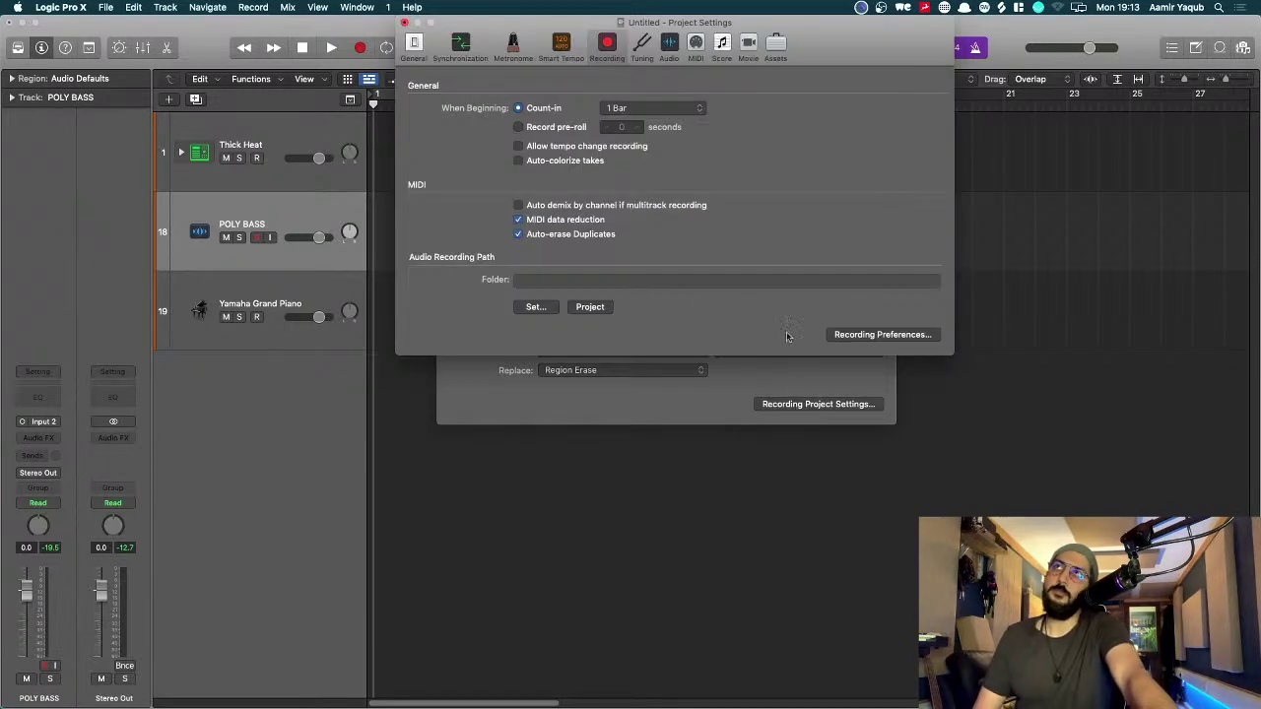
left_click_drag(815, 43, 831, 207)
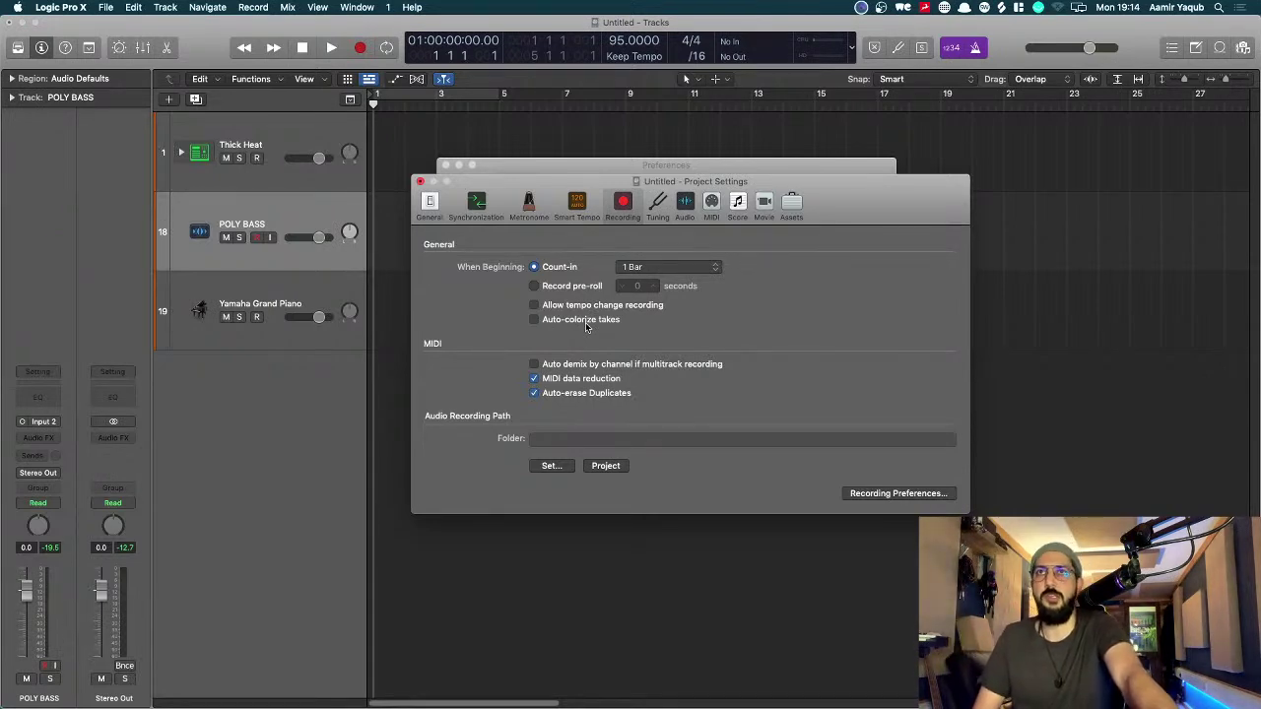
left_click(892, 494)
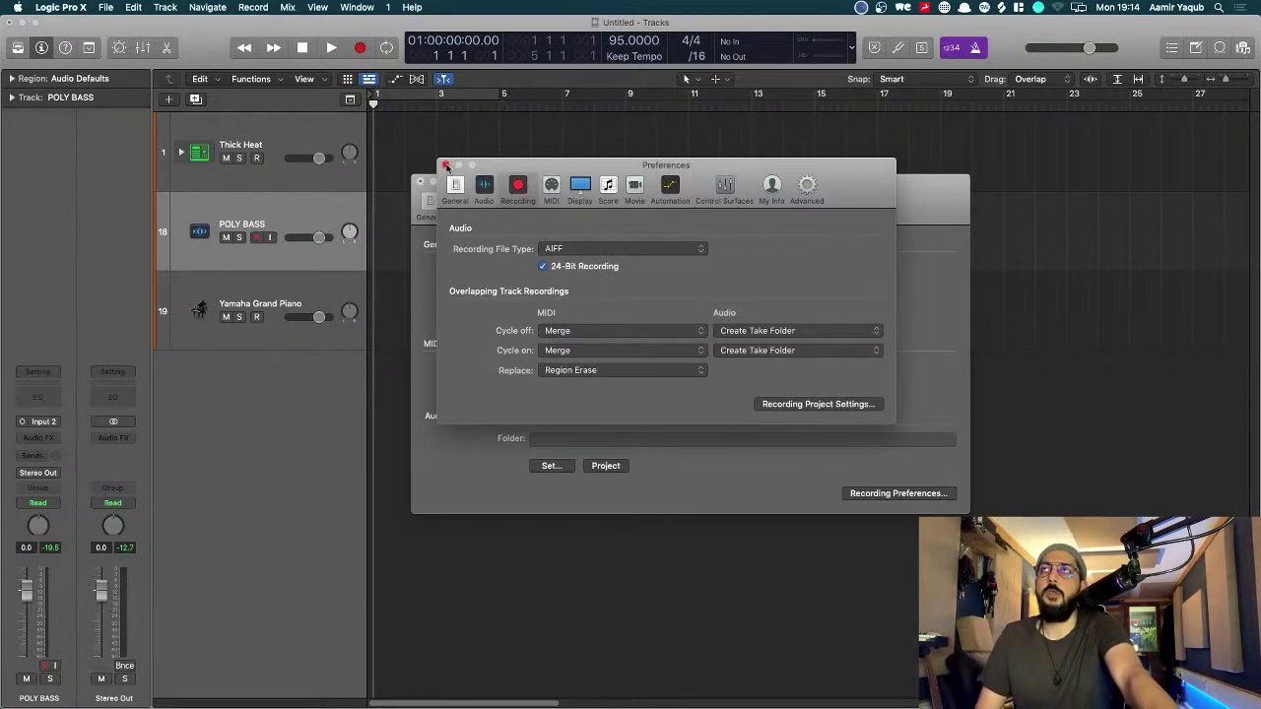
left_click(446, 166)
Step: Close the Project Settings window, returning to Thick Heat, POLY BASS and Yamaha Grand Piano
left_click(420, 182)
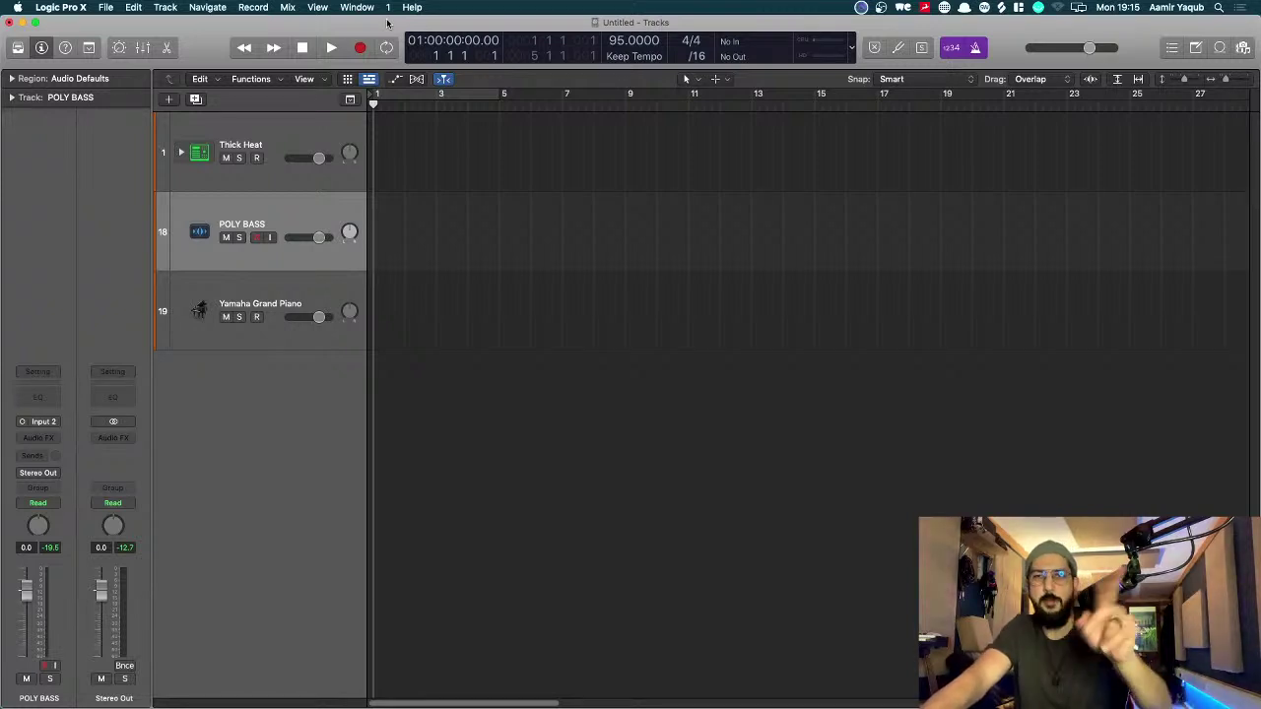
Step: Tick Capture Recording under Customize Control Bar and Display and confirm with OK
right_click(218, 54)
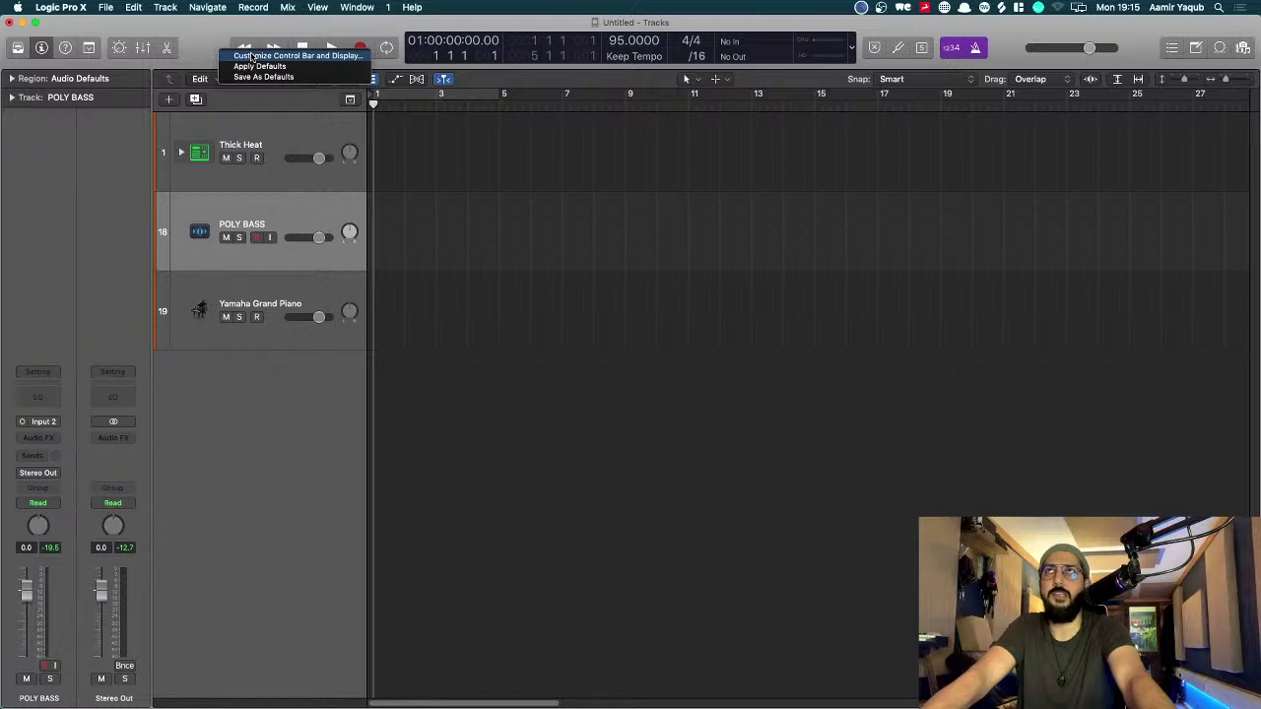
left_click(252, 56)
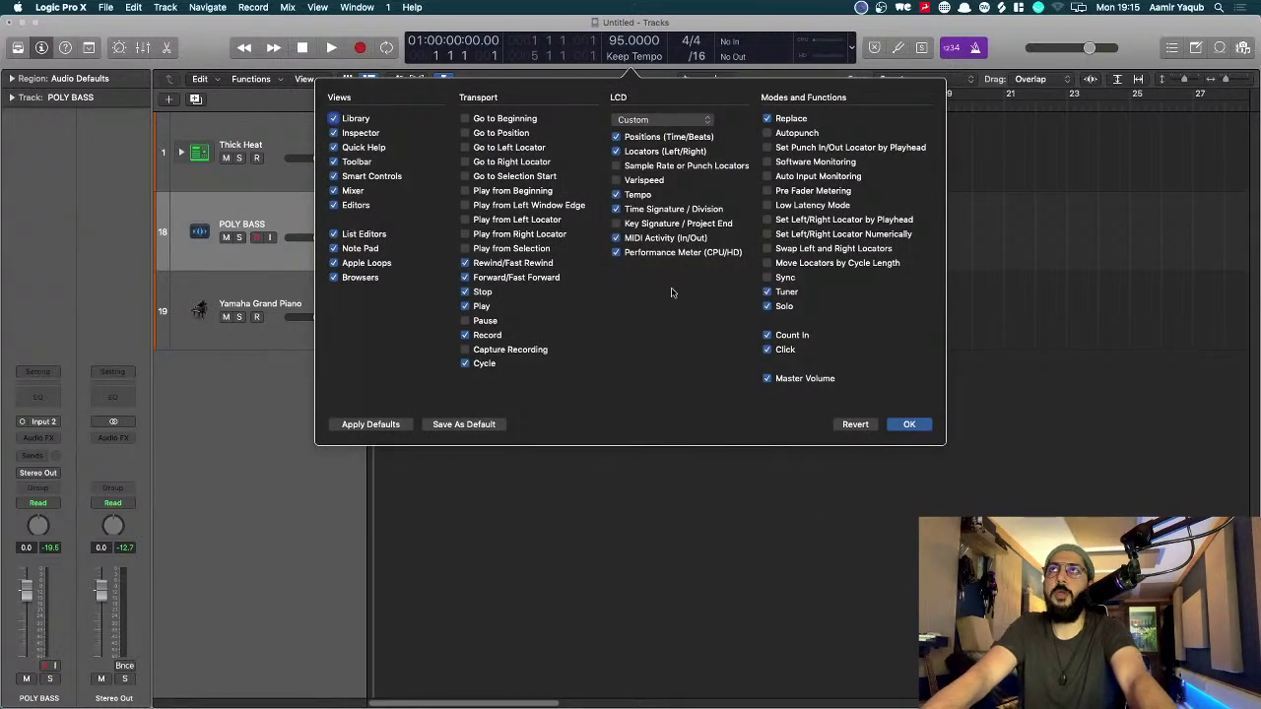
left_click(467, 350)
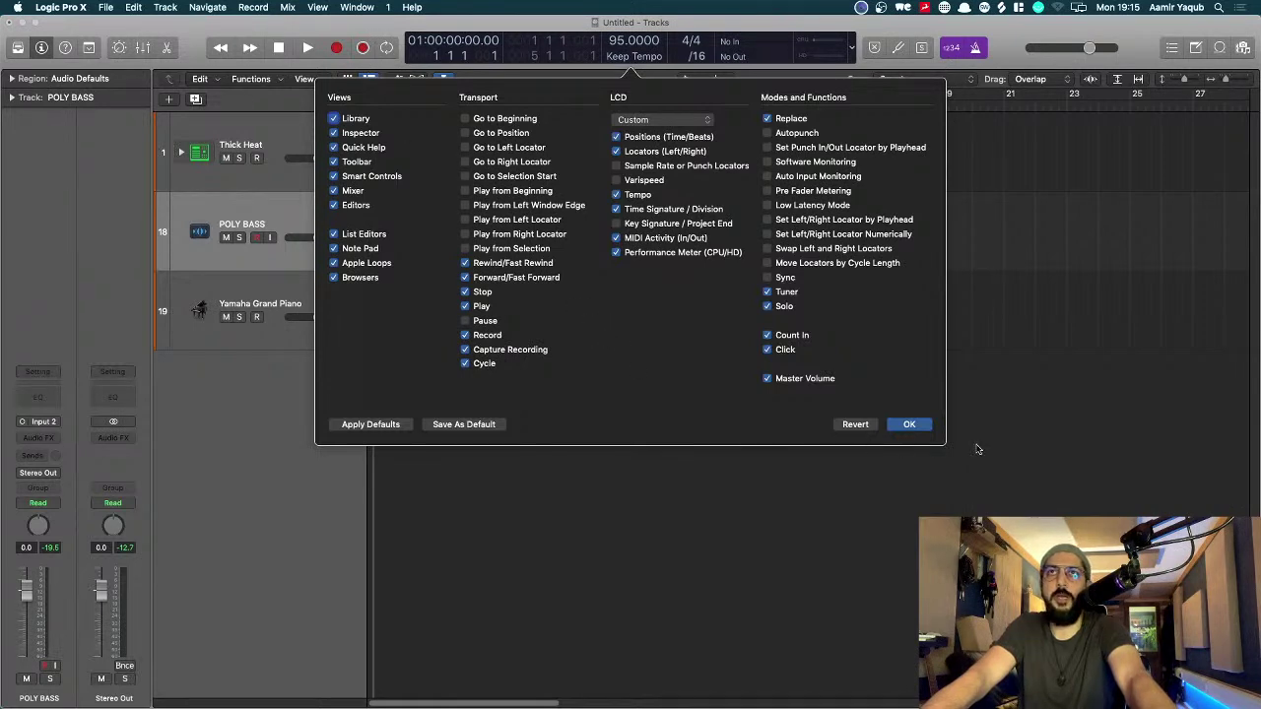
left_click(904, 424)
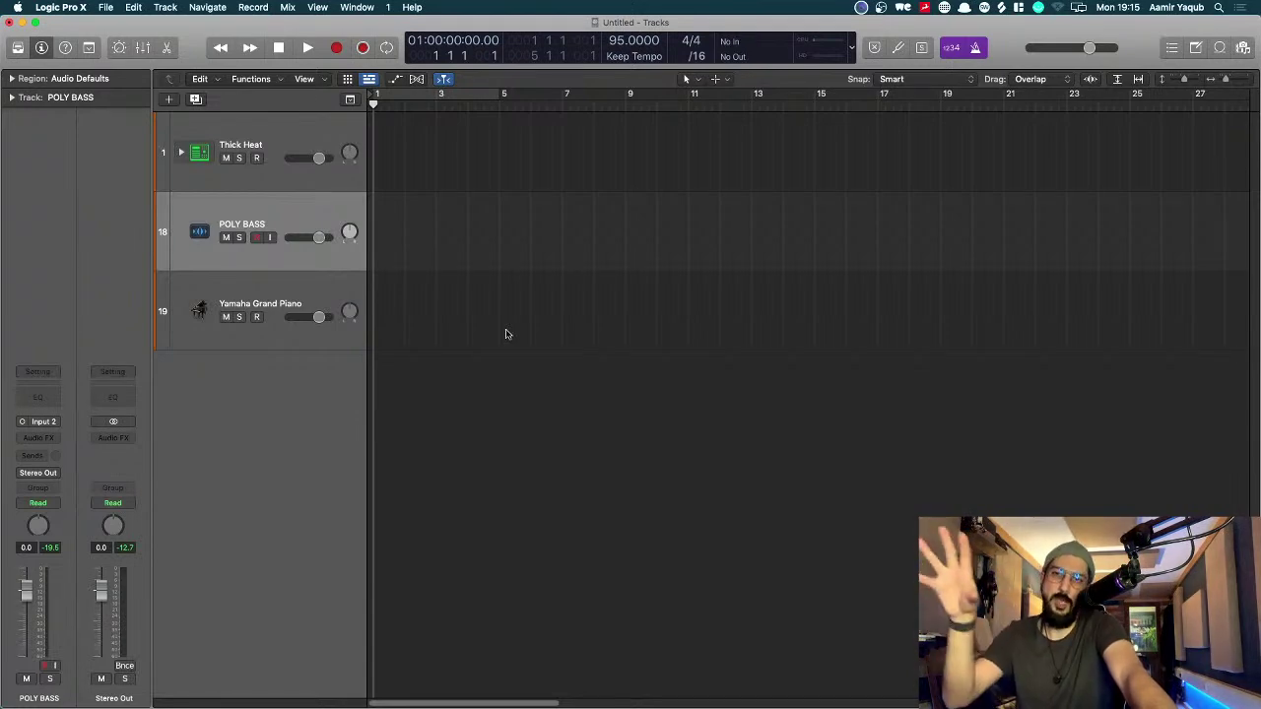
left_click(104, 7)
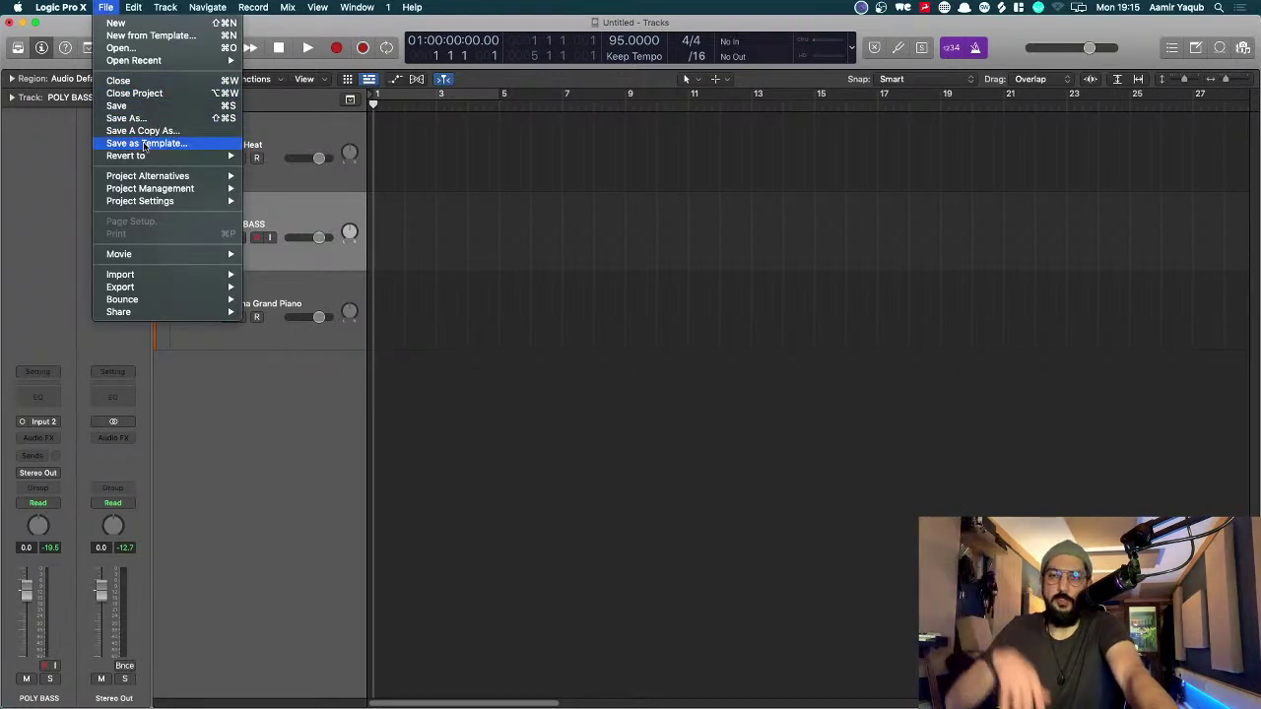
left_click(557, 244)
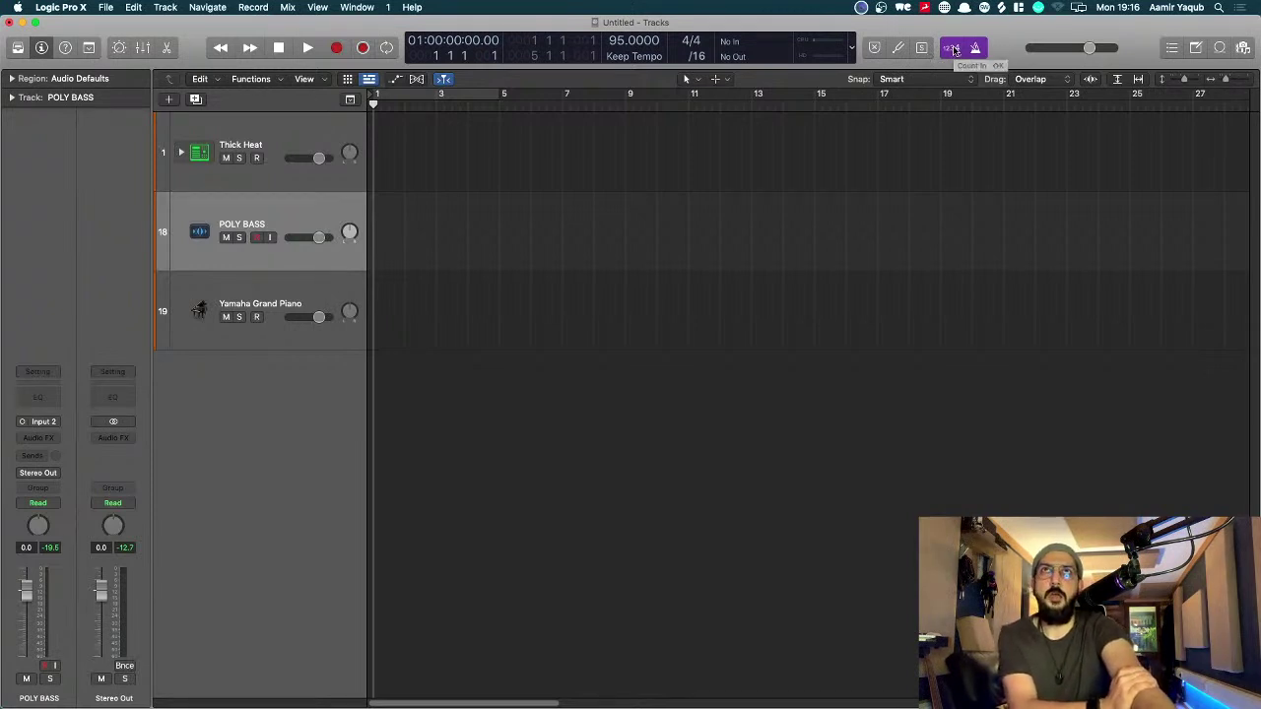
Step: Tick Autopunch and Low Latency Mode under Customize Control Bar and Display, then confirm
right_click(1012, 50)
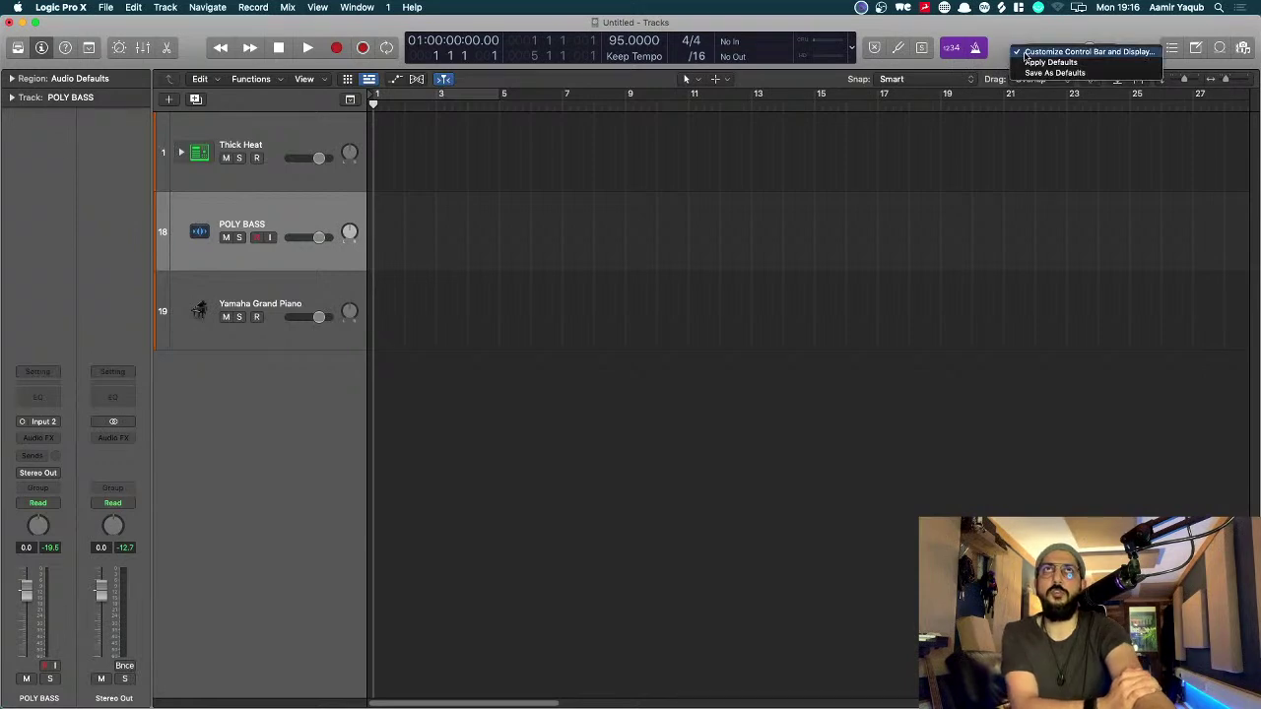
left_click(1027, 52)
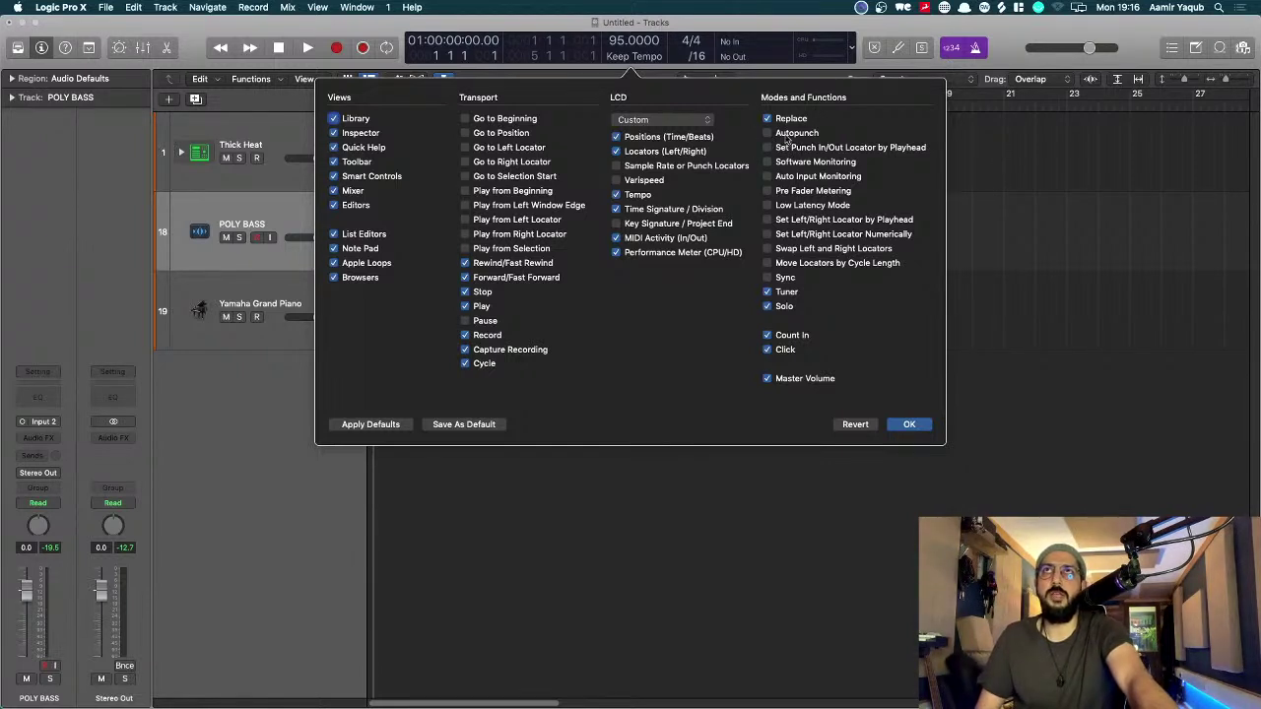
left_click(787, 138)
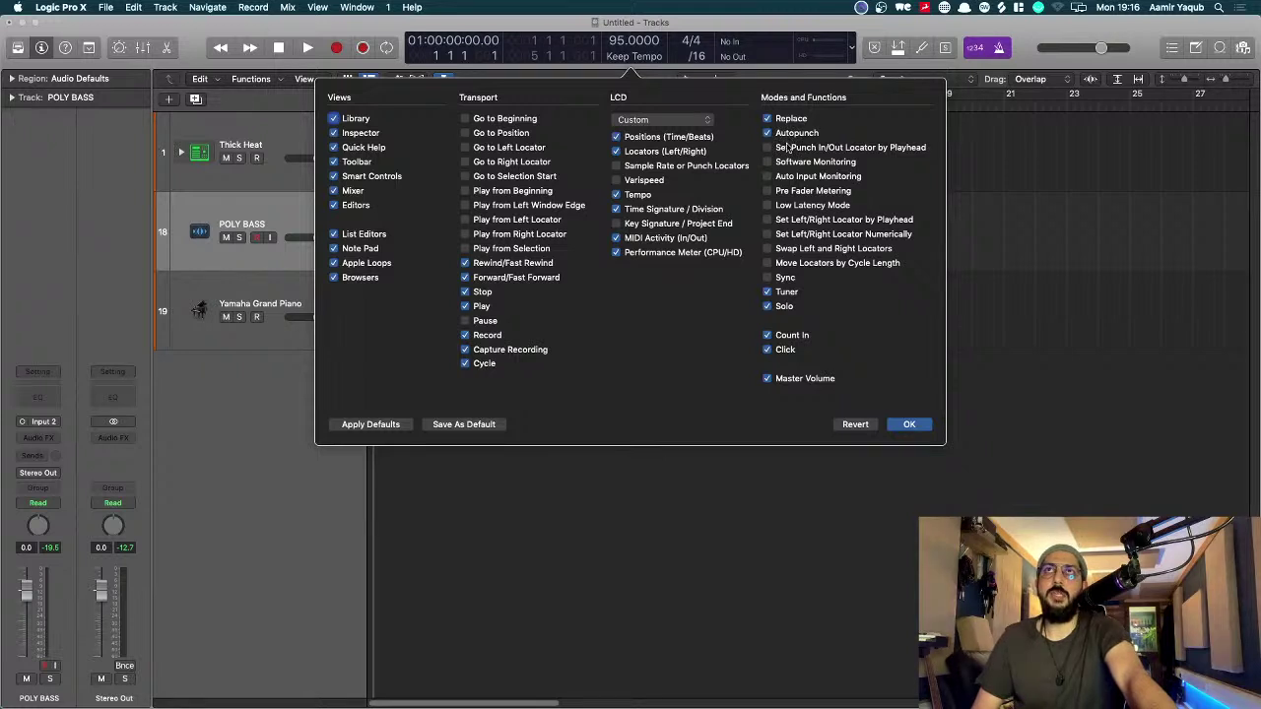
left_click(796, 207)
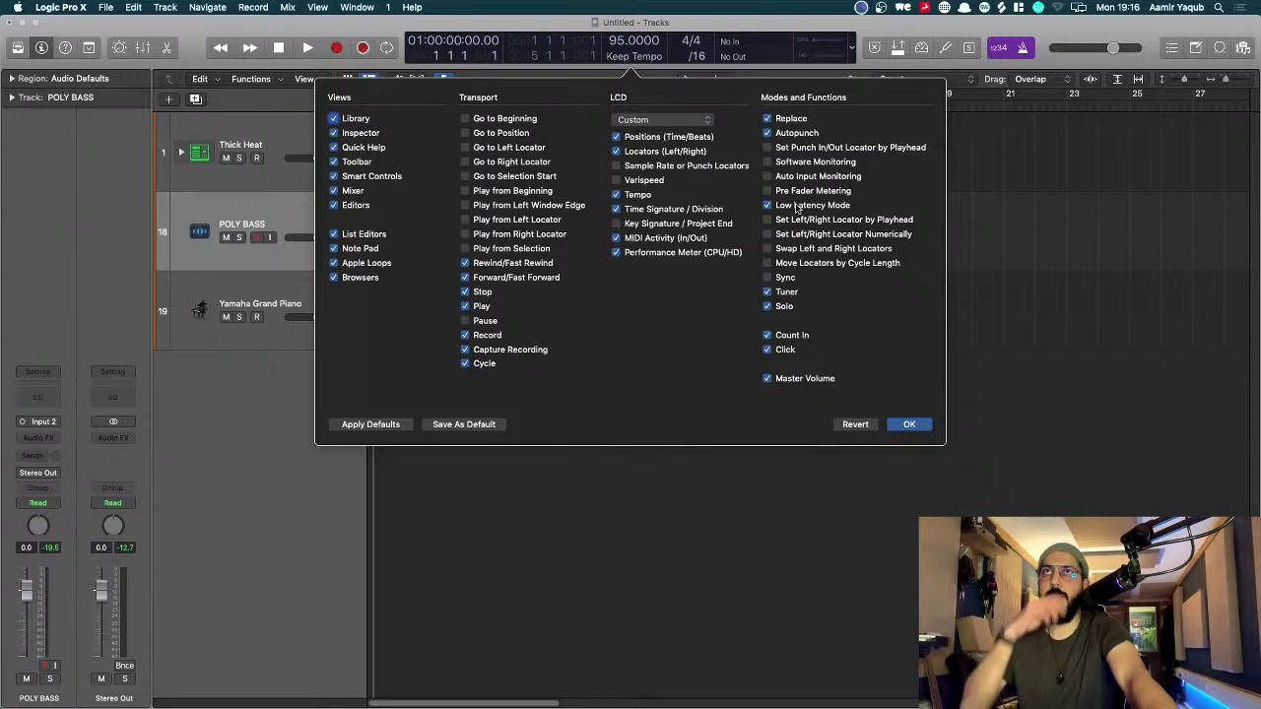
left_click(912, 426)
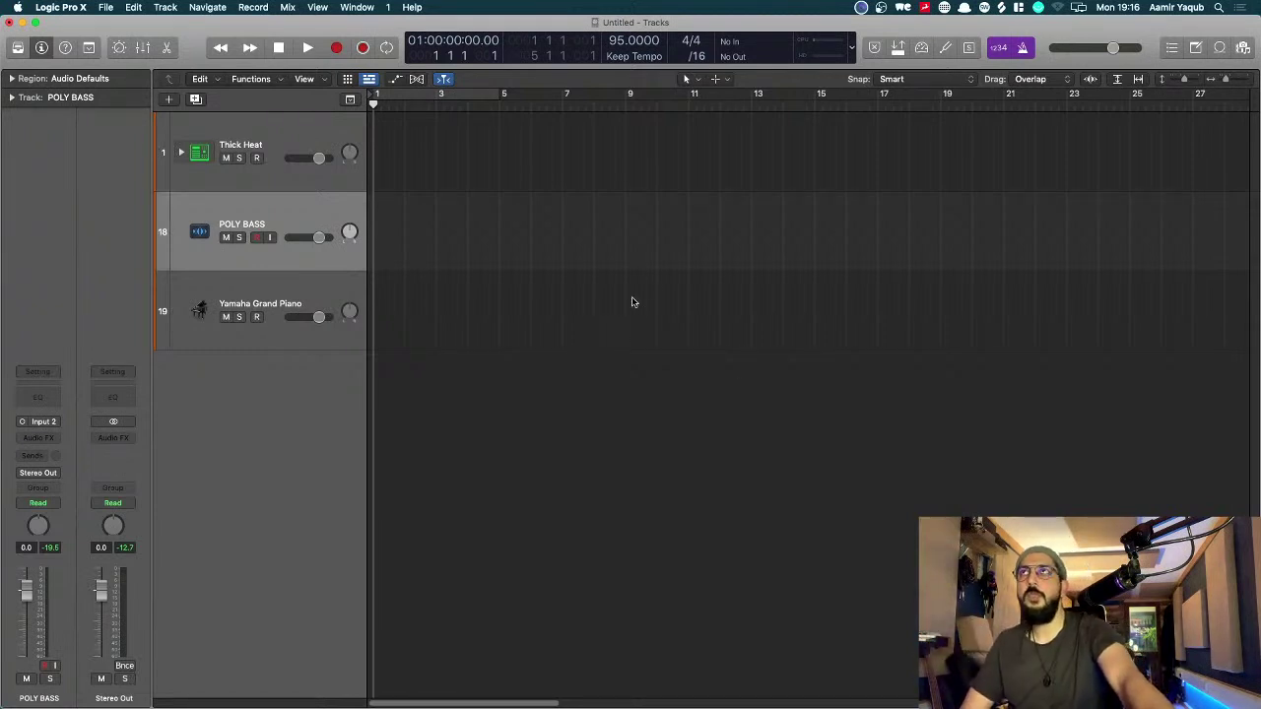
Step: Zoom in horizontally to show bars 1–16, then select and arm the Yamaha Grand Piano track
key("super+Right")
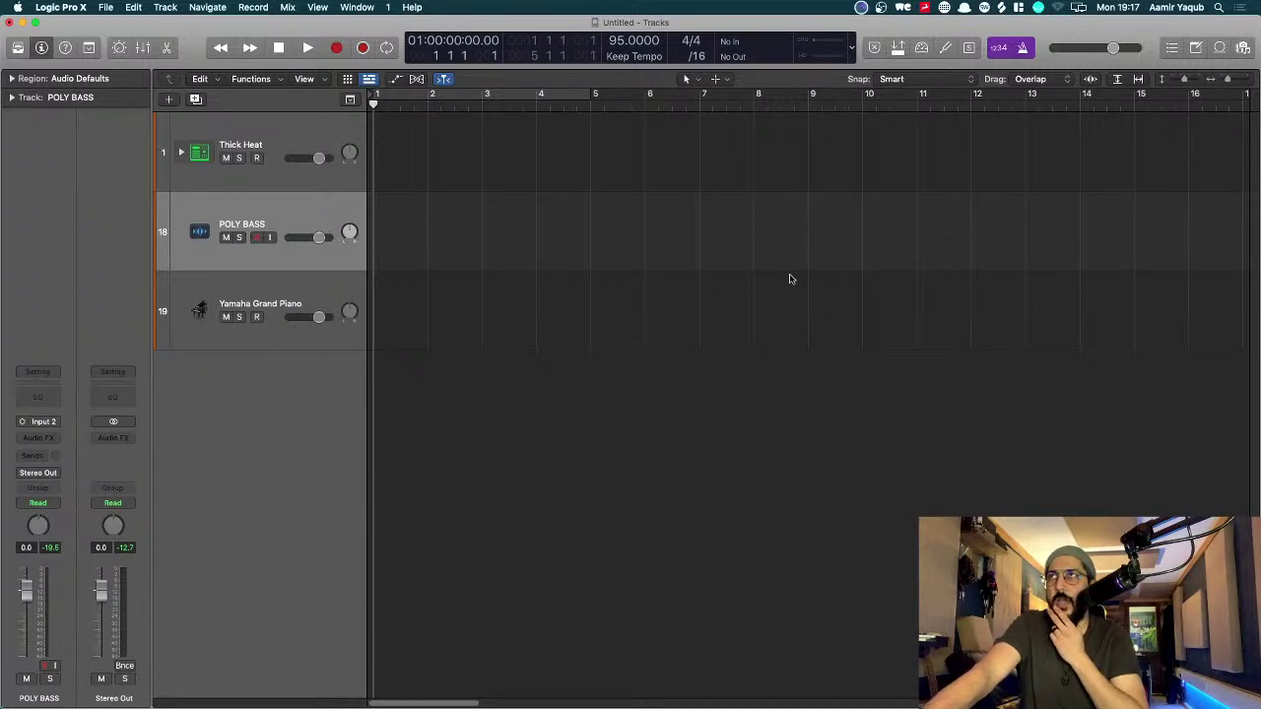
left_click(298, 287)
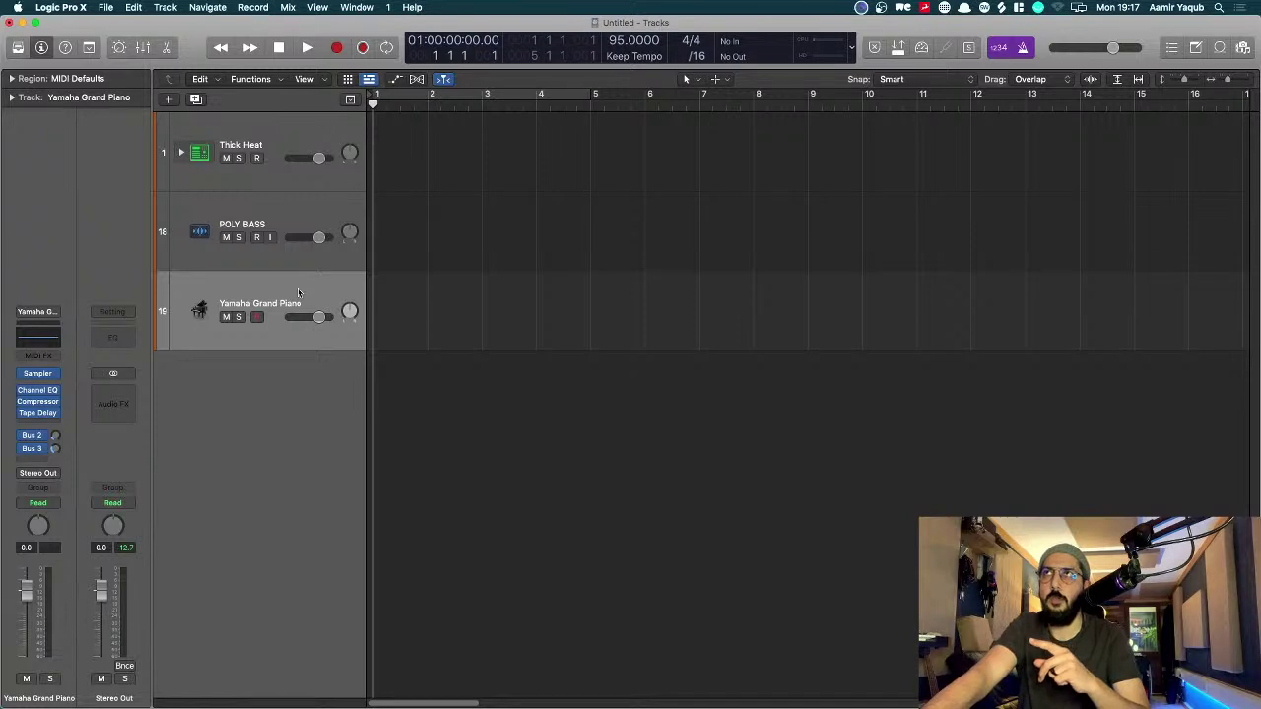
key("r")
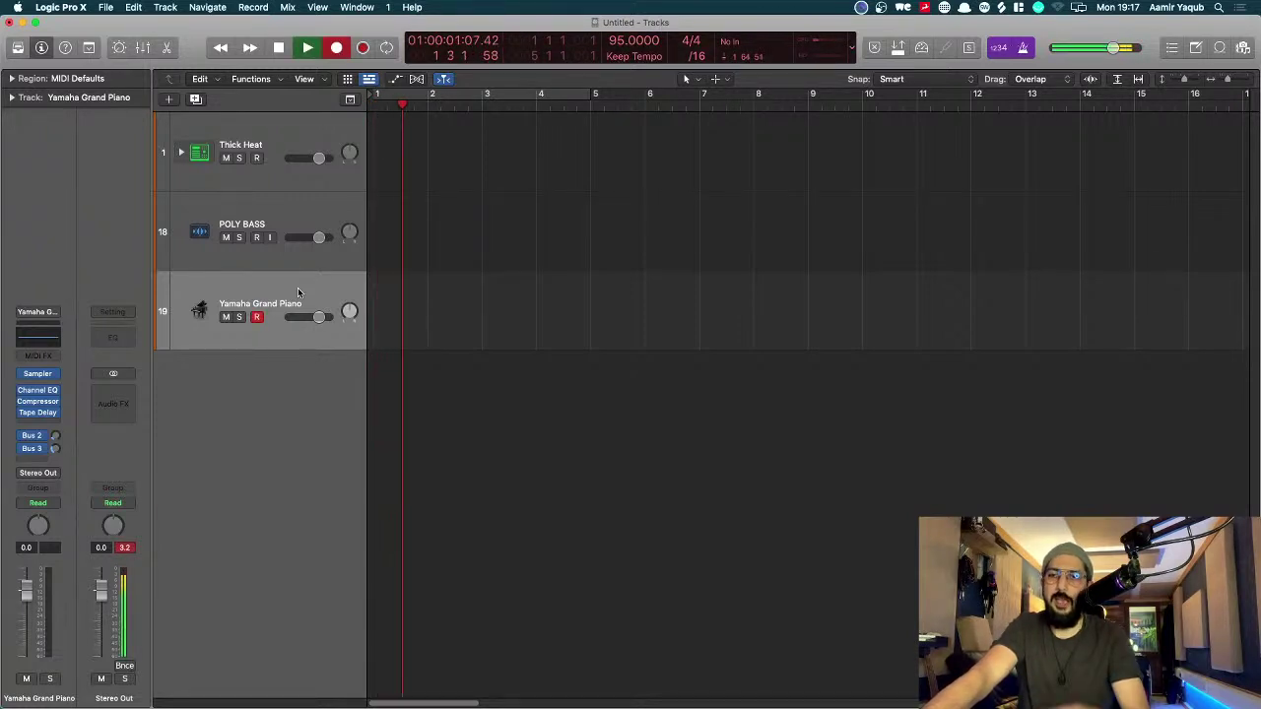
key("space")
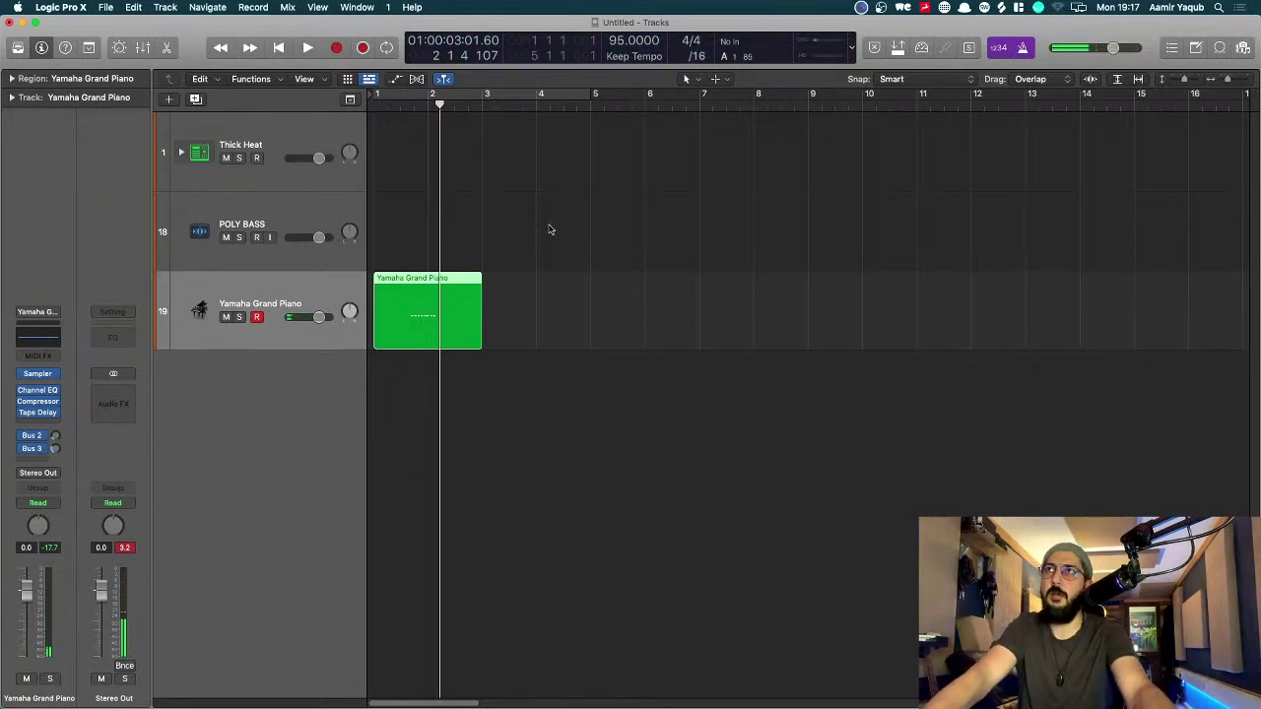
key("Delete")
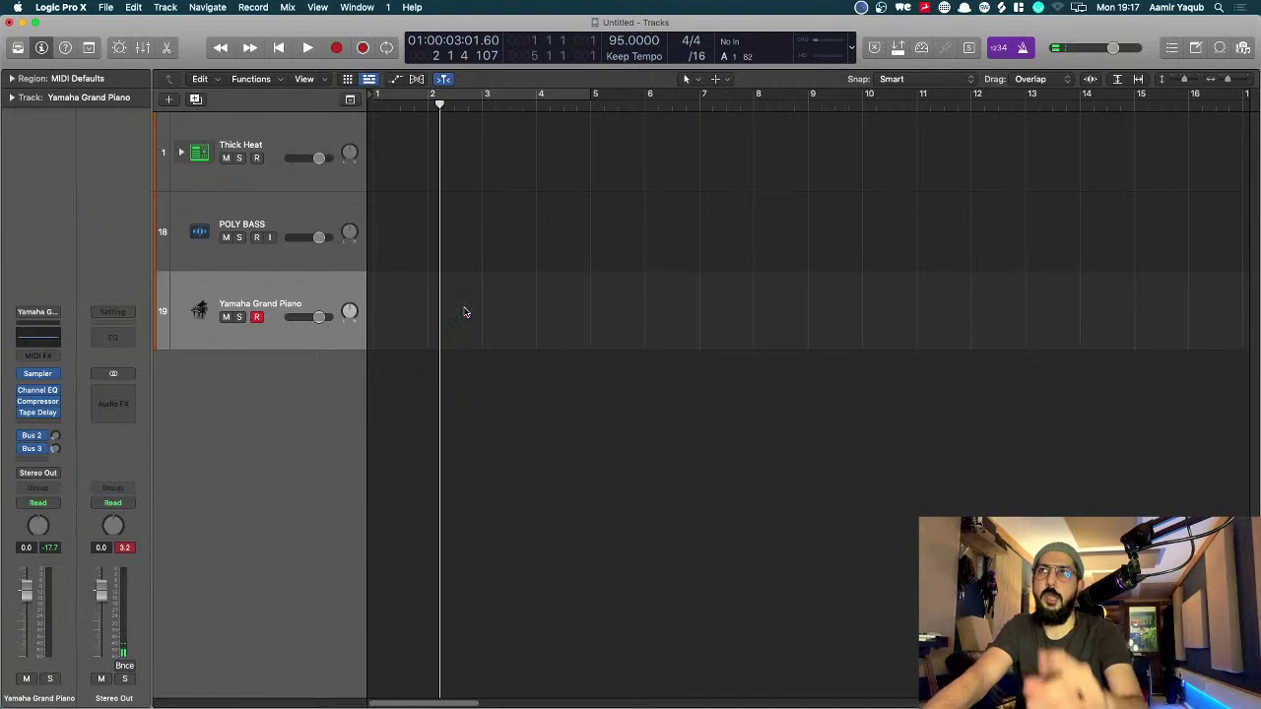
key("Return")
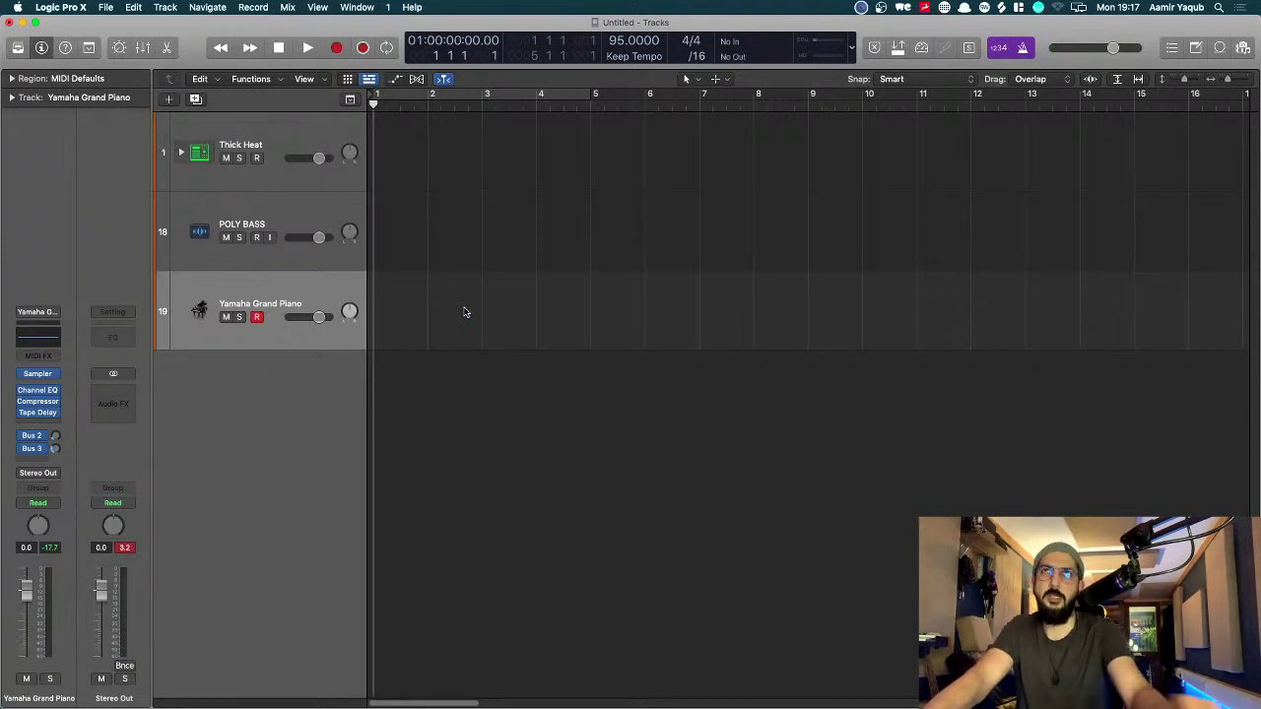
left_click(998, 54)
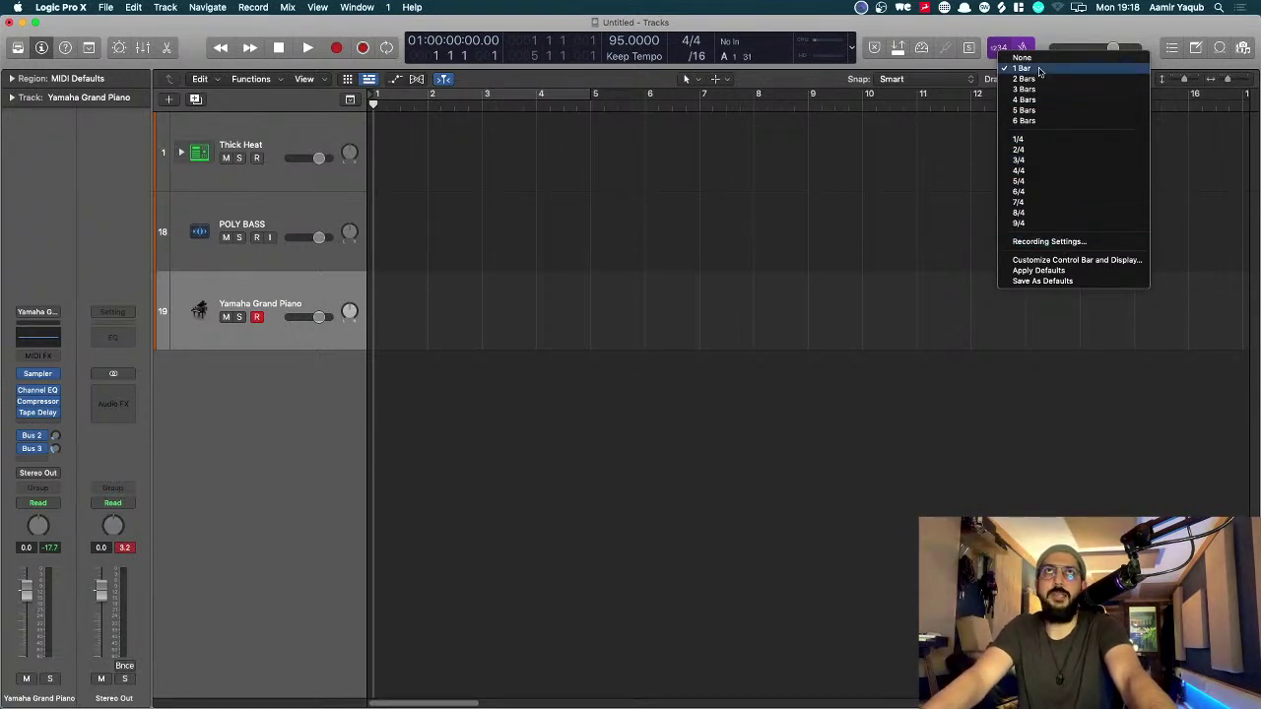
left_click(1040, 243)
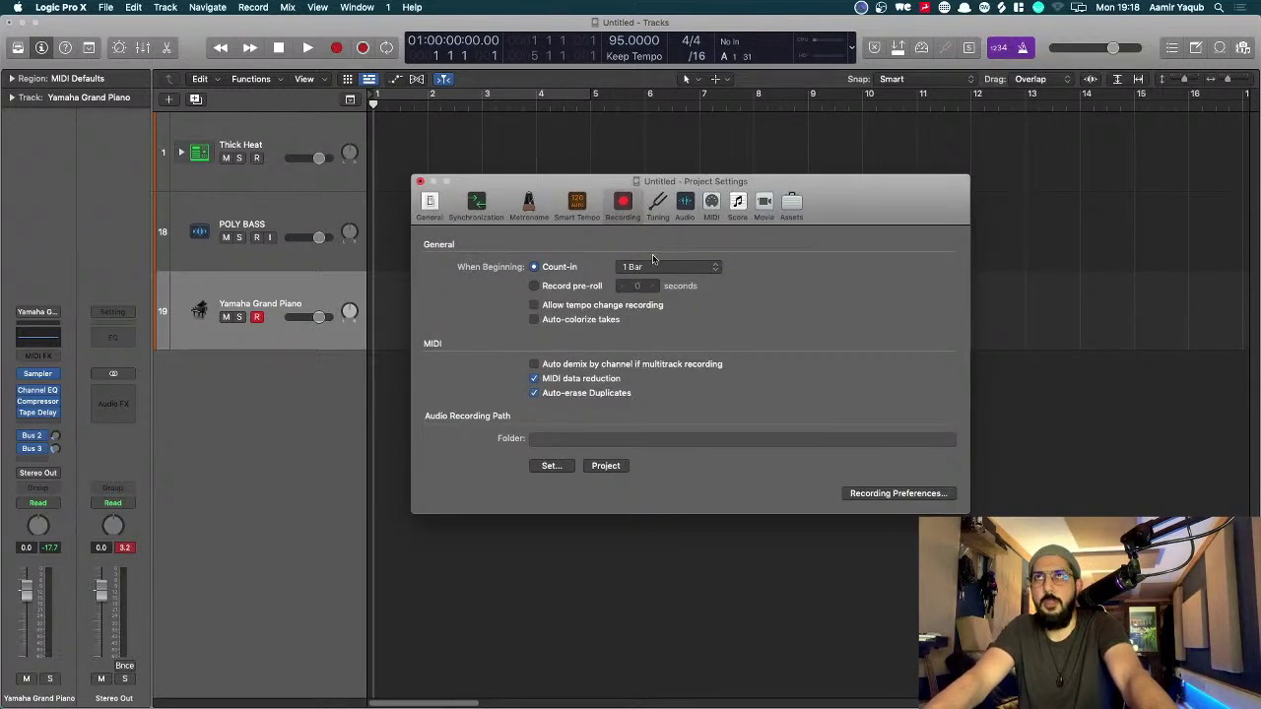
left_click(420, 181)
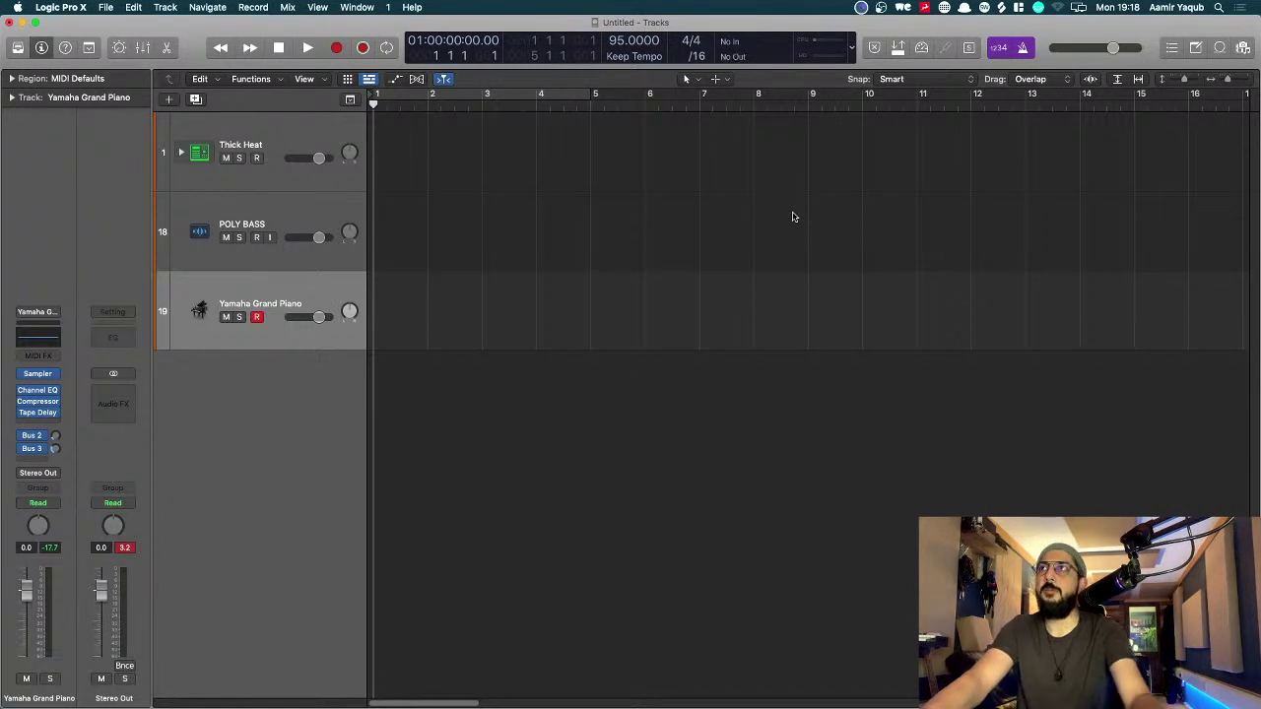
Step: Arm the Thick Heat track, zoom to bars 1–8, and set a cycle range from bar 1 to 5
left_click(265, 127)
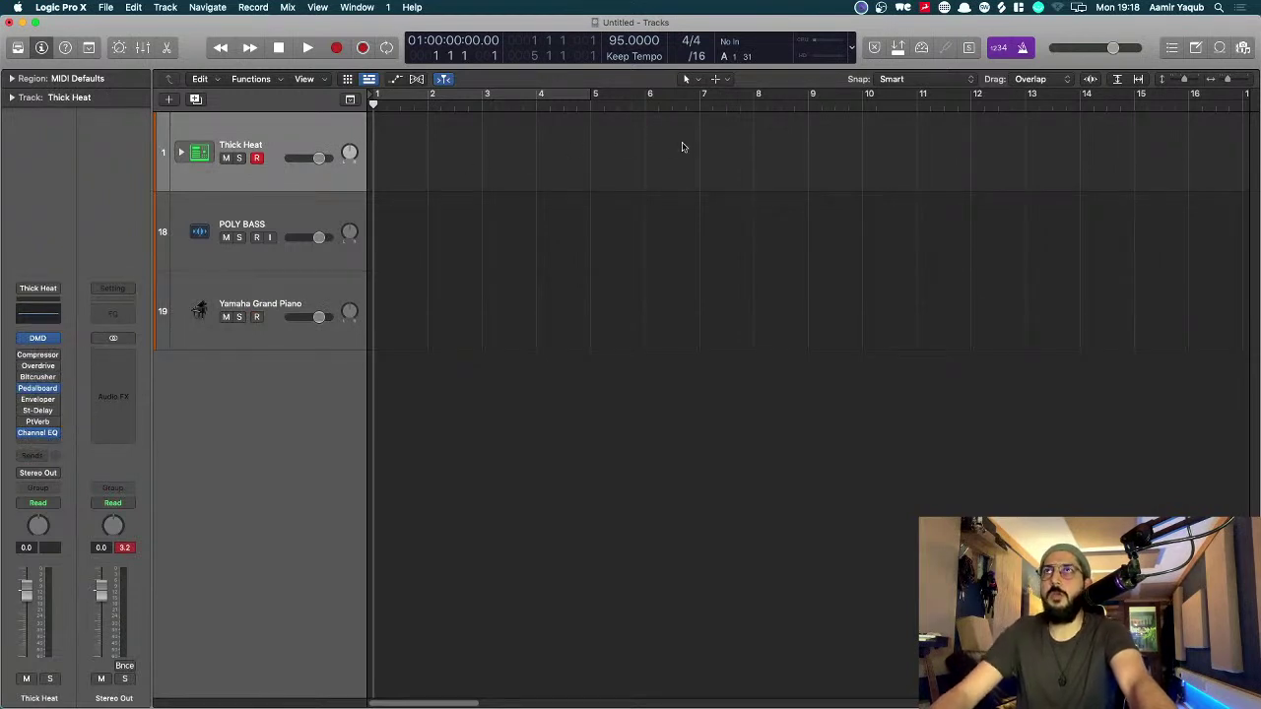
key("super+Right")
key("super+Right")
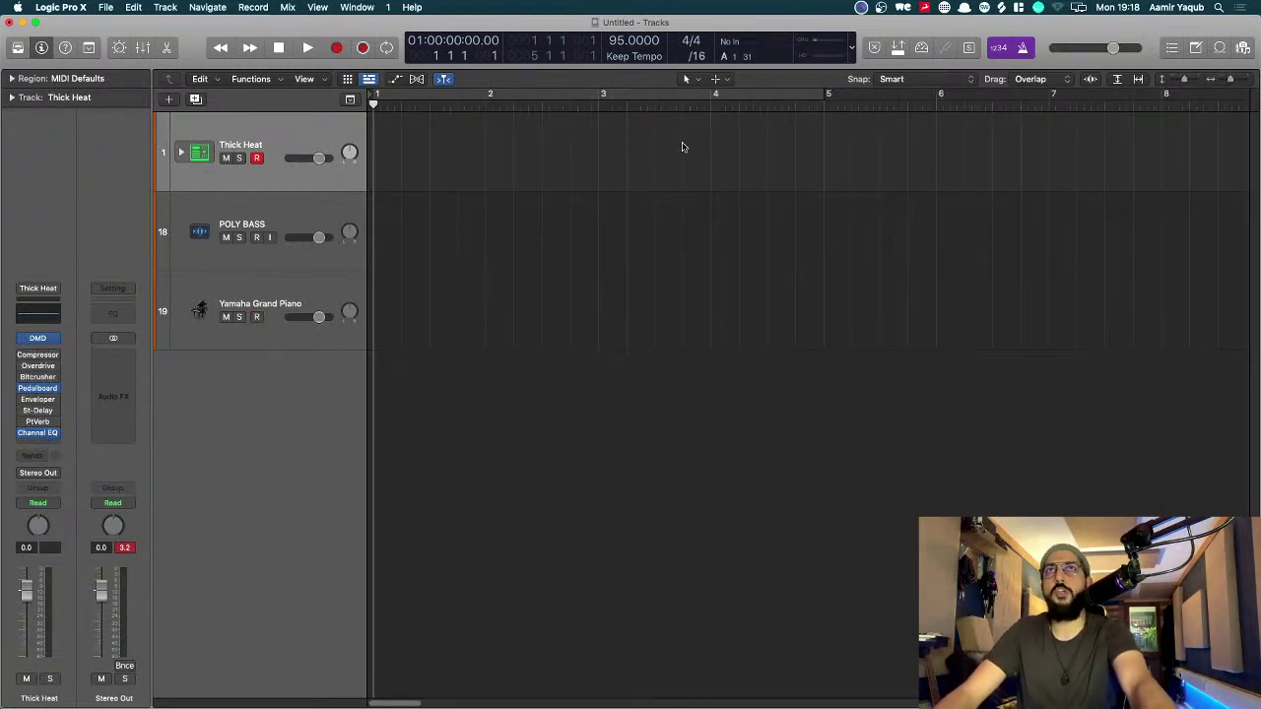
left_click(742, 92)
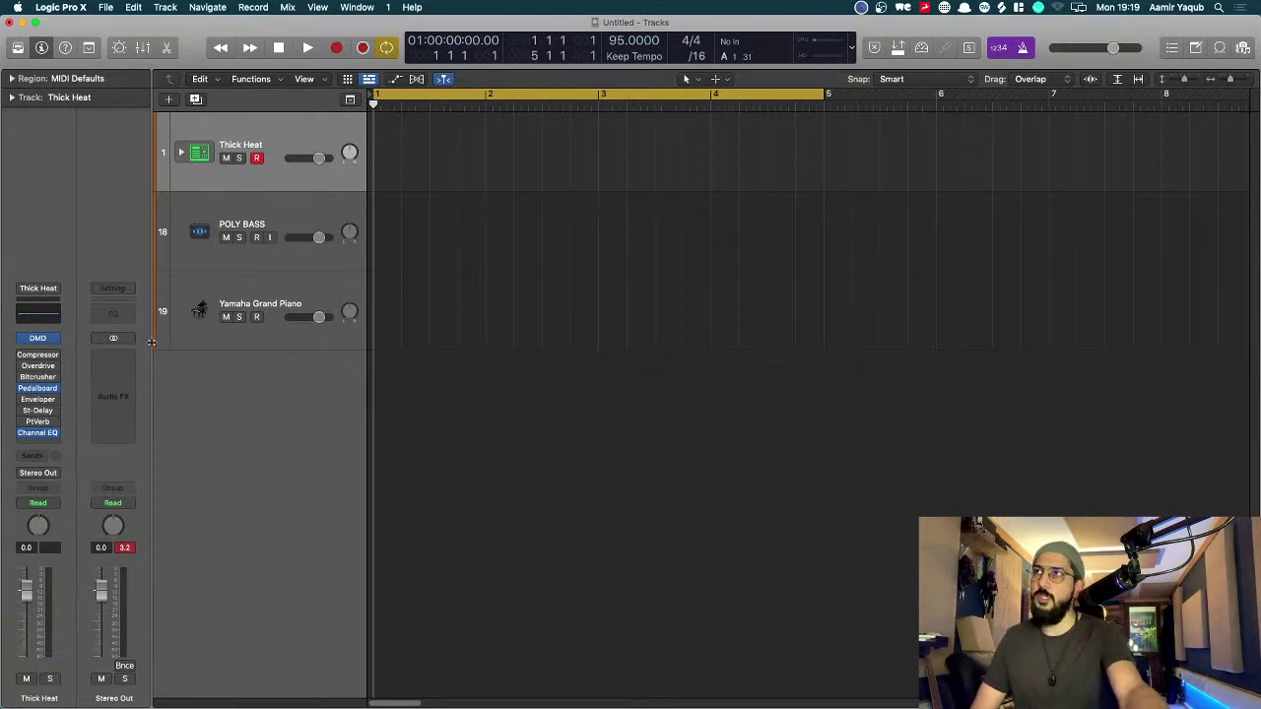
Step: Reset the red clipping peak readout on the Stereo Out channel strip
left_click(124, 549)
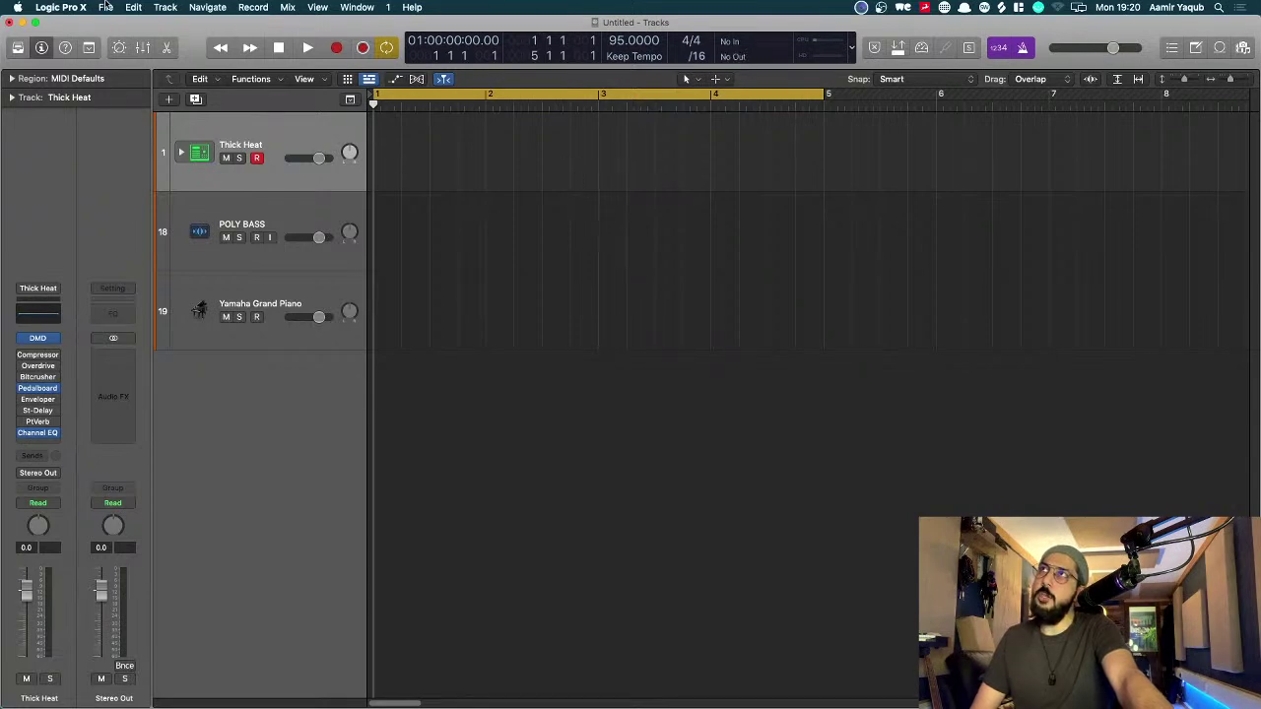
Step: Browse the File > Project Settings submenu and close it without choosing anything
left_click(106, 7)
mouse_move(72, 6)
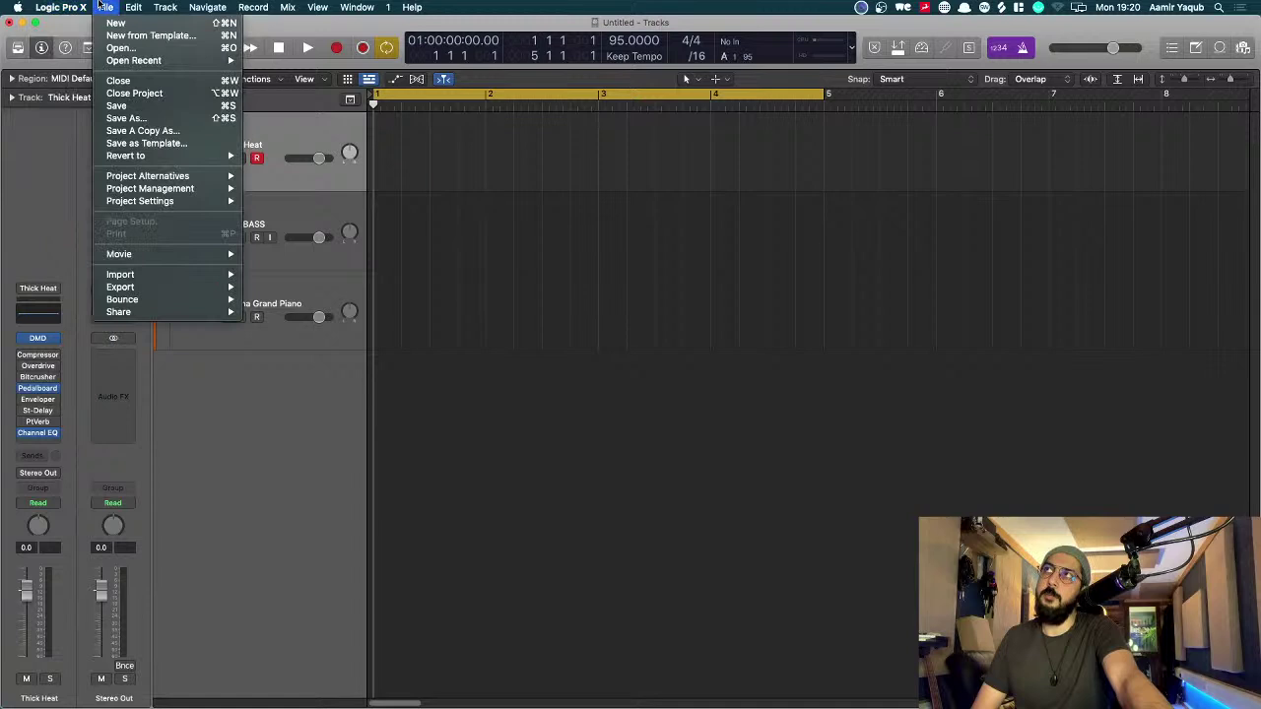
mouse_move(144, 5)
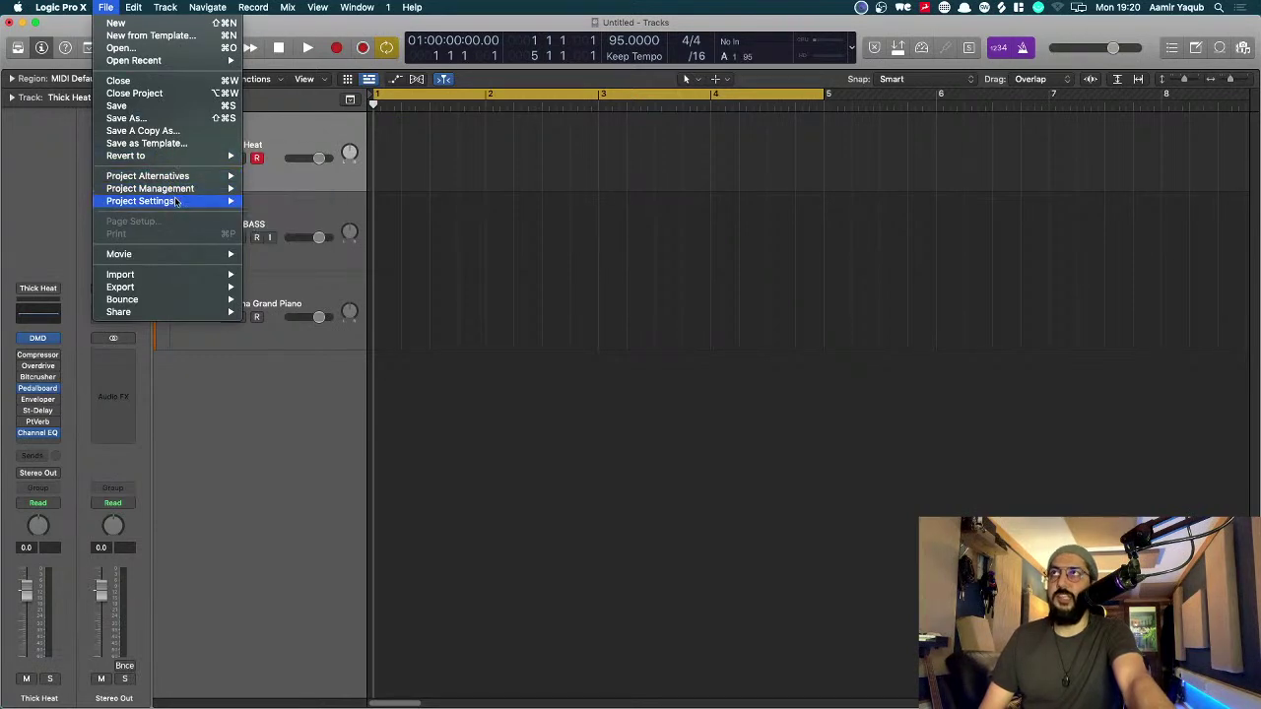
mouse_move(175, 201)
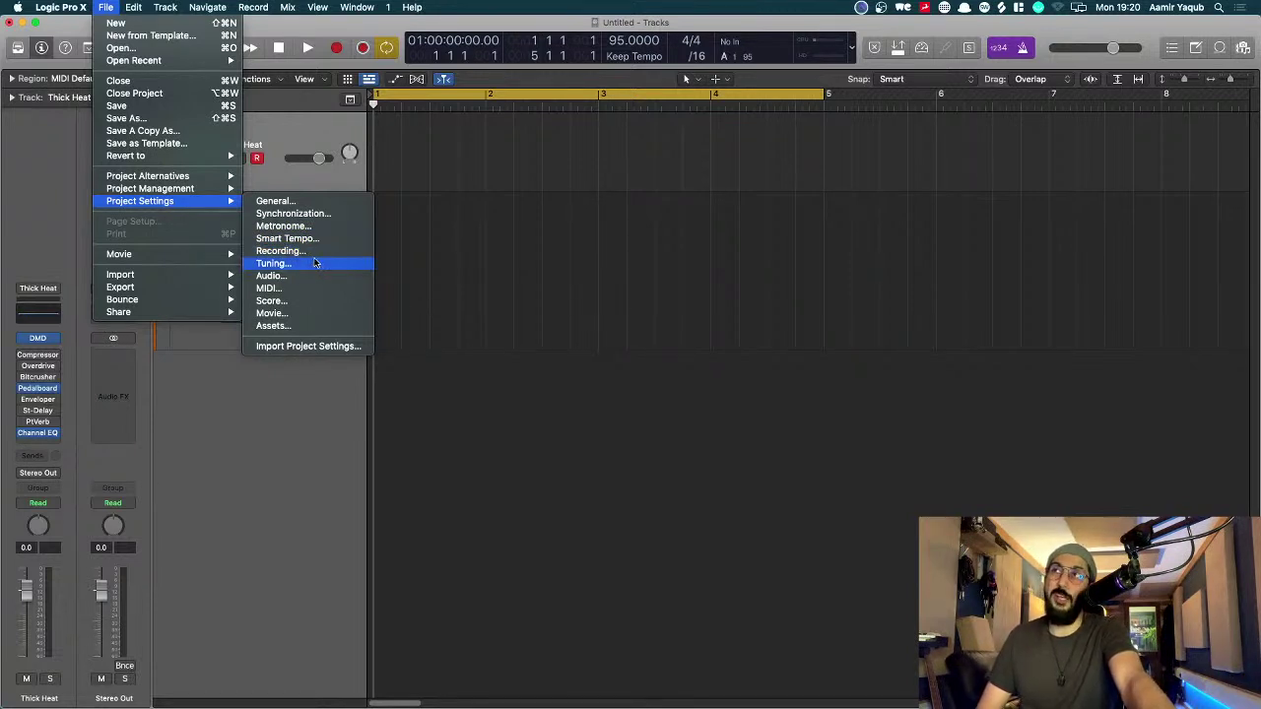
left_click(719, 626)
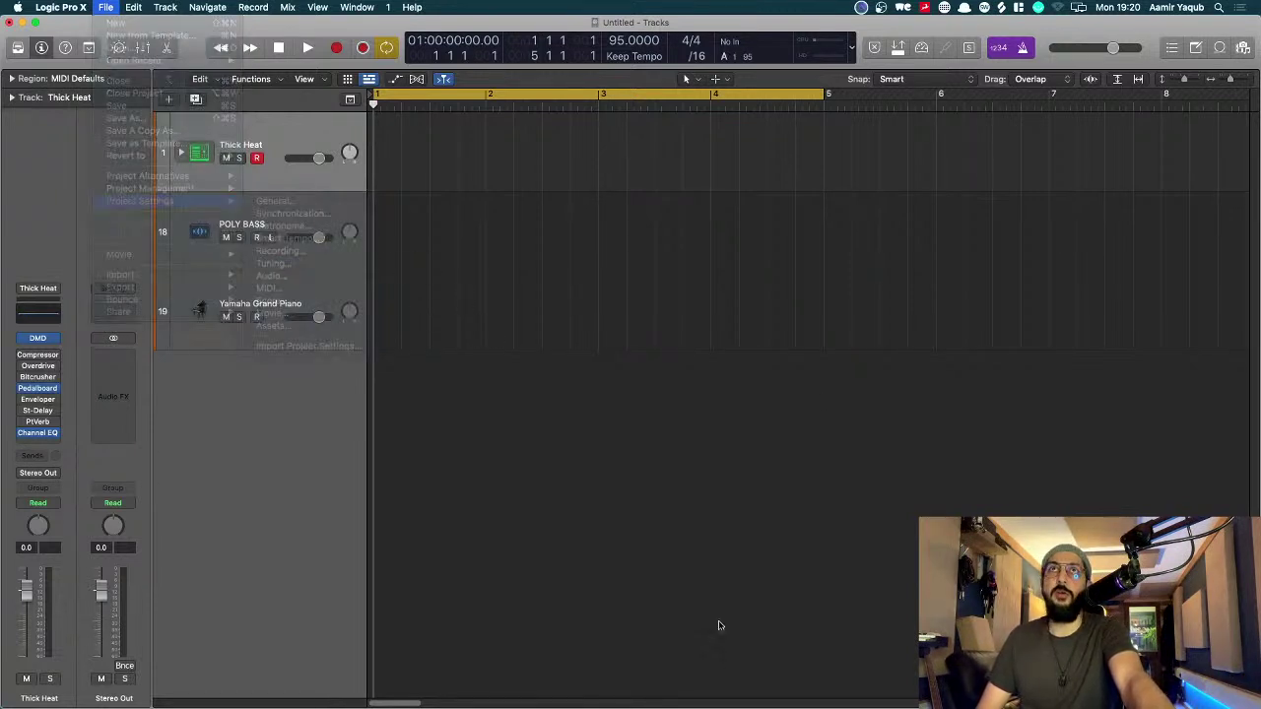
Step: Open Recording Preferences from the Record button's context menu
right_click(999, 52)
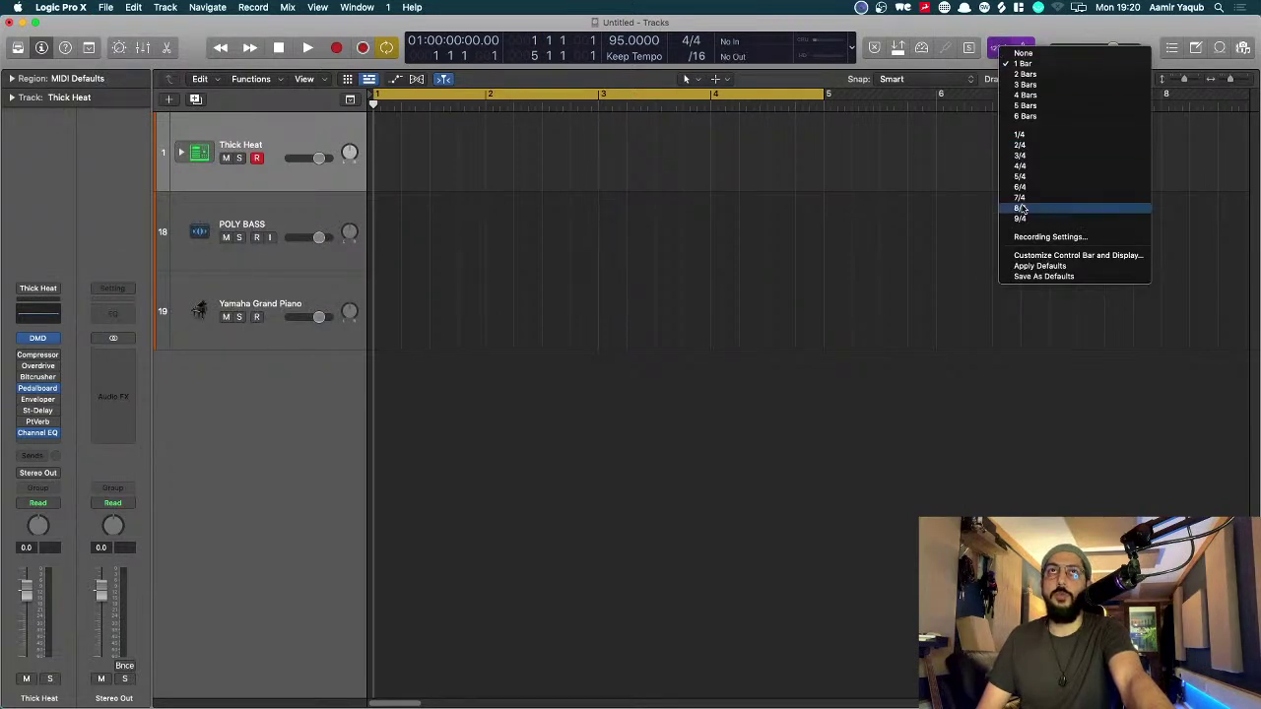
left_click(538, 250)
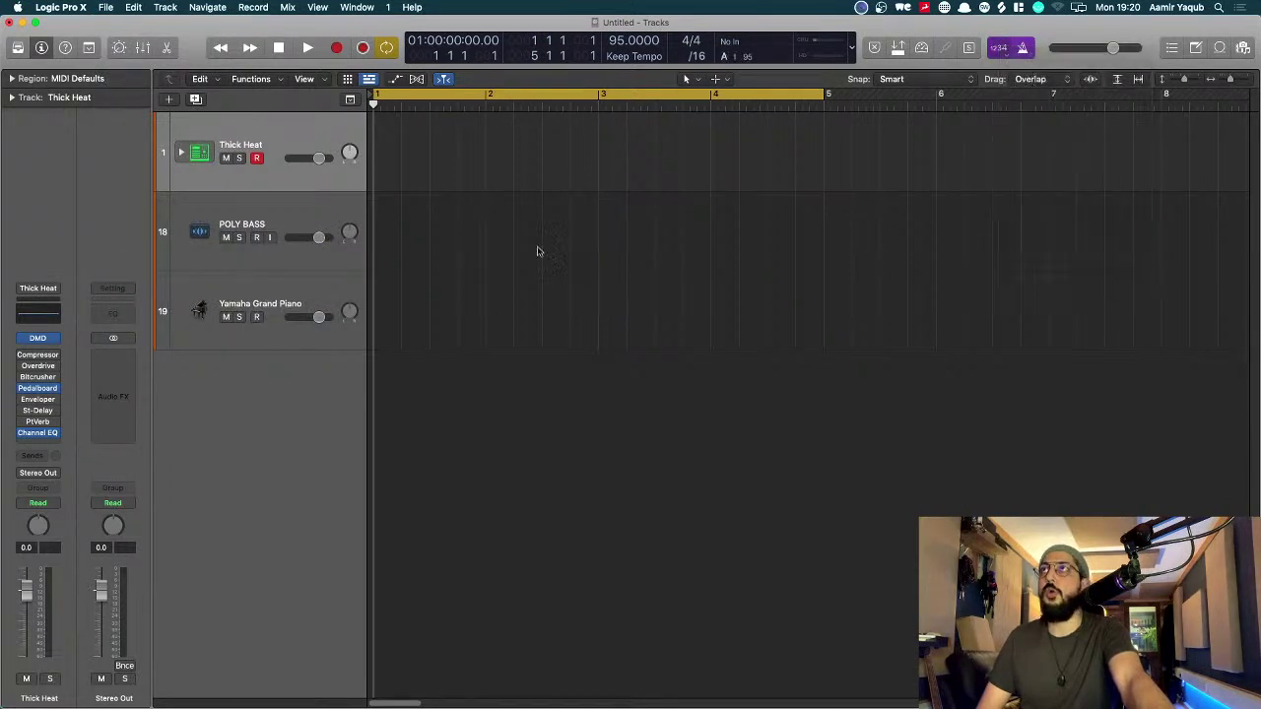
right_click(333, 49)
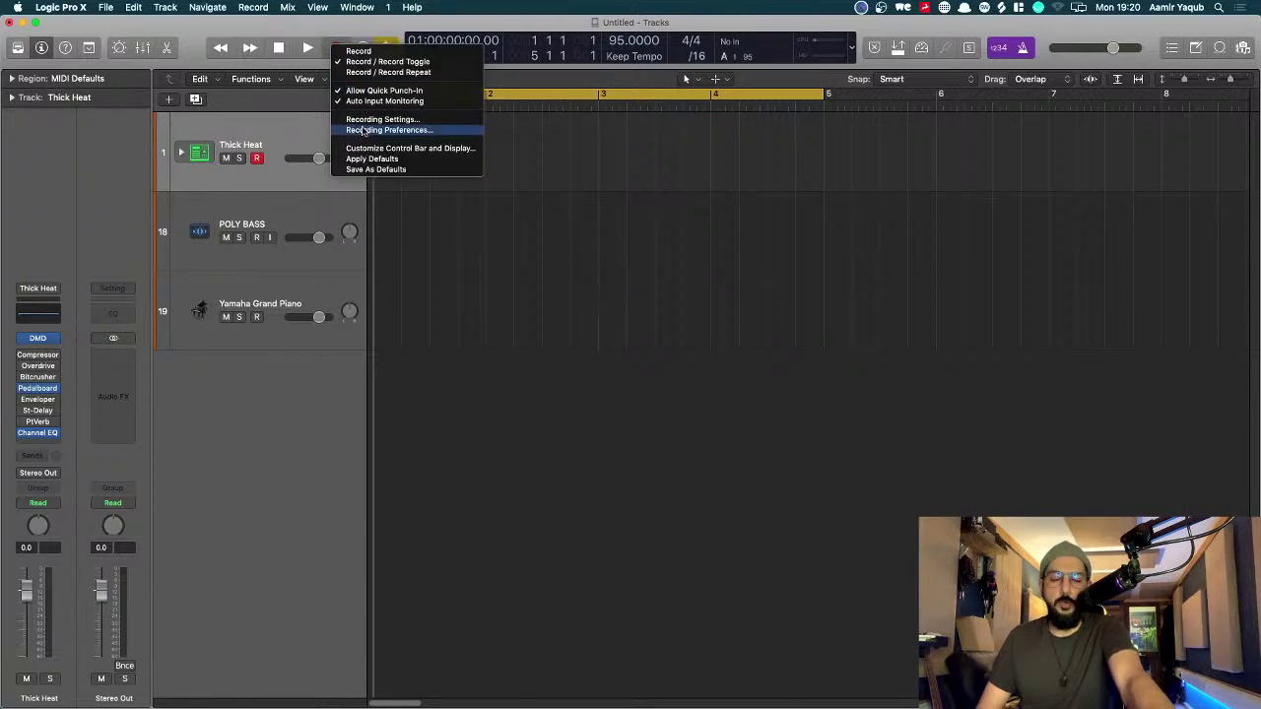
left_click(384, 129)
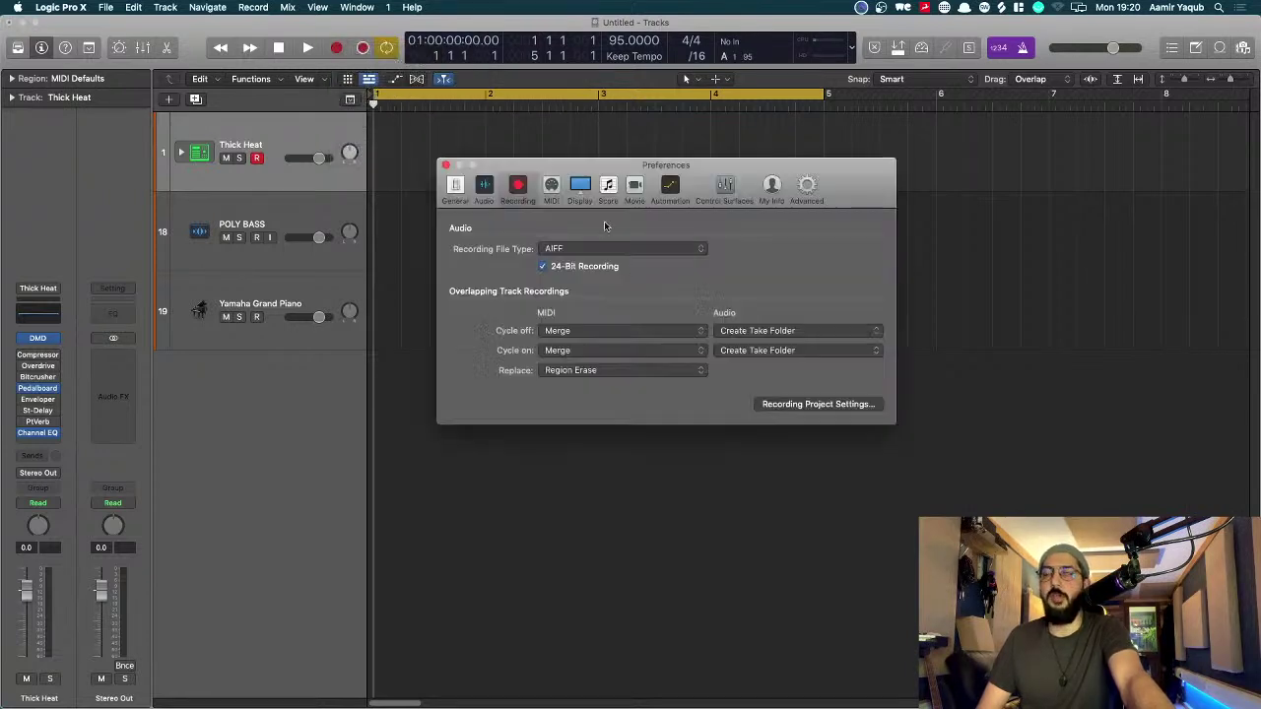
Step: Reopen Recording Preferences from the Record button and reposition the window into view
left_click(445, 166)
left_click(61, 7)
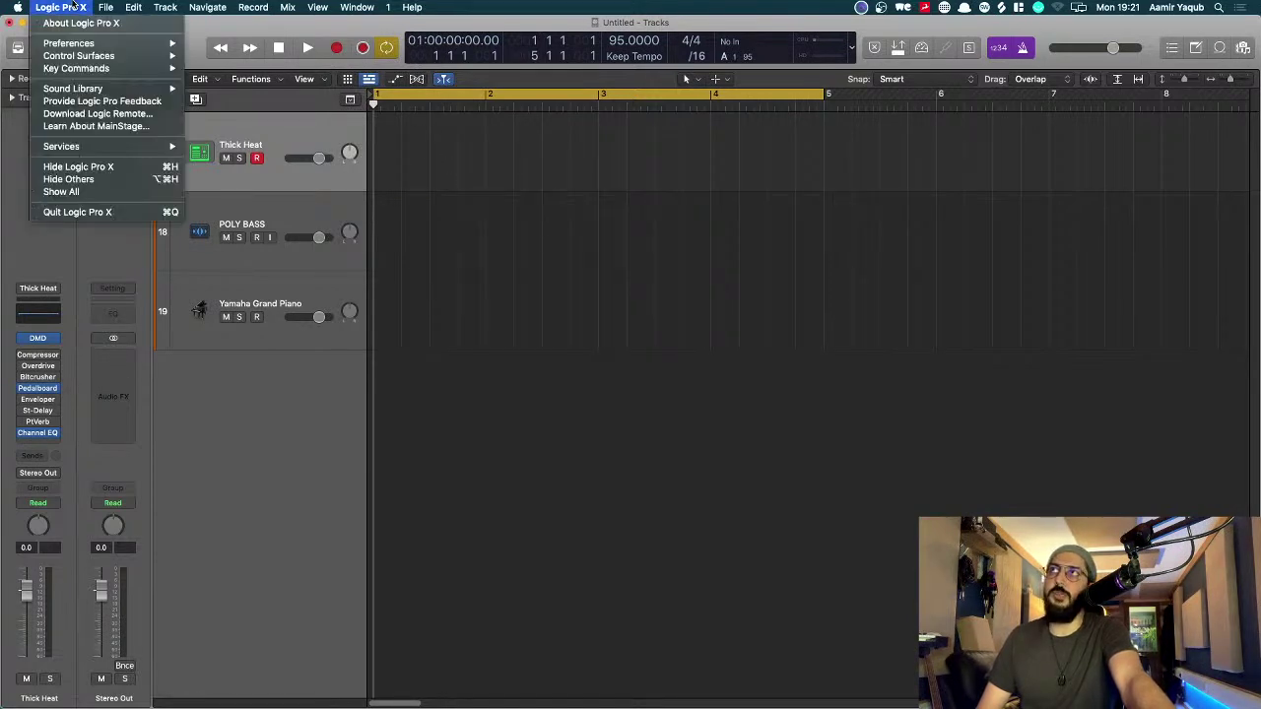
mouse_move(98, 44)
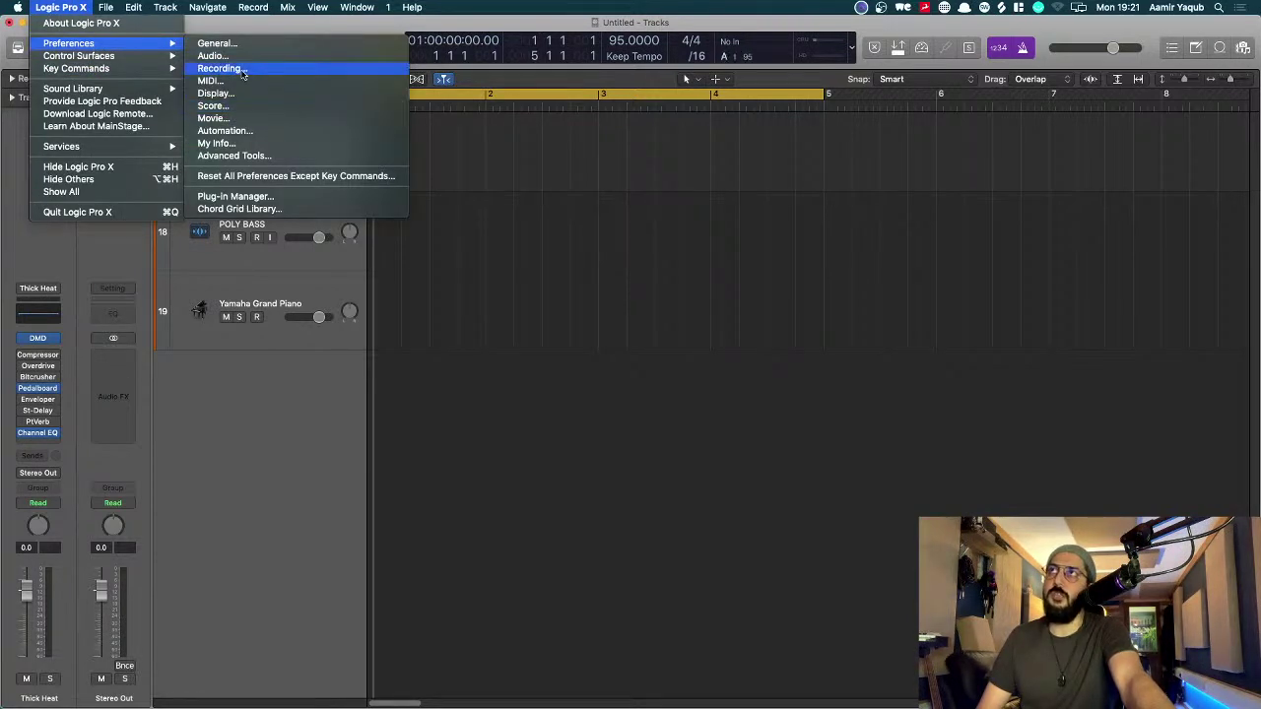
left_click(487, 301)
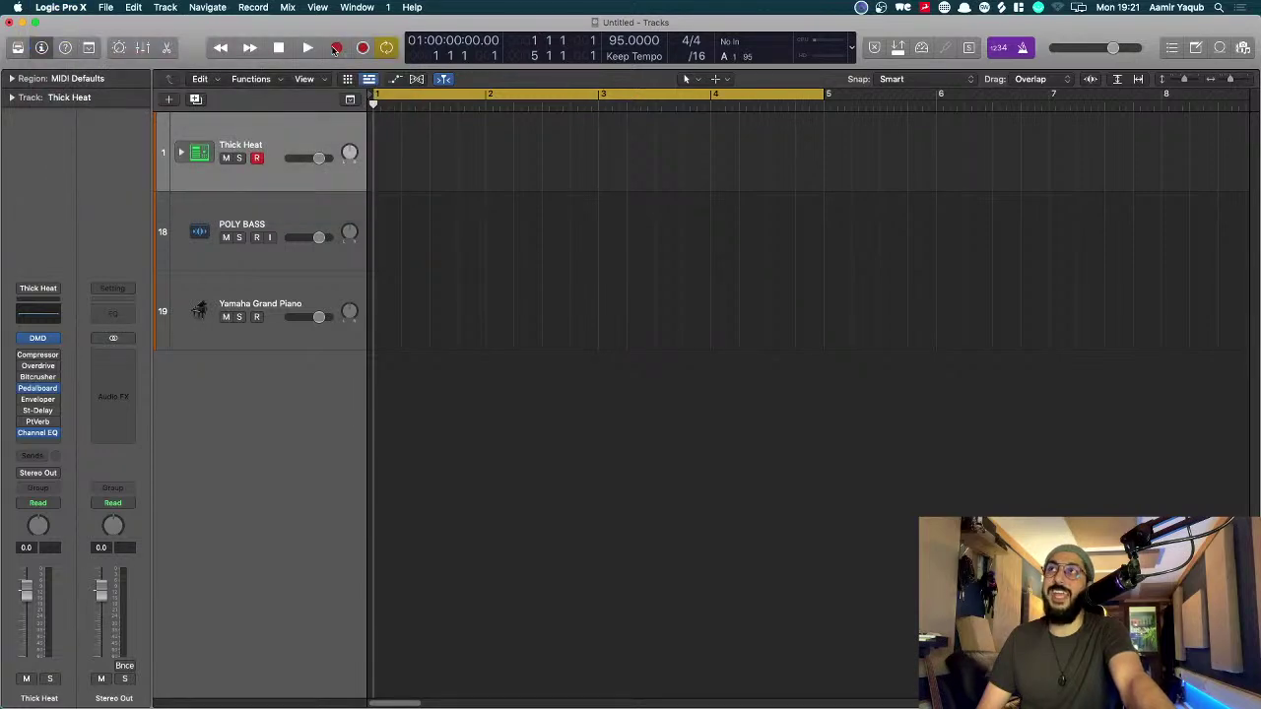
right_click(336, 48)
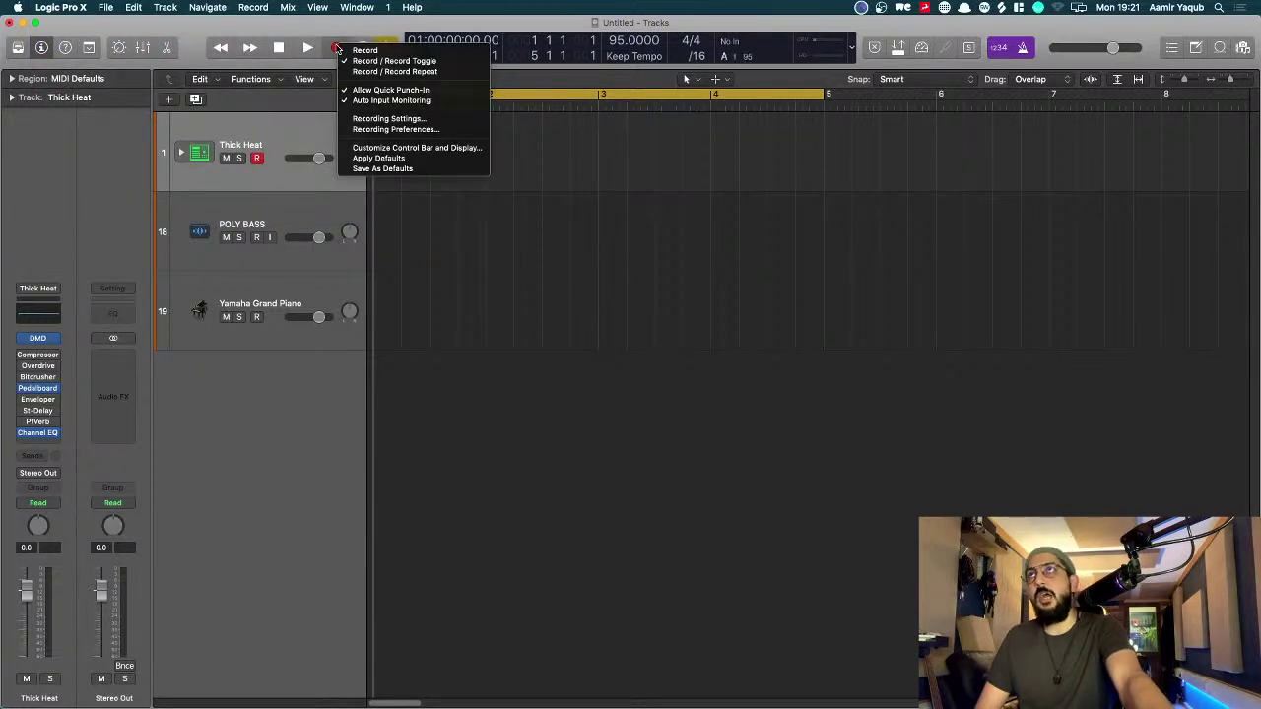
left_click(396, 130)
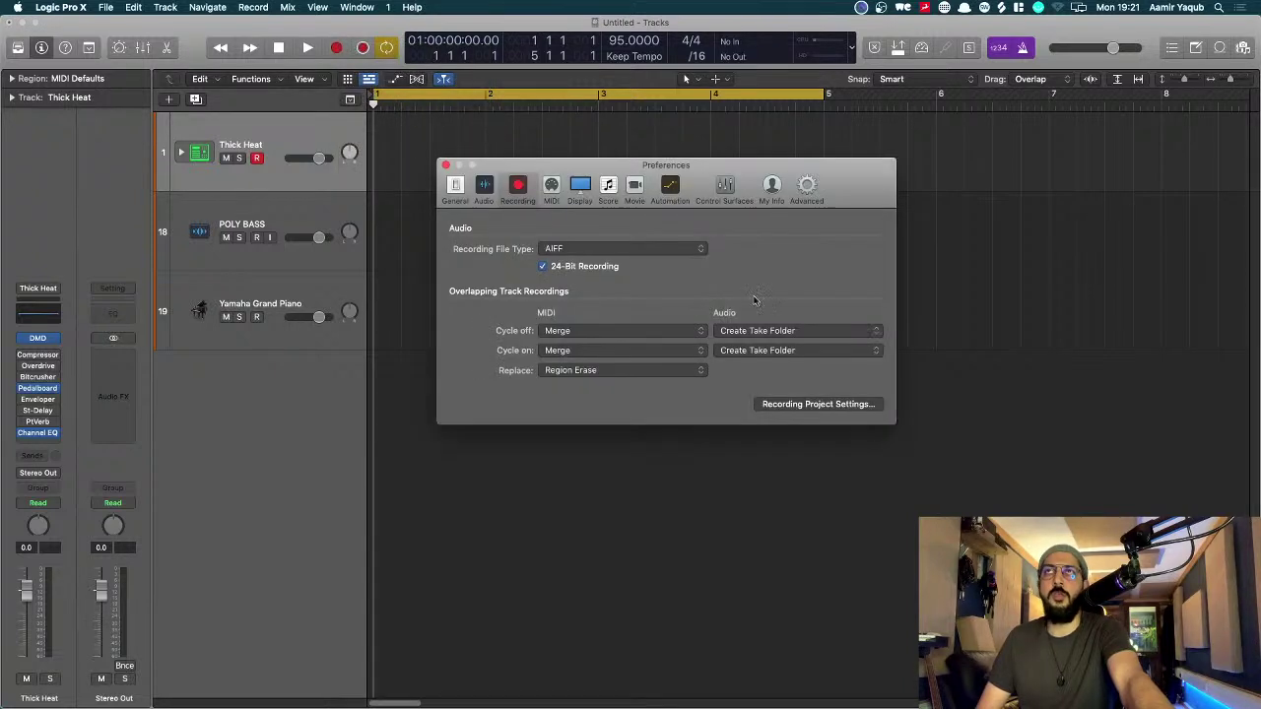
left_click_drag(756, 169, 778, 254)
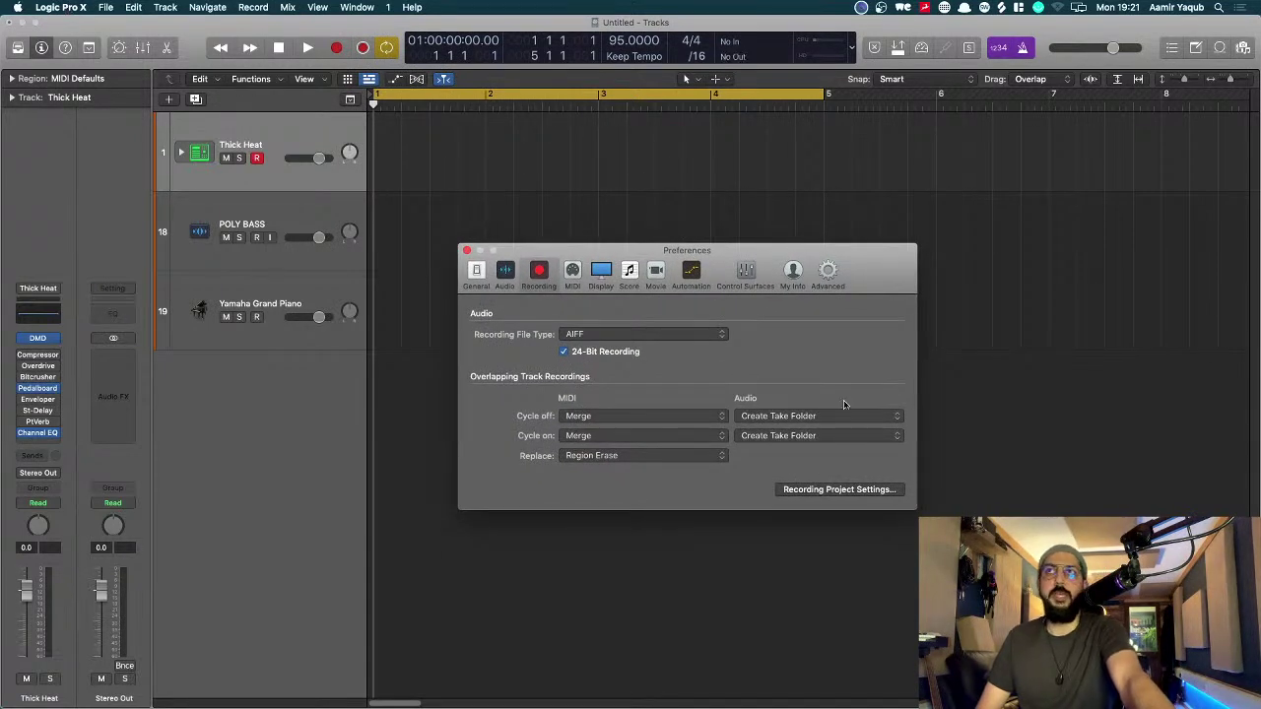
left_click_drag(836, 254, 809, 217)
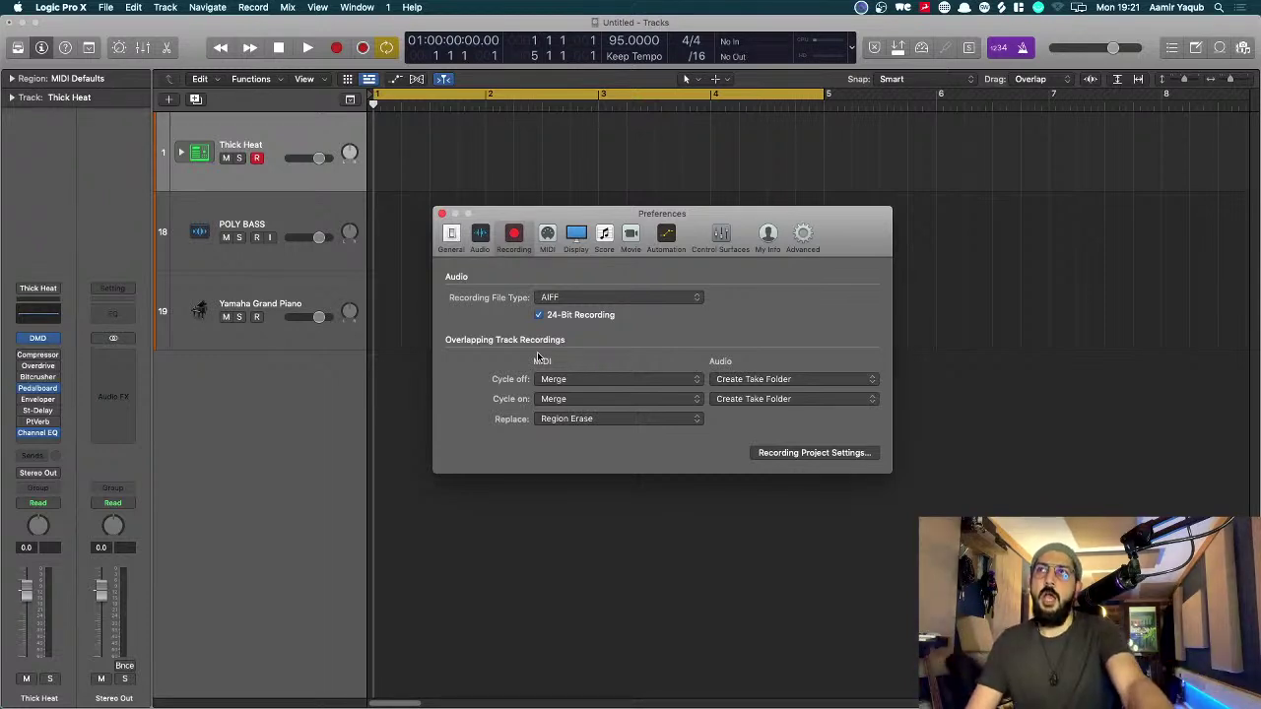
Step: Check the cycle-off and cycle-on MIDI overlap popups, keep both on Merge, and close Preferences
left_click(554, 384)
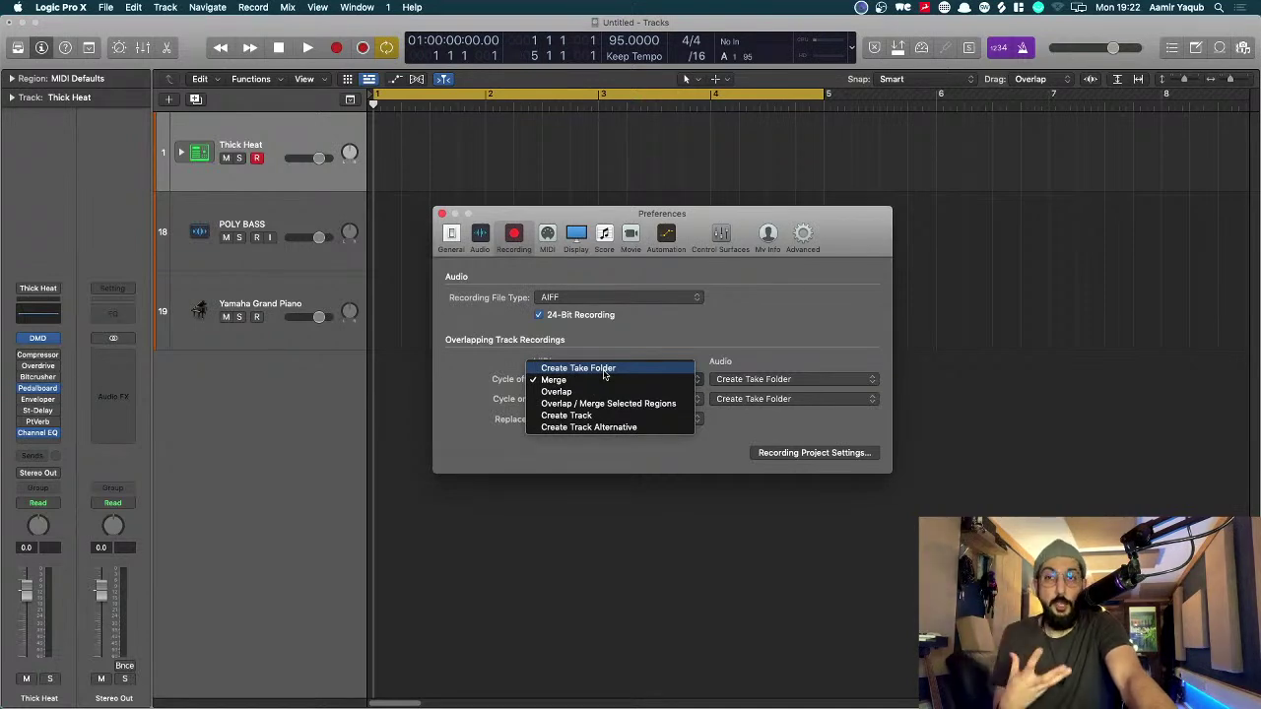
left_click(799, 348)
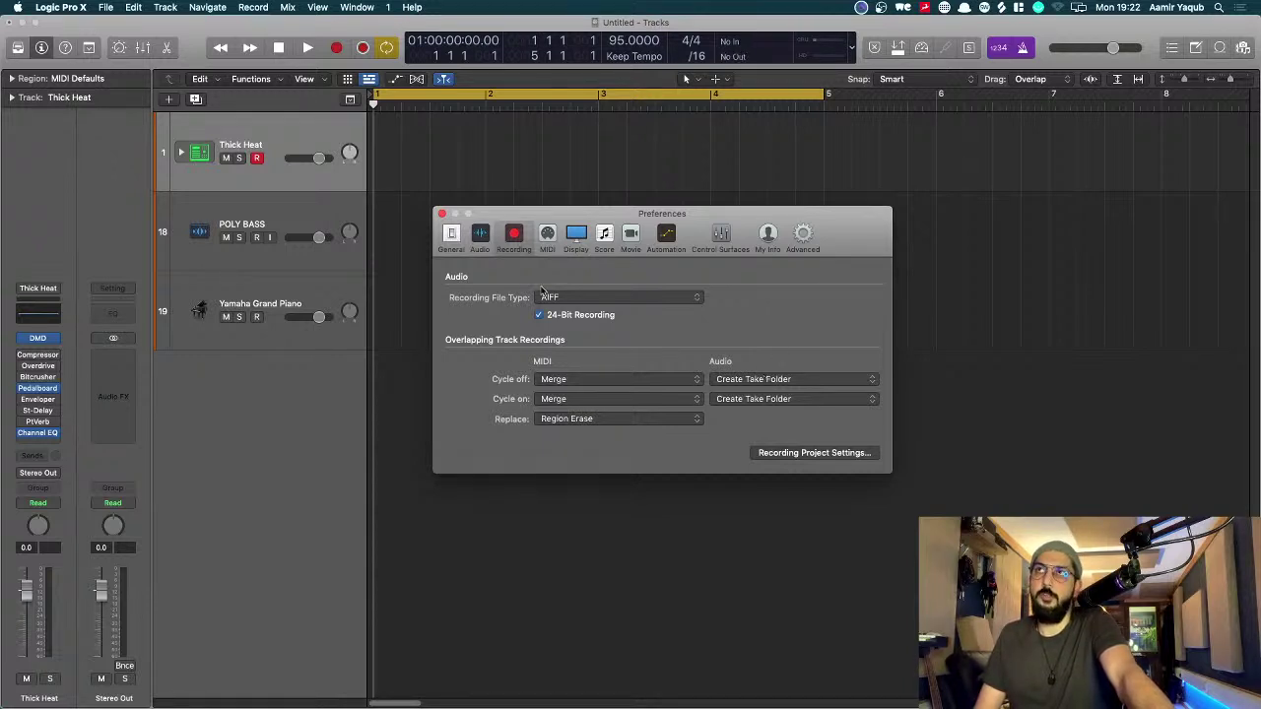
left_click(667, 378)
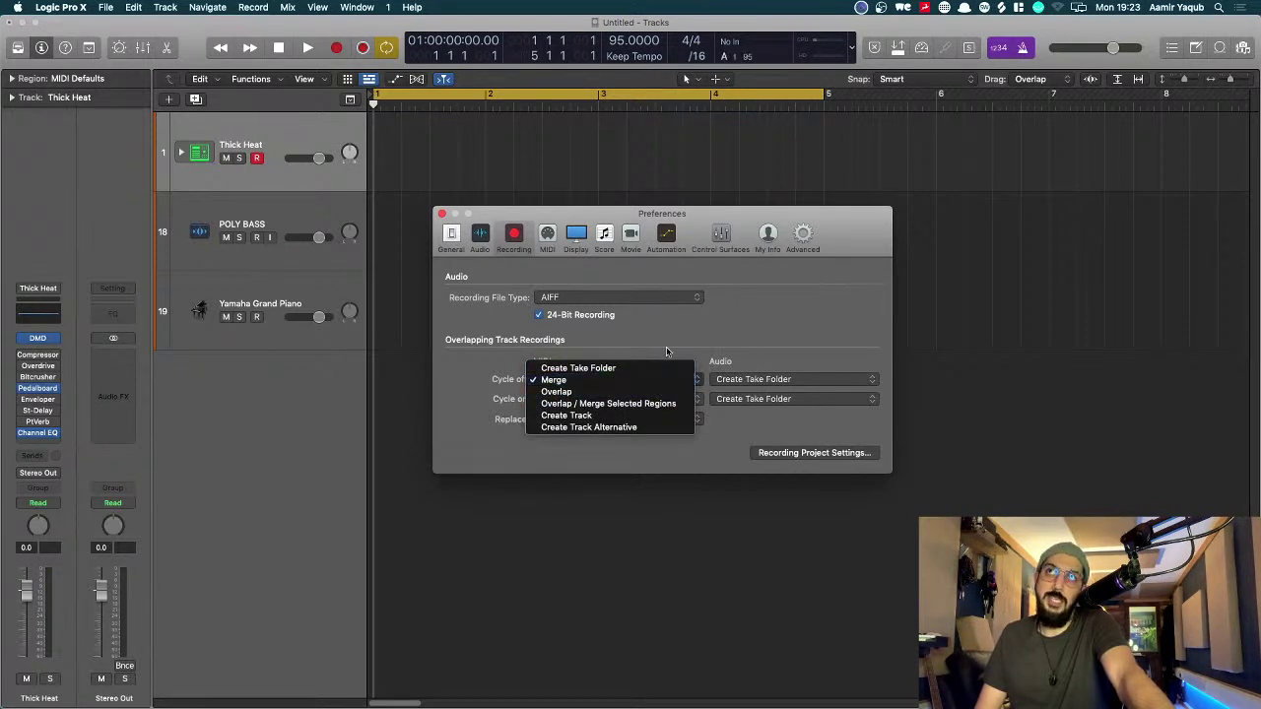
left_click(667, 353)
left_click(649, 393)
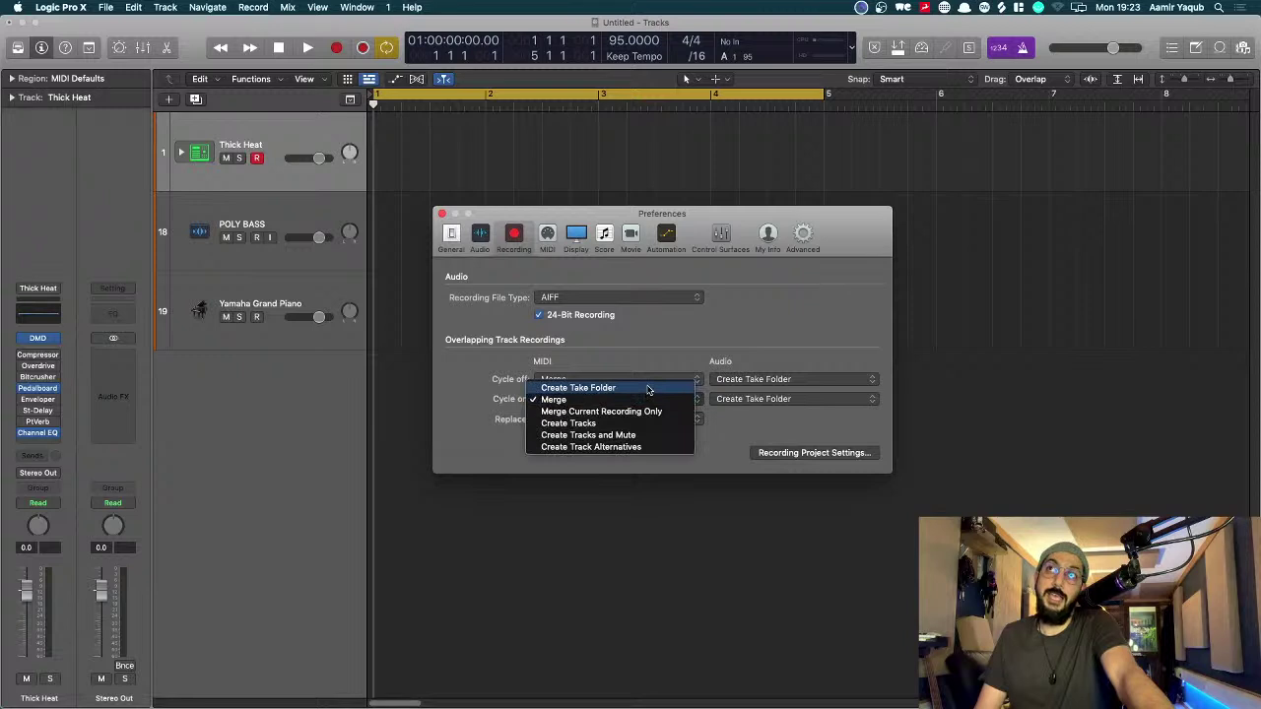
left_click(657, 353)
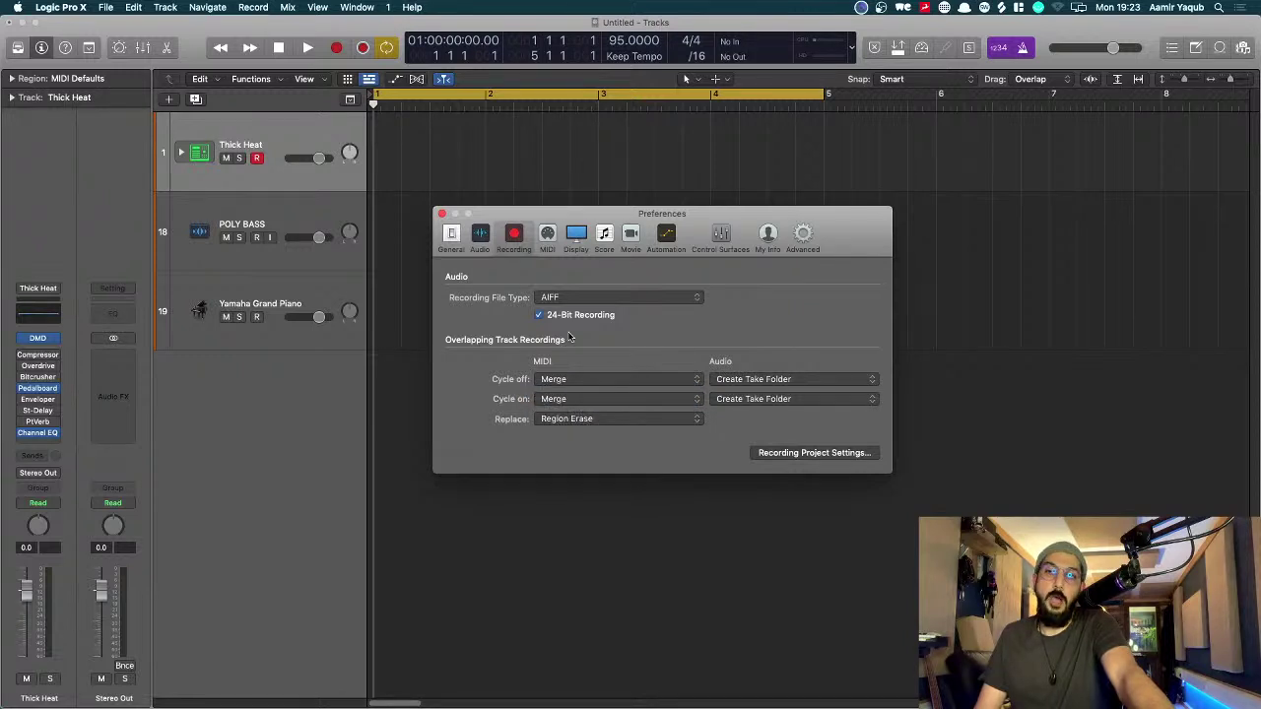
left_click(443, 213)
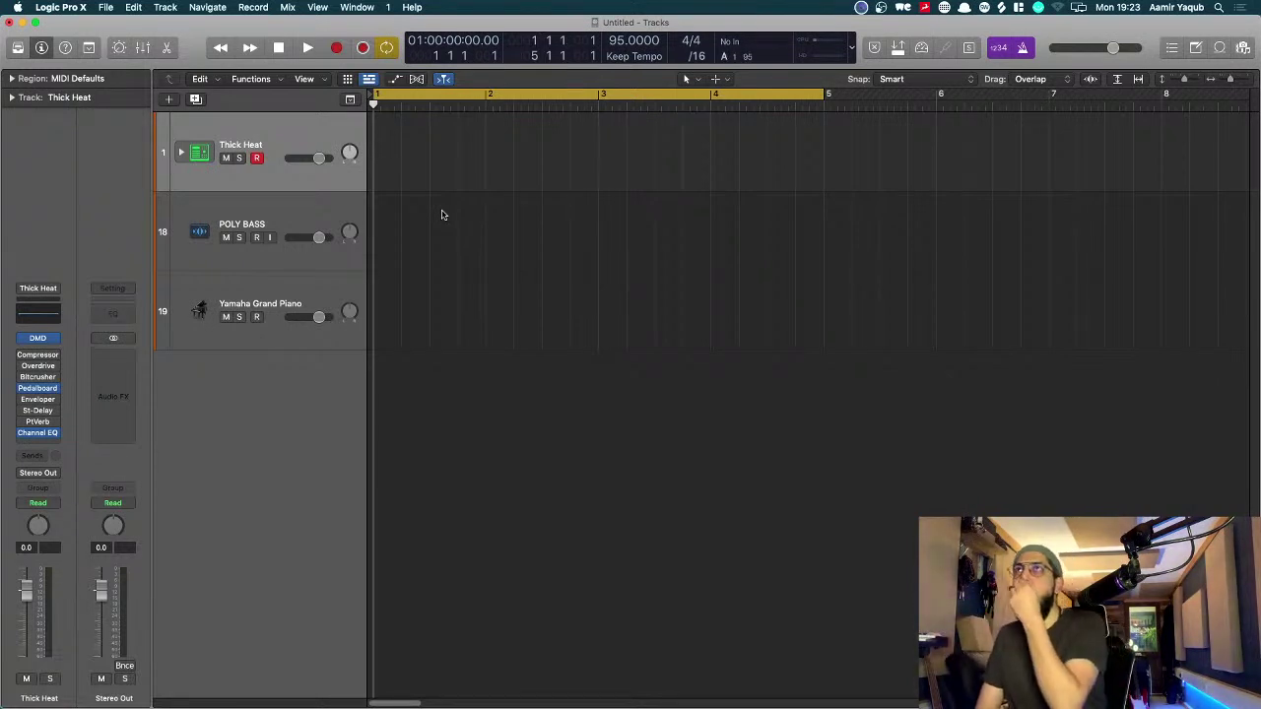
Step: Pull the yellow cycle region's right edge back from bar 5 to bar 3
left_click_drag(825, 94, 603, 96)
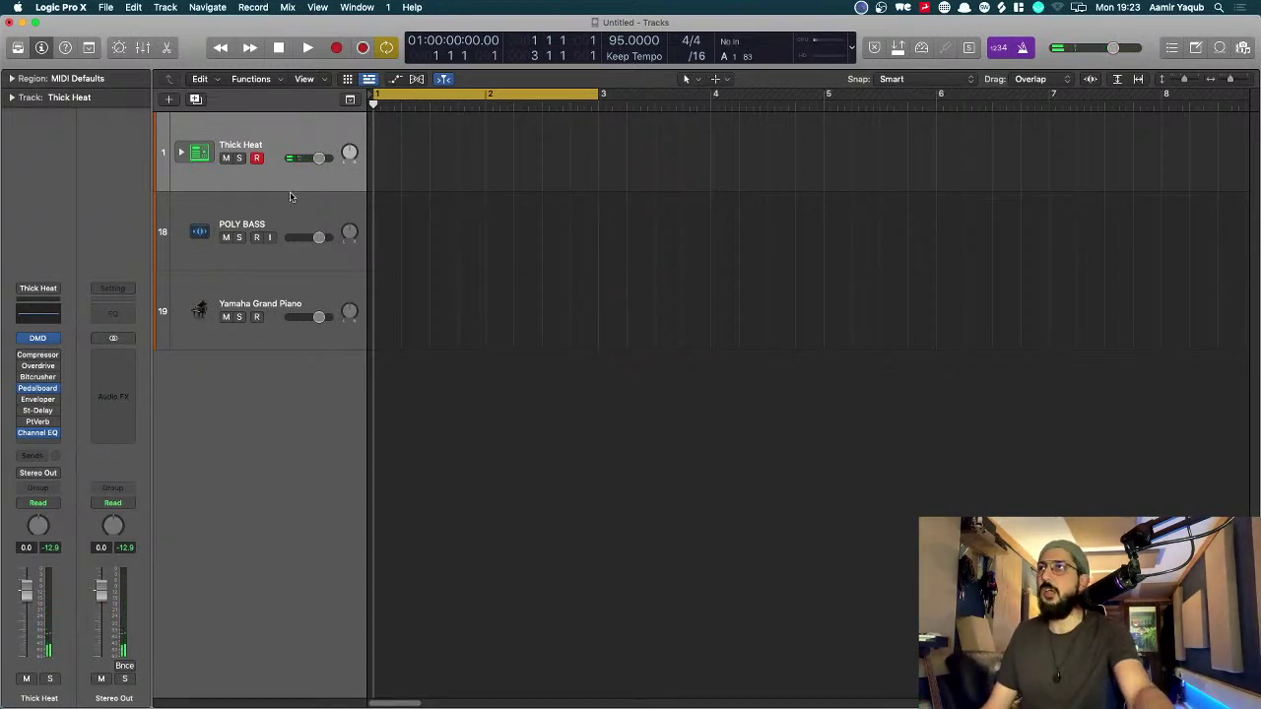
left_click(37, 337)
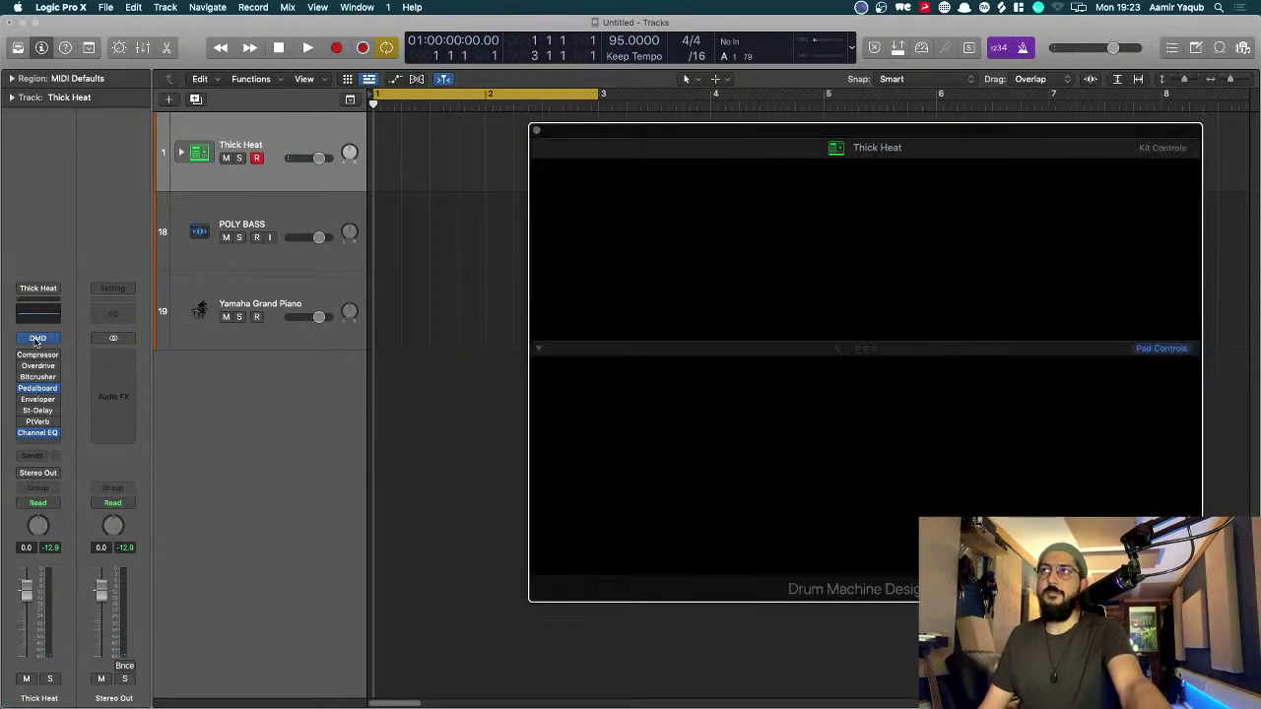
left_click_drag(1067, 130, 969, 130)
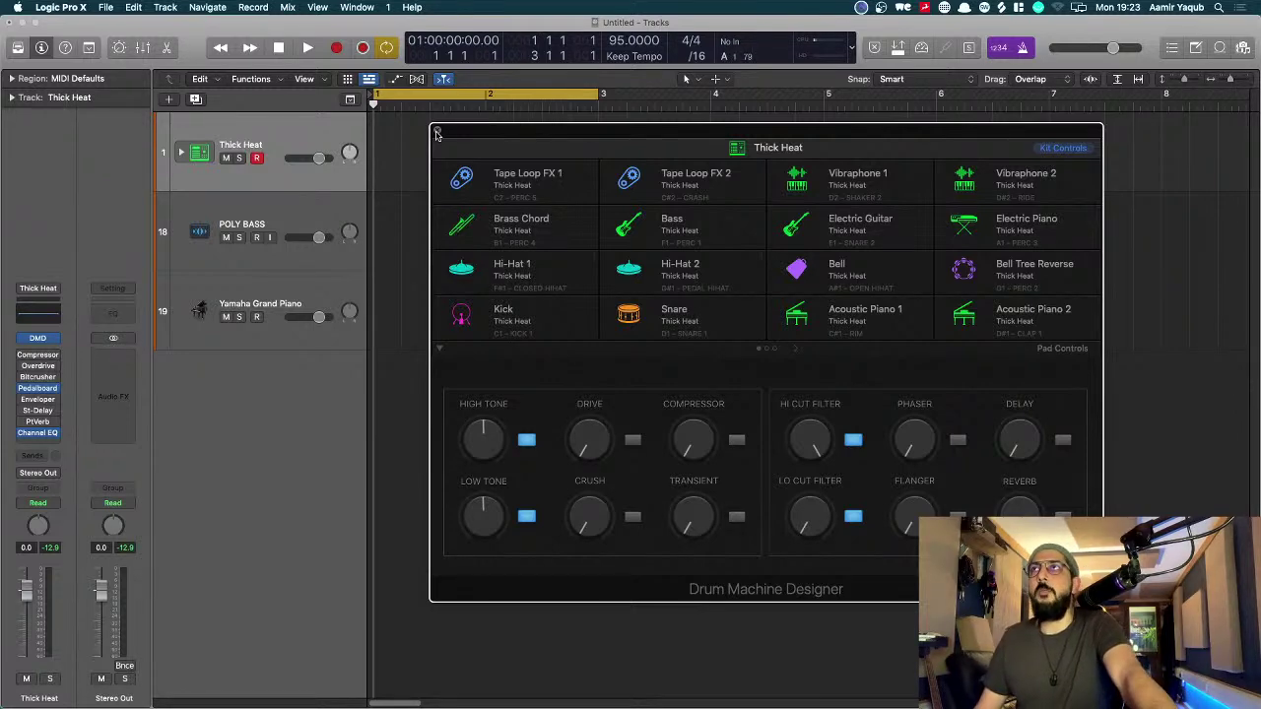
left_click(436, 131)
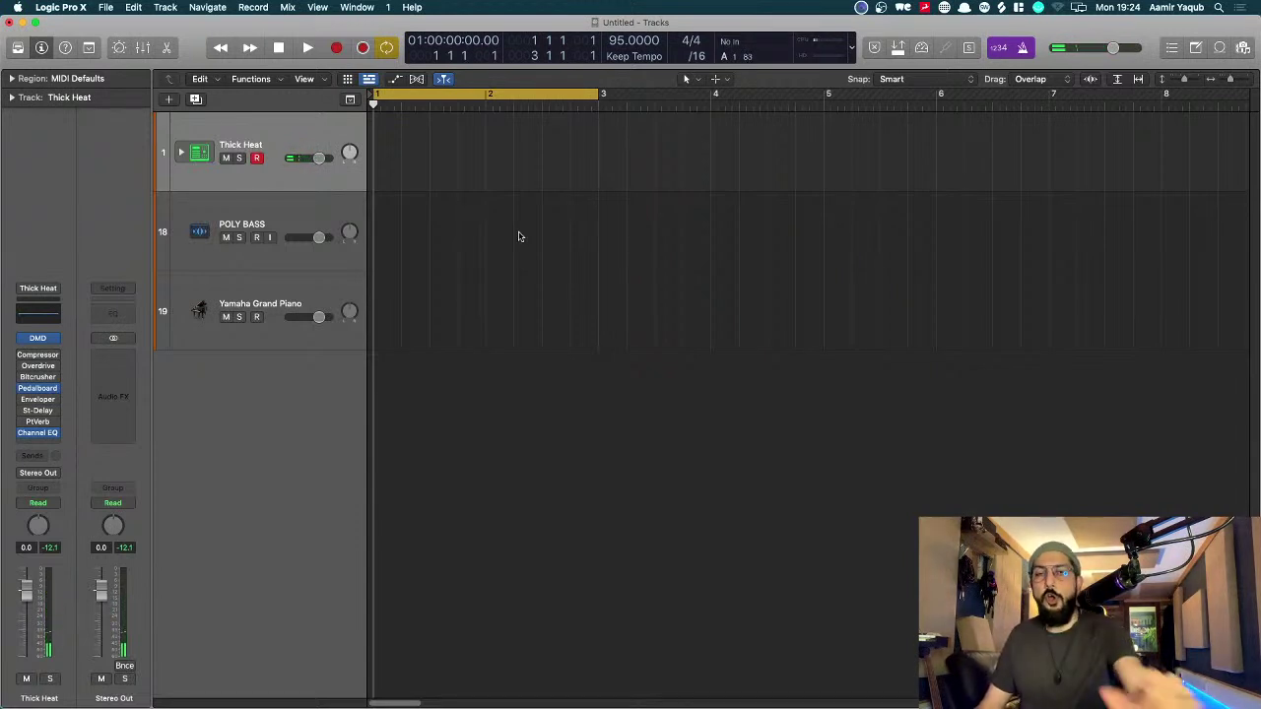
Step: Turn off Click While Playing, test playback, then return the playhead to bar 1
right_click(1021, 50)
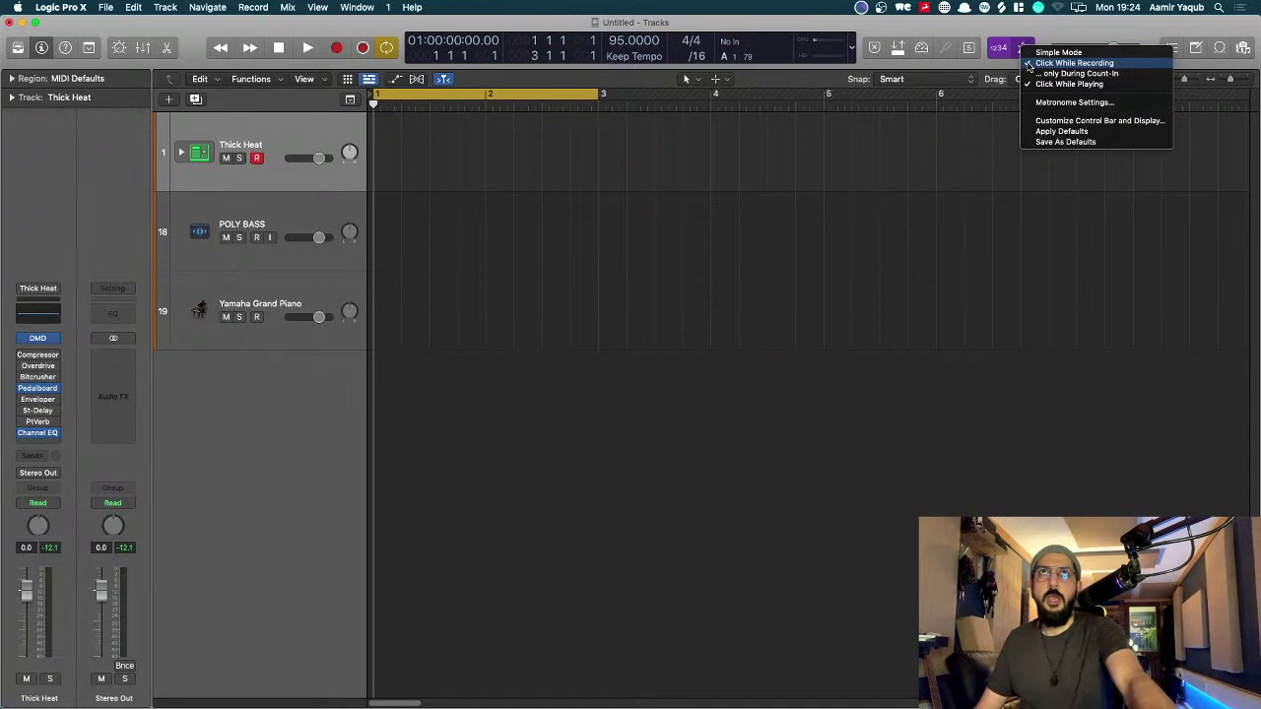
left_click(1105, 91)
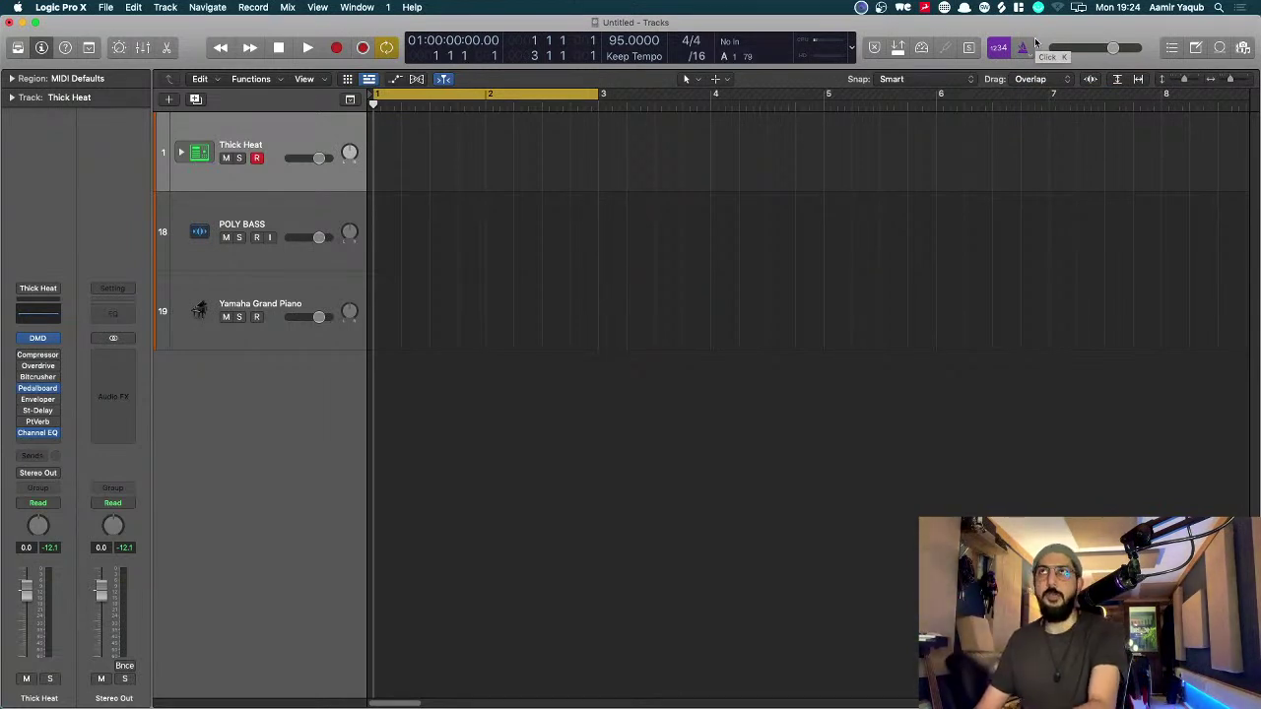
key("space")
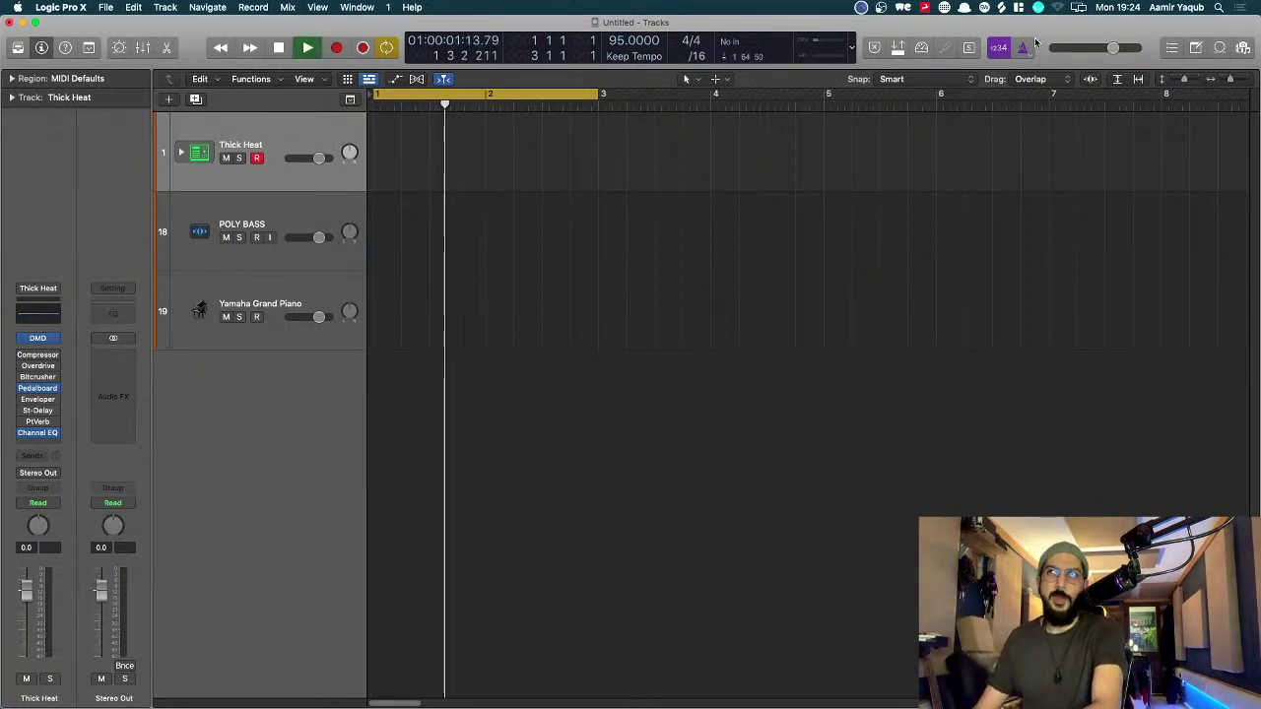
key("space")
key("Return")
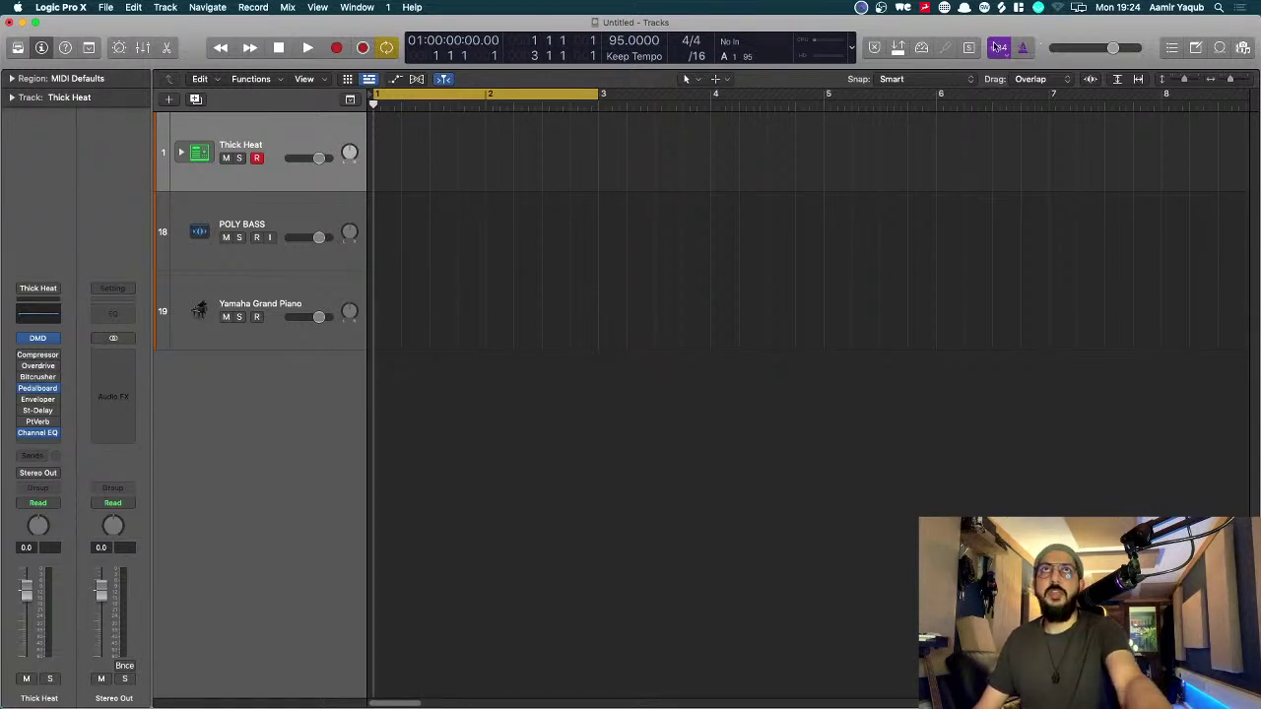
Step: Recheck the metronome options unchanged and start recording on Thick Heat
right_click(1029, 47)
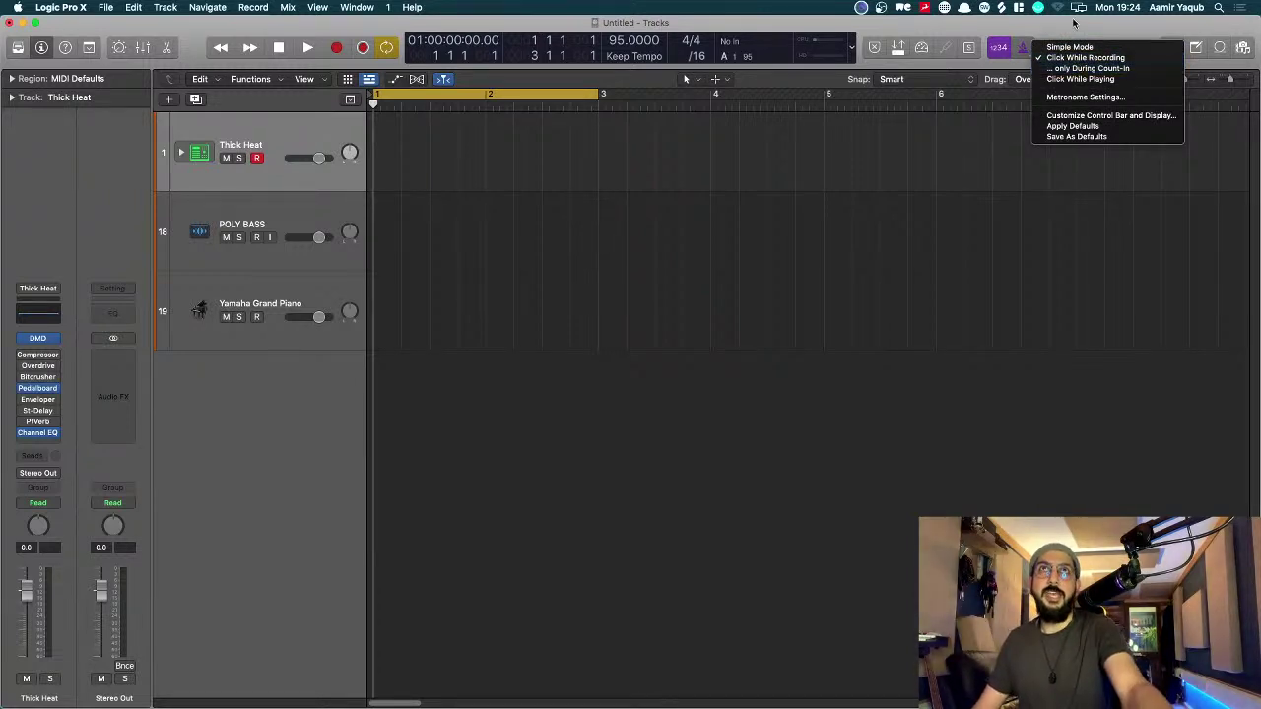
left_click(1073, 22)
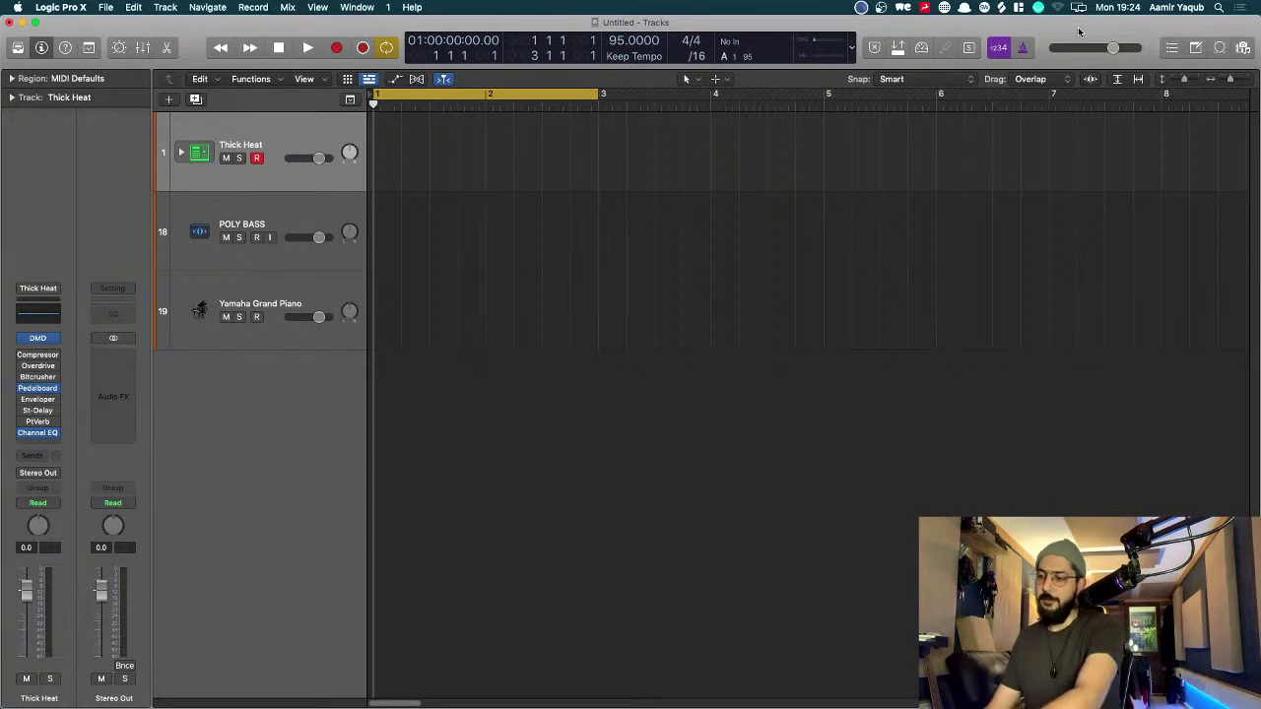
key("r")
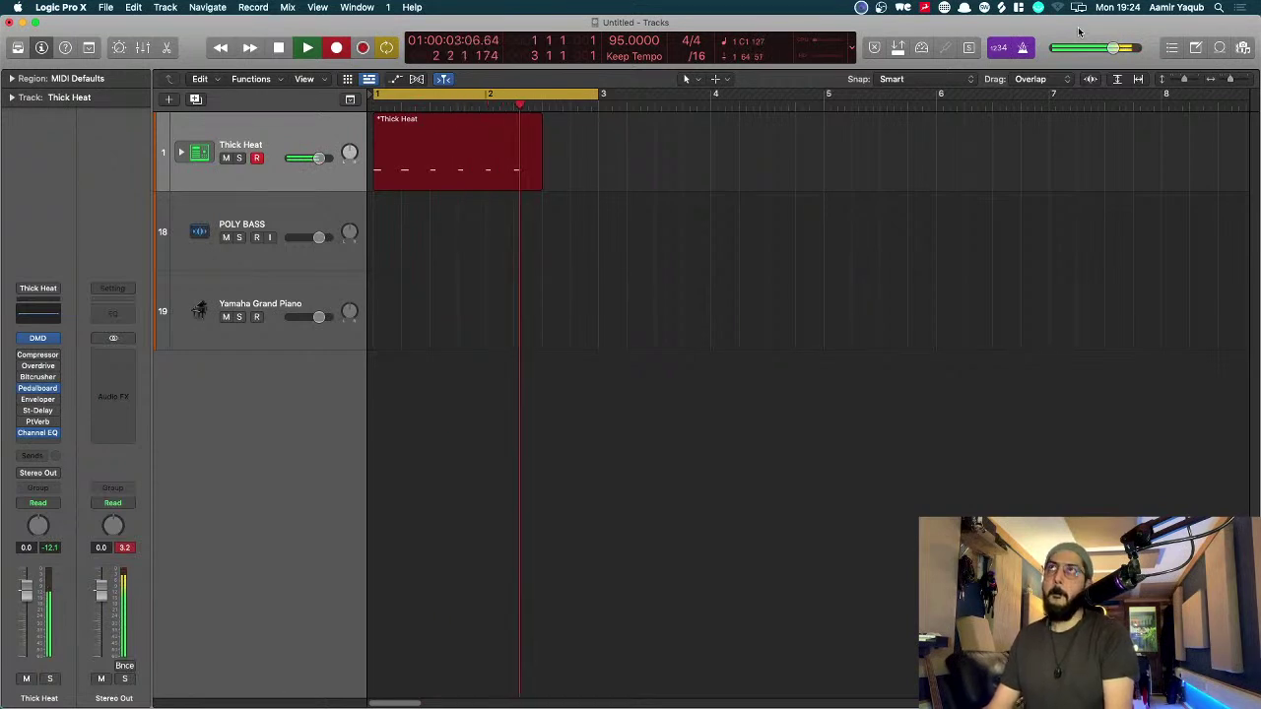
Step: Stop the first take, then record a fresh drum take on Thick Heat spanning bars 1 to 3
key("space")
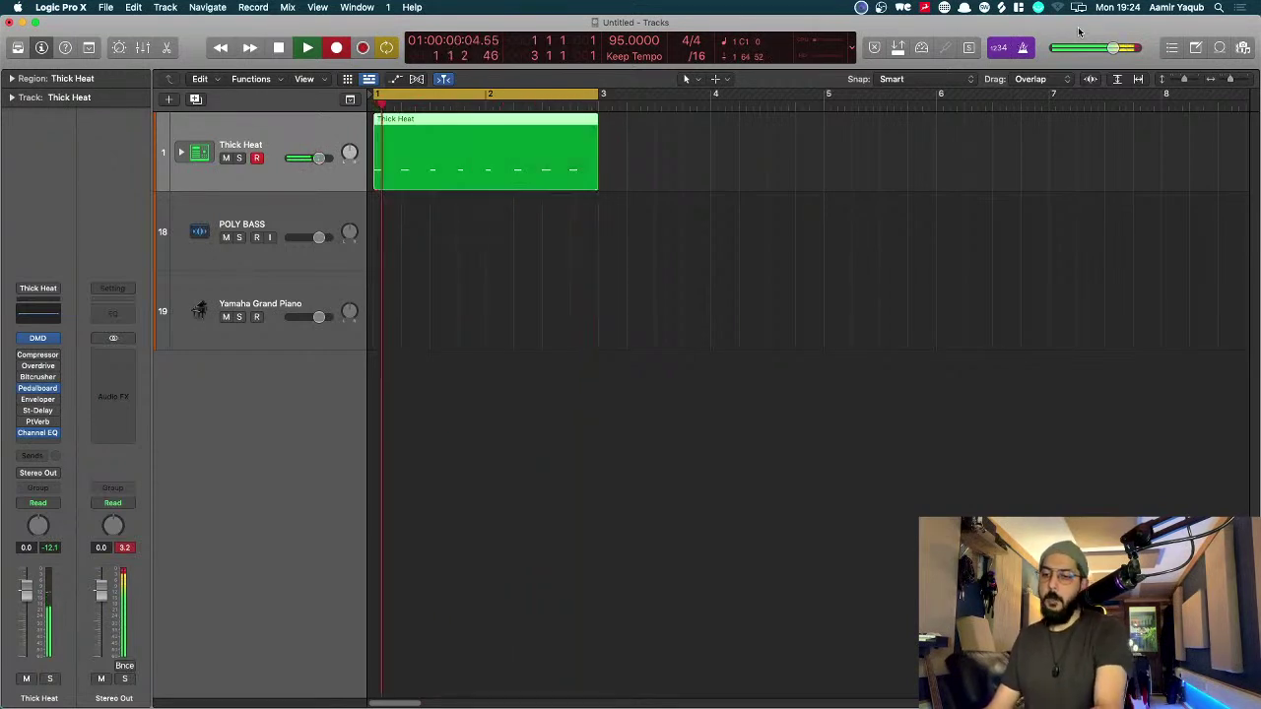
key("space")
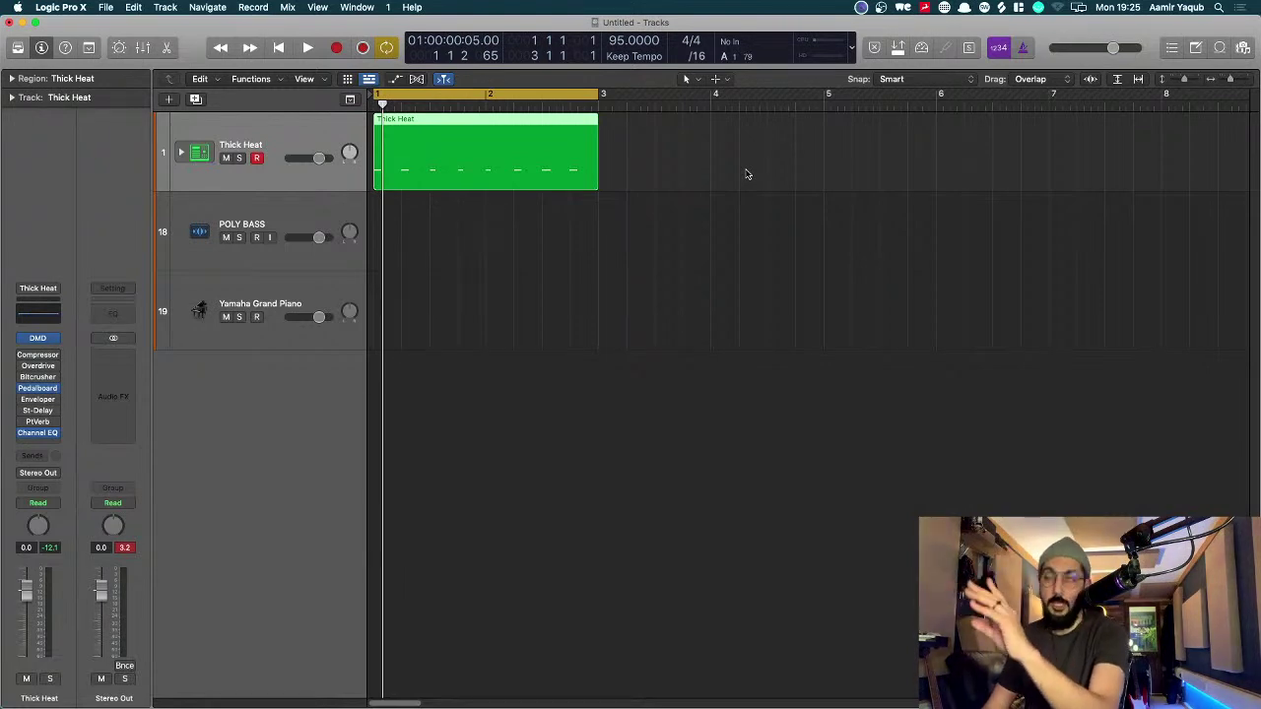
key("r")
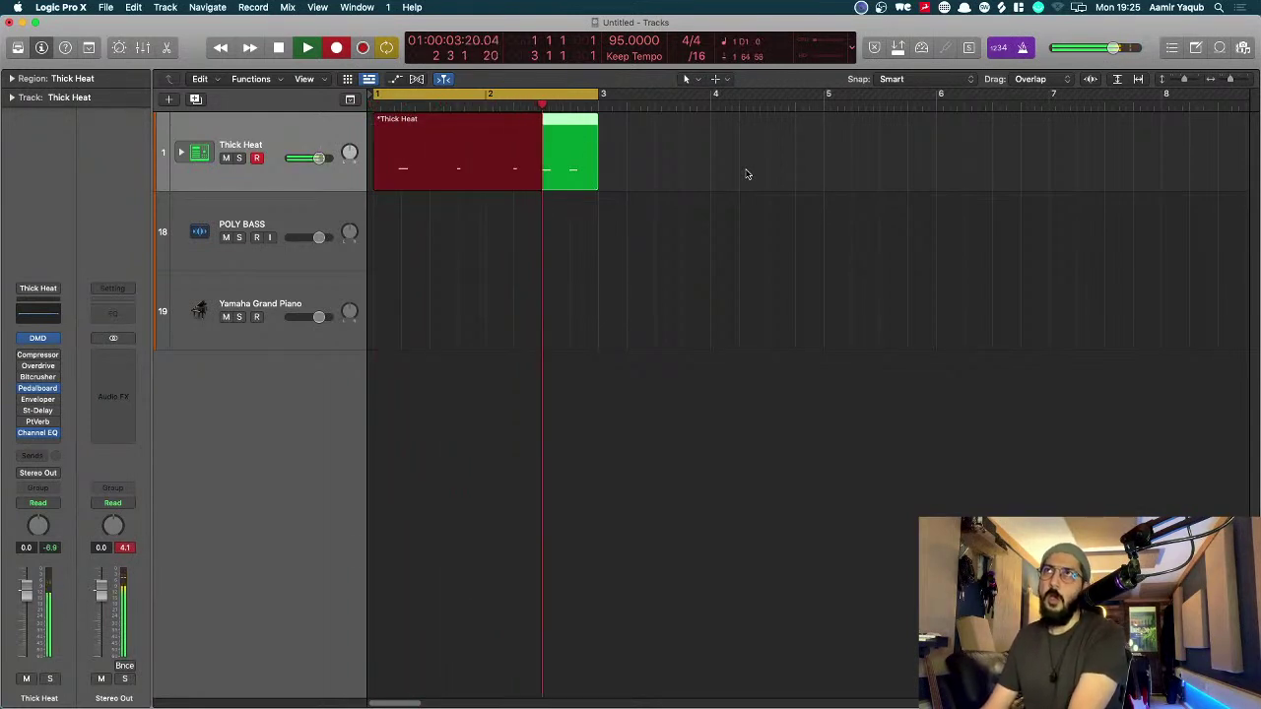
key("space")
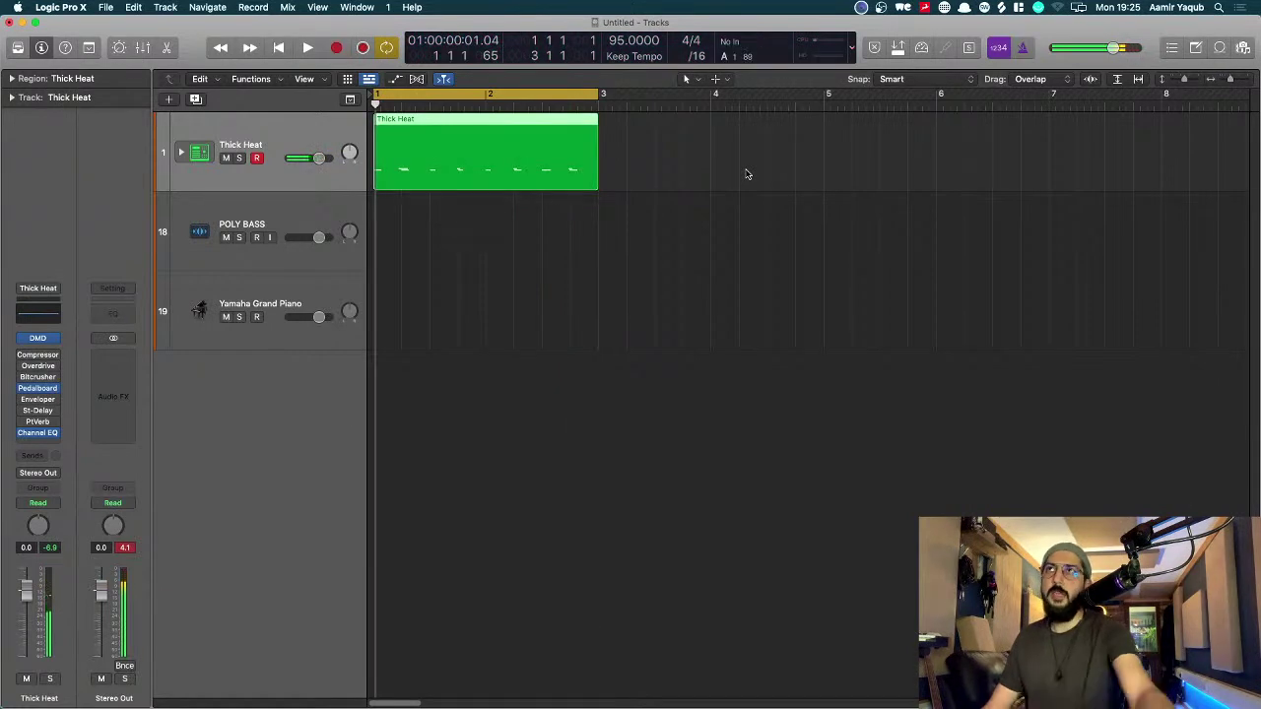
Step: Open the Thick Heat region in the Piano Roll and zoom out to see all its notes
double_click(532, 167)
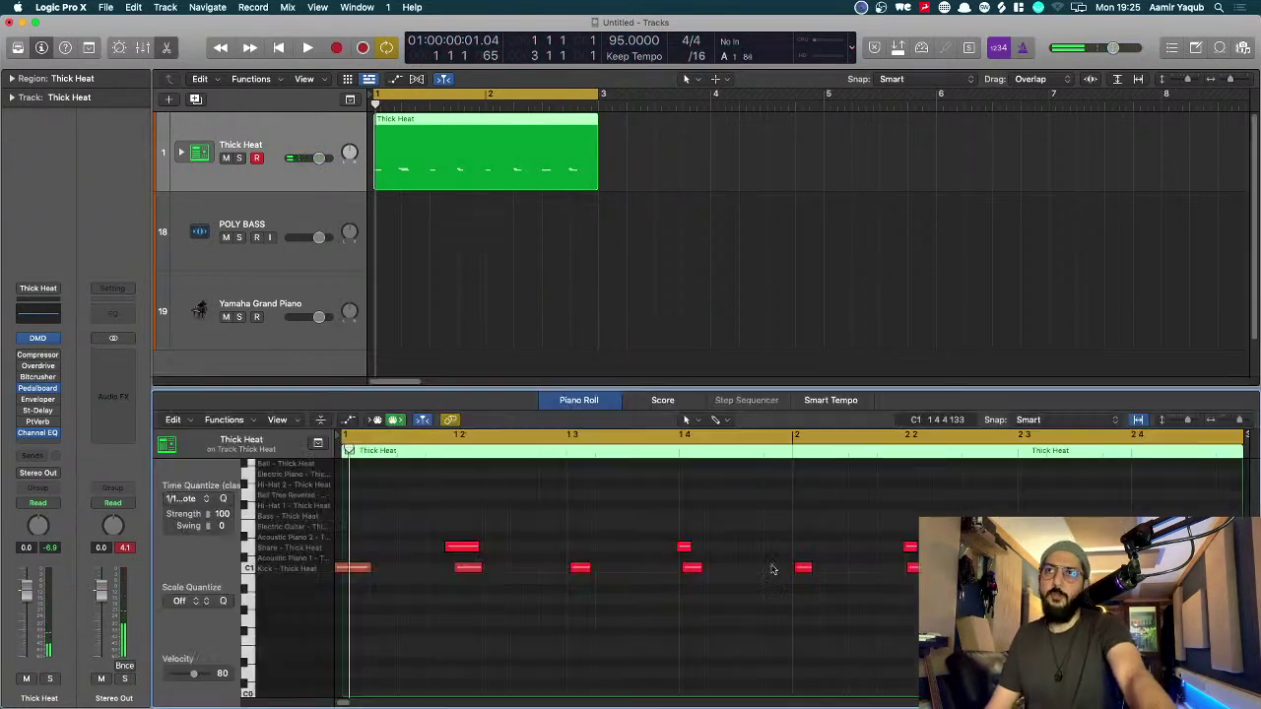
key("super+Left")
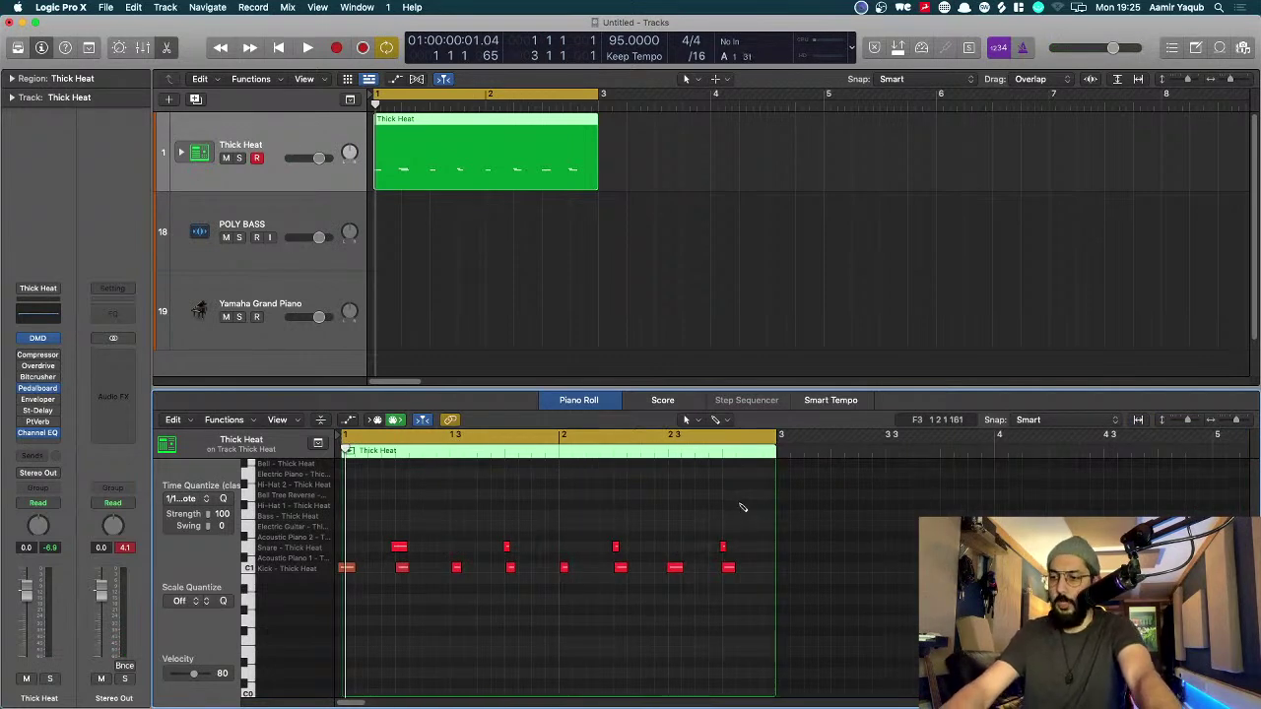
key("super+a")
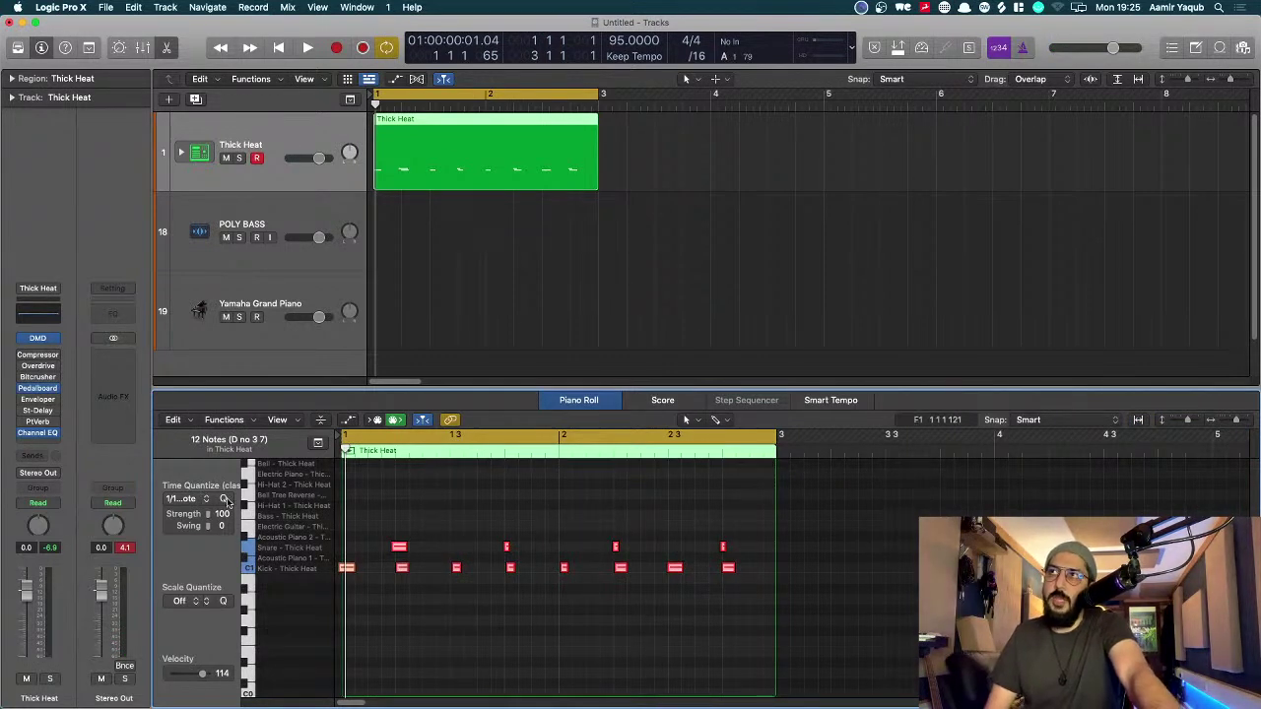
key("shift+super+a")
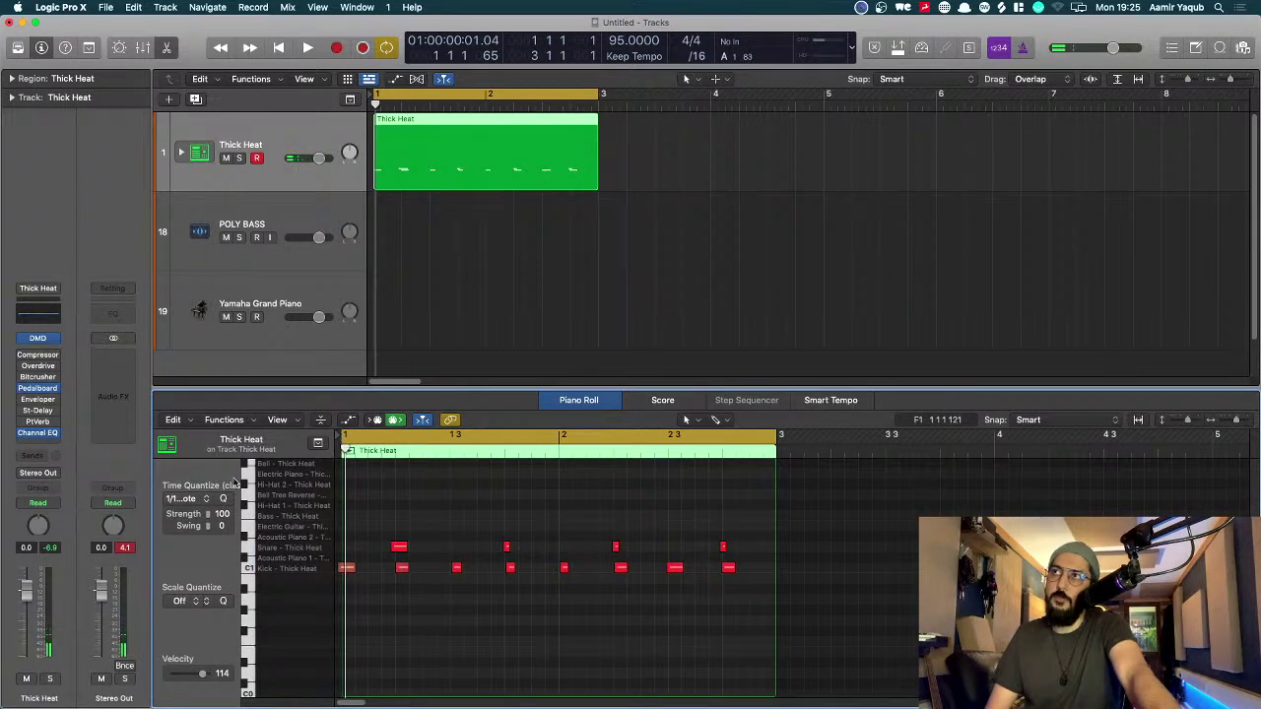
Step: Quantize all 12 notes to 1/16 with strength lowered to 68
left_click_drag(242, 477, 310, 474)
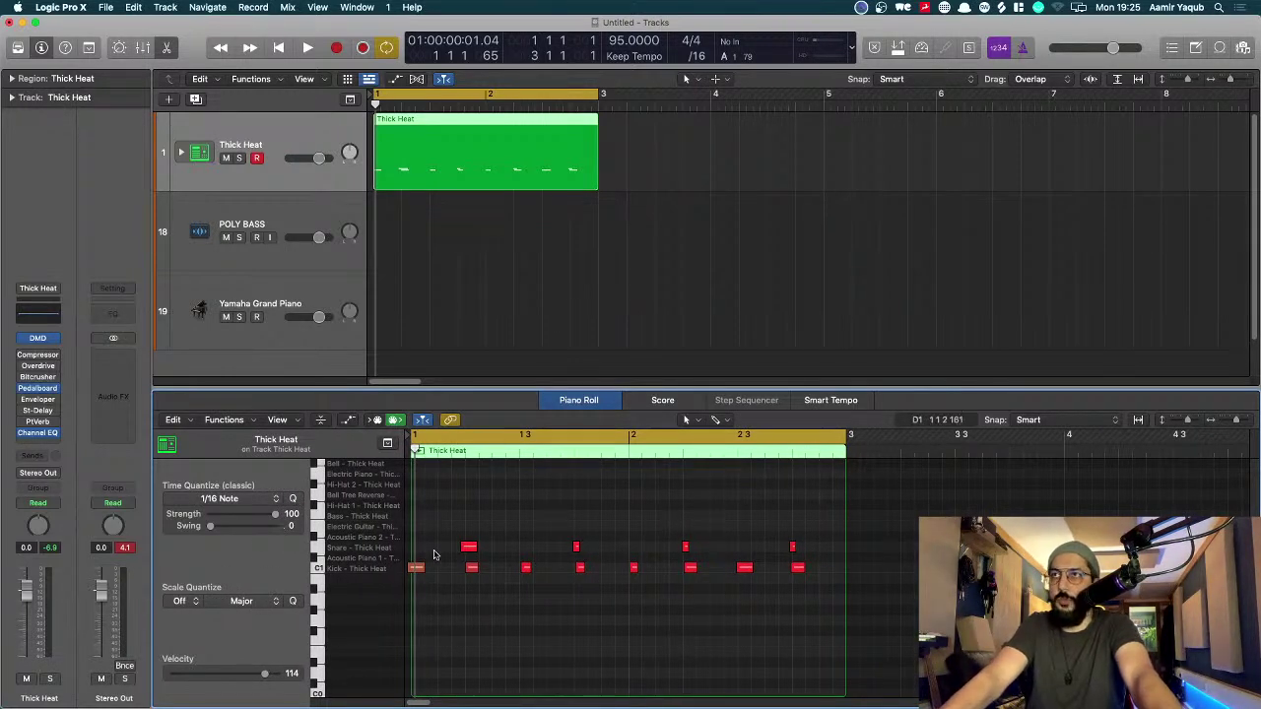
key("super+a")
left_click(293, 499)
left_click_drag(279, 514, 259, 522)
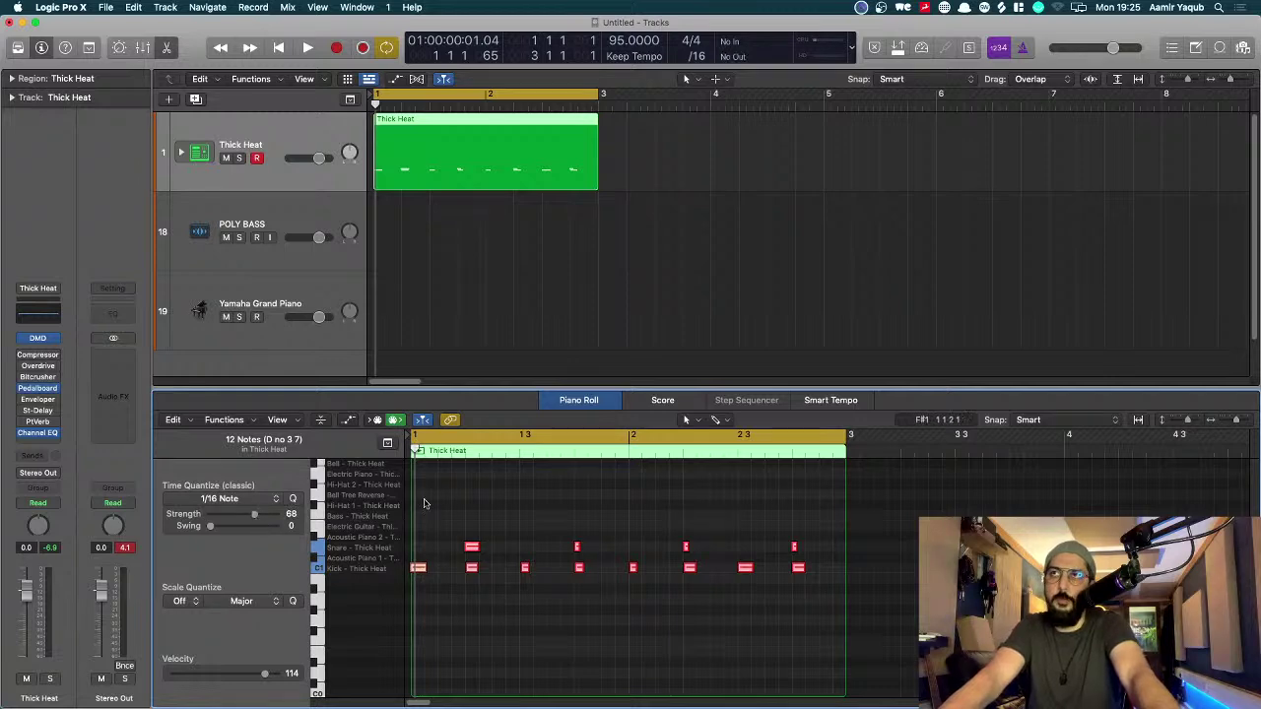
left_click(510, 506)
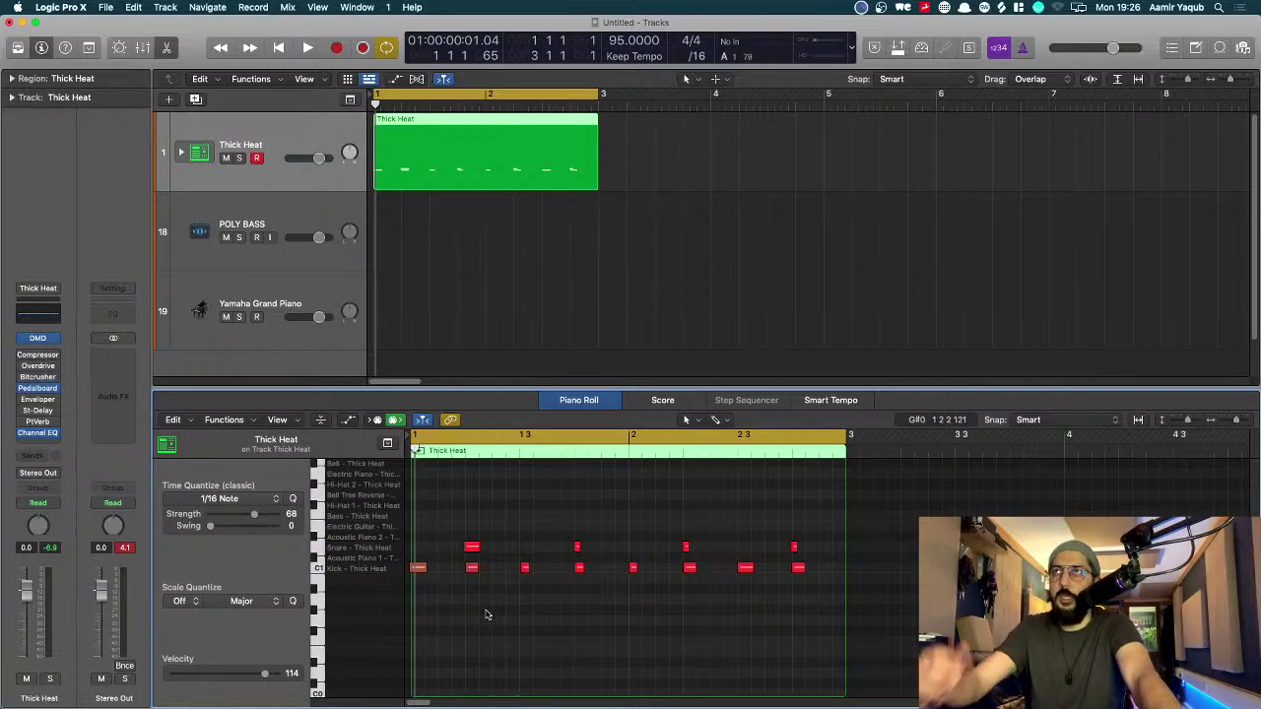
Step: Delete an extra kick hit, then start recording another pass over the beat
left_click_drag(472, 569, 800, 574)
key("Delete")
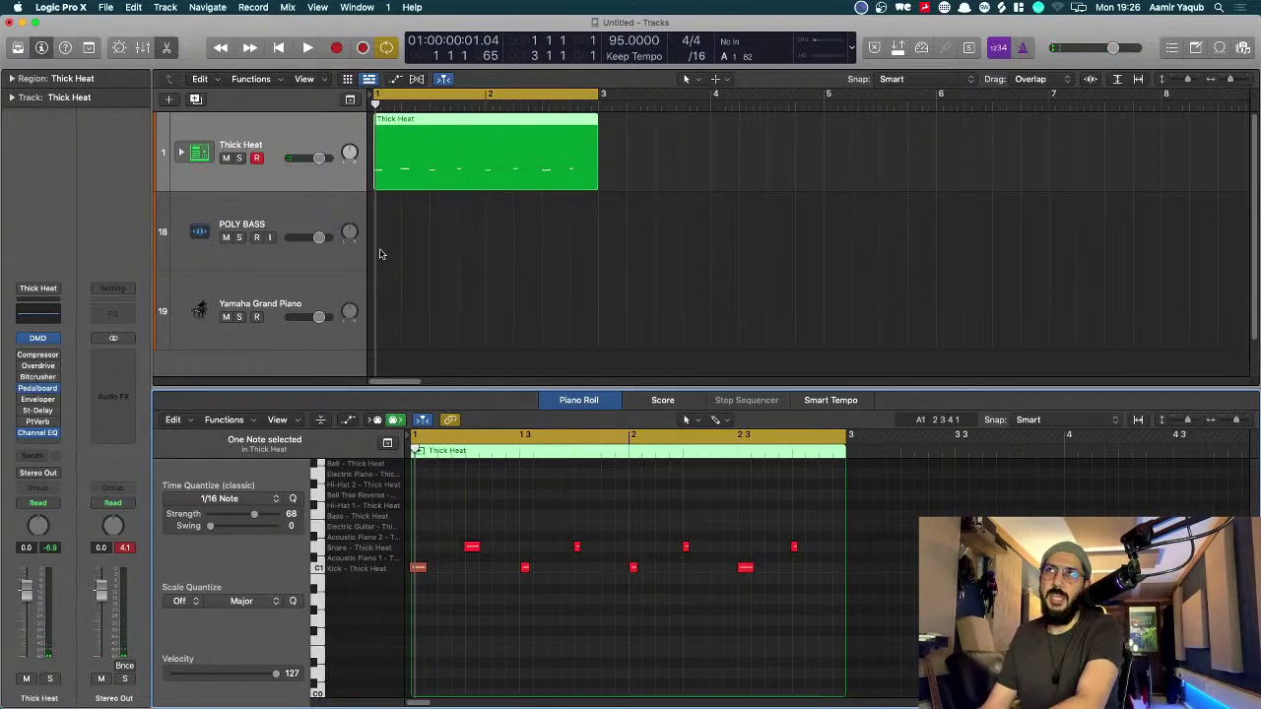
key("r")
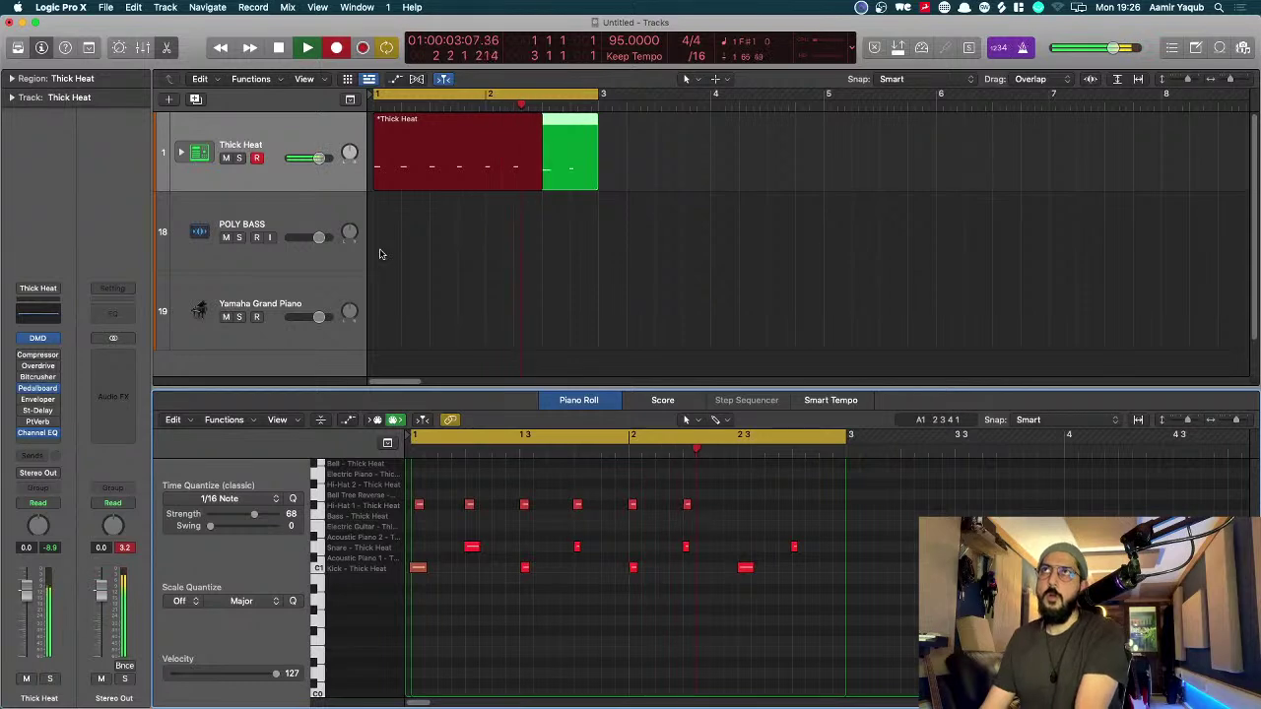
Step: Keep the eight-hit Hi-Hat 1 pass, select its notes, and play the beat back
key("space")
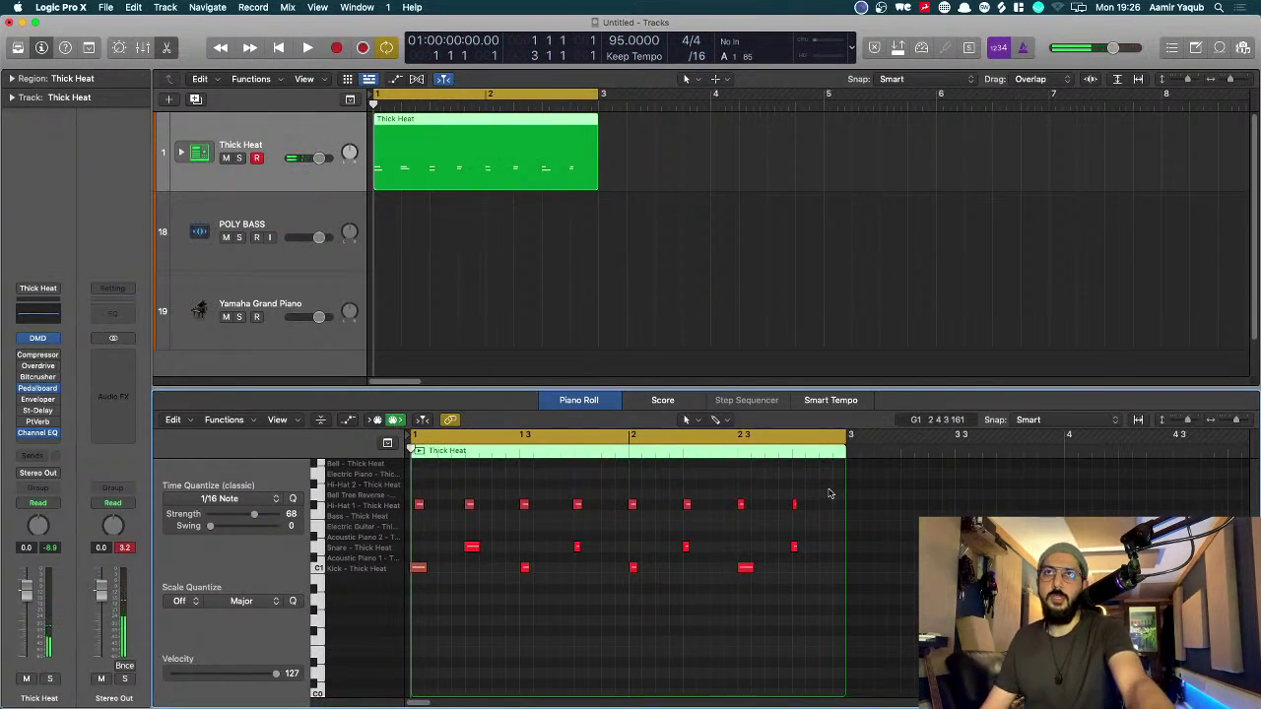
left_click(315, 507)
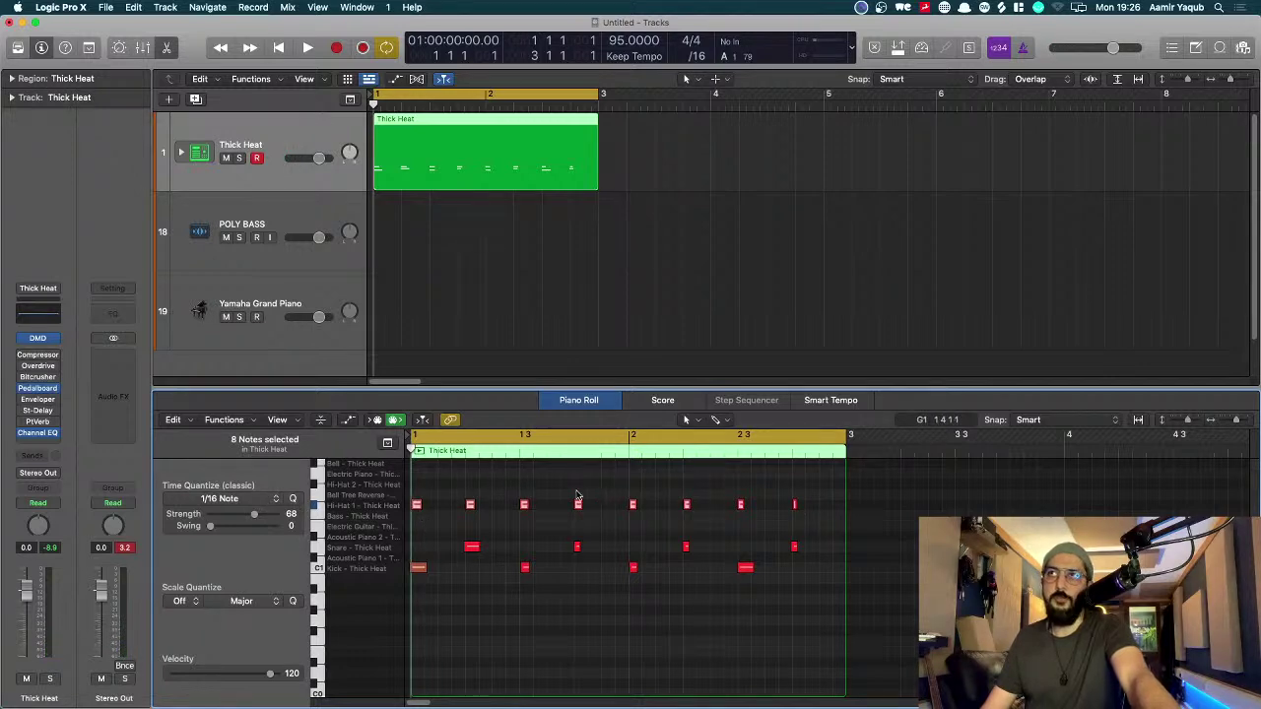
key("space")
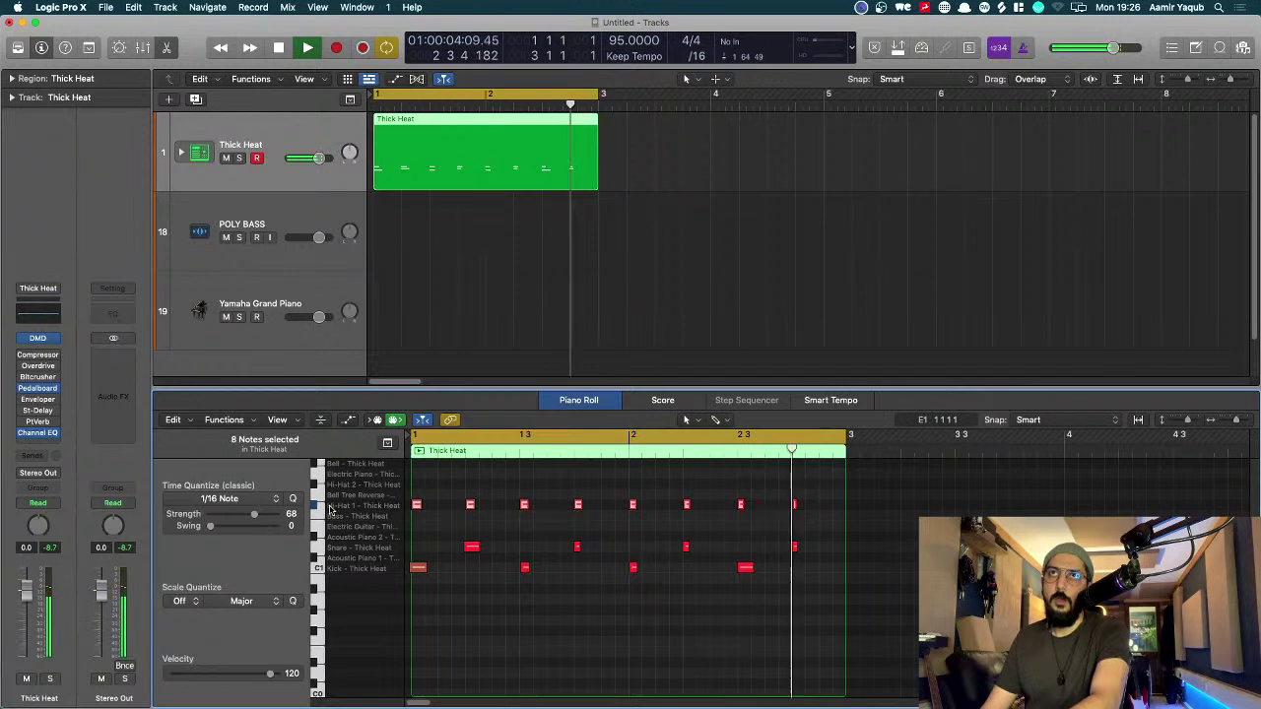
key("space")
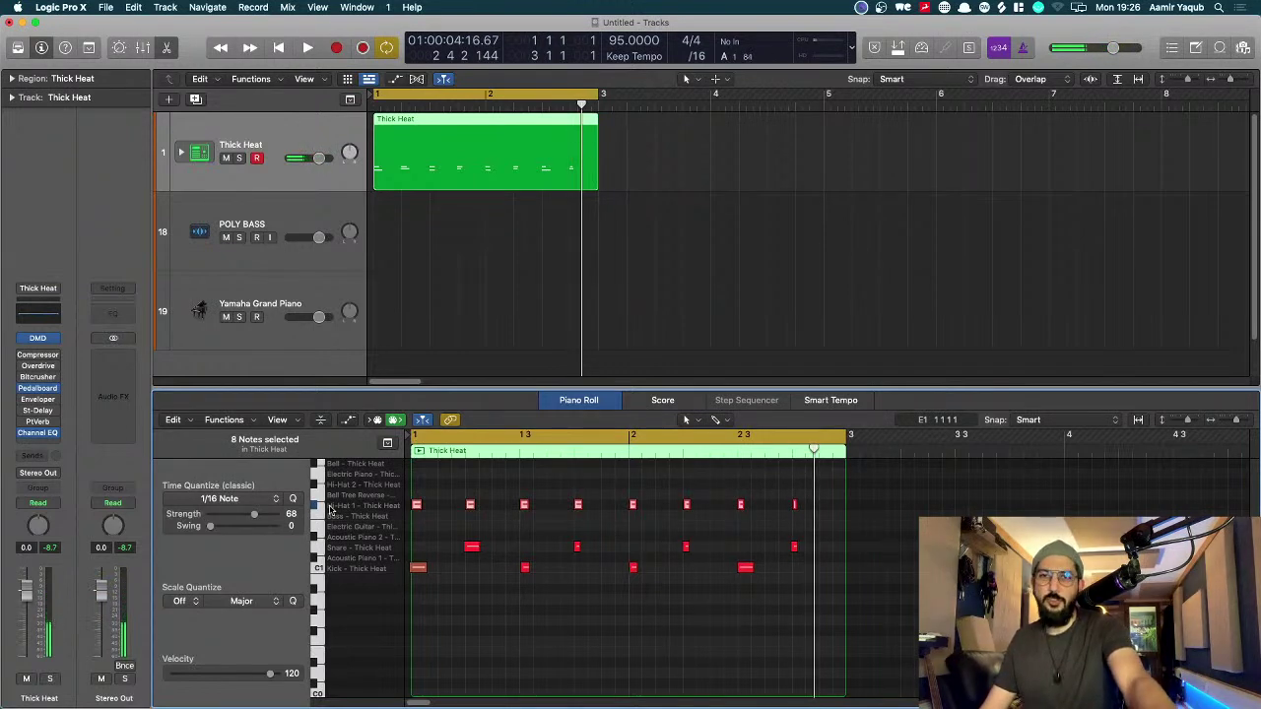
Step: Select the Thick Heat region on track 1 and delete it
left_click(650, 207)
left_click(494, 158)
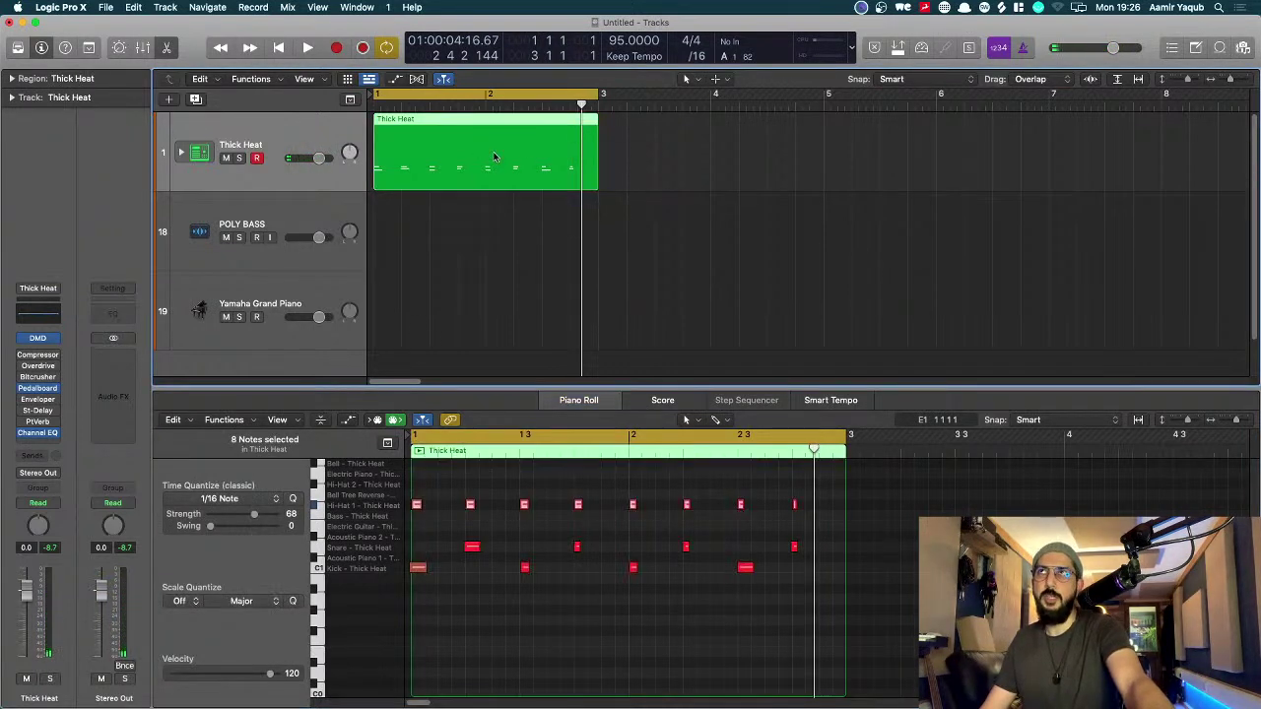
key("Delete")
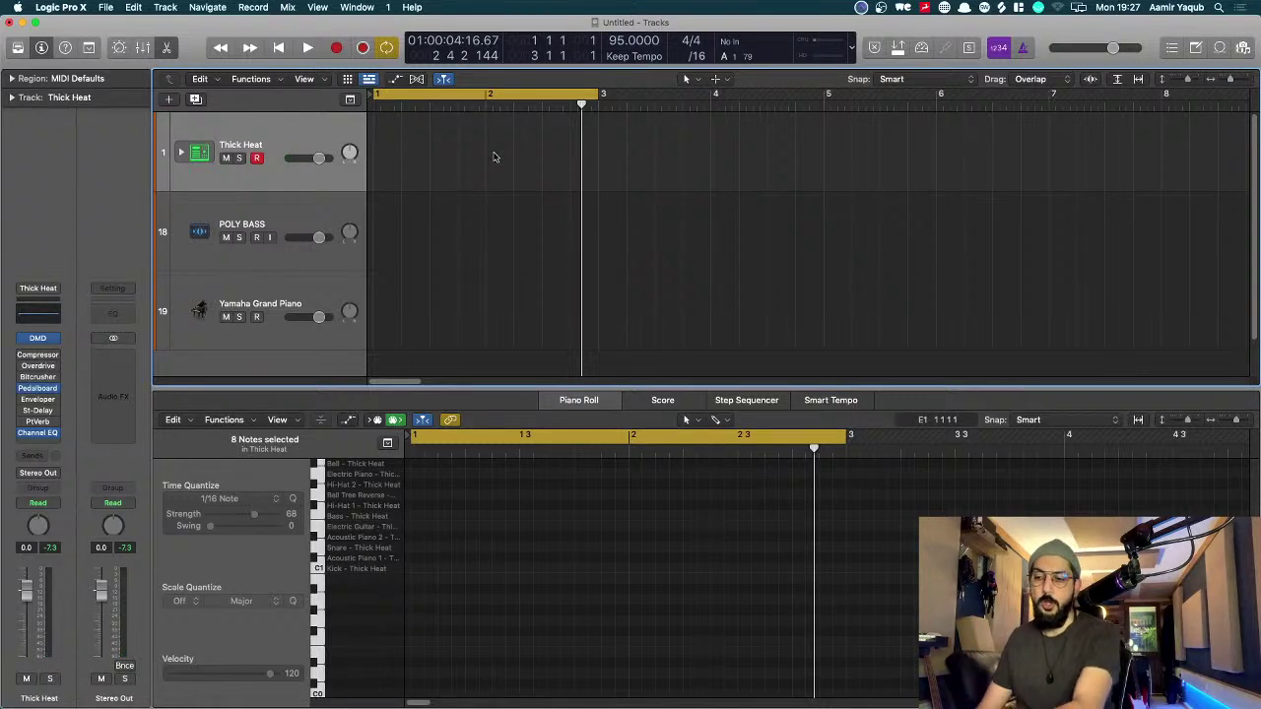
Step: Record a fresh hi-hat take, copy a hi-hat note to bar 1, and raise quantize strength on all notes
key("r")
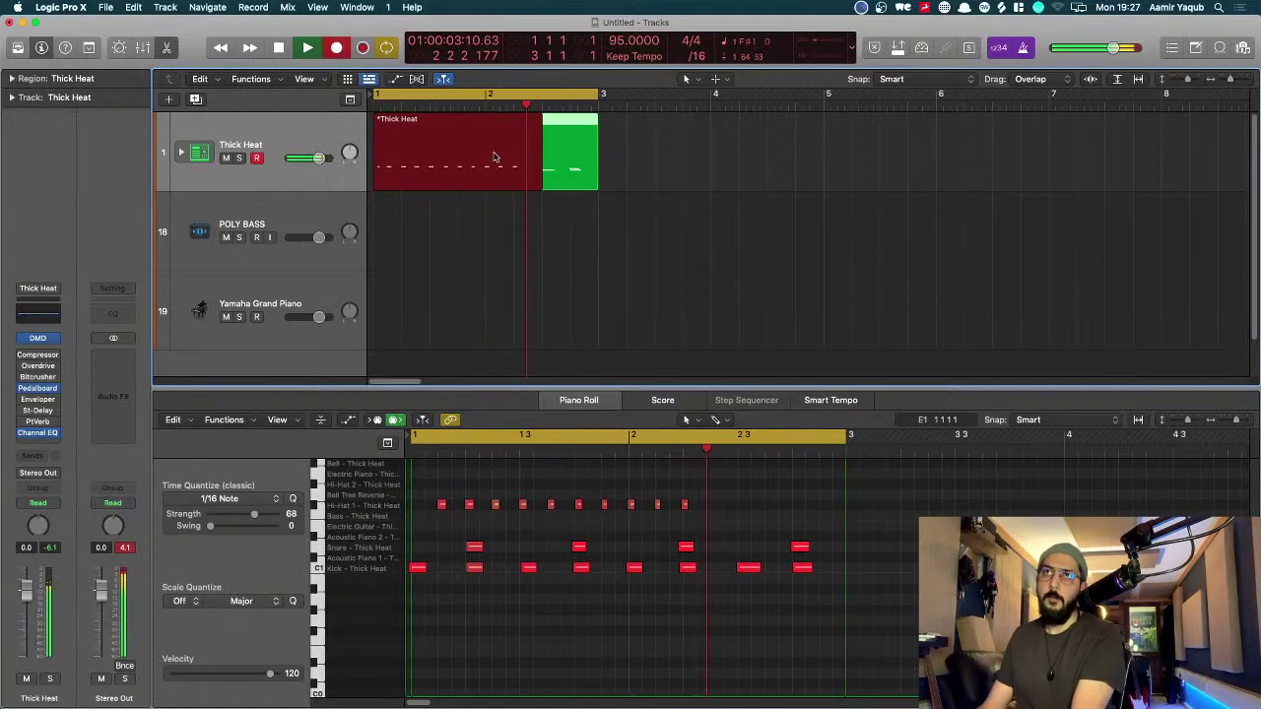
key("space")
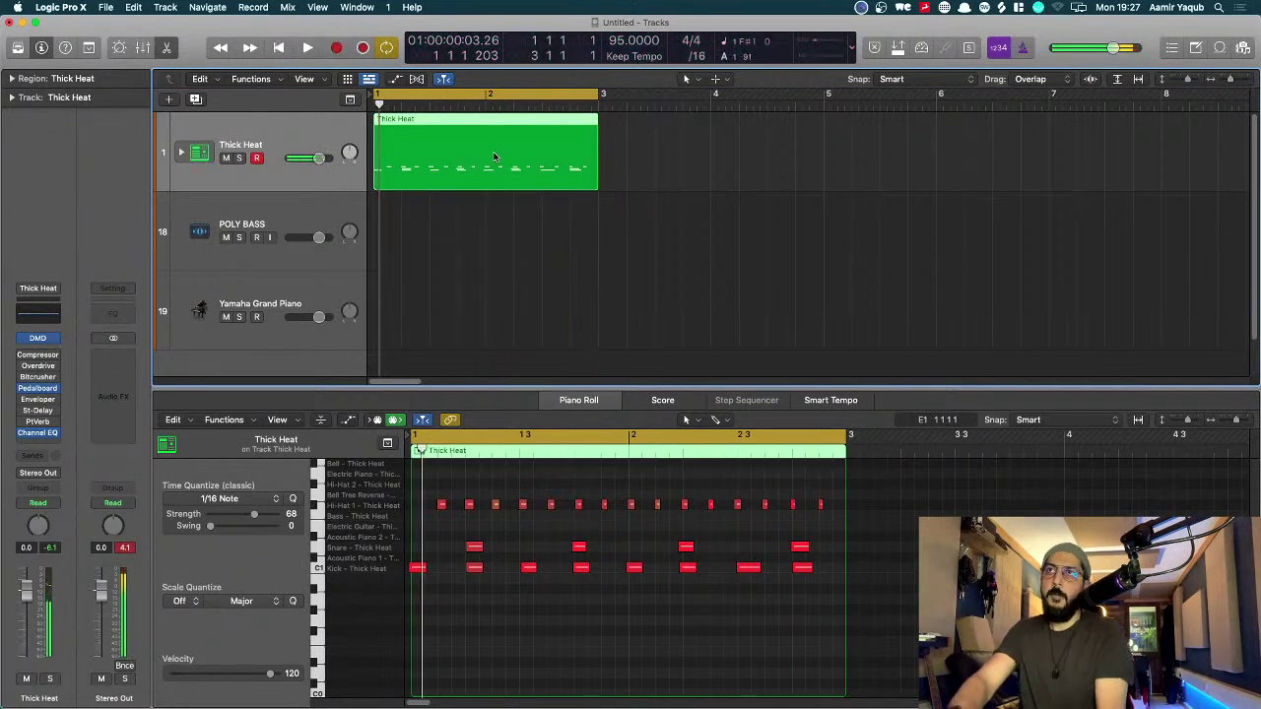
left_click(443, 498)
left_click(442, 503)
left_click_drag(443, 504, 414, 507)
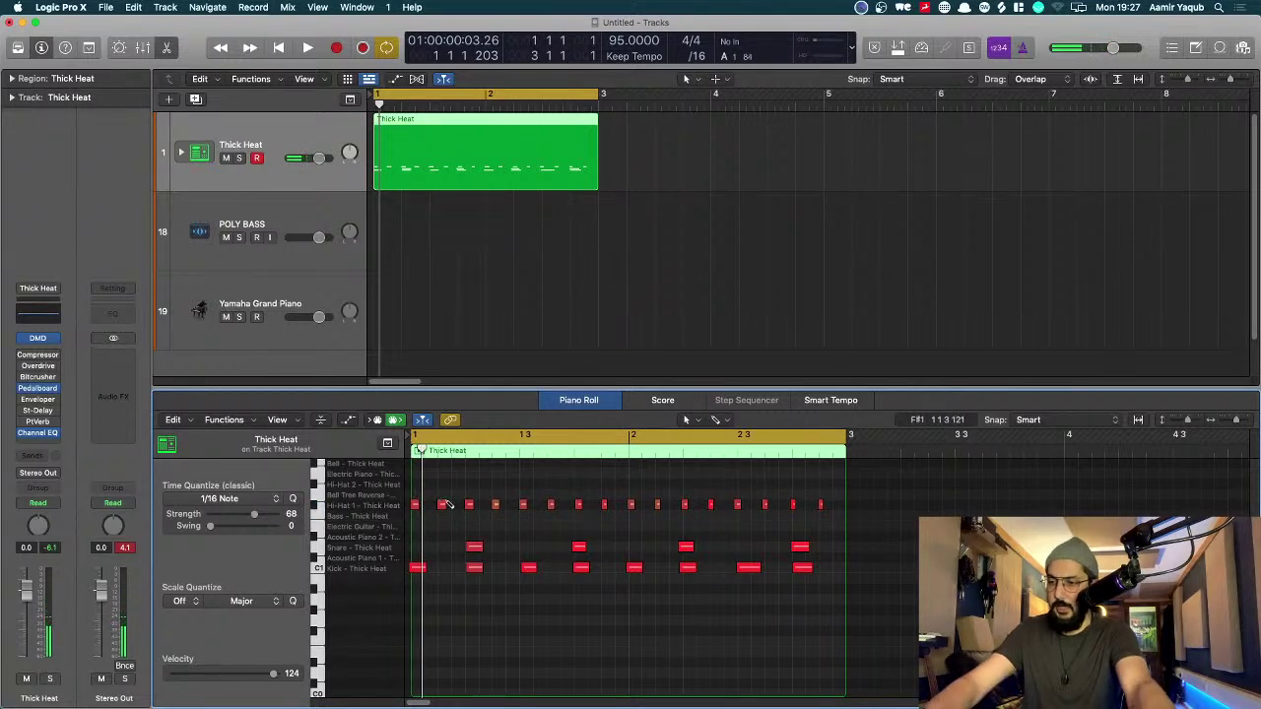
key("super+a")
left_click_drag(254, 513, 257, 513)
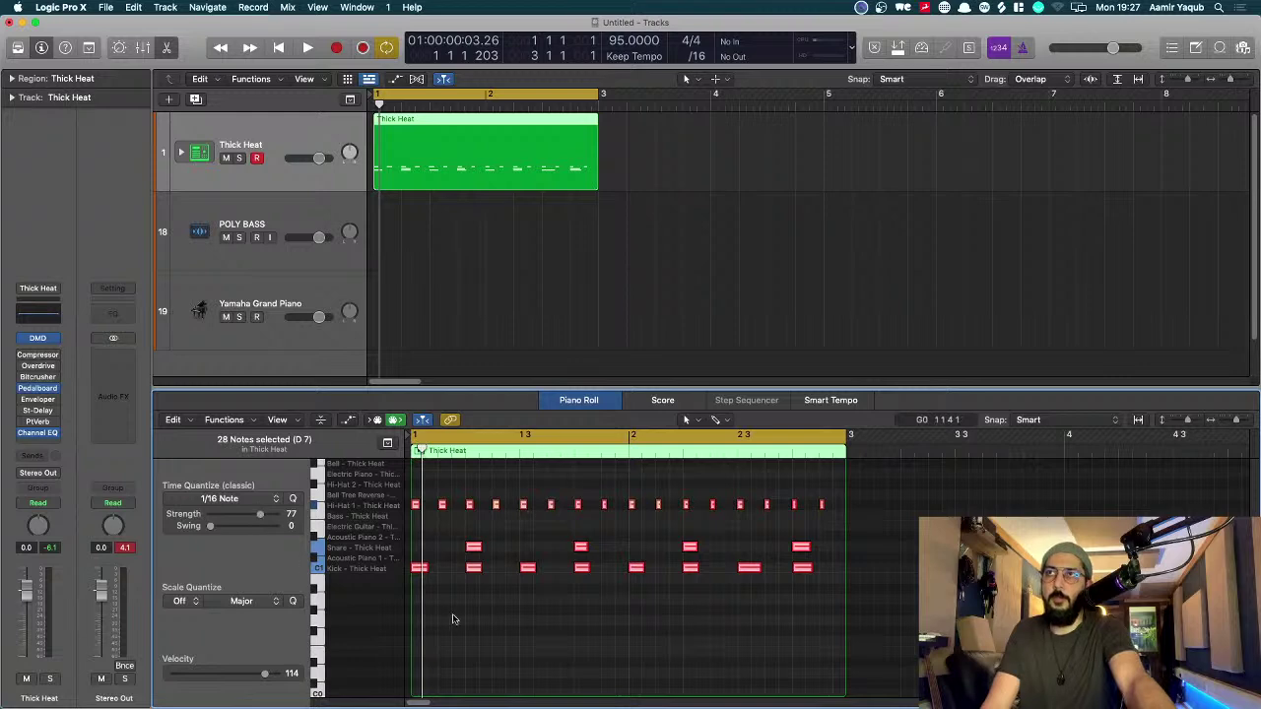
Step: Delete the four off-beat kick notes, leaving four kicks, and play the edited beat
left_click(509, 610)
left_click(473, 569)
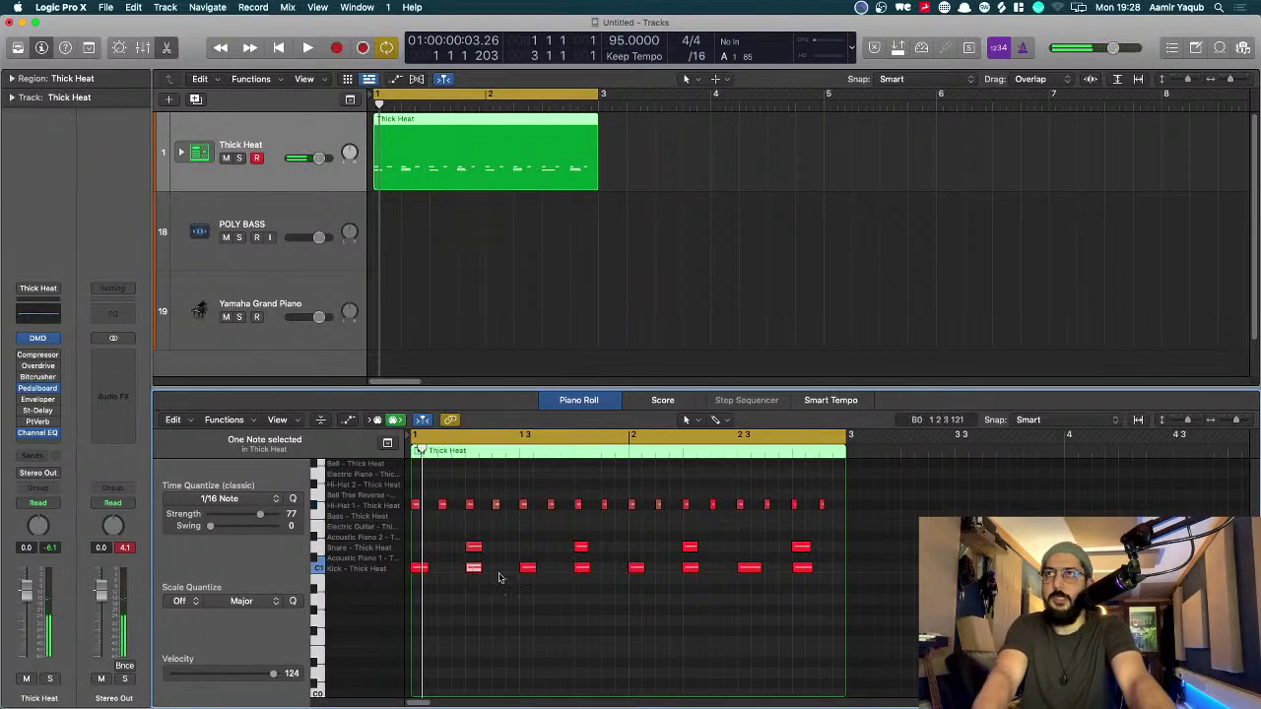
key("Delete")
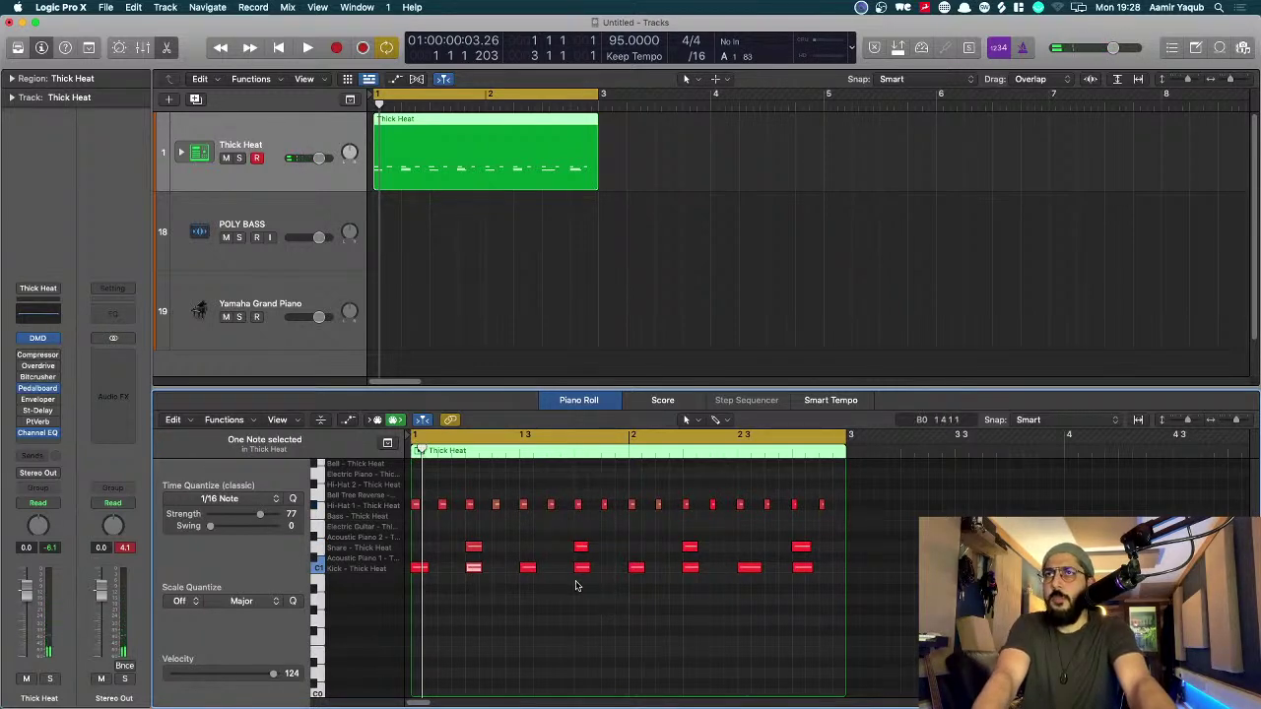
left_click(582, 569)
key("Delete")
left_click(691, 569)
key("Delete")
left_click(802, 569)
key("Delete")
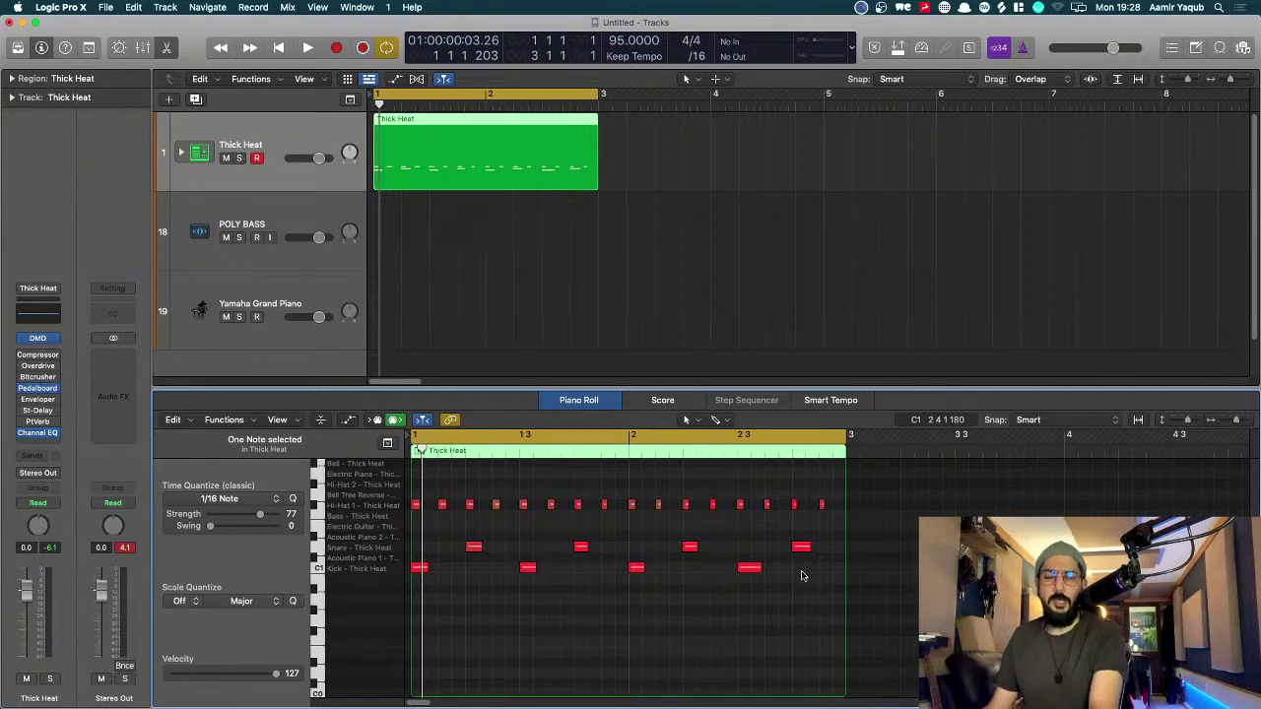
key("space")
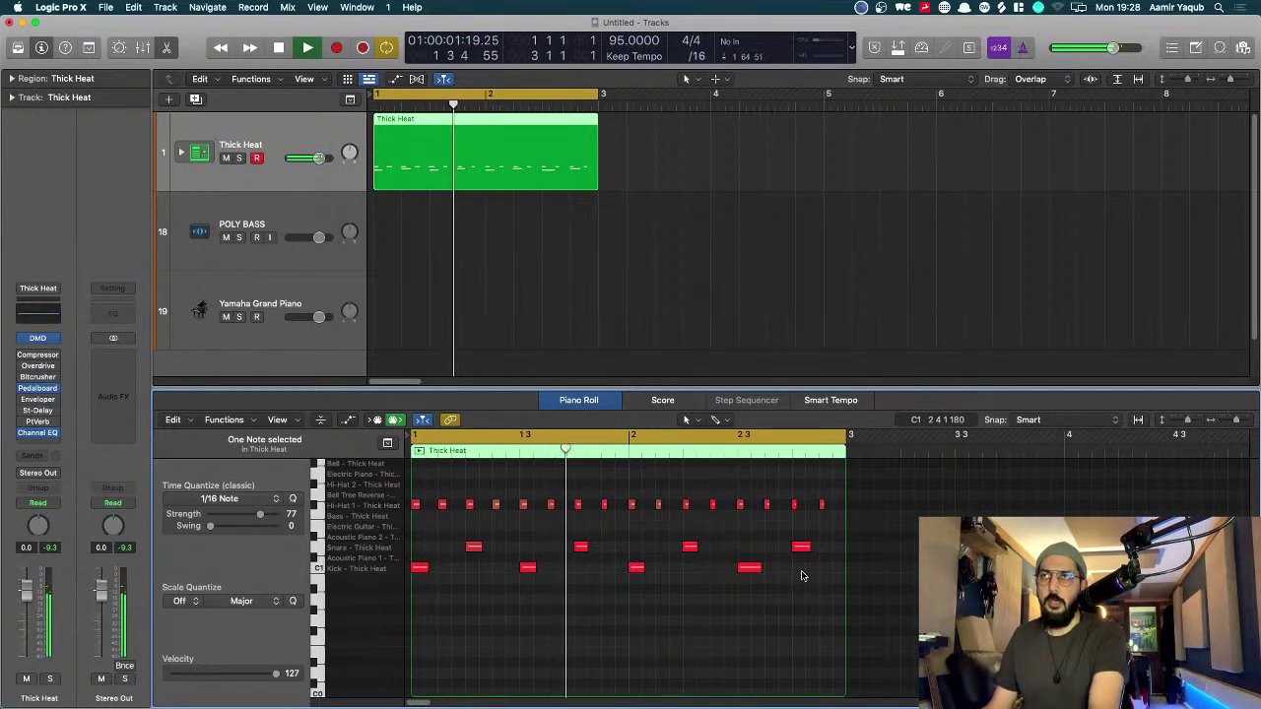
Step: Select the first kick note and set Time Quantize Strength to 100
key("space")
left_click_drag(469, 599, 406, 565)
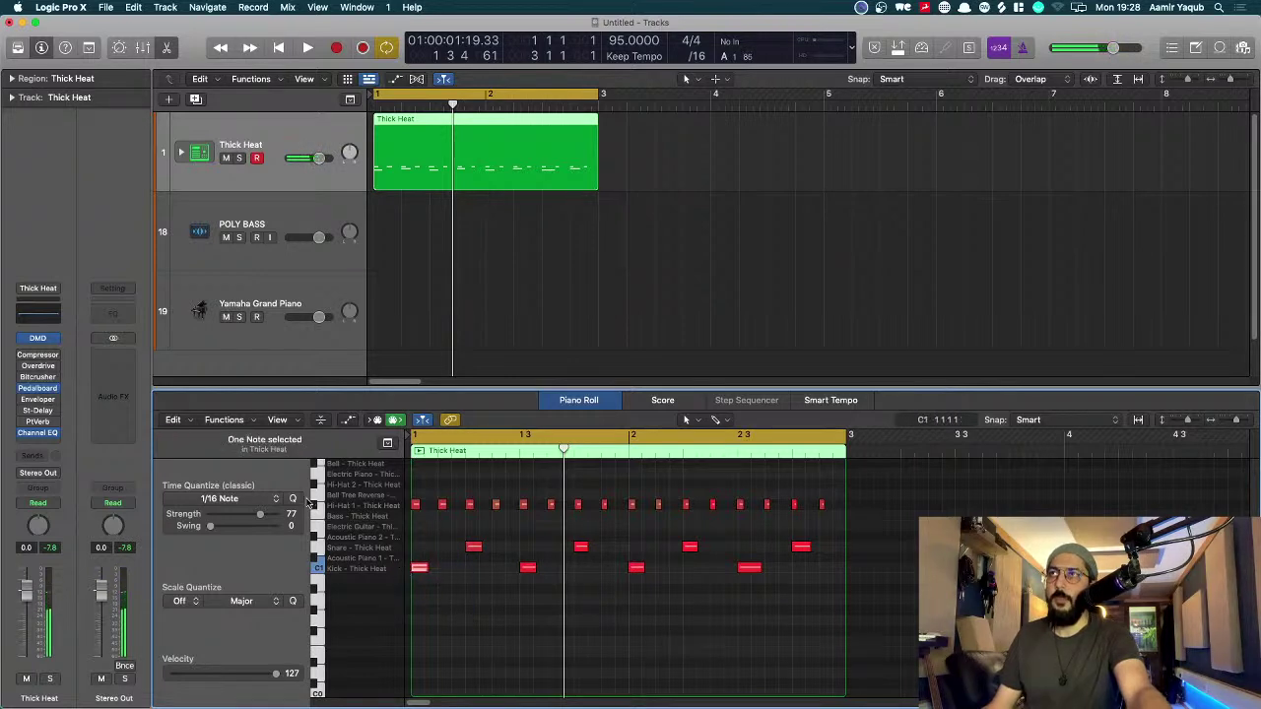
left_click_drag(271, 513, 296, 513)
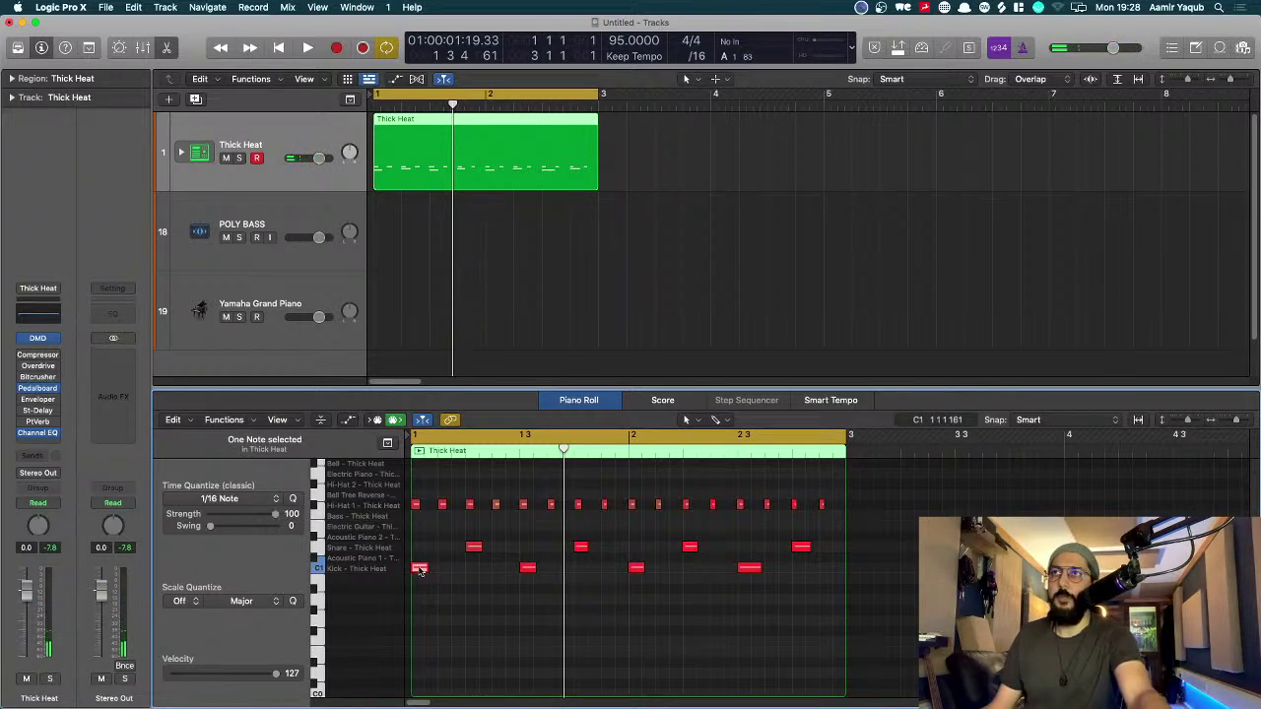
left_click_drag(463, 612, 388, 550)
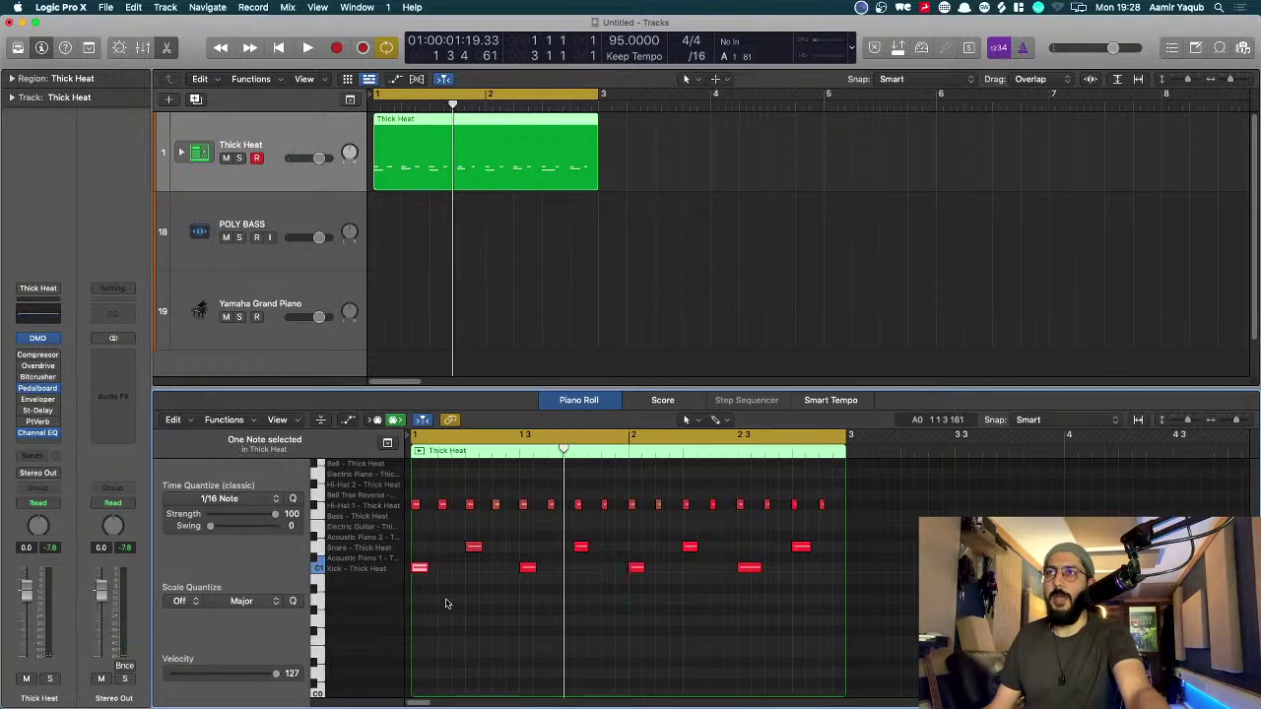
key("space")
key("space")
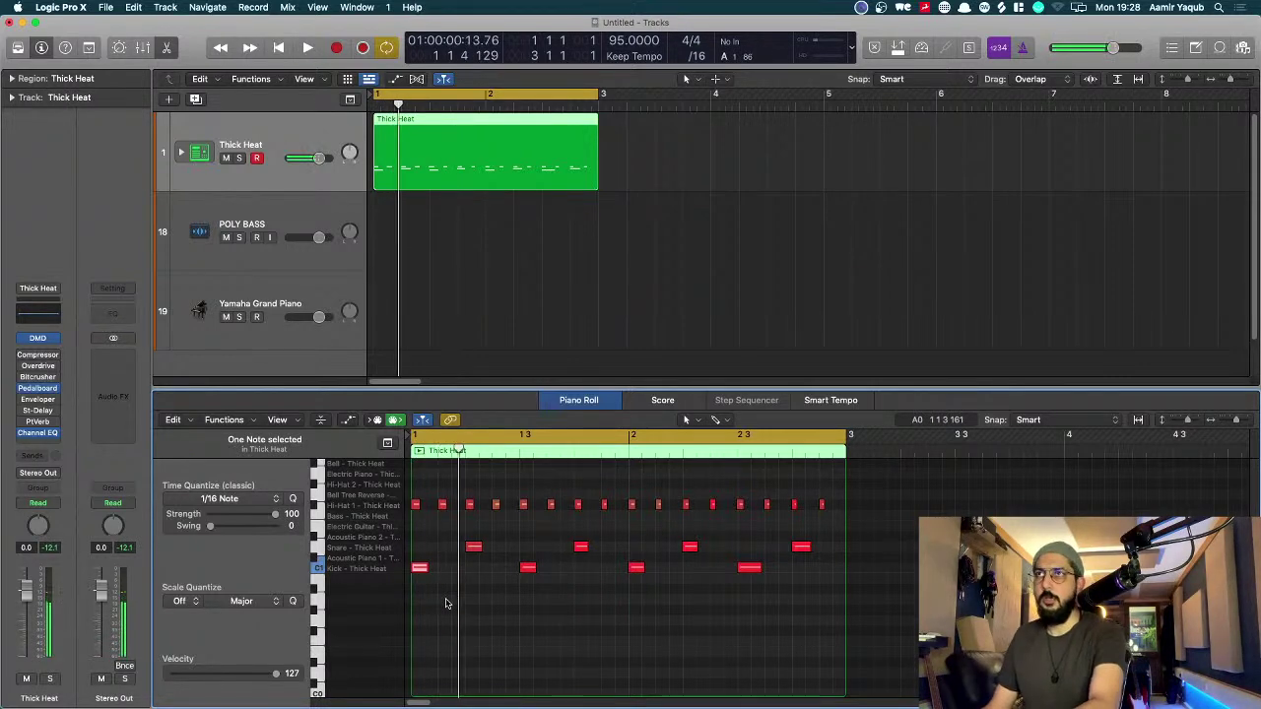
Step: Select the first hi-hat note and audition the beat
left_click(416, 504)
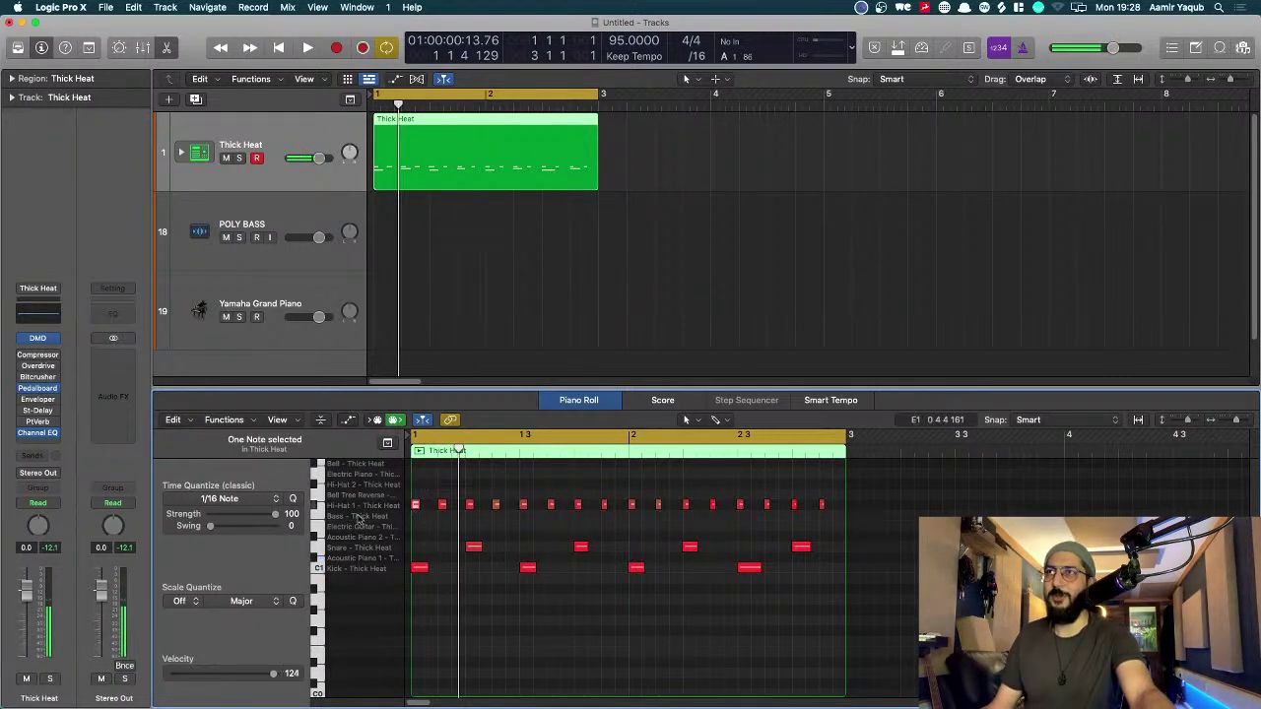
key("space")
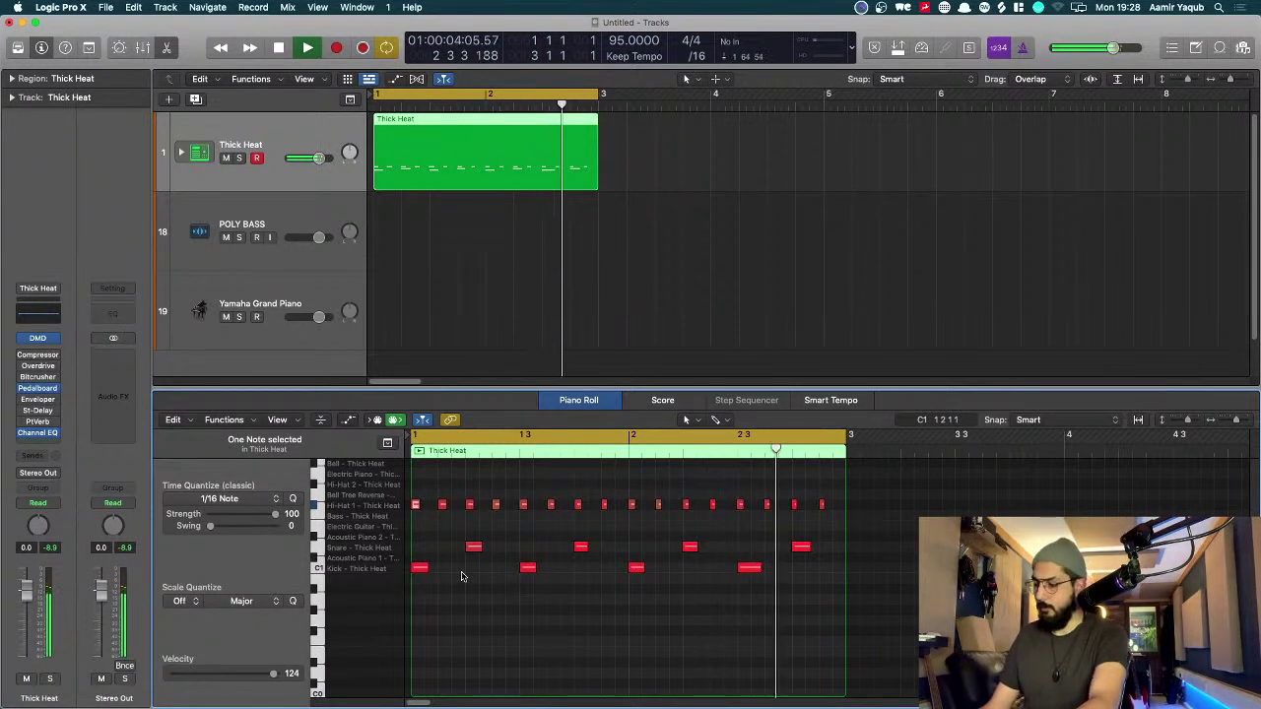
key("space")
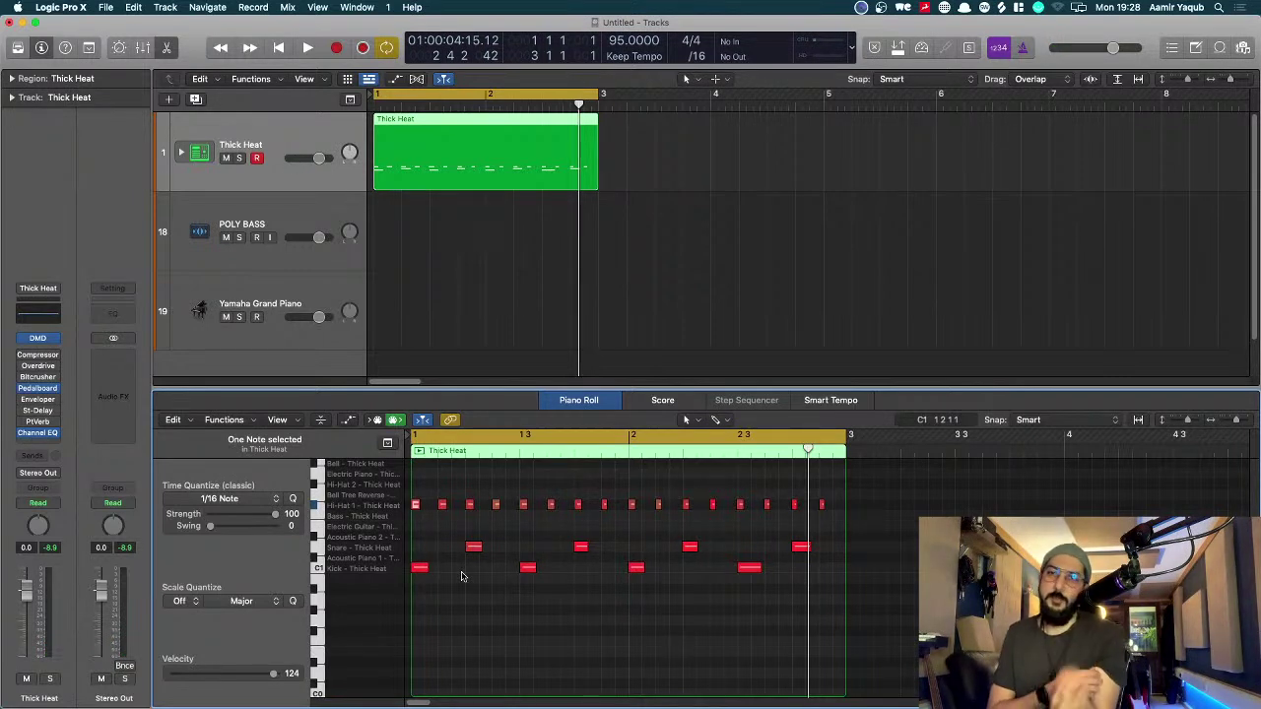
Step: Capture the extra kick hit before bar 2, play it back, and open the Drum Machine Designer
left_click(363, 47)
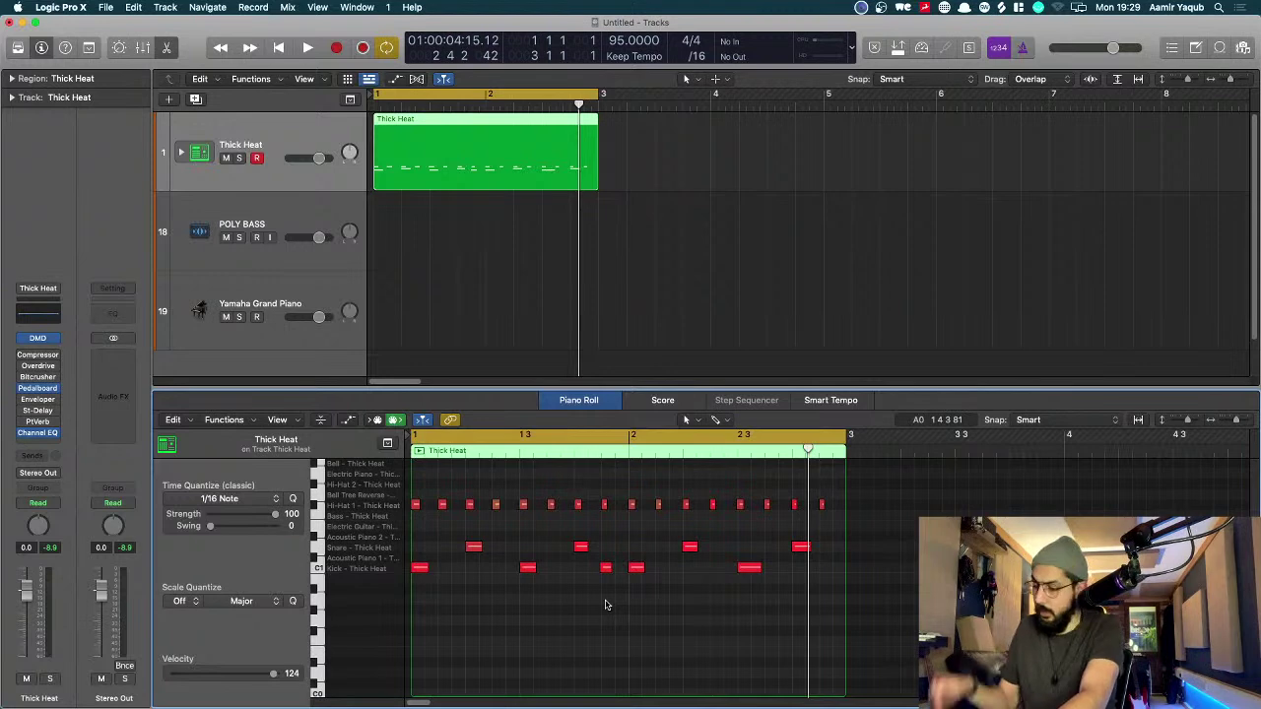
key("space")
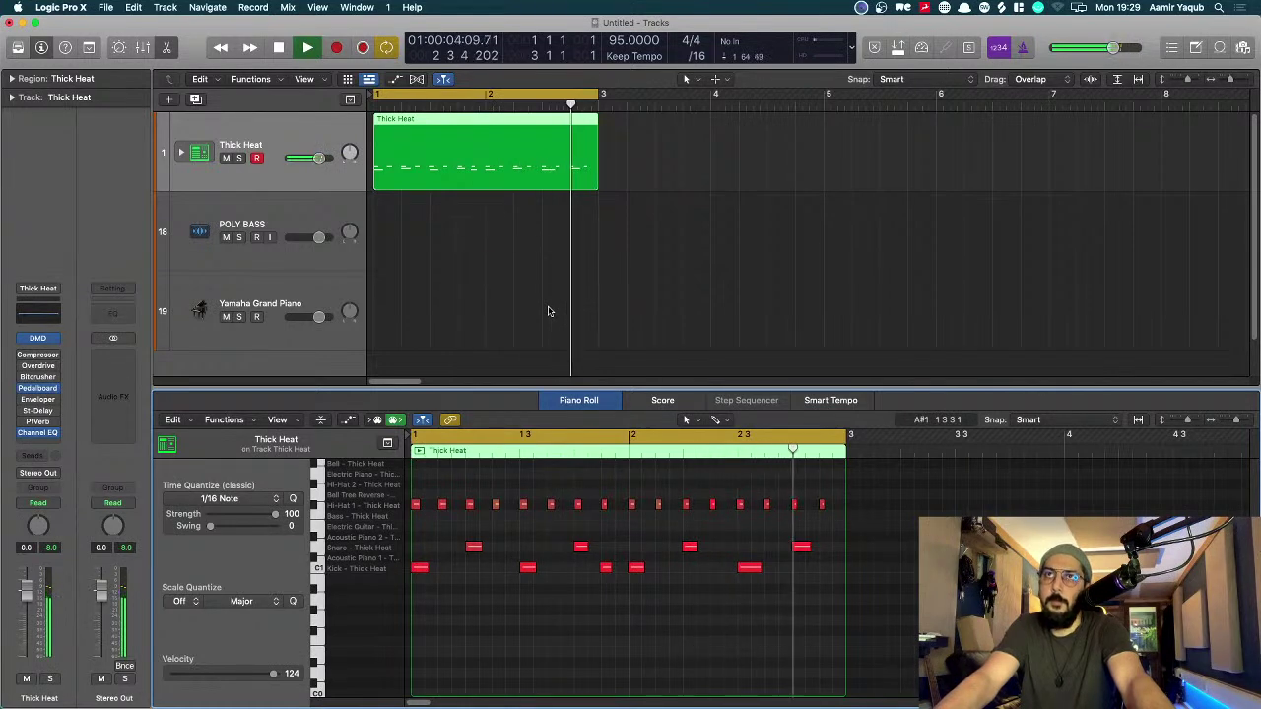
key("space")
left_click(37, 340)
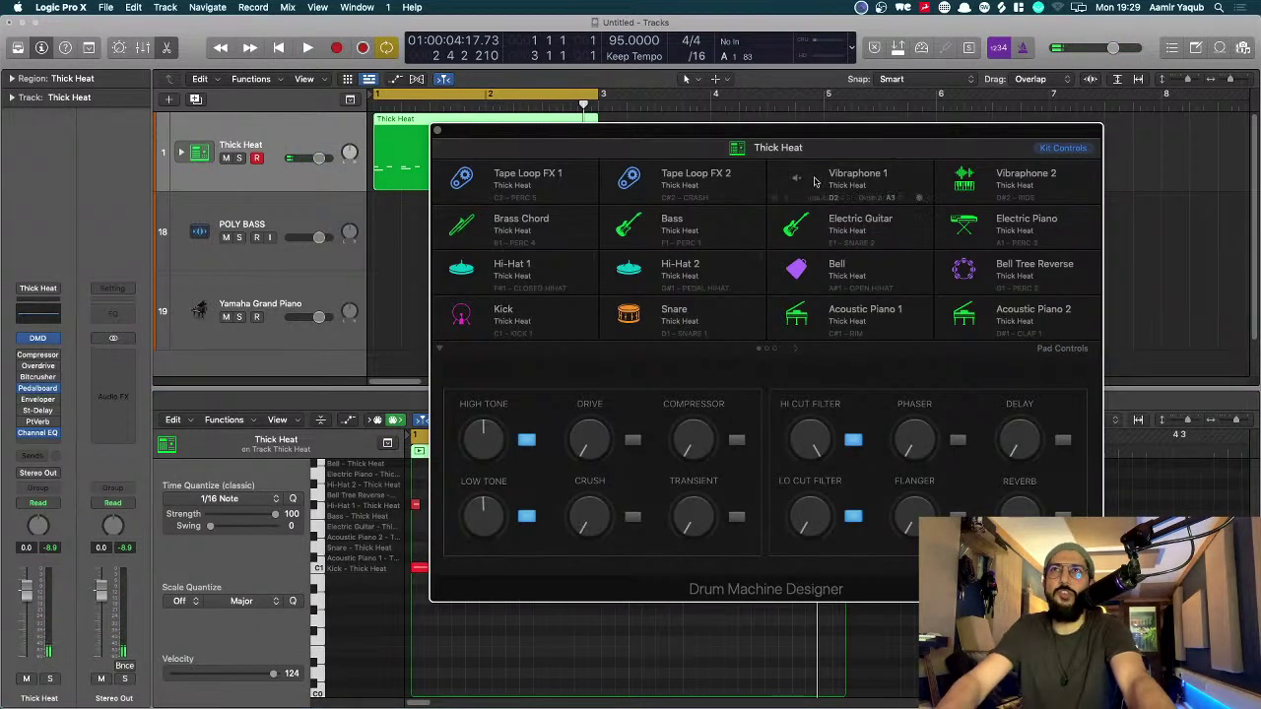
Step: Lower Hi-Hat 1 volume to -13.9 dB, check playback, close the kit, and select Yamaha Grand Piano
left_click(728, 271)
left_click(547, 266)
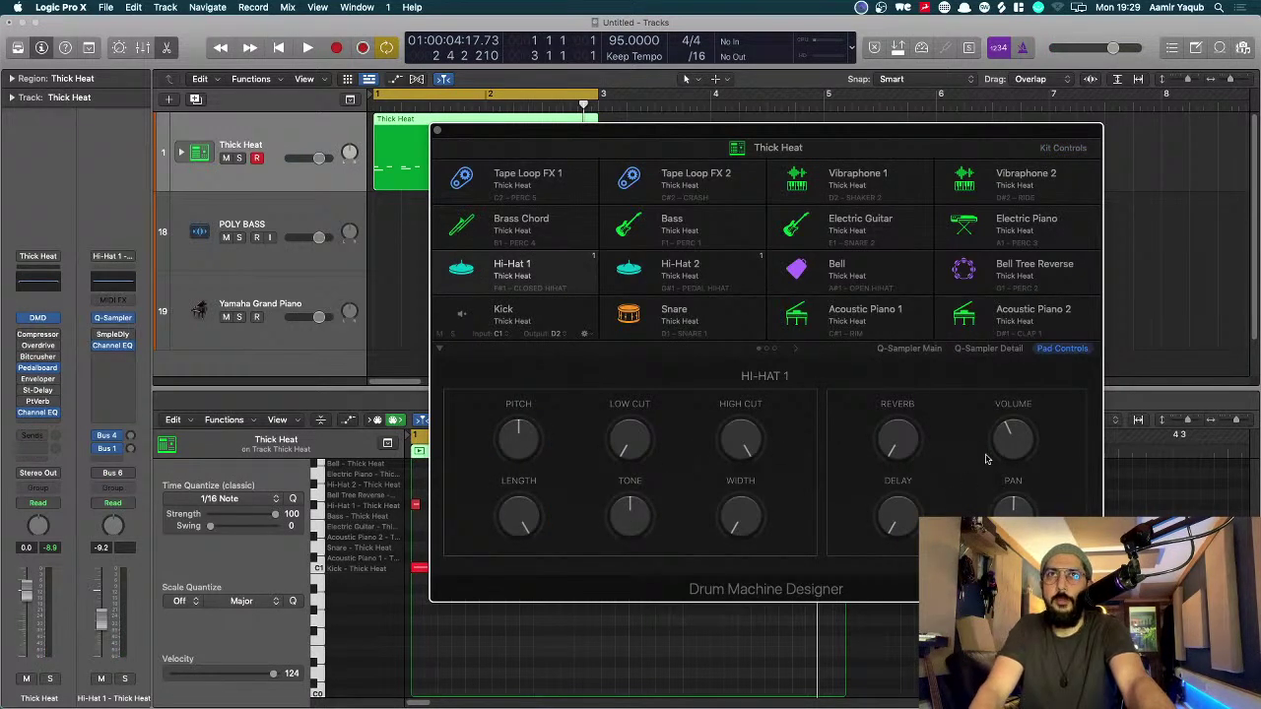
left_click_drag(995, 451, 1008, 439)
key("space")
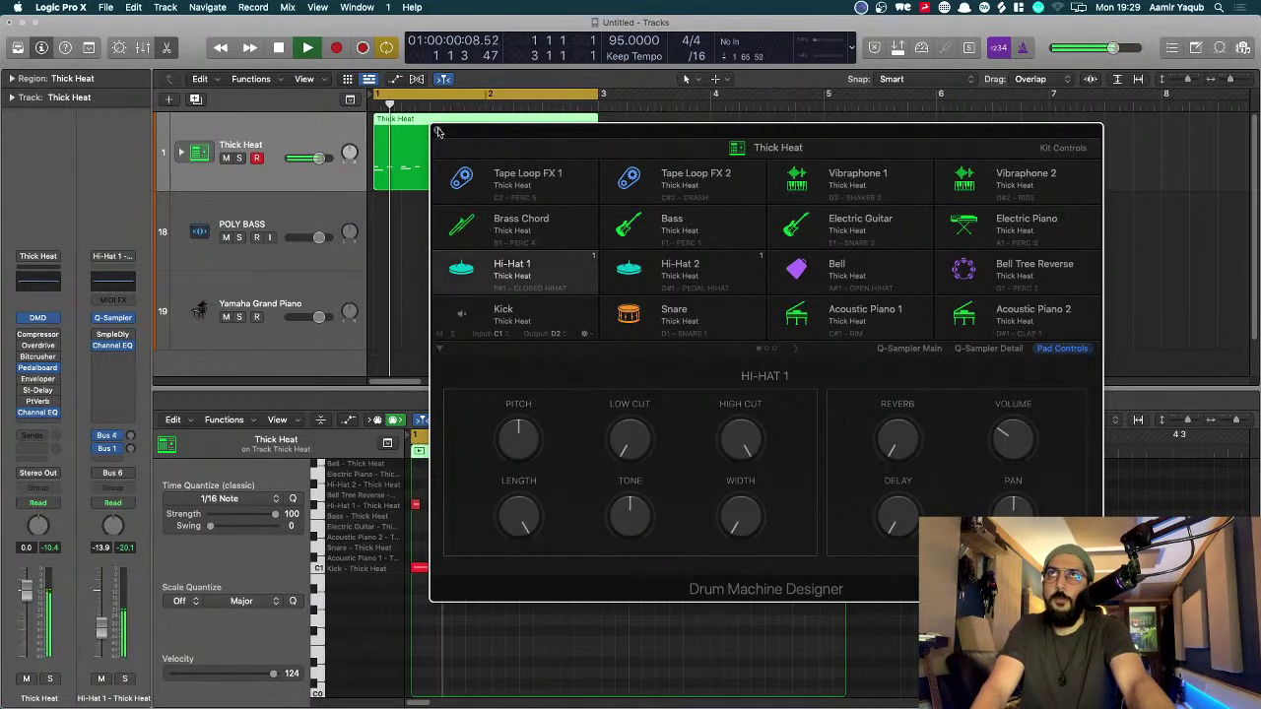
key("space")
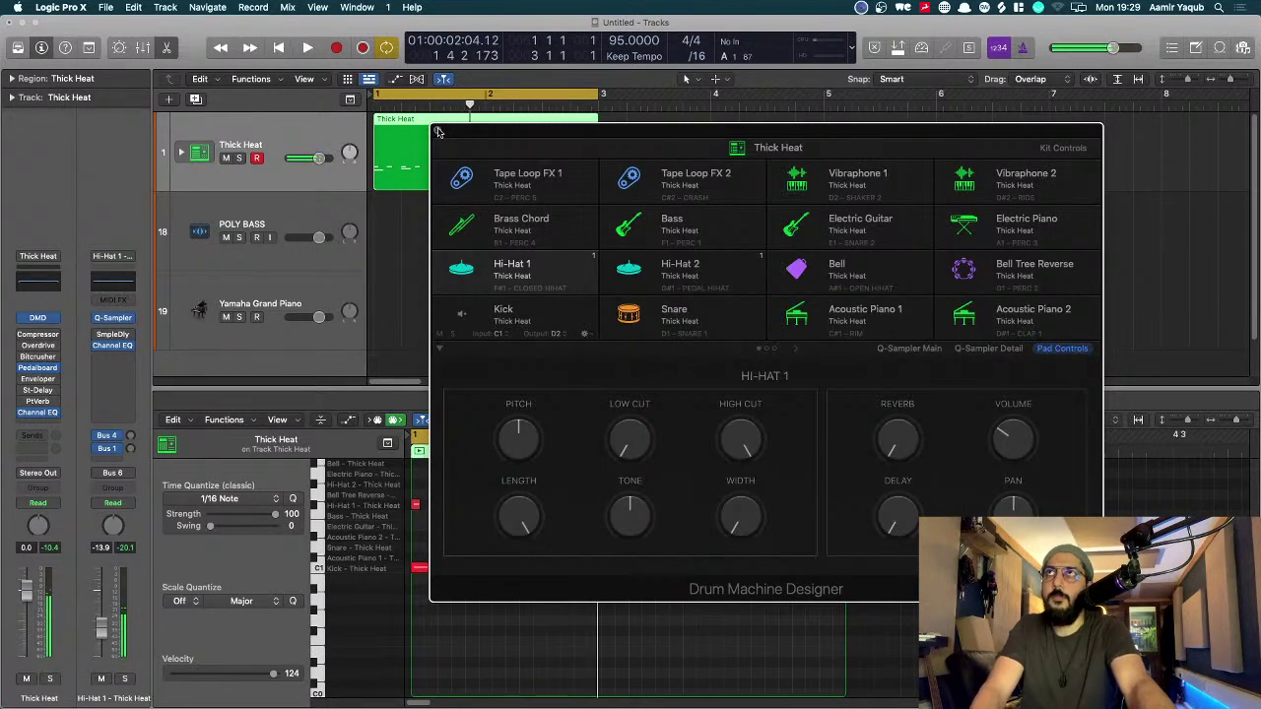
left_click(437, 131)
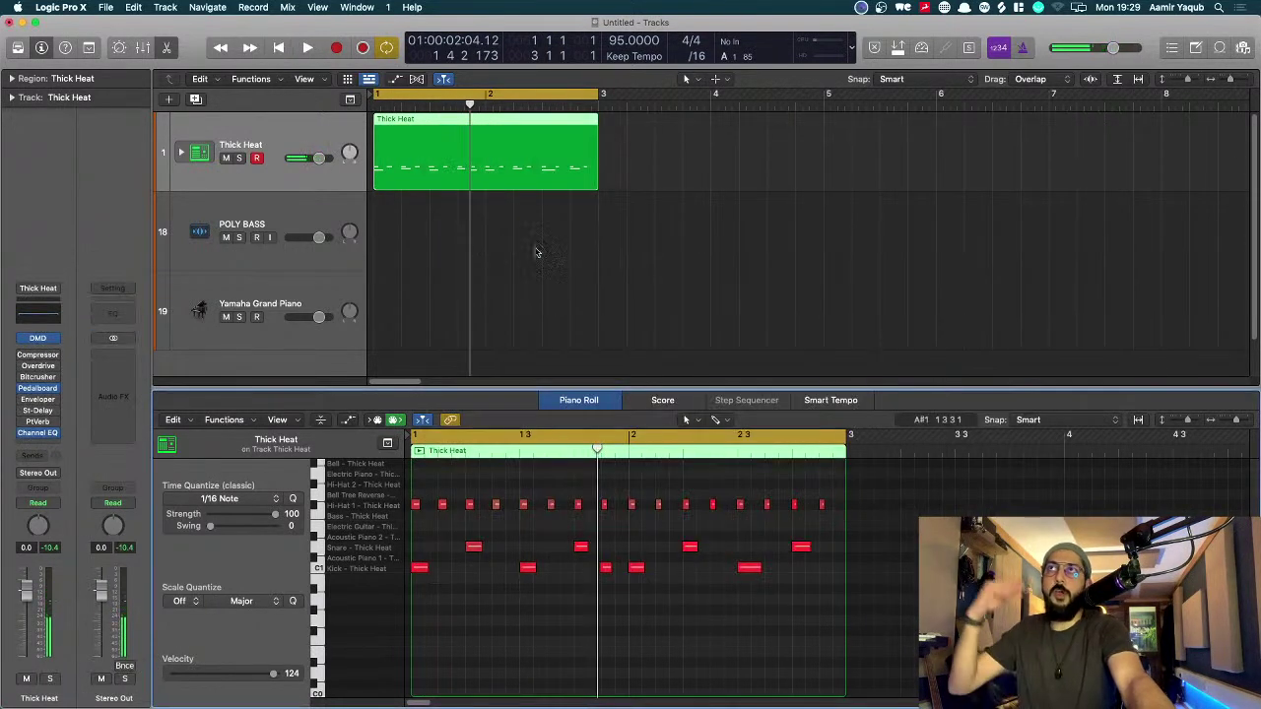
left_click(338, 276)
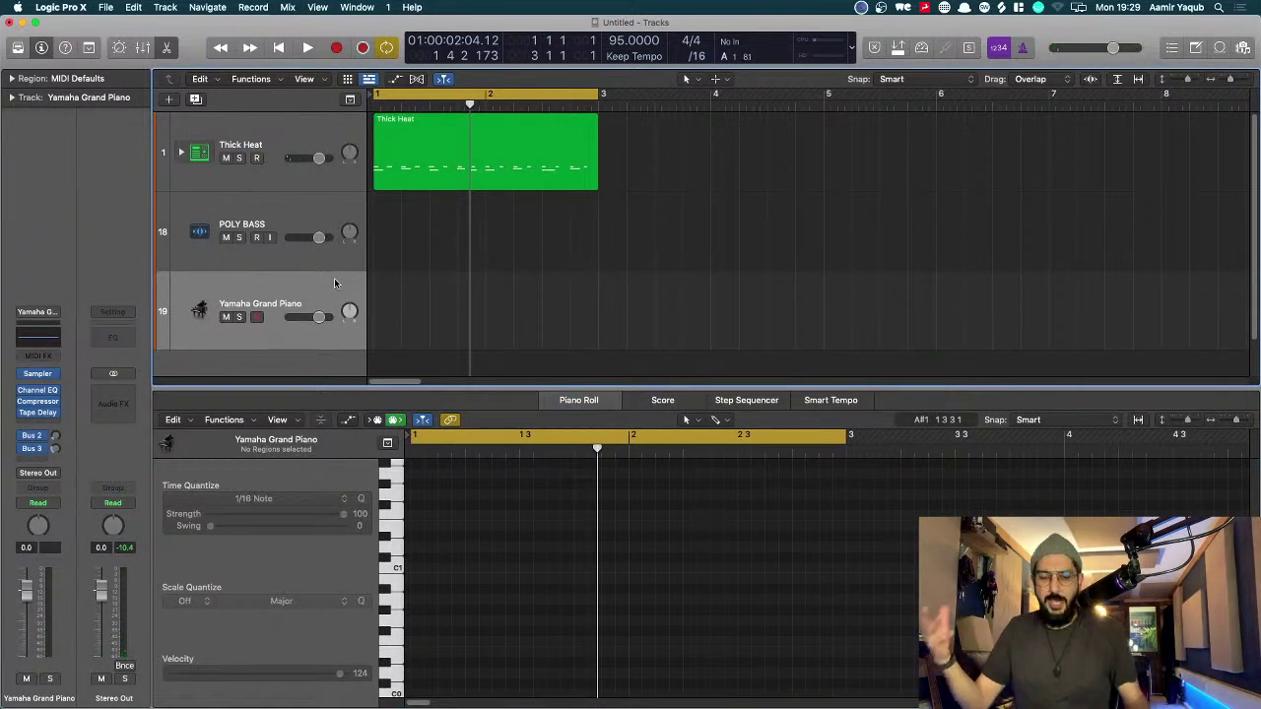
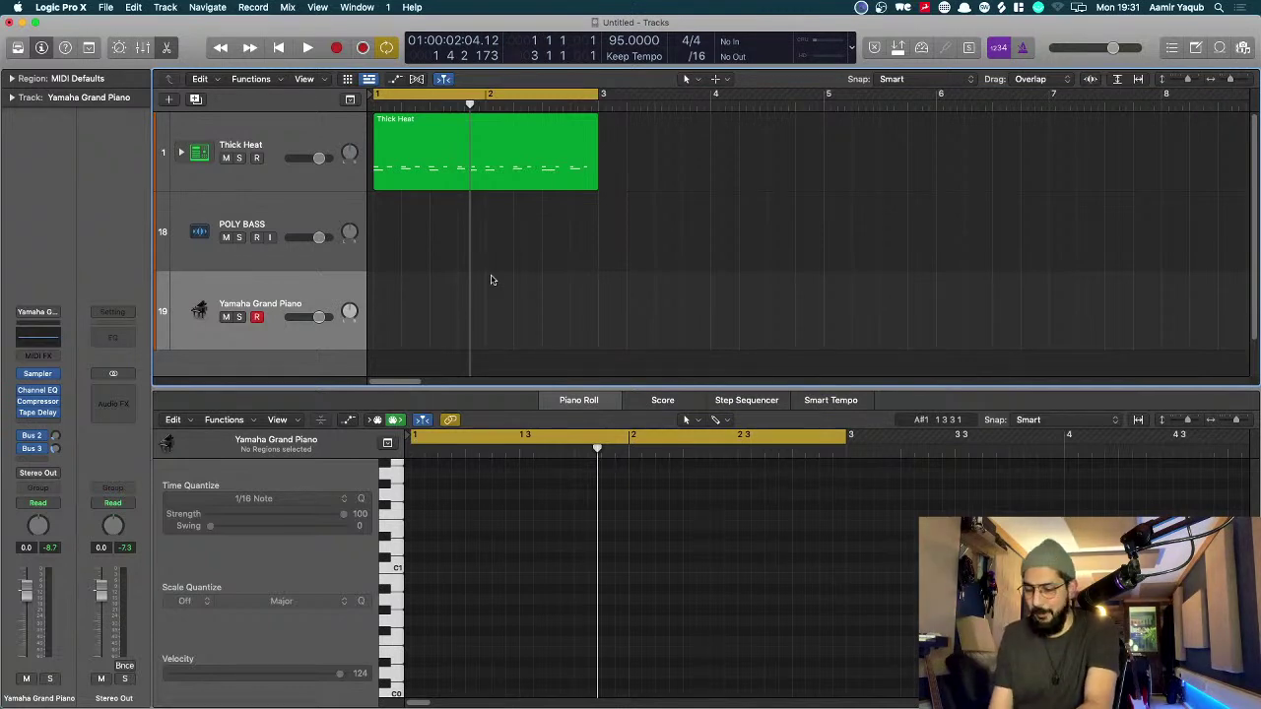
Step: Play the Thick Heat loop and capture the played piano notes as a Yamaha Grand Piano region
key("space")
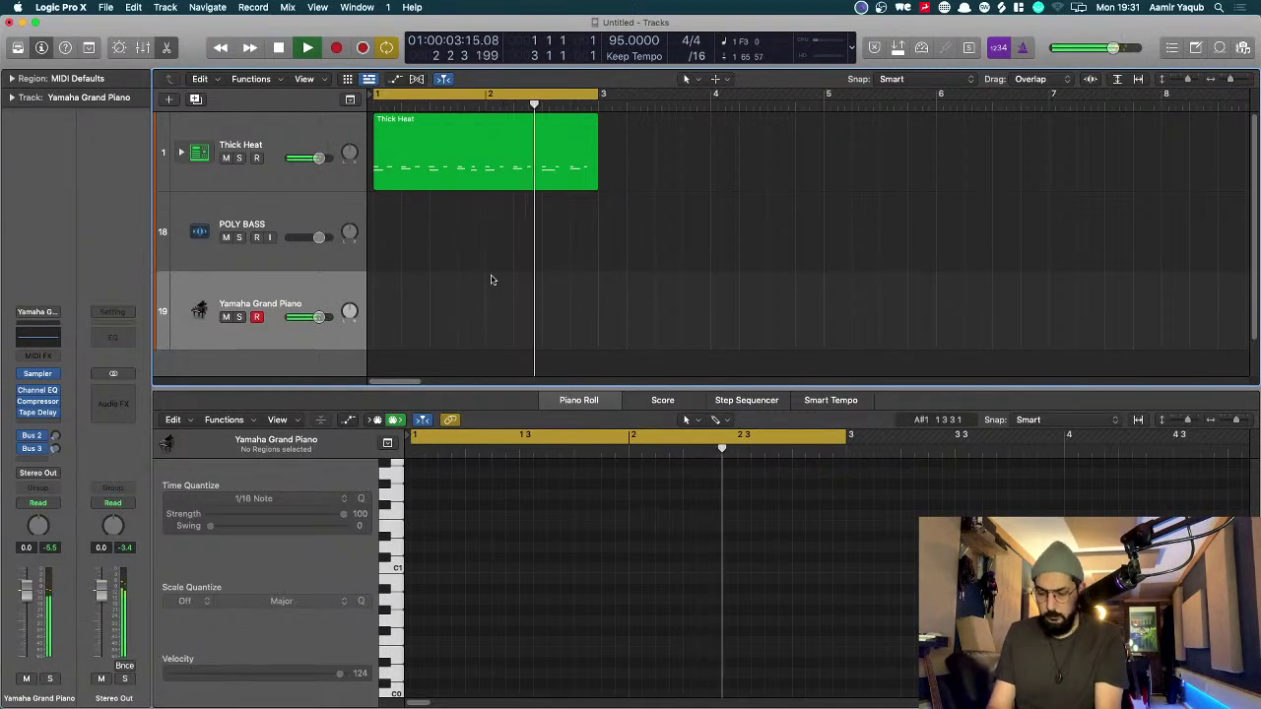
key("space")
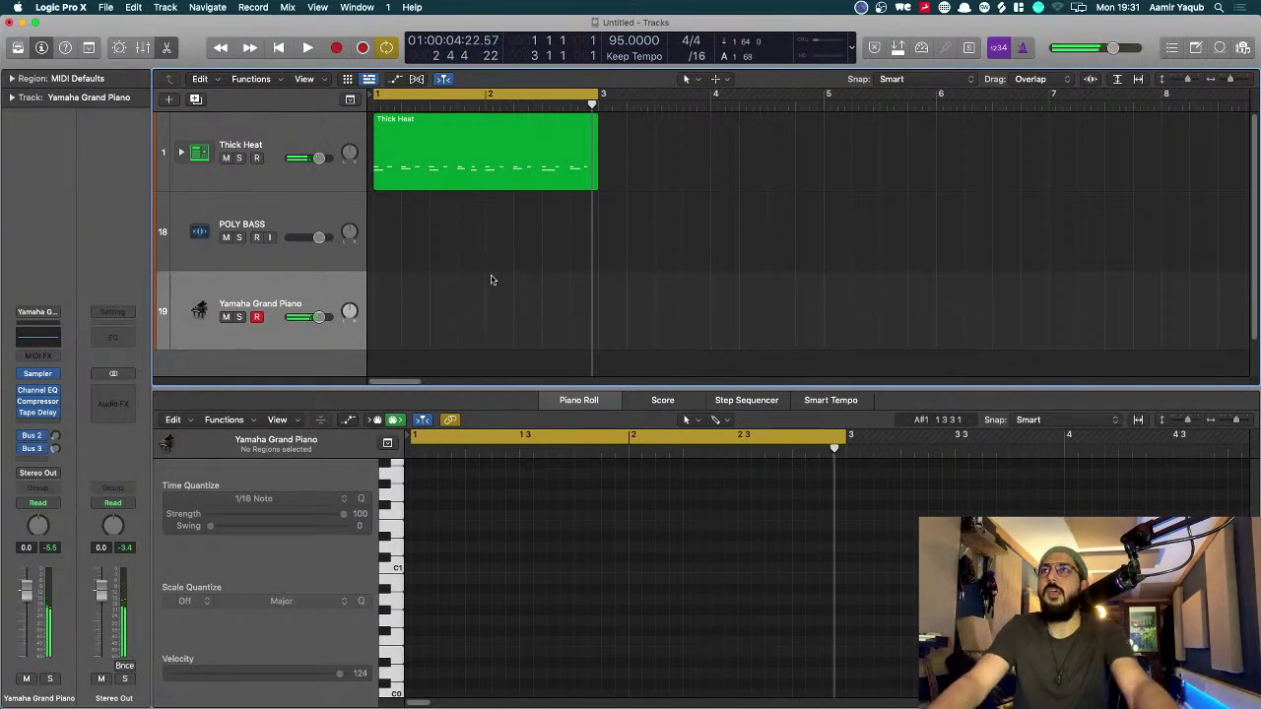
left_click(361, 46)
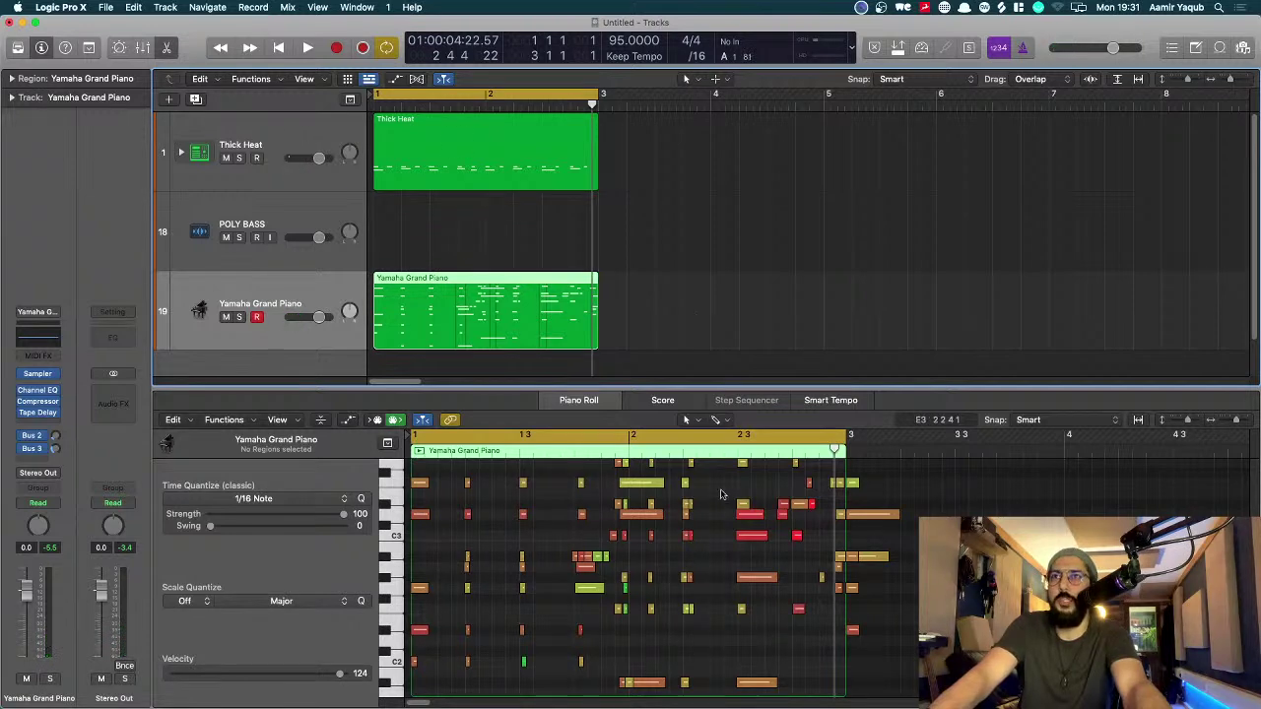
Step: Delete the captured two-bar Yamaha Grand Piano region and return the playhead to the start
left_click(716, 588, "ctrl+alt")
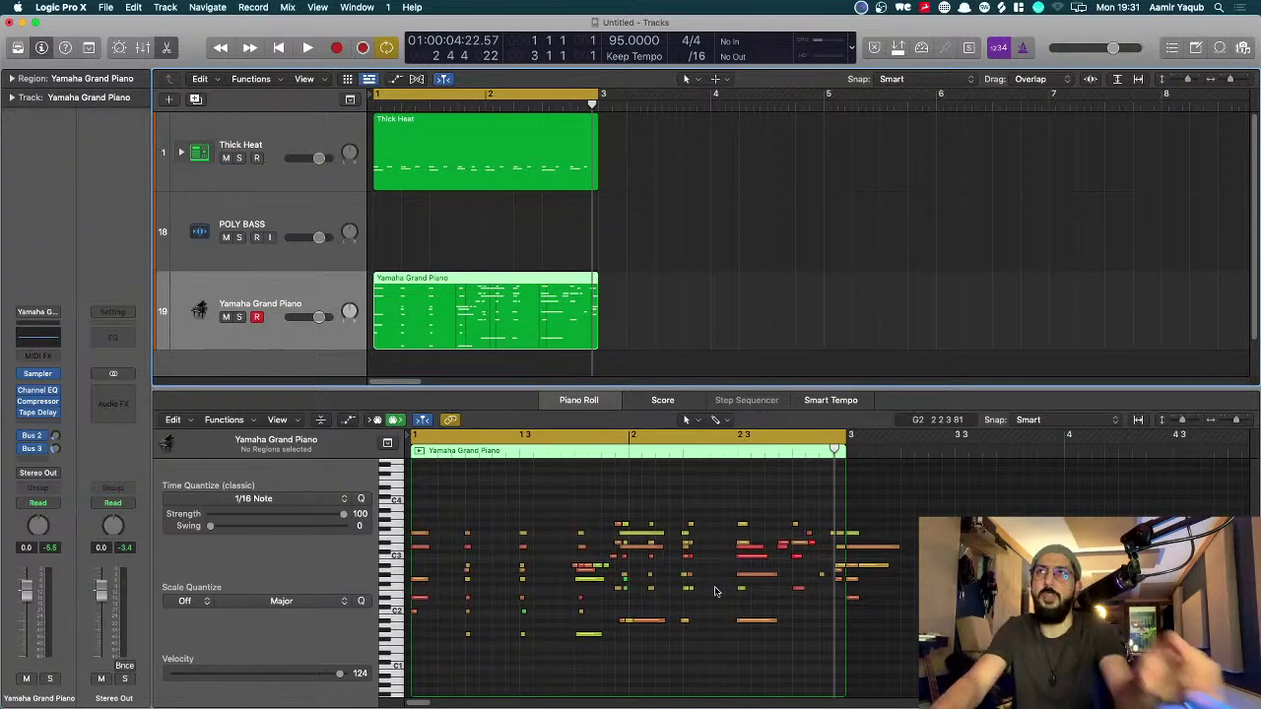
left_click(705, 311)
left_click(581, 317)
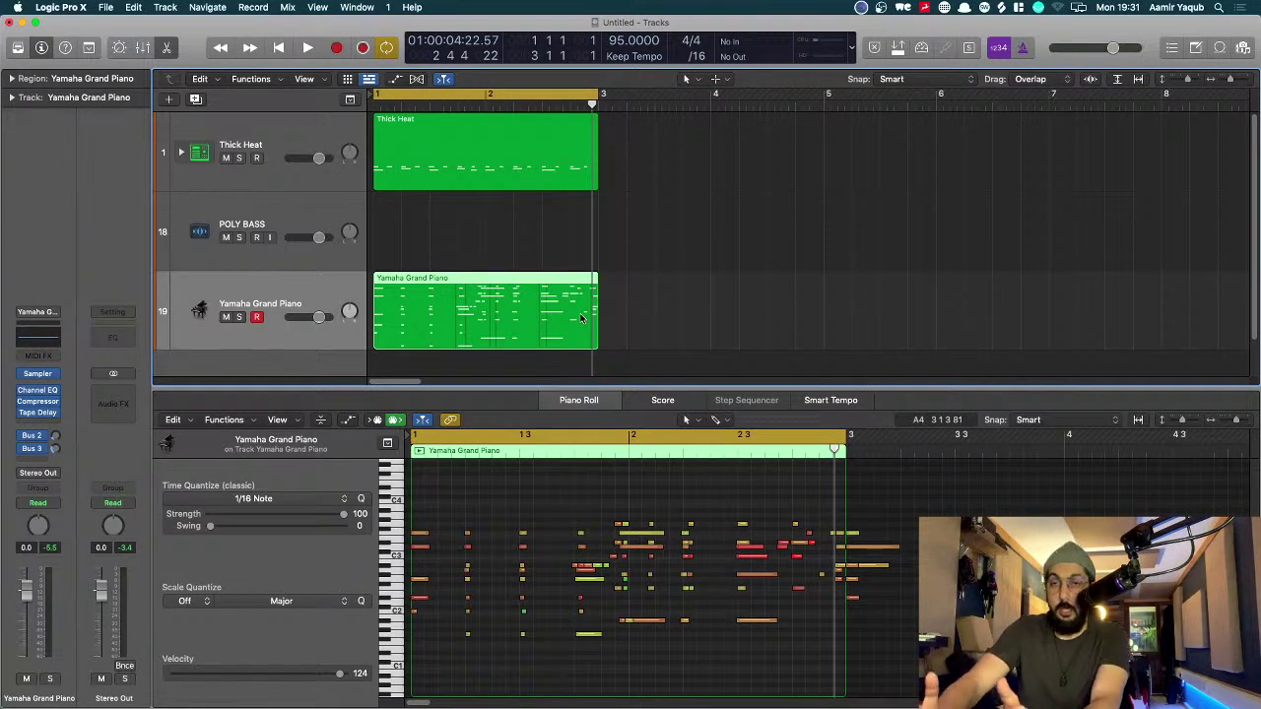
key("Delete")
key("Return")
Step: Set the project tempo to 97 and audition the loop at the new speed
key("super+Right")
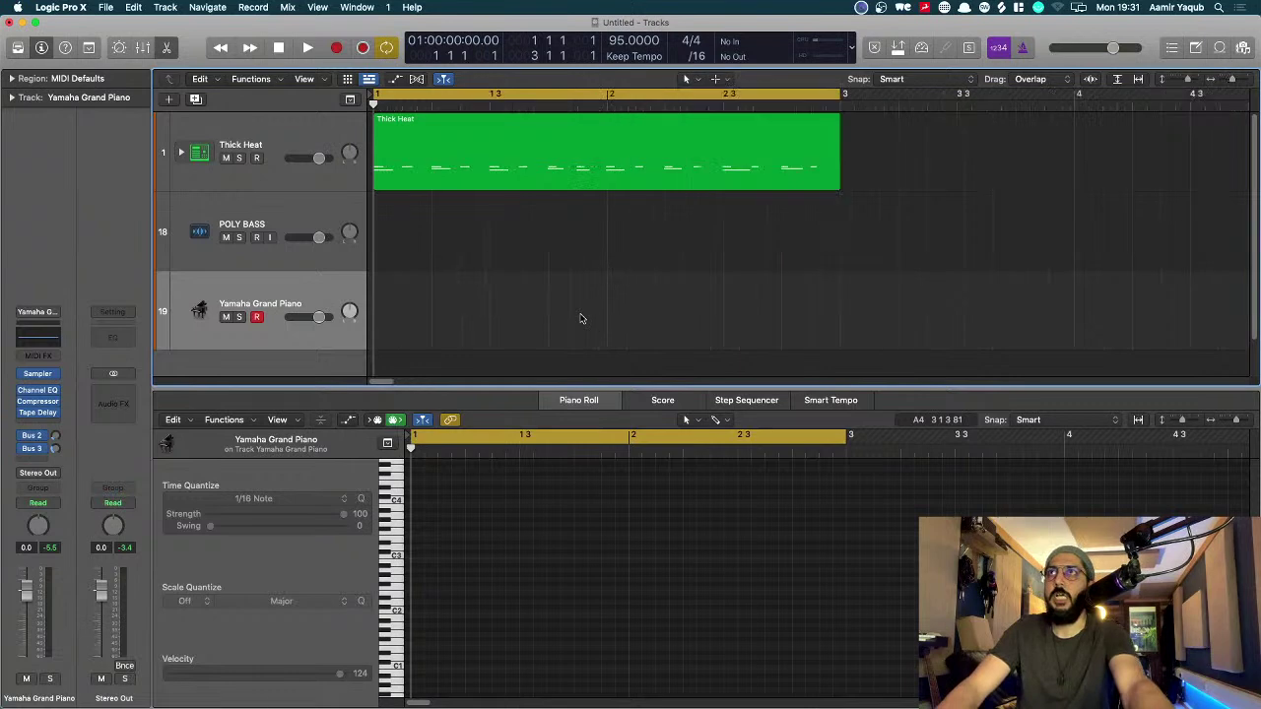
key("super+Down")
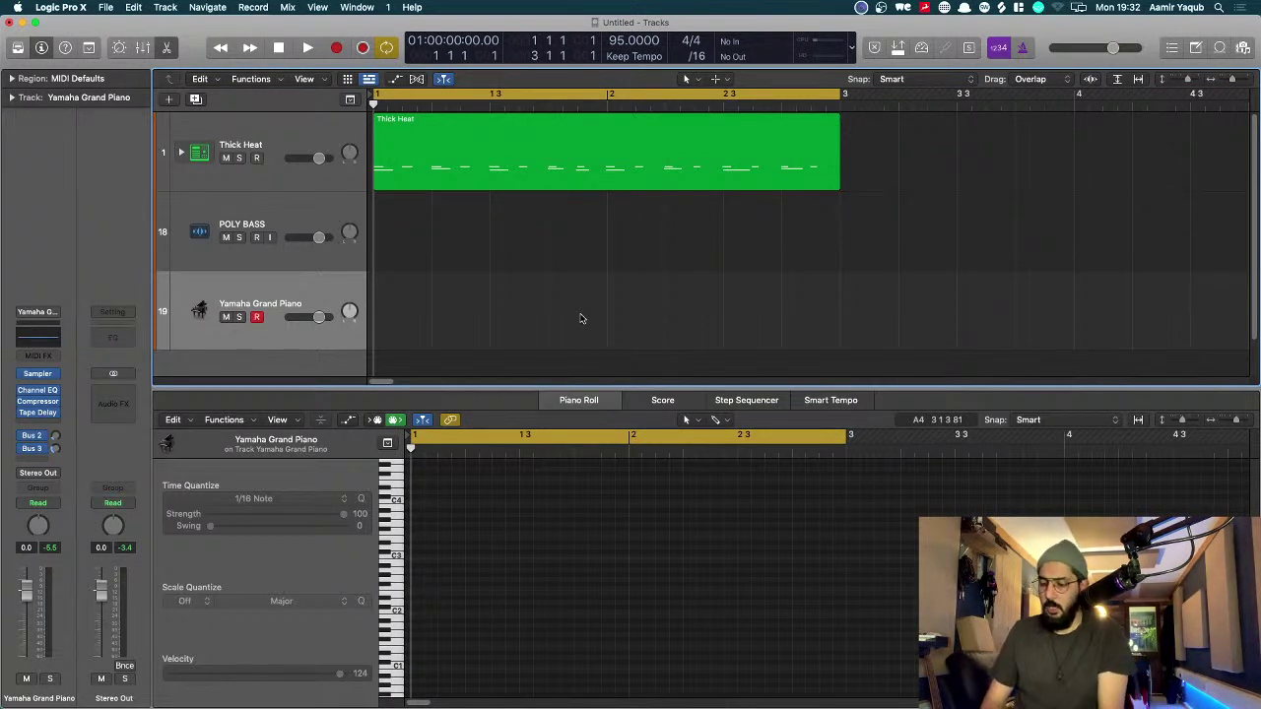
double_click(631, 40)
type("9")
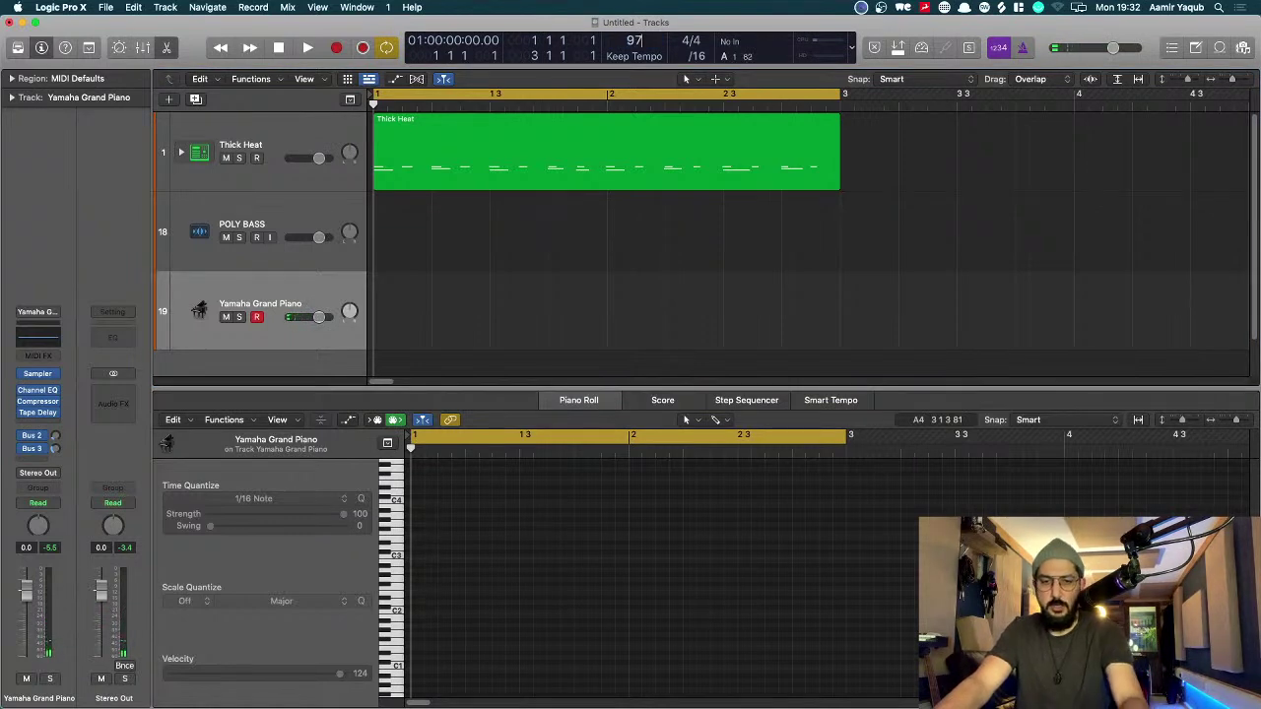
type("7")
key("Return")
key("space")
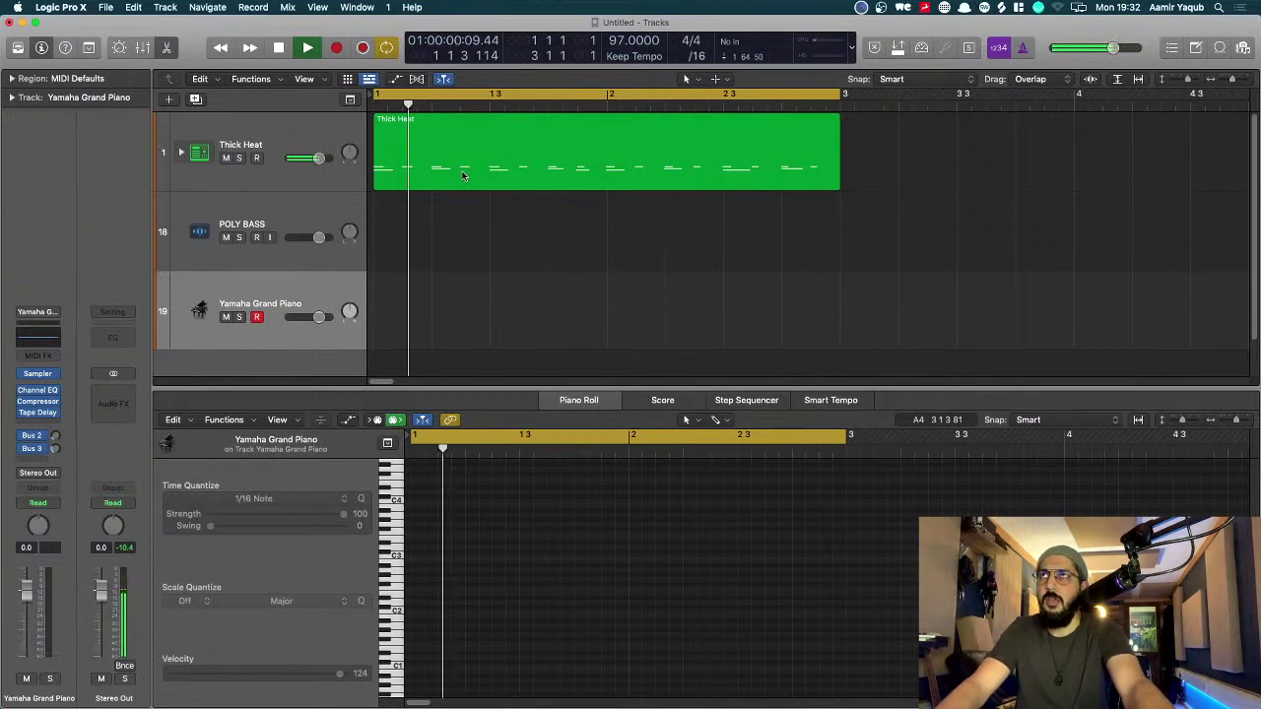
key("space")
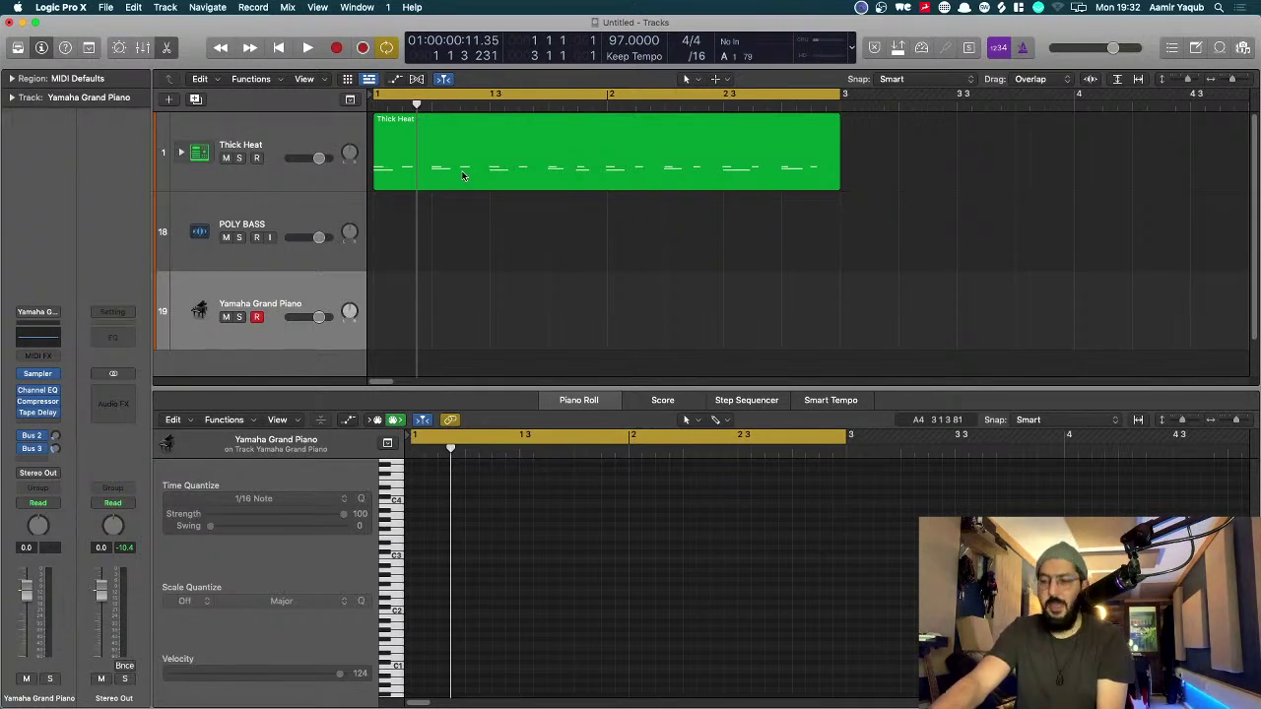
Step: Record a new piano take on track 19 and marquee-select the resulting region
key("r")
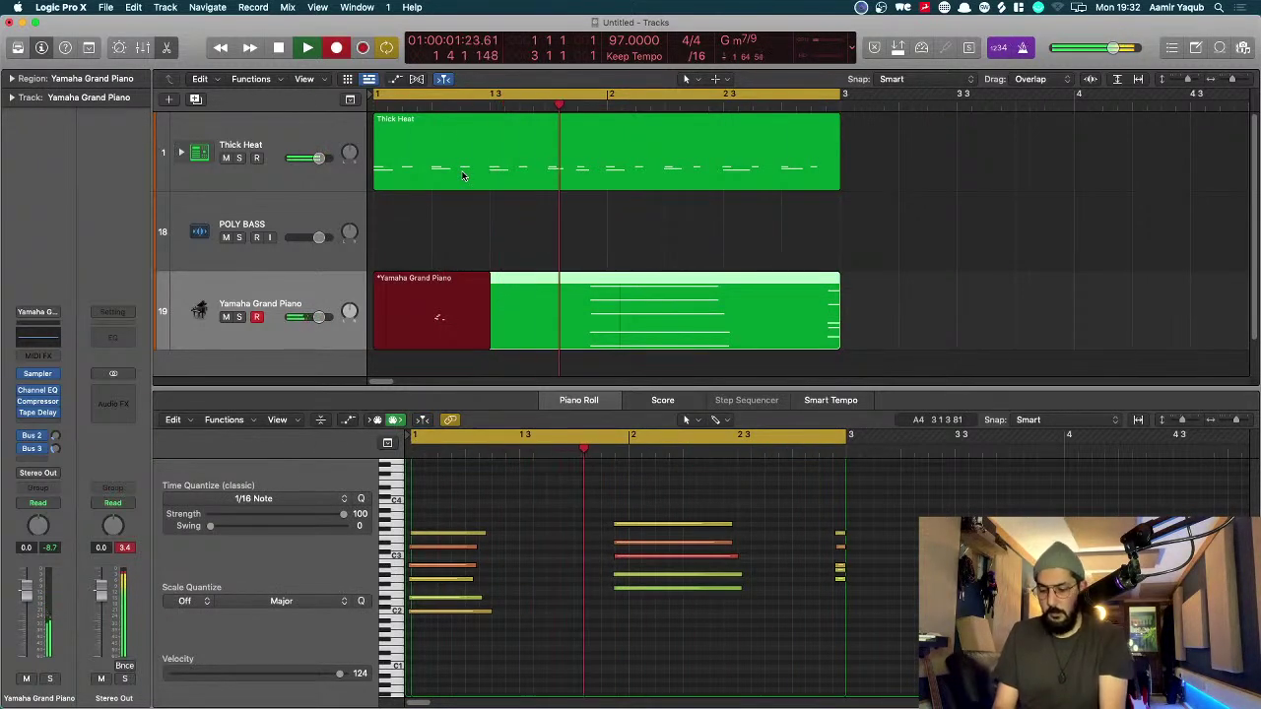
key("space")
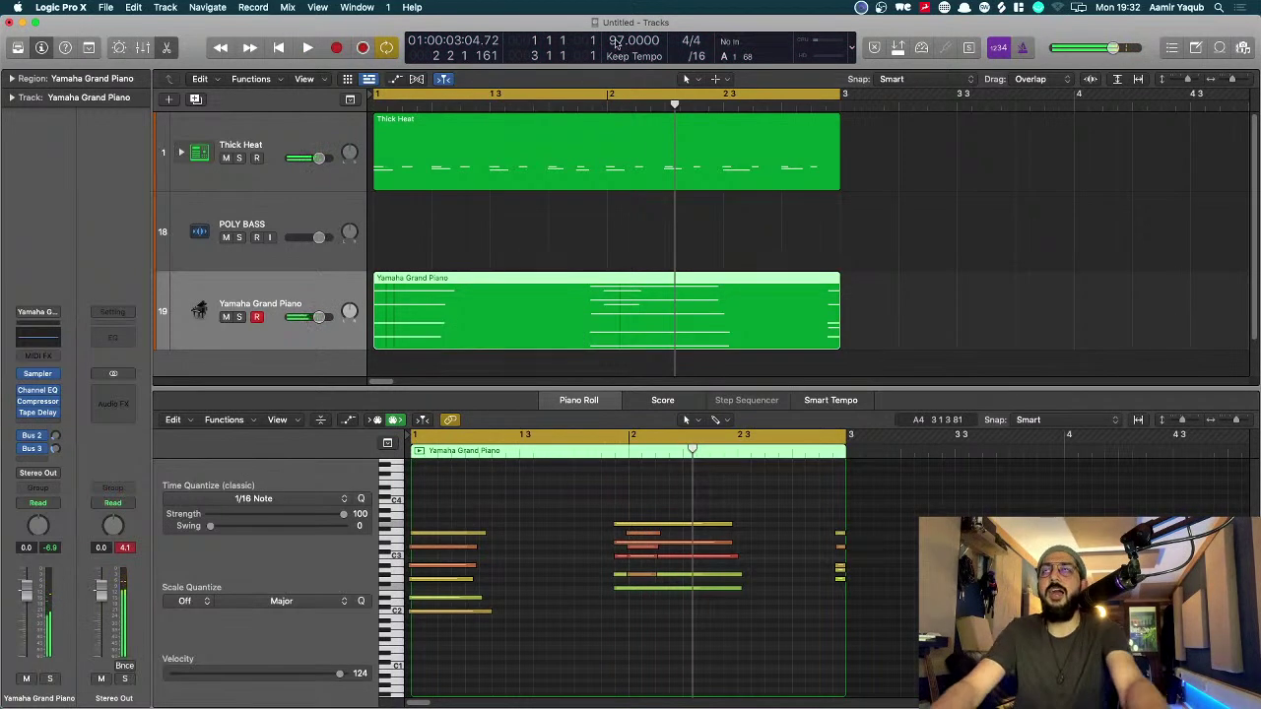
key("super+Left")
key("super+Left")
left_click_drag(707, 210, 463, 302)
Step: Delete the piano take, repeat Thick Heat, and extend the cycle to bar 5
key("Delete")
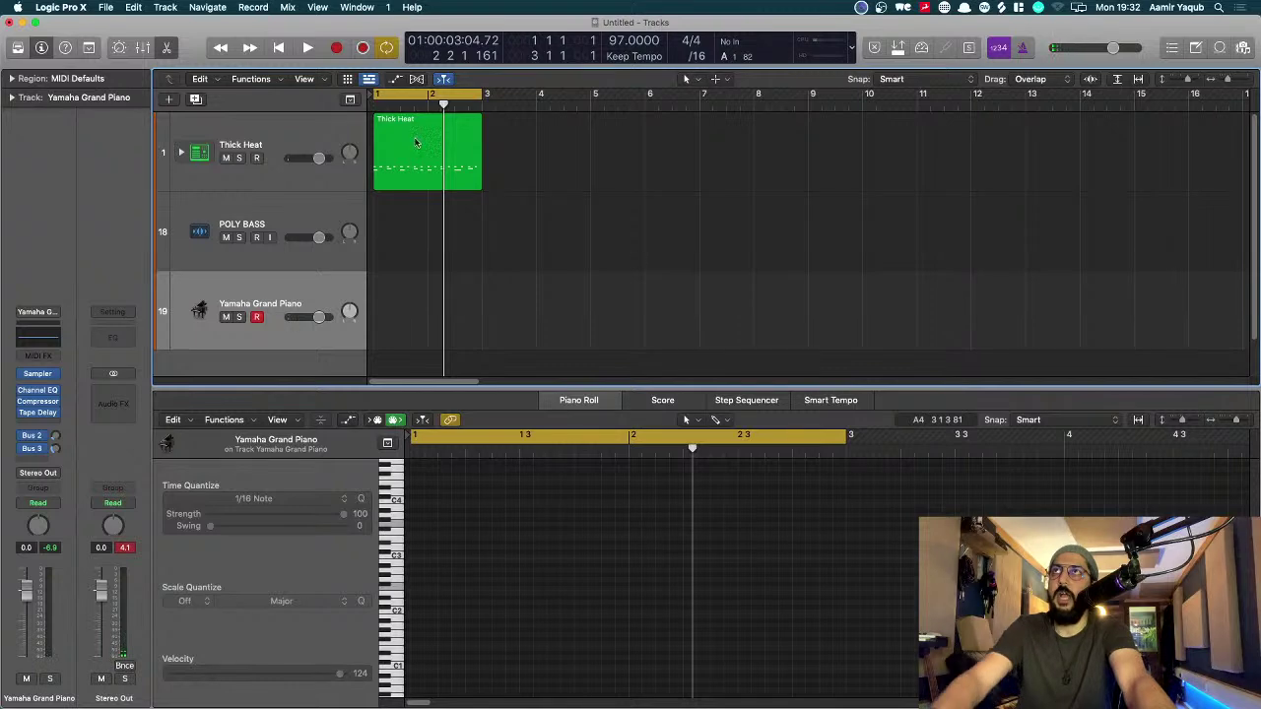
left_click(415, 143)
key("super+r")
left_click_drag(477, 101, 594, 105)
Step: Remove the second Thick Heat copy and shrink the cycle back to bar 3
left_click(727, 192)
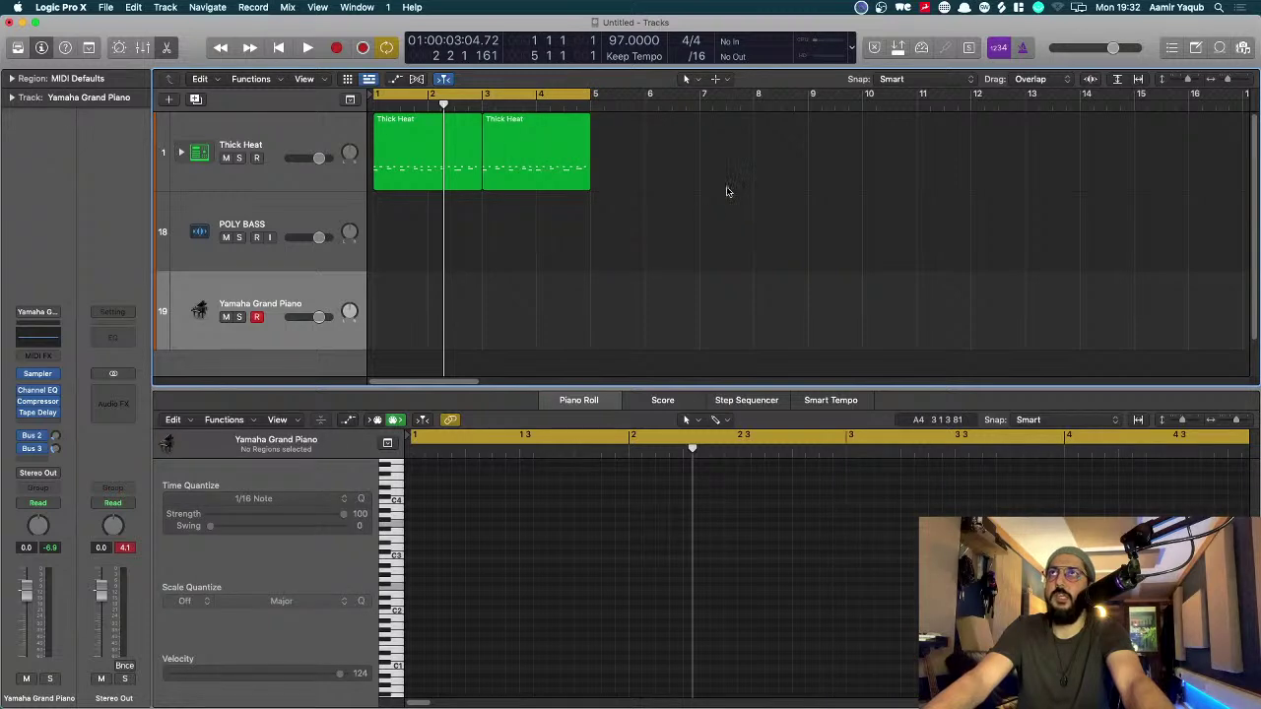
left_click(532, 171)
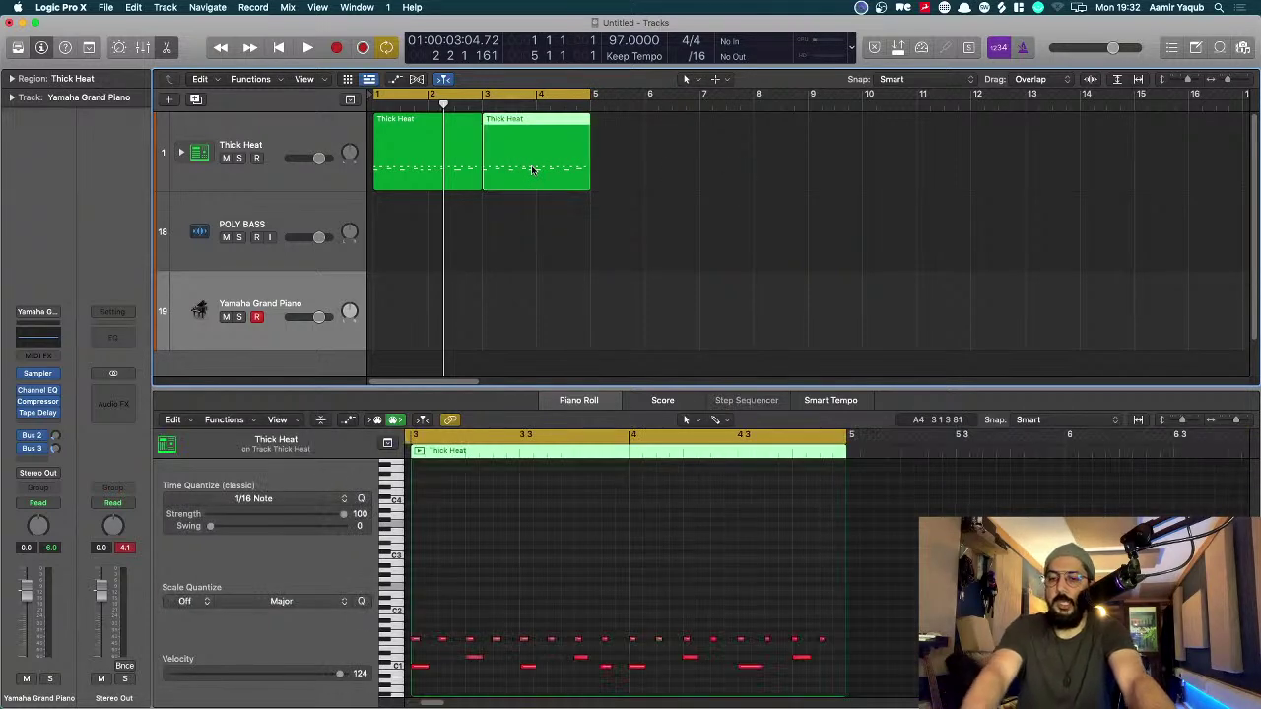
key("Delete")
left_click_drag(588, 98, 482, 100)
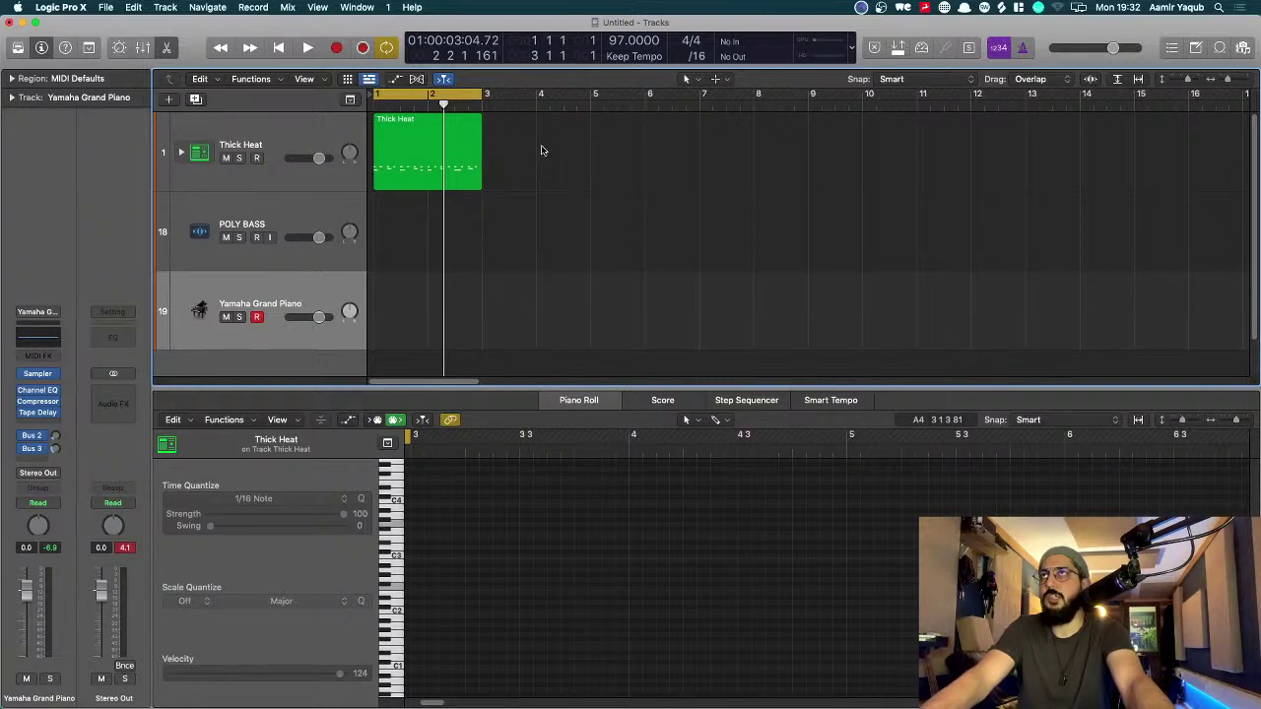
Step: Repeat Thick Heat at bars 3–5 and set the cycle to both regions
left_click(434, 164)
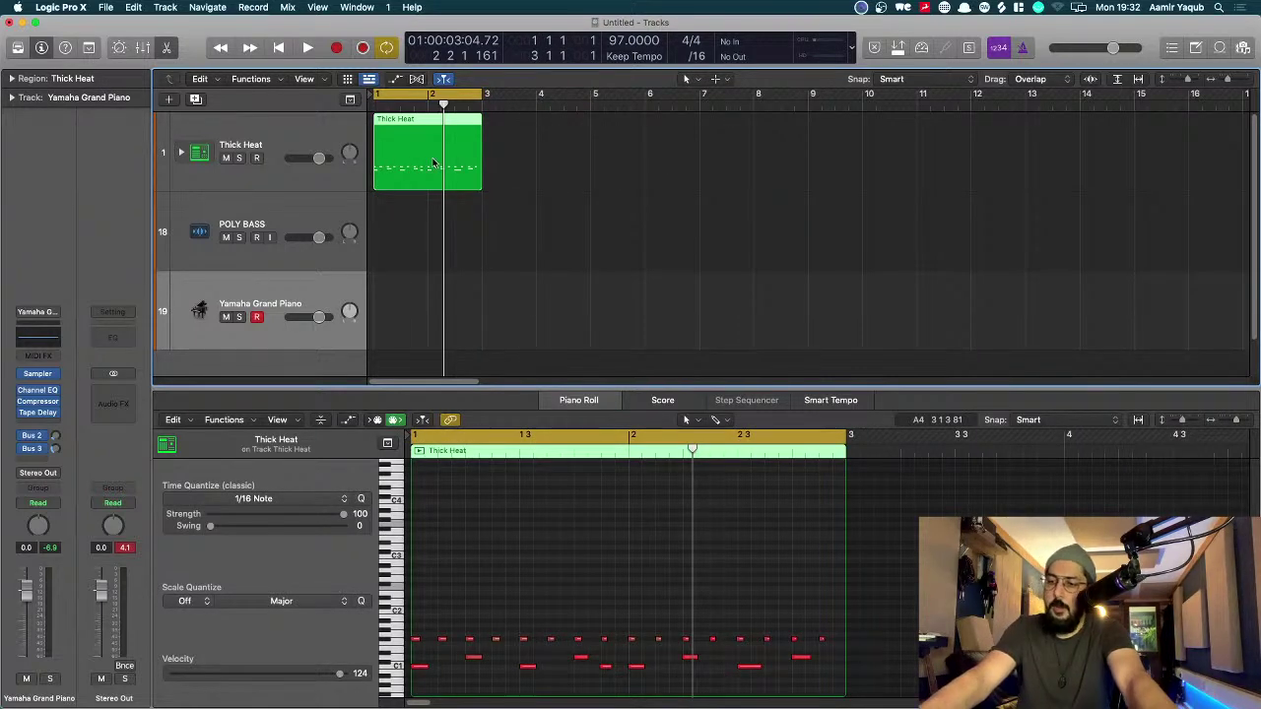
key("super+r")
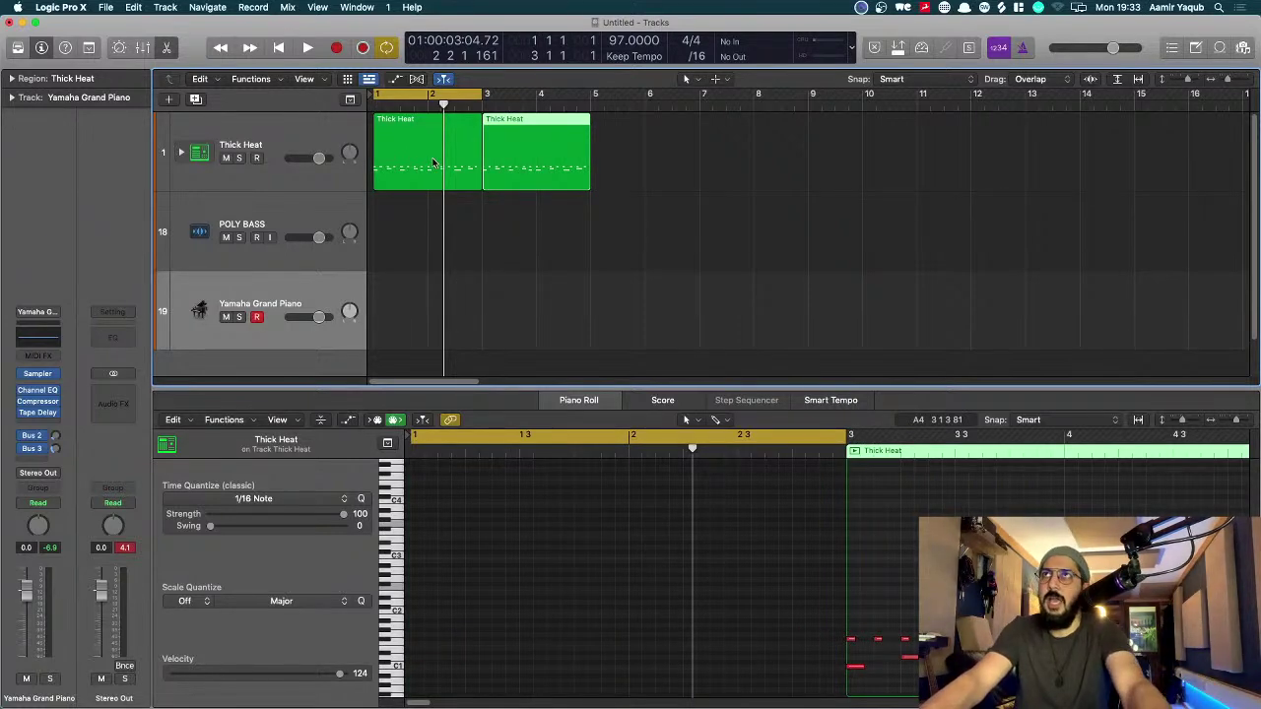
key("super+a")
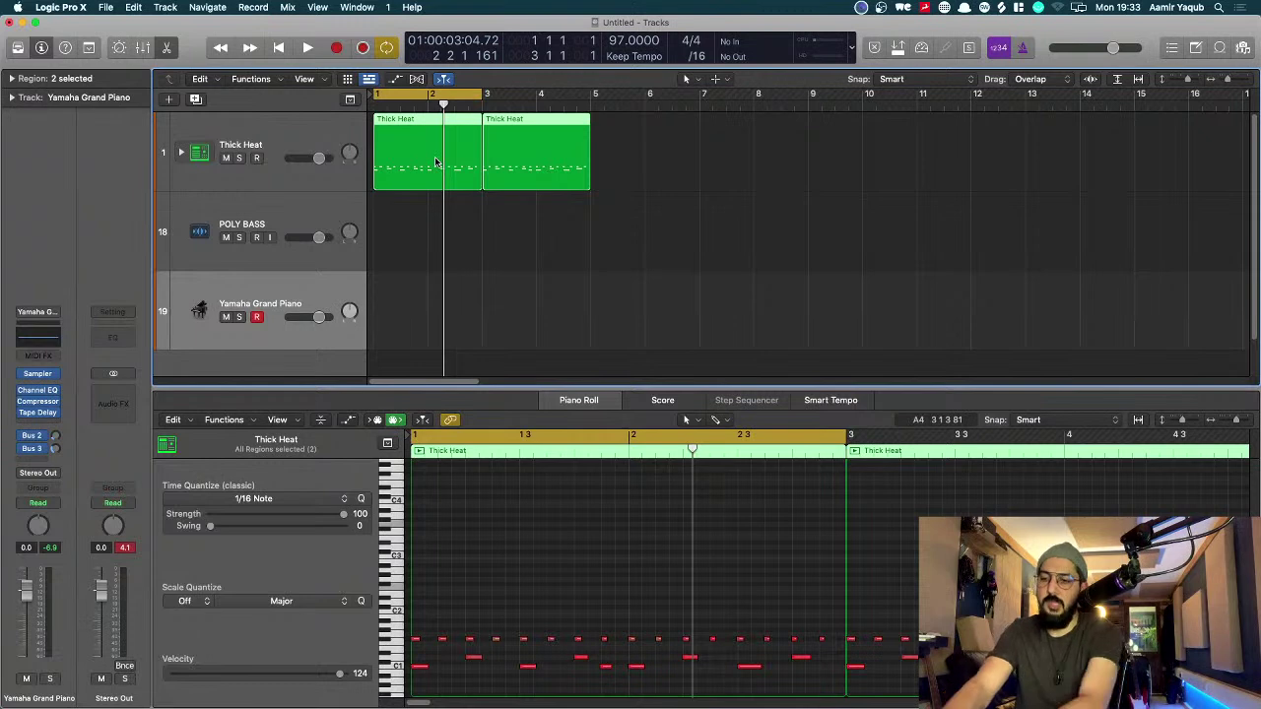
key("super+u")
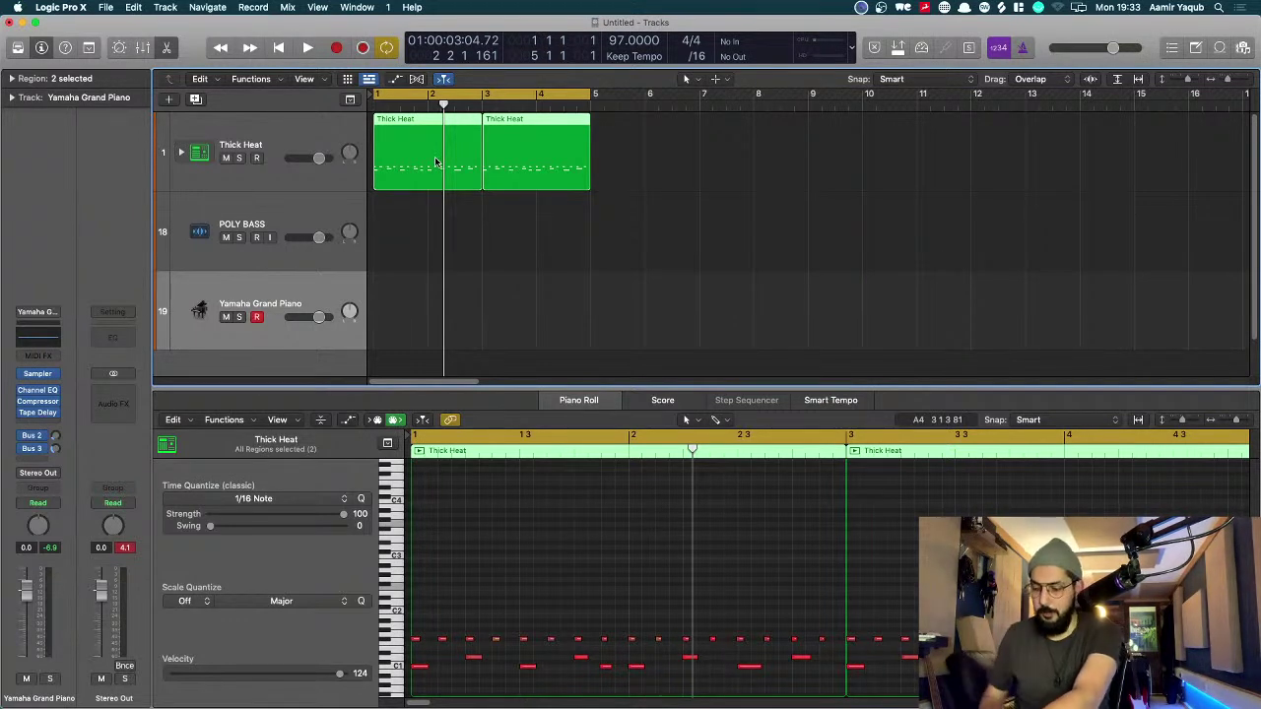
Step: Record a four-bar piano part over bars 1–5, then zoom out to bars 1–8
key("r")
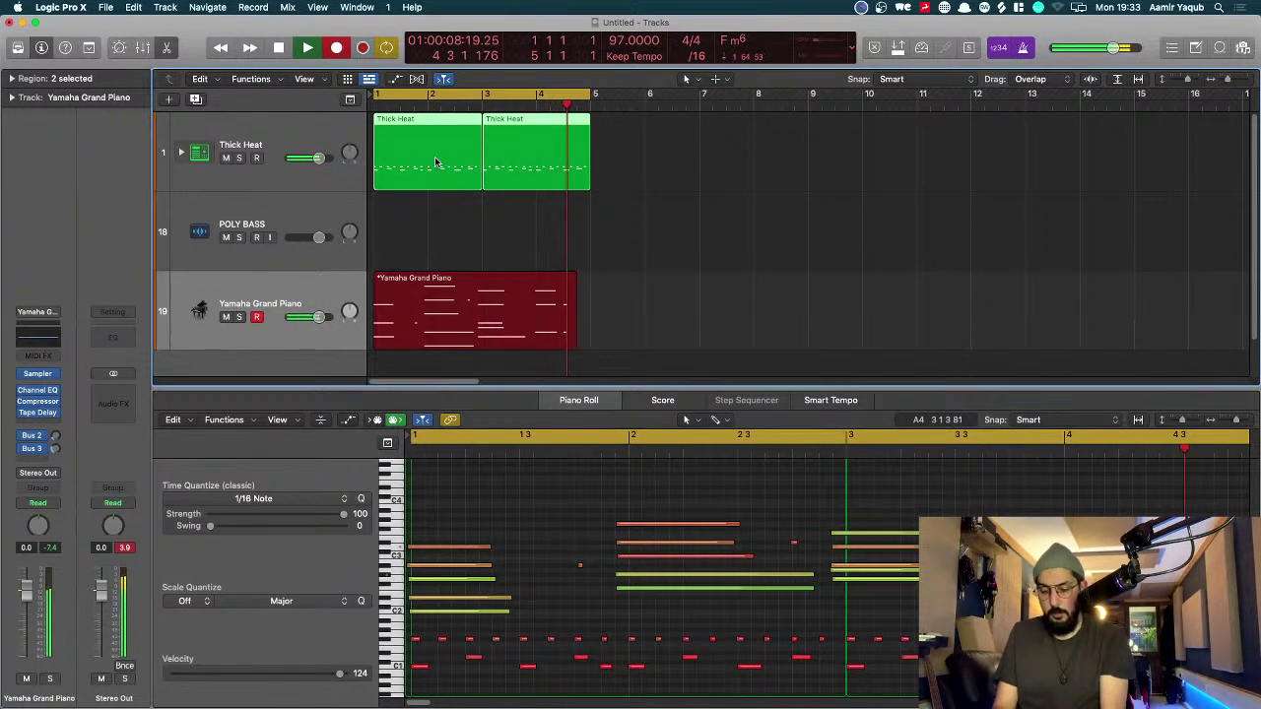
key("space")
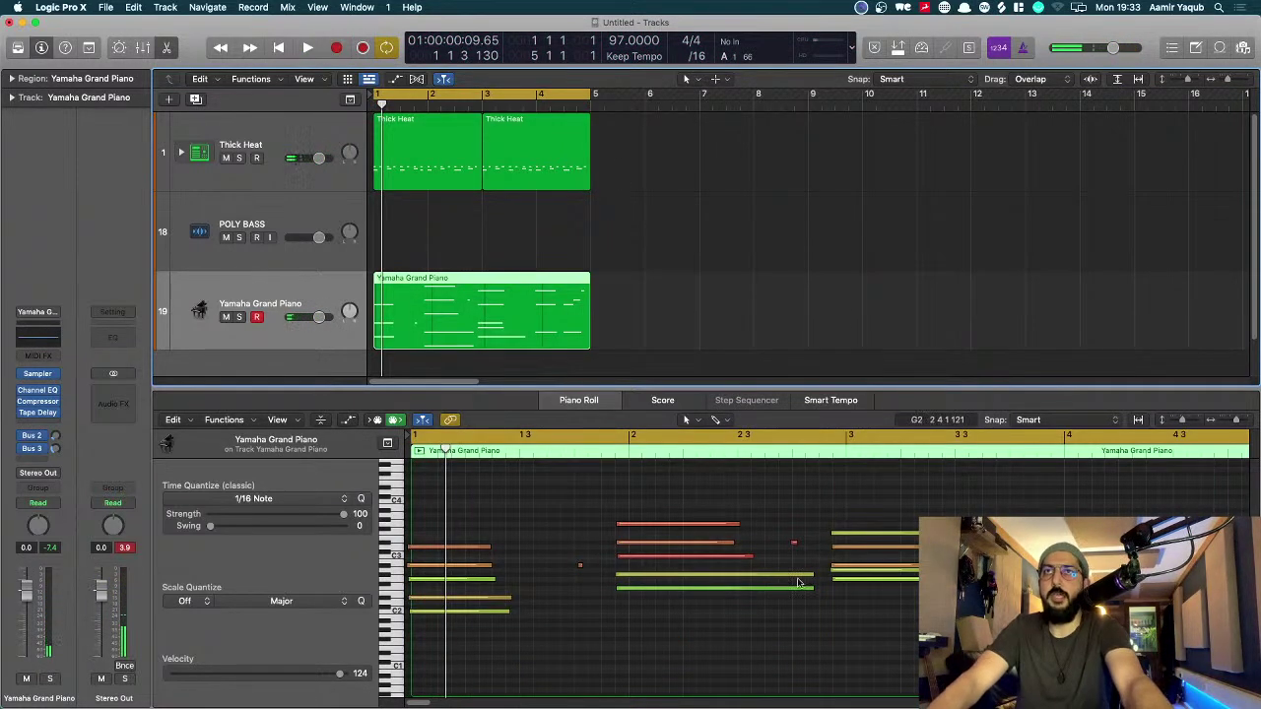
key("super+Left")
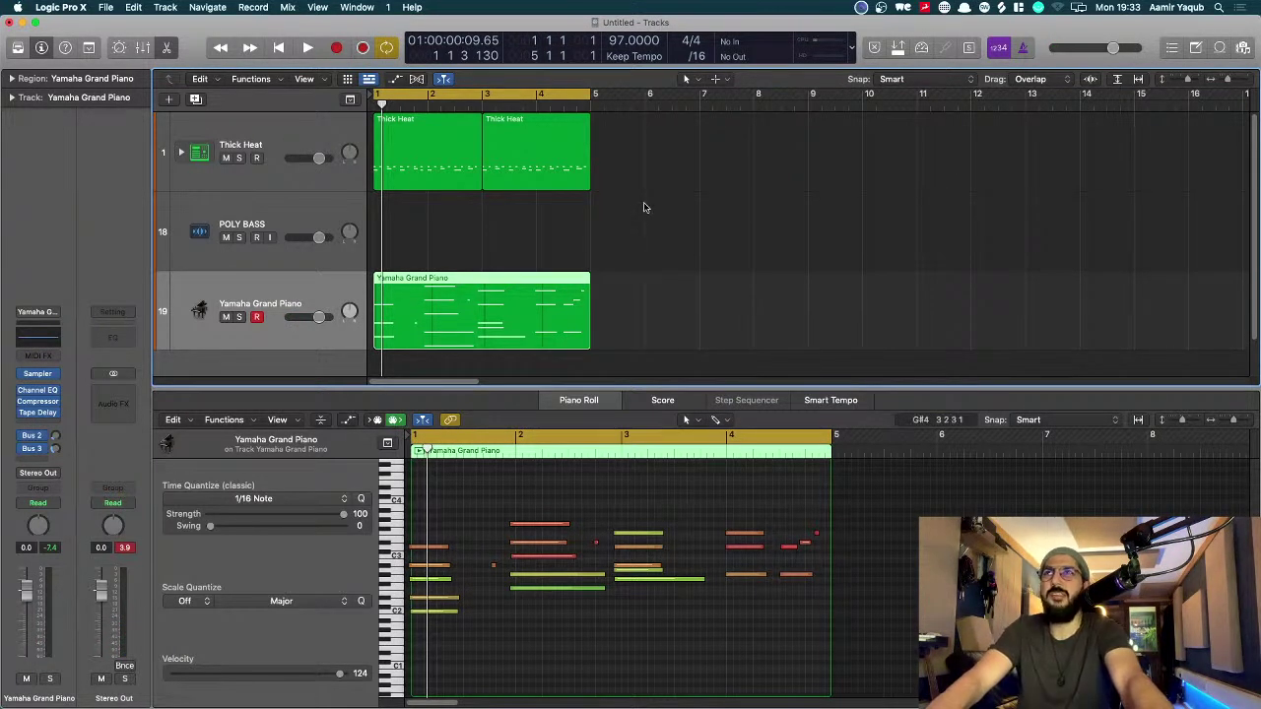
Step: Quantize the opening C m 7/9 chord's five notes to 1/16 and play the part back
key("space")
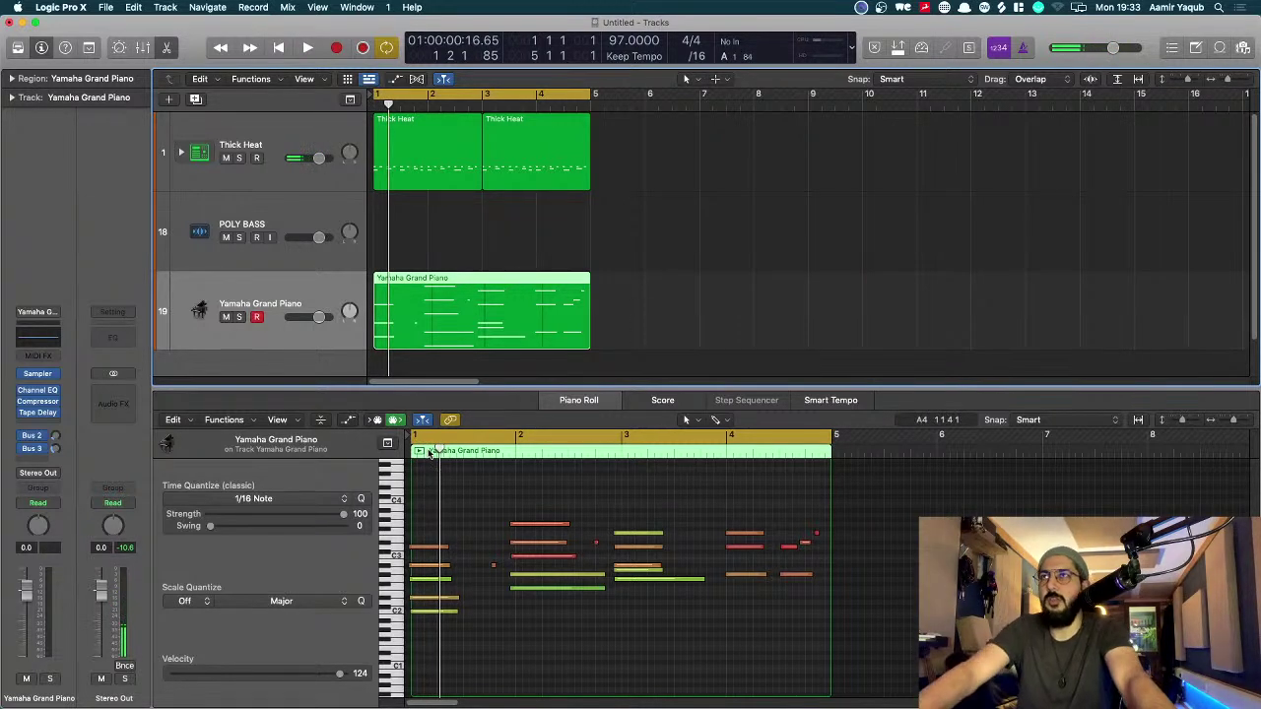
left_click_drag(430, 514, 456, 670)
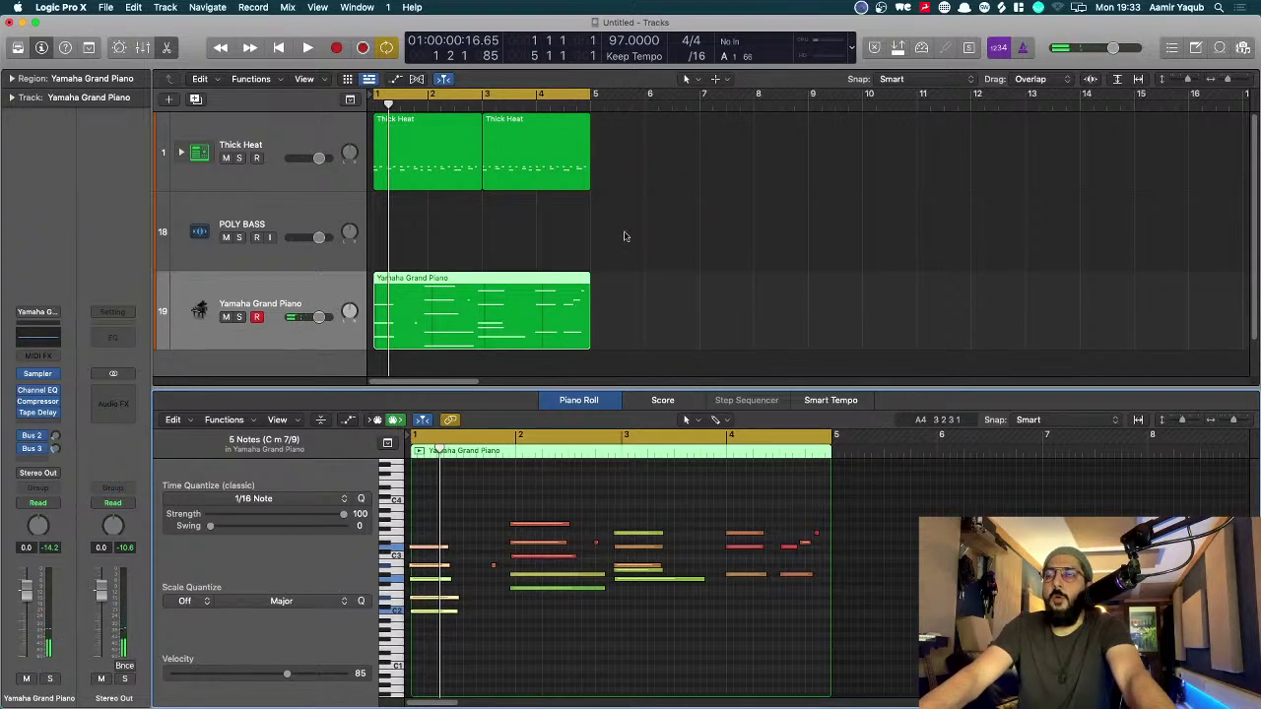
left_click(361, 500)
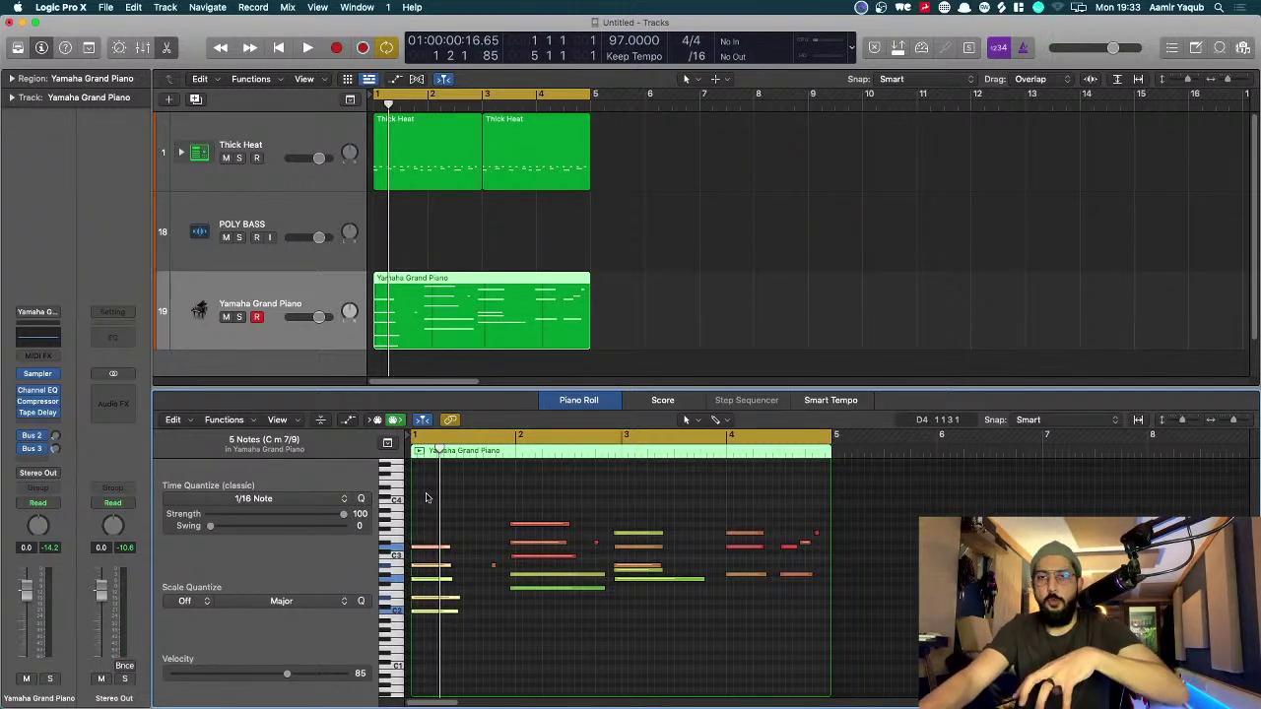
key("space")
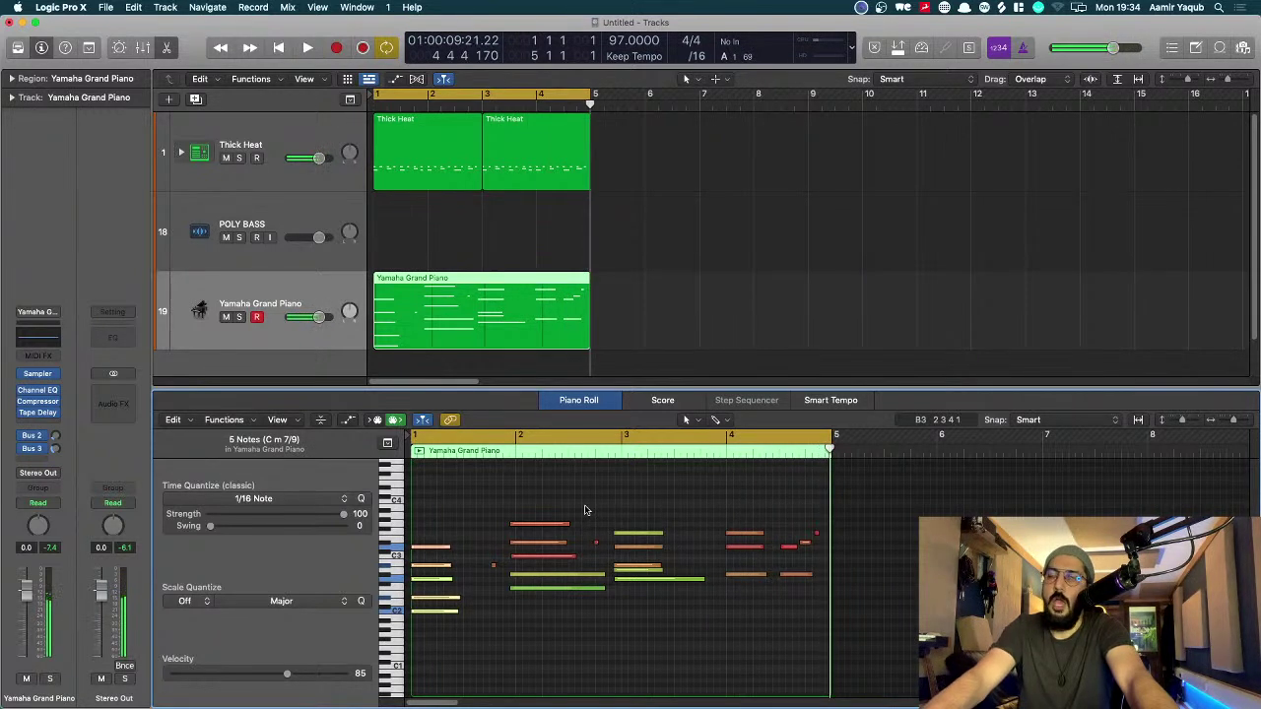
Step: Audition the piano chords with Thick Heat, then record a higher melody take on track 19
left_click(638, 342)
left_click(511, 321)
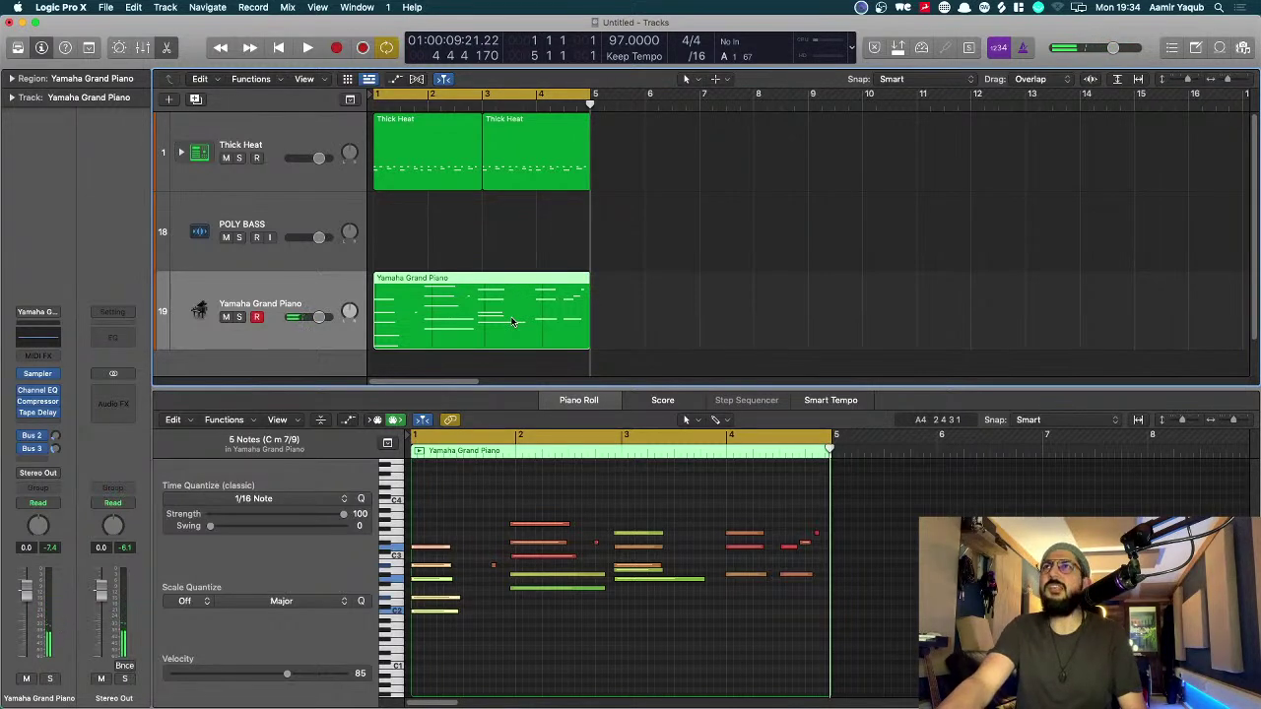
key("space")
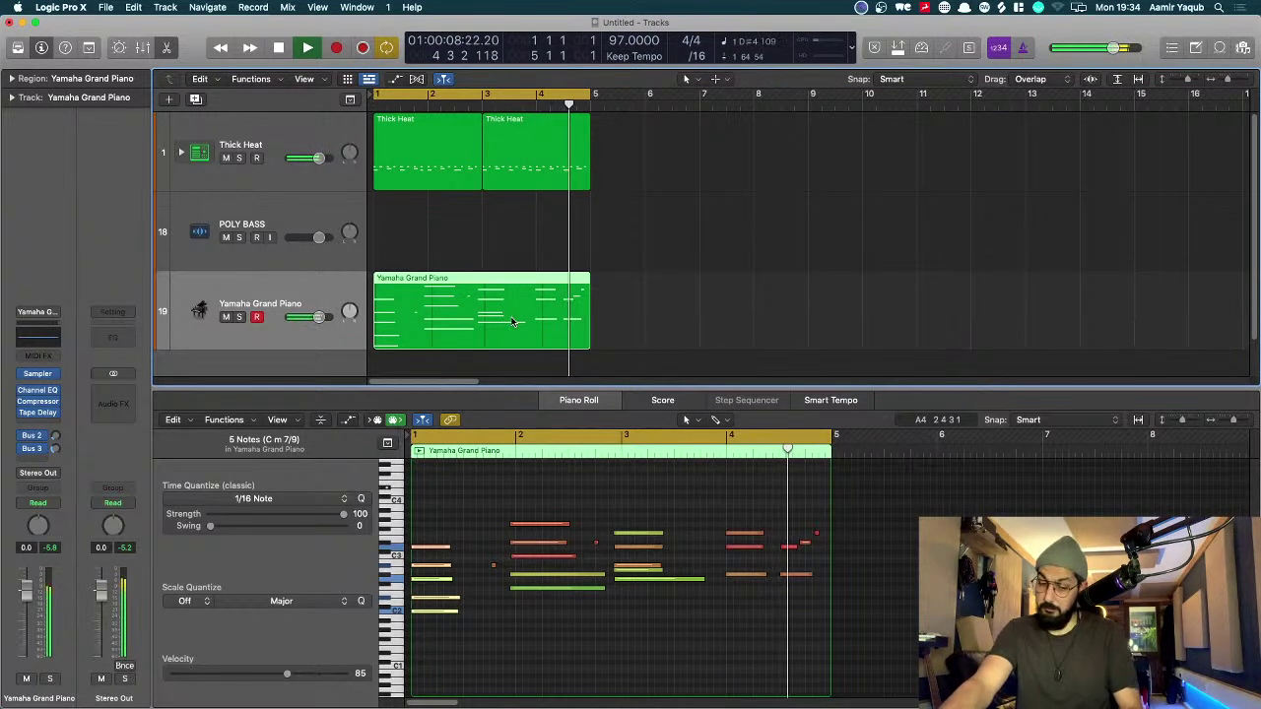
key("space")
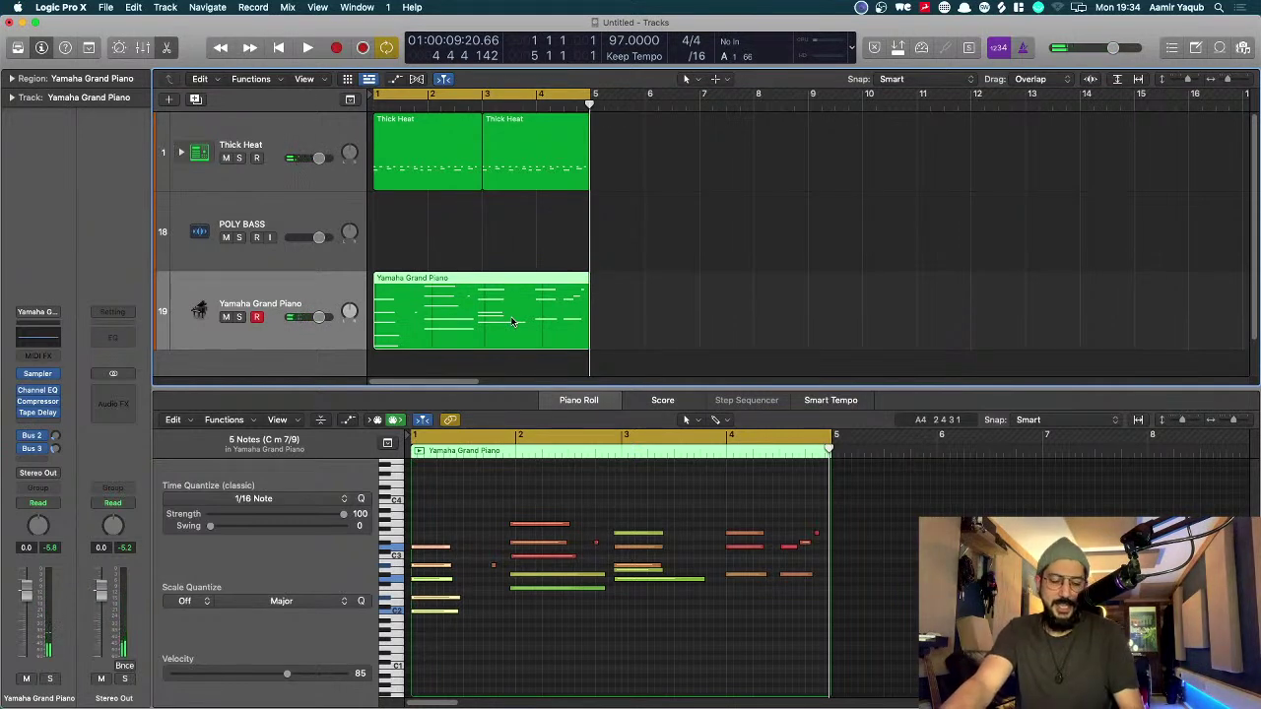
key("space")
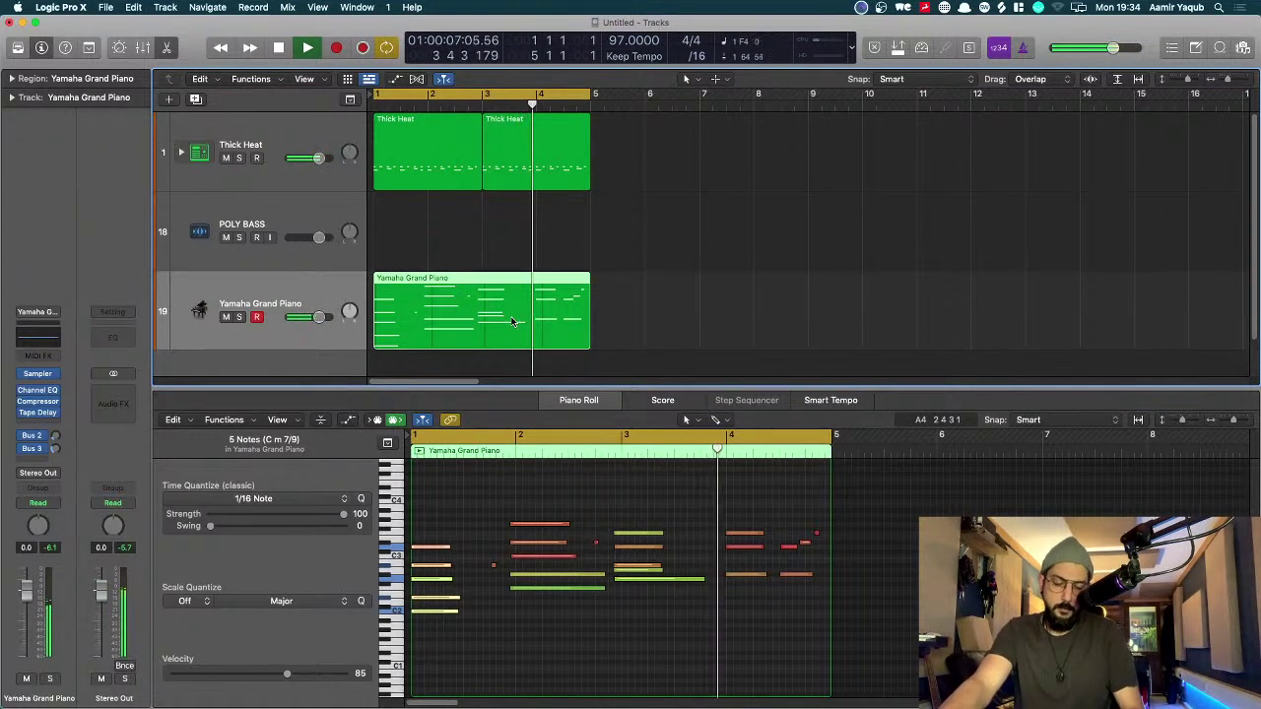
key("space")
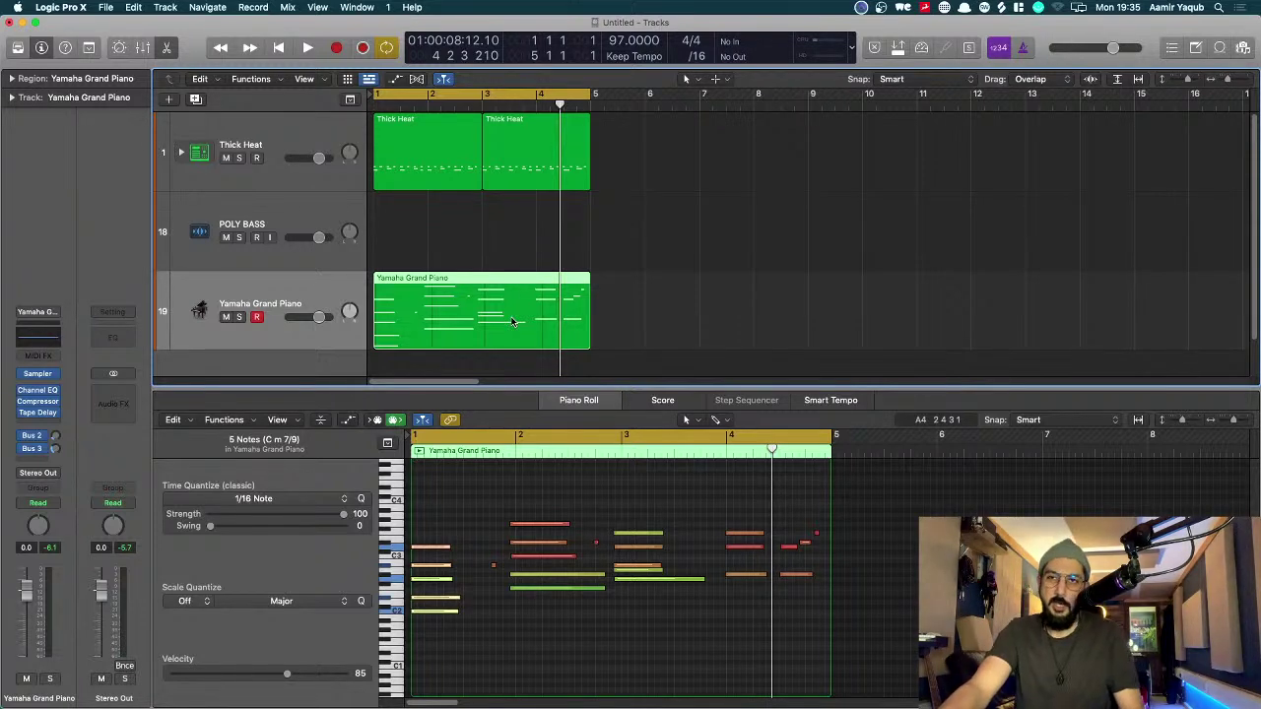
key("r")
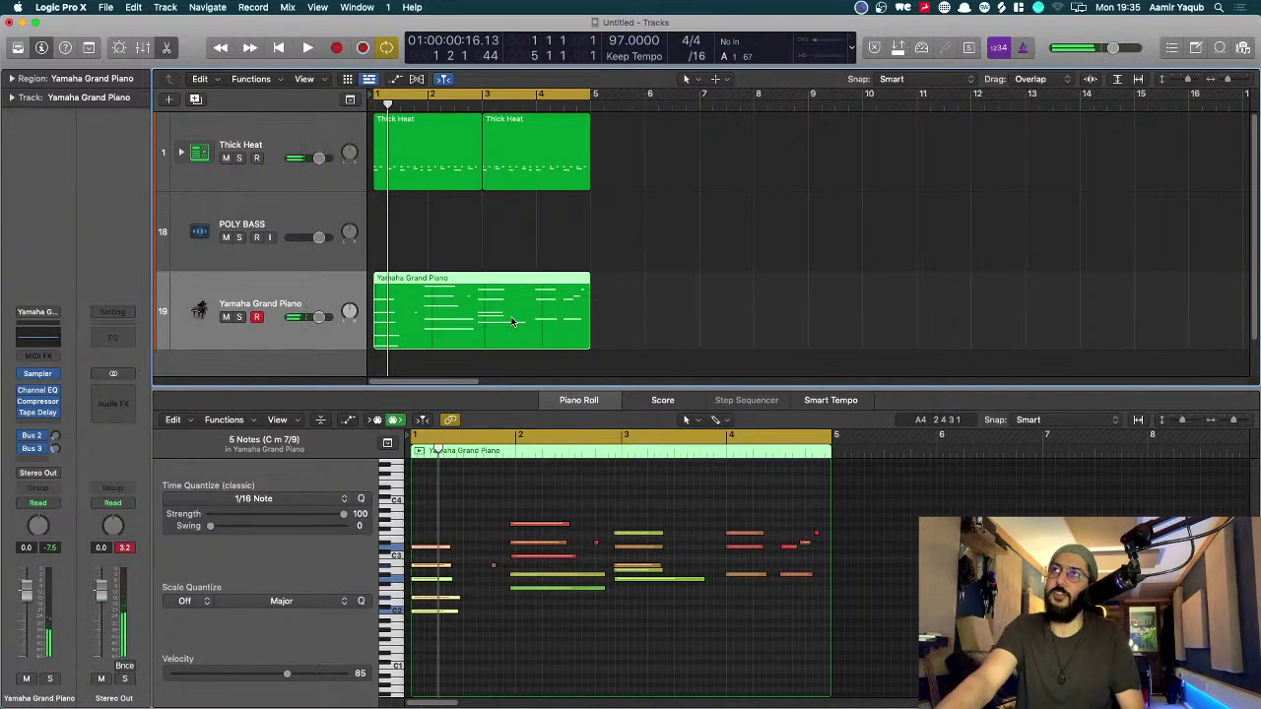
key("r")
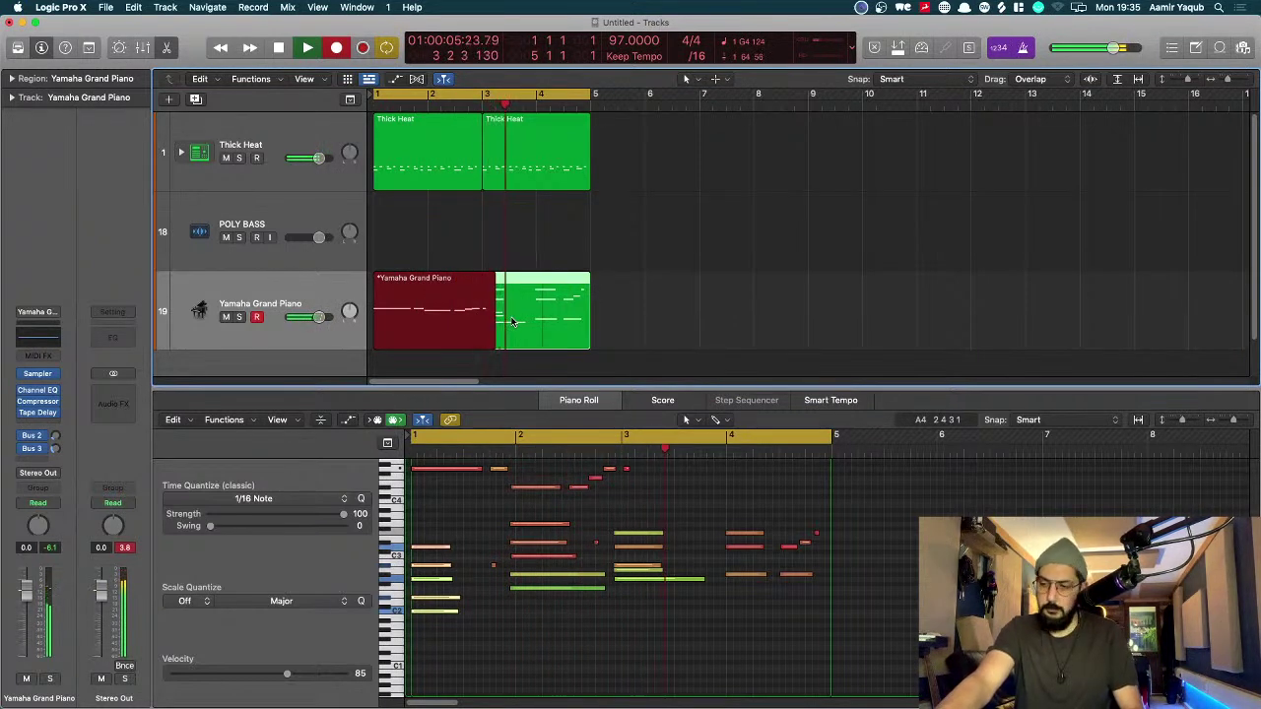
Step: Keep the melody take, lower the long G4 note by two semitones, and play it back
key("space")
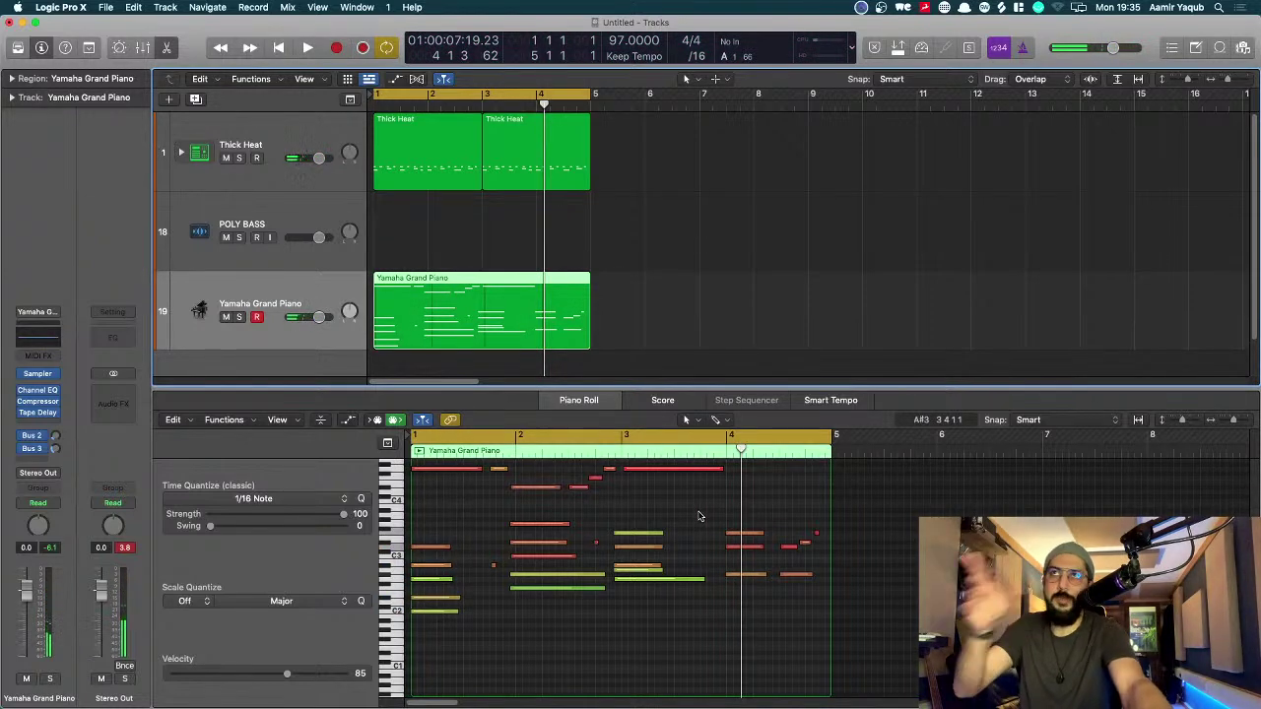
scroll(696, 512, "up", 2)
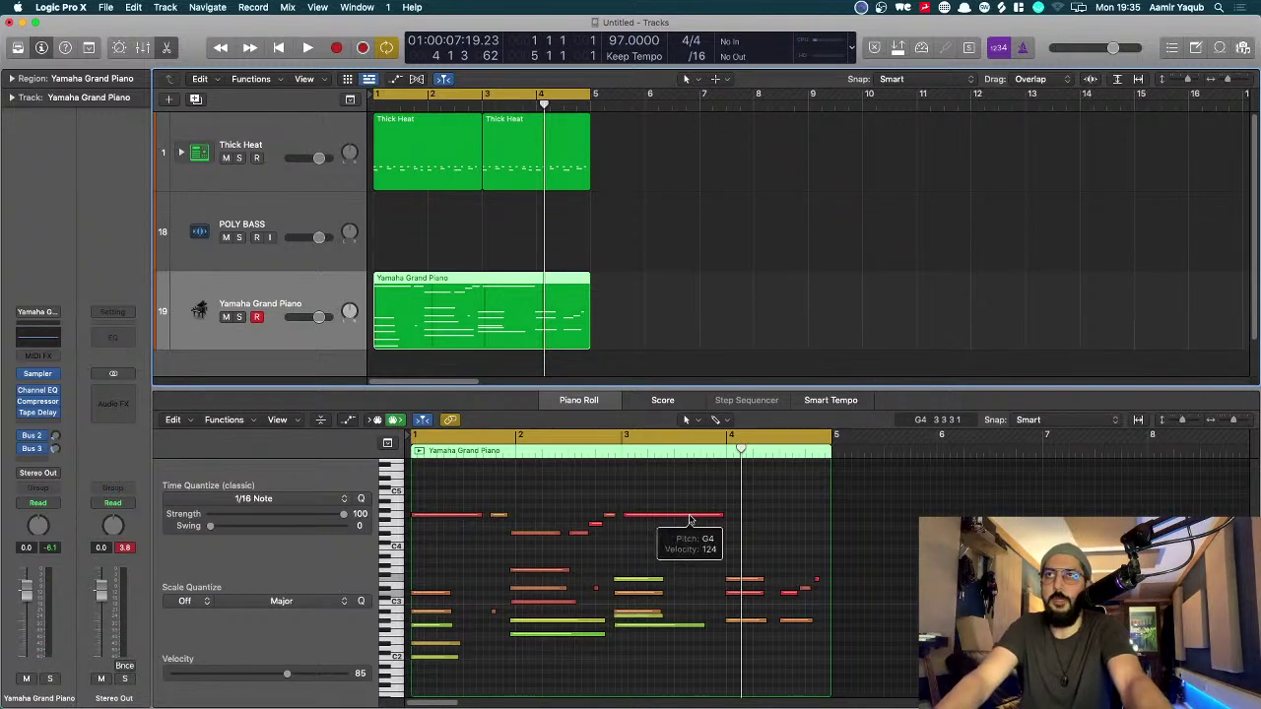
left_click(689, 519)
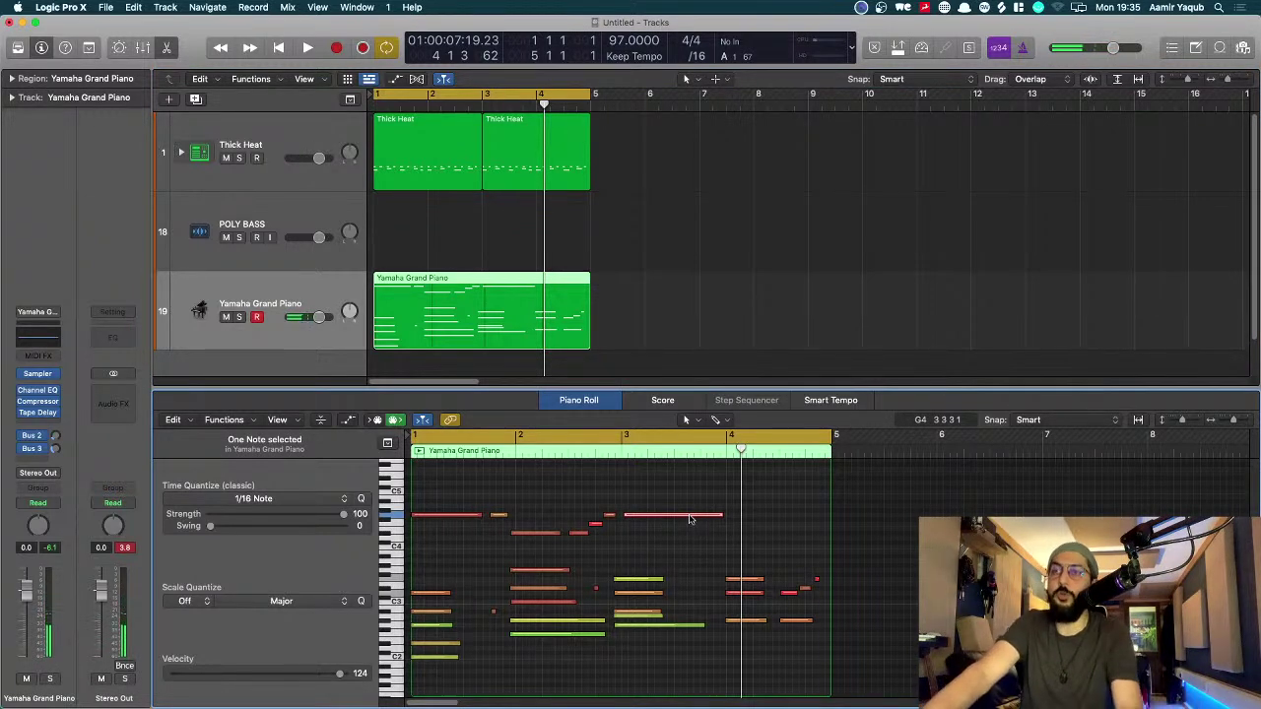
left_click_drag(689, 517, 690, 520)
key("alt+Down")
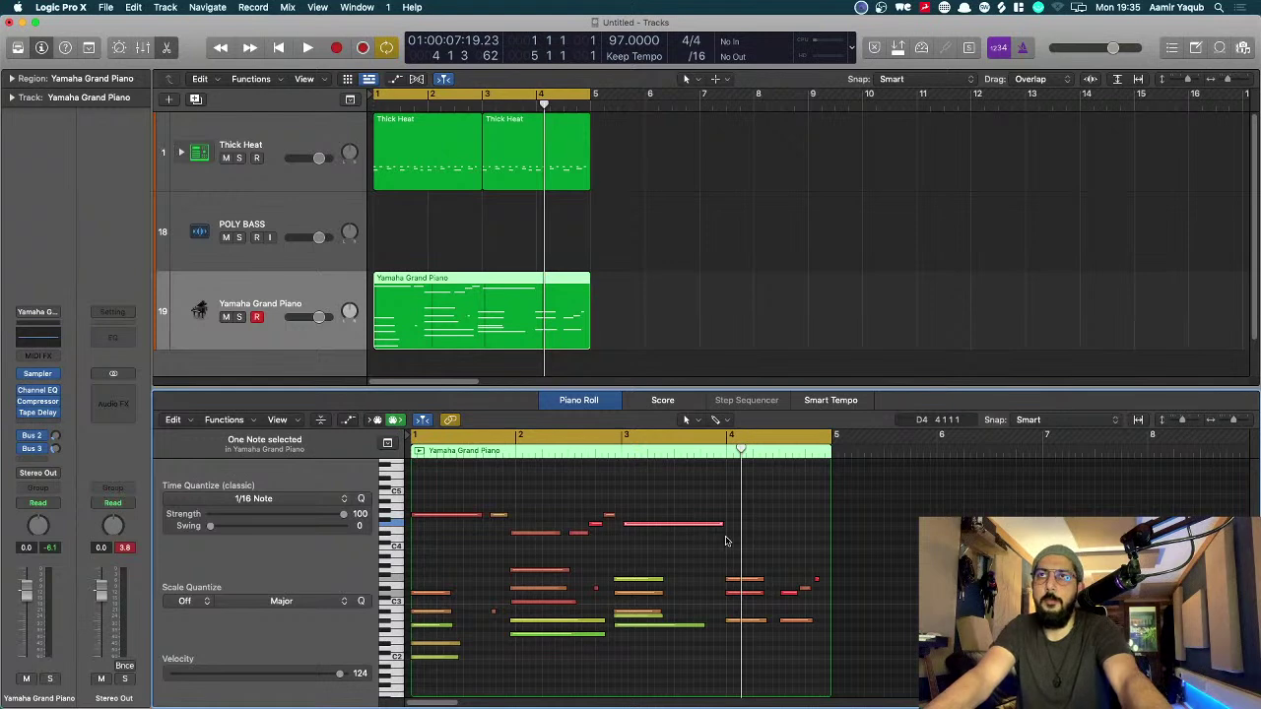
key("space")
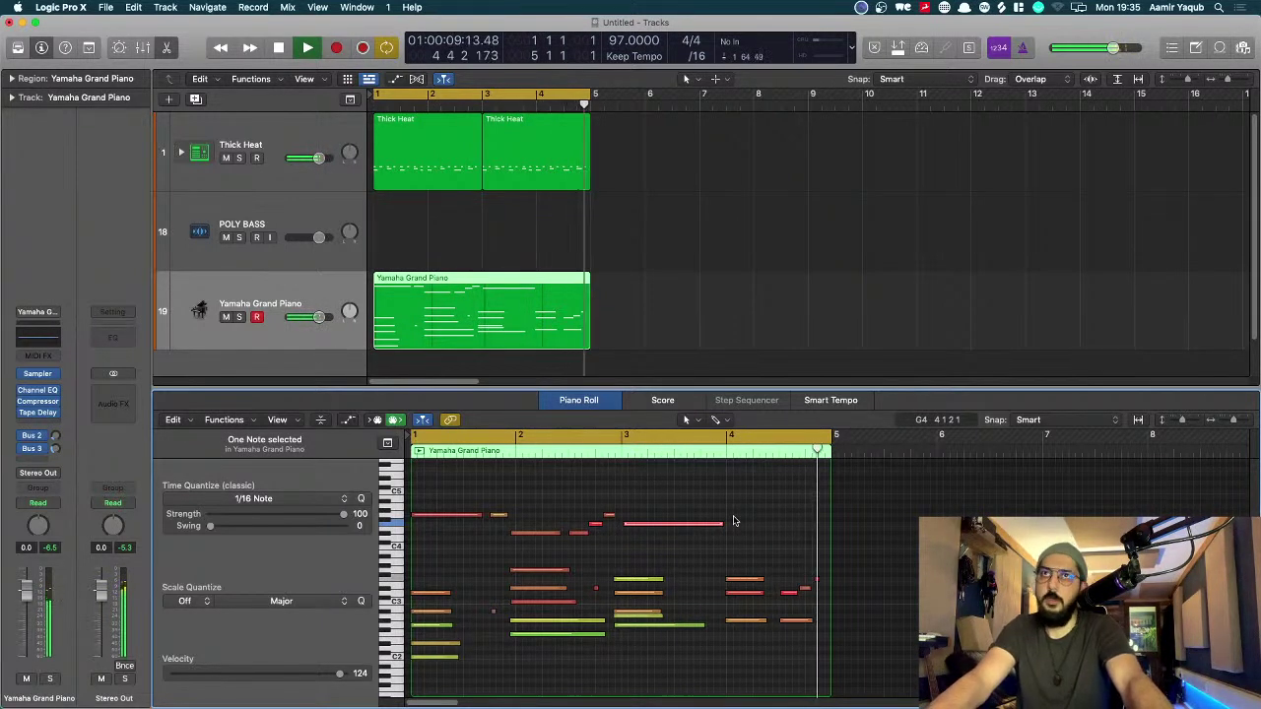
key("space")
left_click(733, 521)
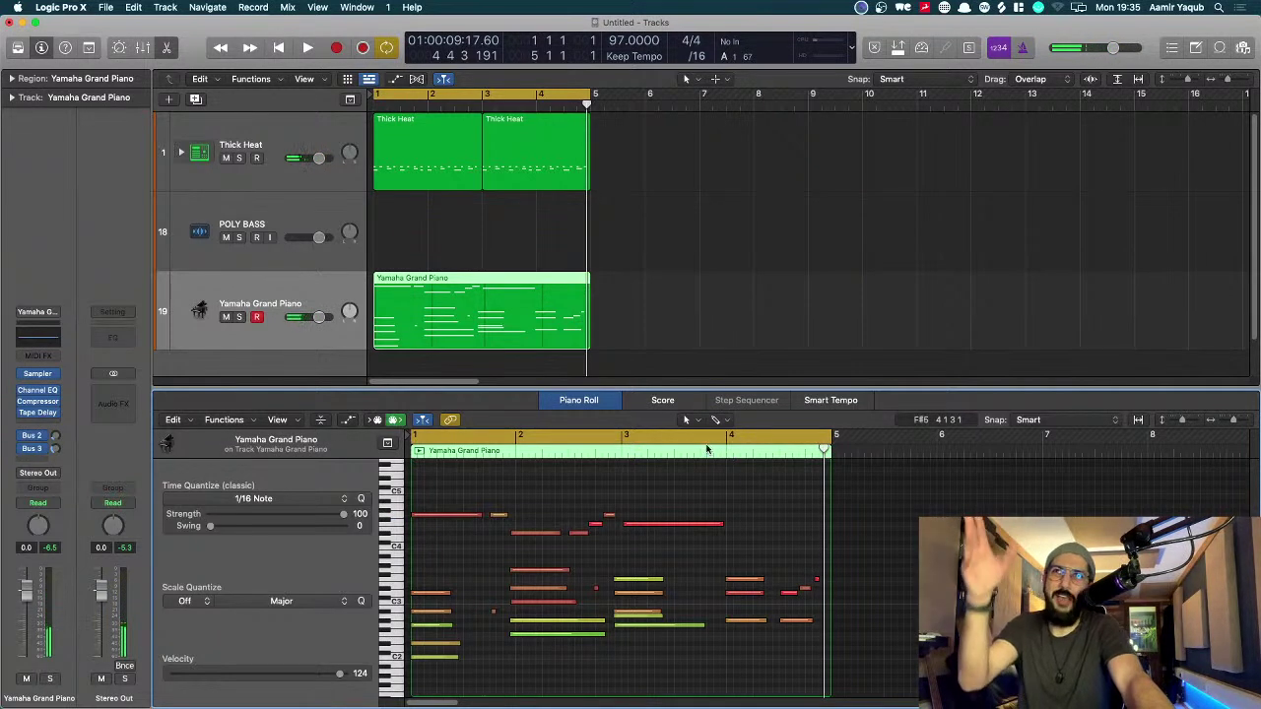
Step: Cycle bars 3–5 from the second Thick Heat region and overdub two more piano notes
left_click(549, 211)
left_click(549, 164)
key("super+u")
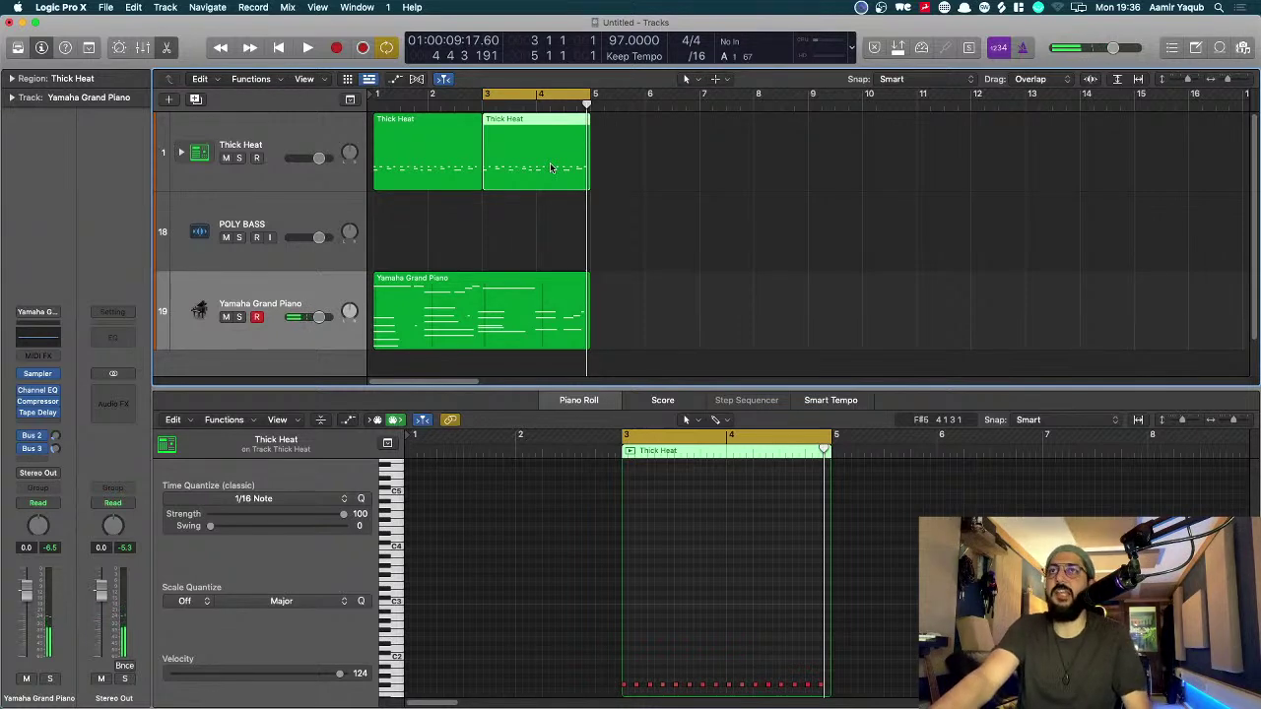
key("r")
key("space")
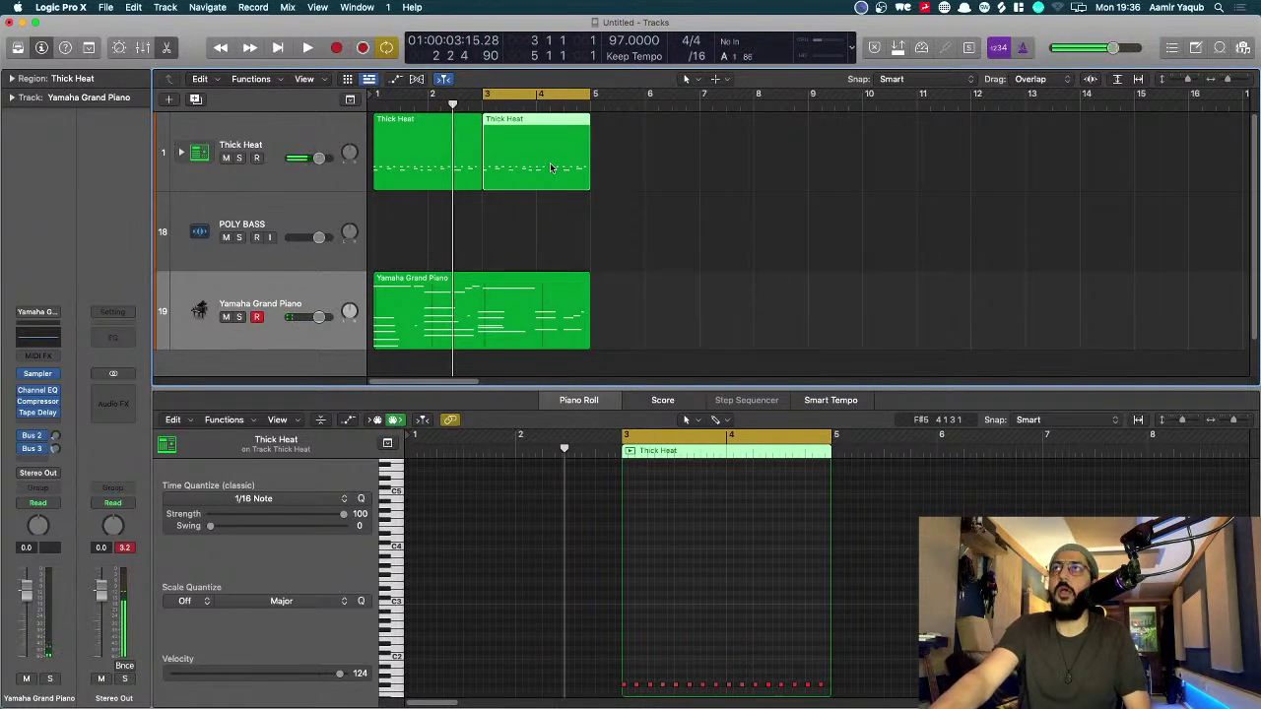
key("r")
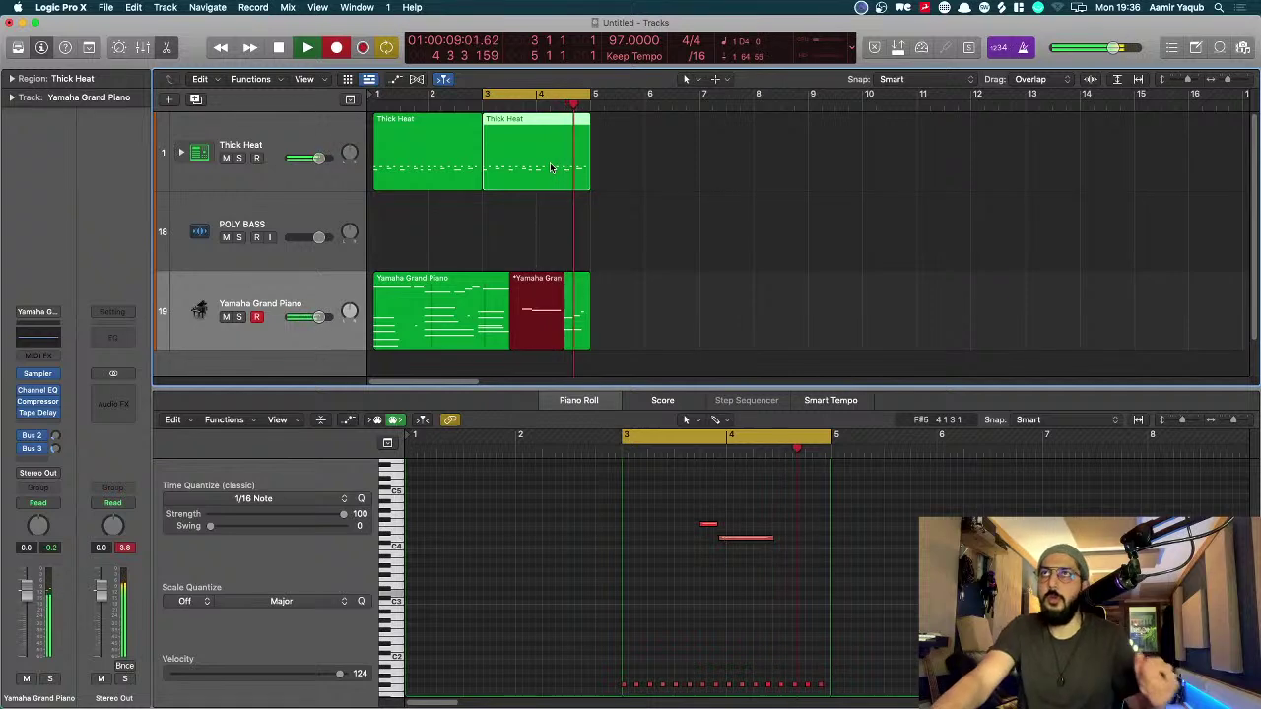
key("space")
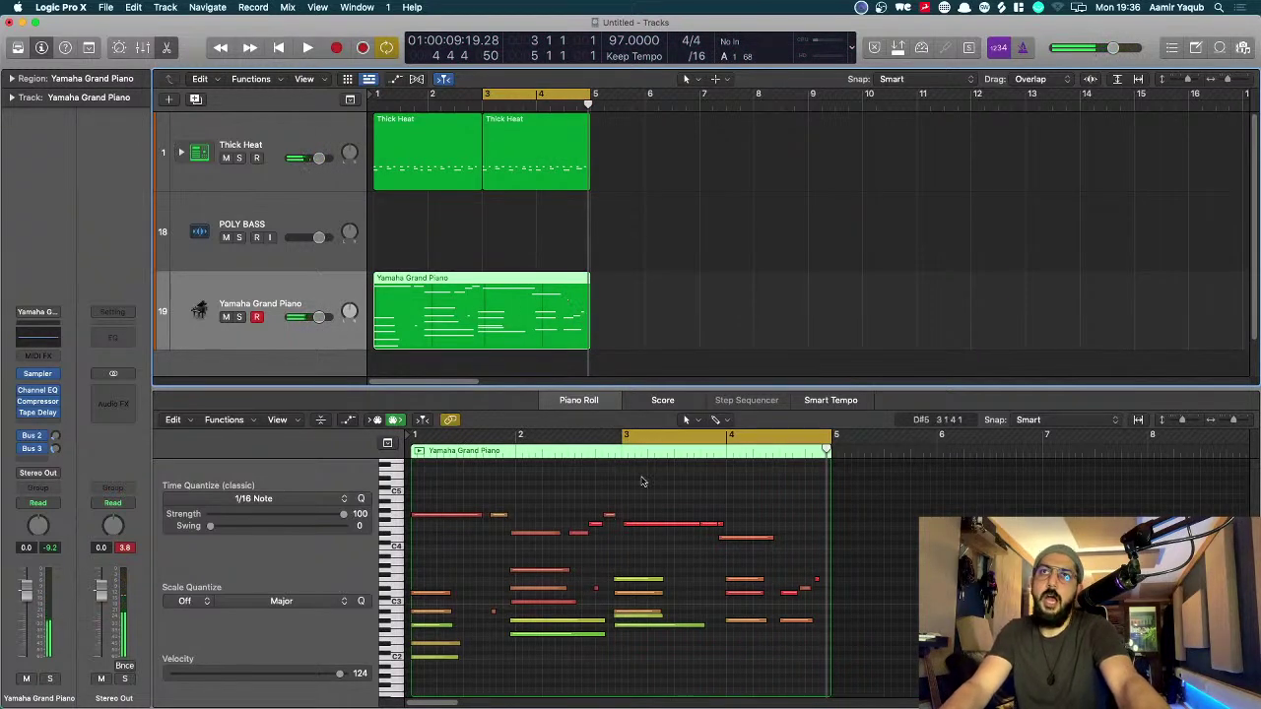
left_click_drag(790, 561, 817, 597)
Step: Shorten the long F4 note at bars 3–4 and raise the three short notes nine semitones
left_click(689, 524)
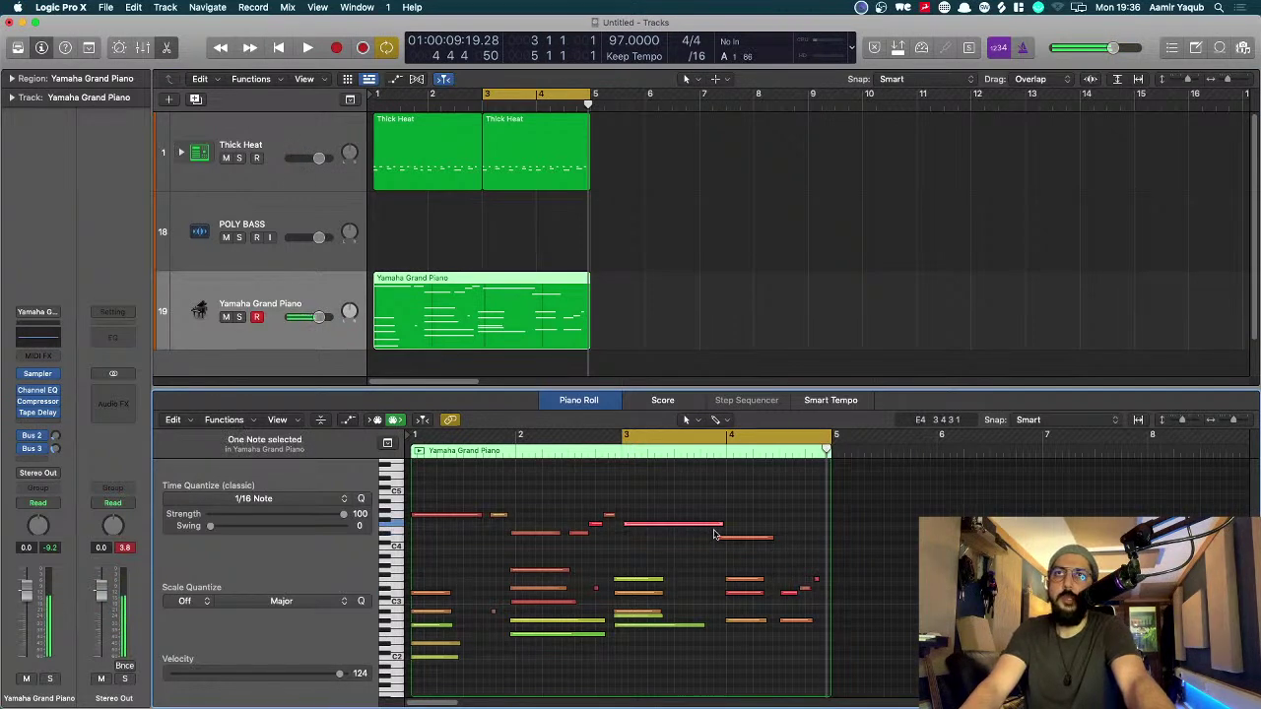
left_click_drag(717, 523, 691, 533)
left_click(788, 576)
left_click_drag(820, 573, 793, 542)
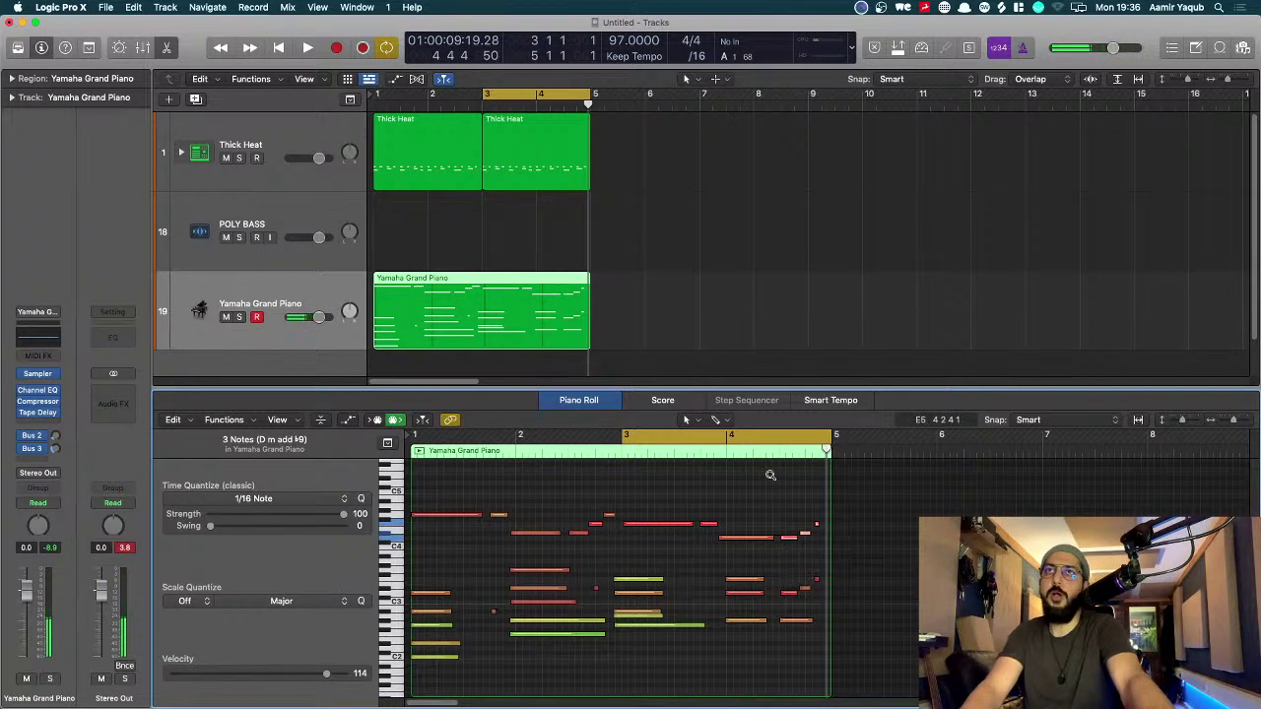
left_click(703, 138)
left_click_drag(703, 138, 450, 149)
Step: Loop and audition bars 1–5, then join the two Thick Heat regions into one
key("u")
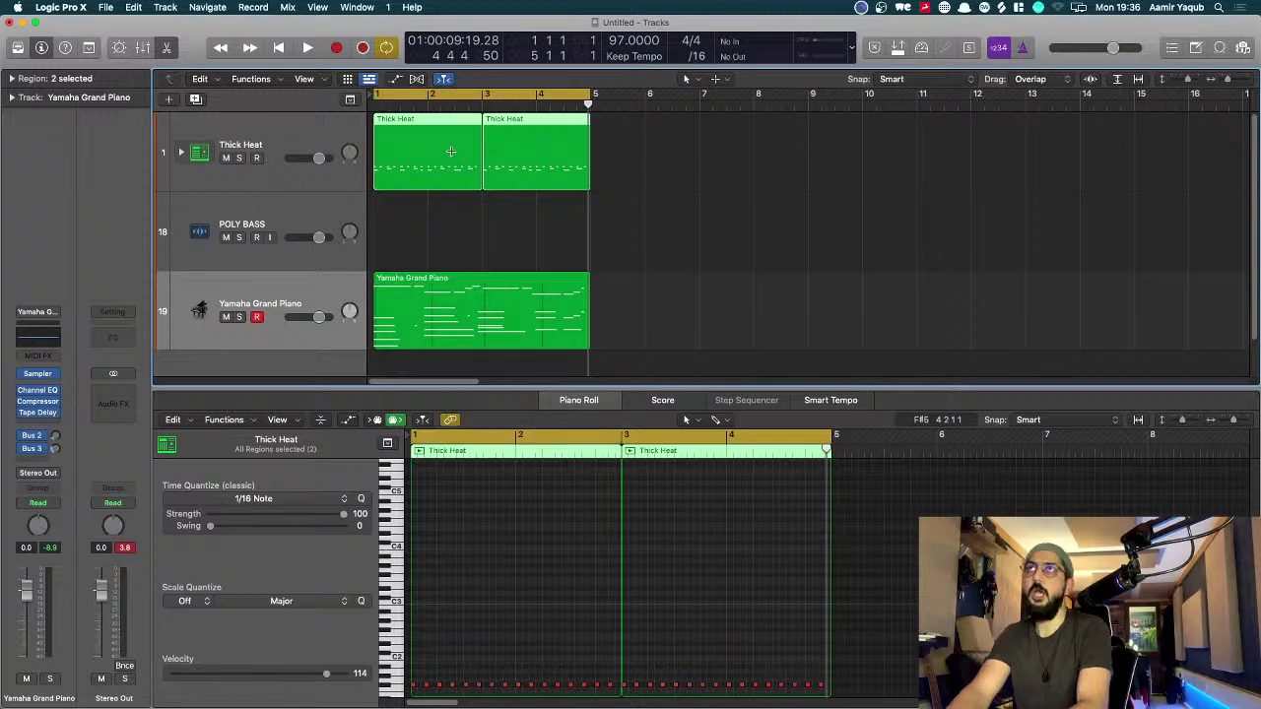
key("space")
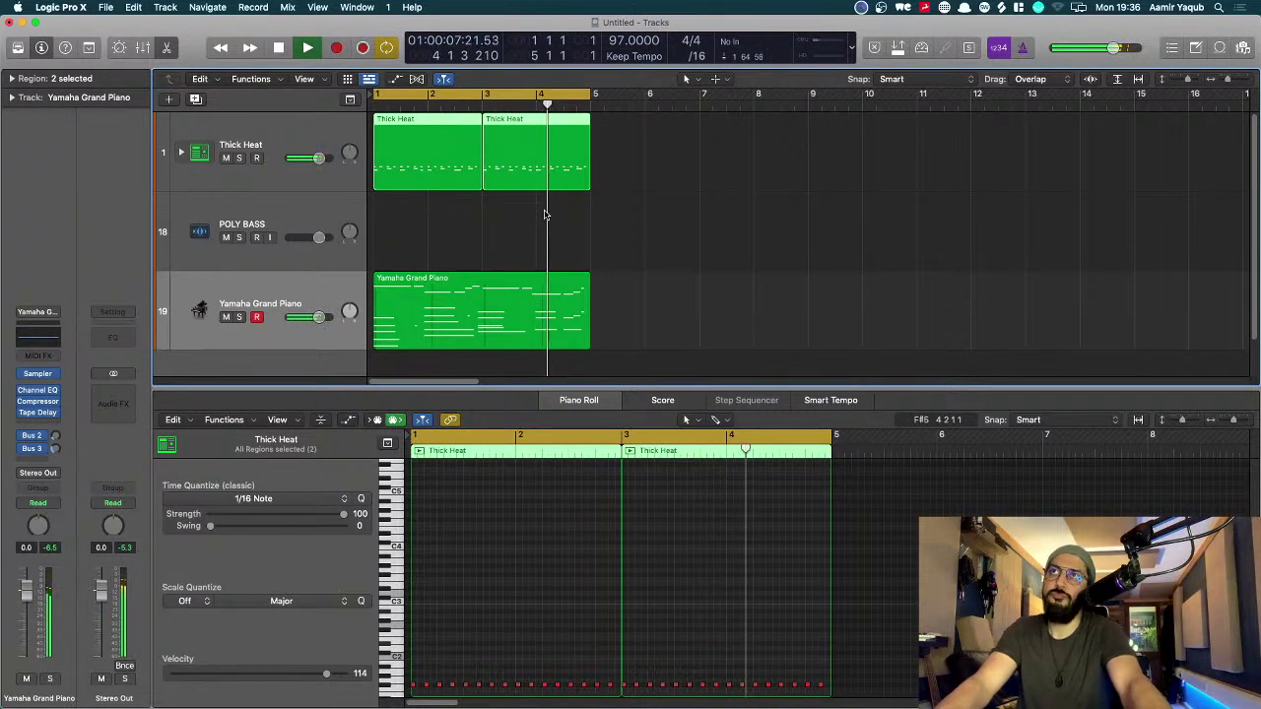
key("space")
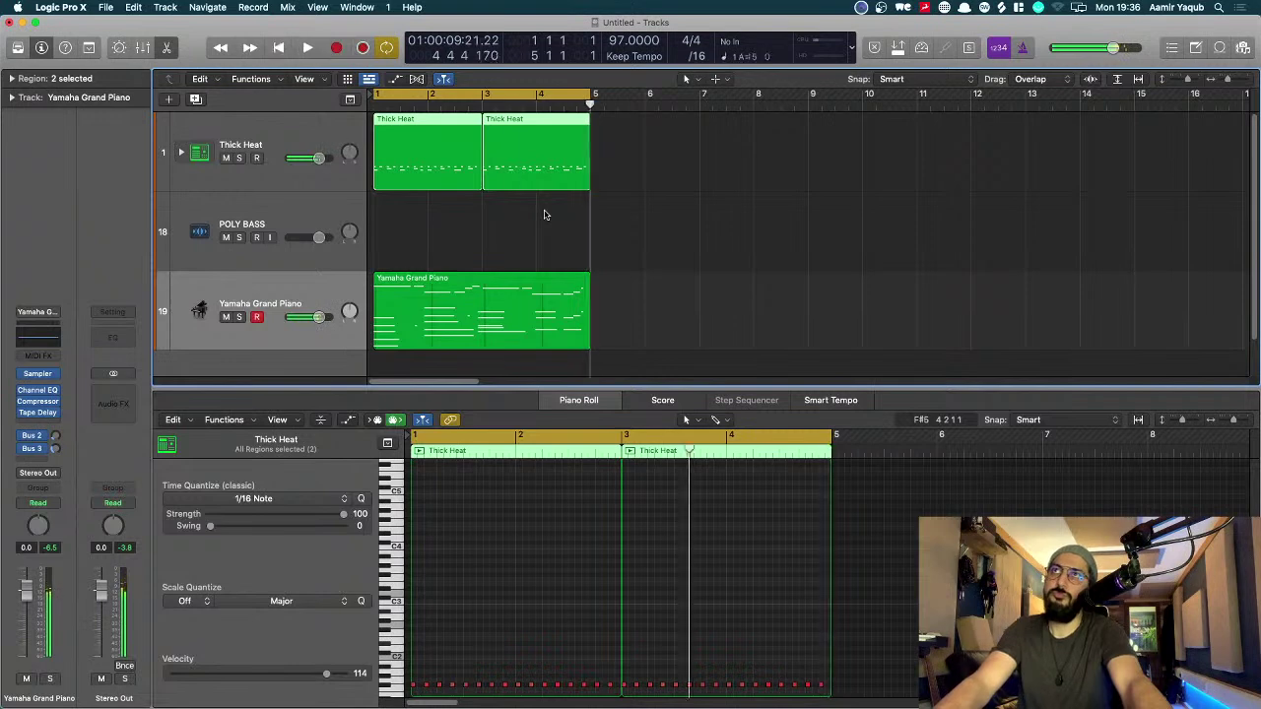
left_click(714, 205)
left_click_drag(706, 173, 430, 158)
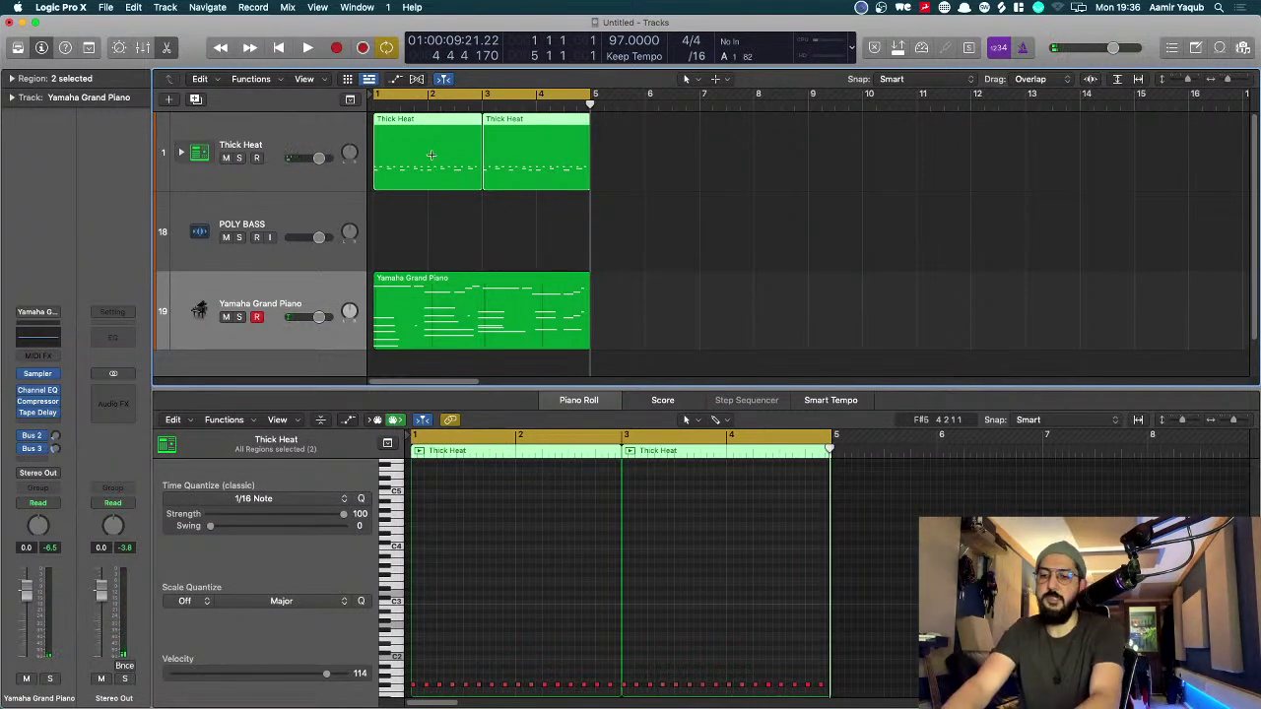
key("super+j")
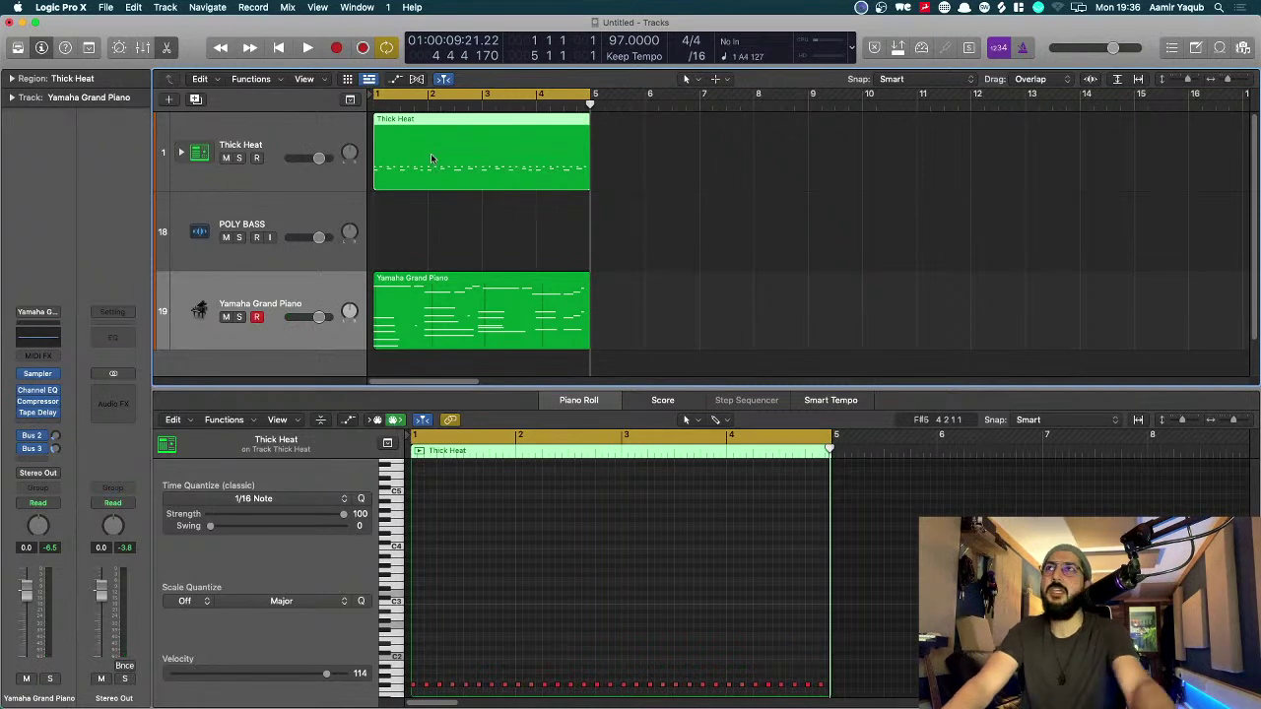
Step: Repeat the drum and piano regions into bars 5–9, turn off Cycle, and play across bar 5
left_click(682, 231)
left_click_drag(670, 148, 497, 313)
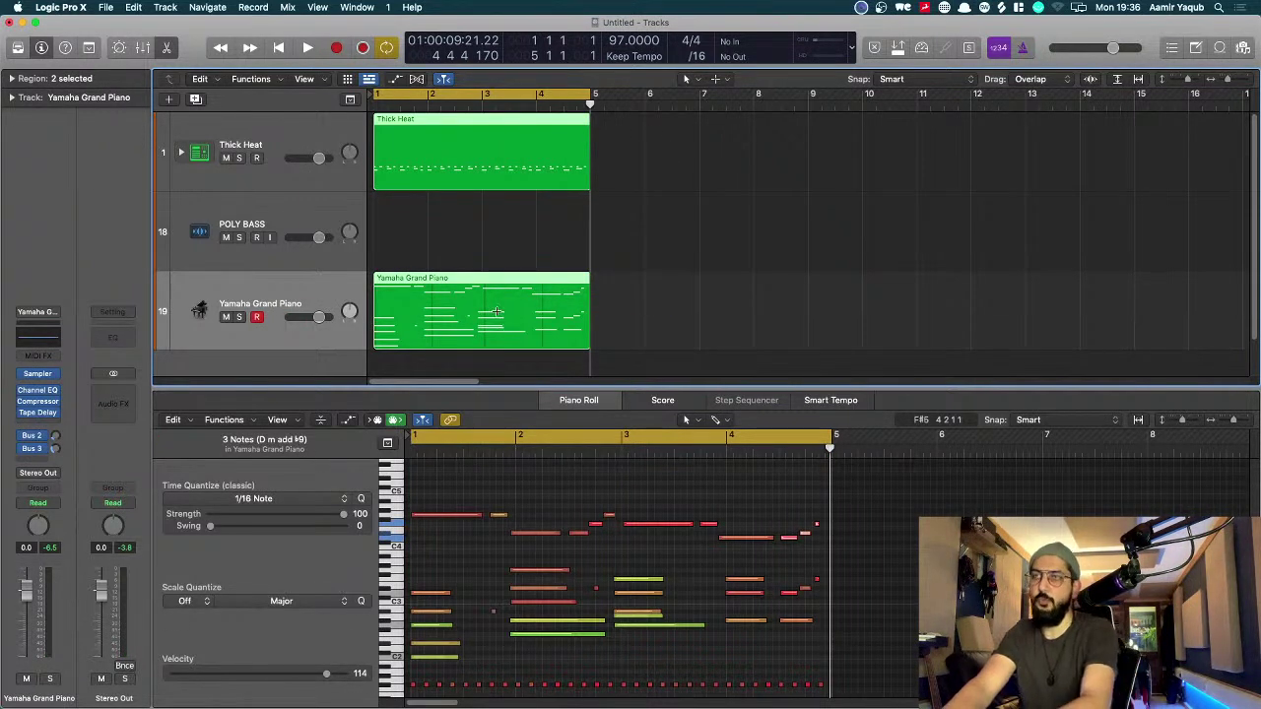
key("super+r")
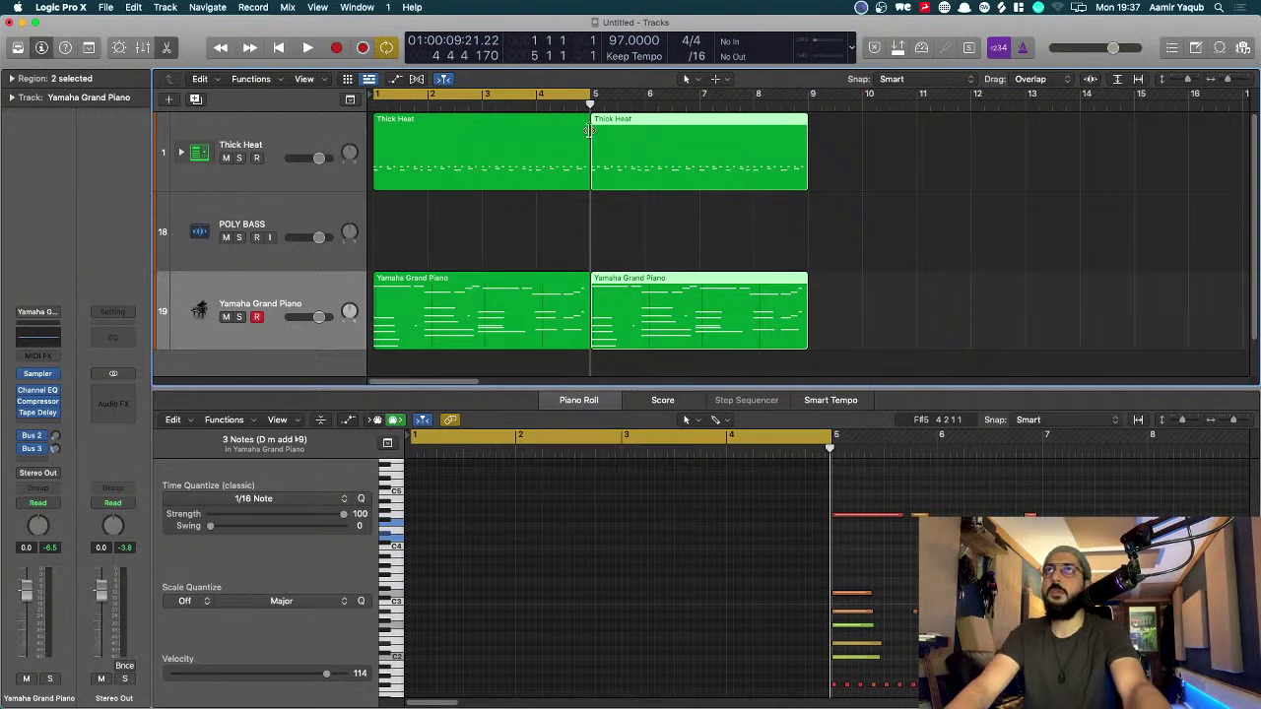
left_click(525, 99)
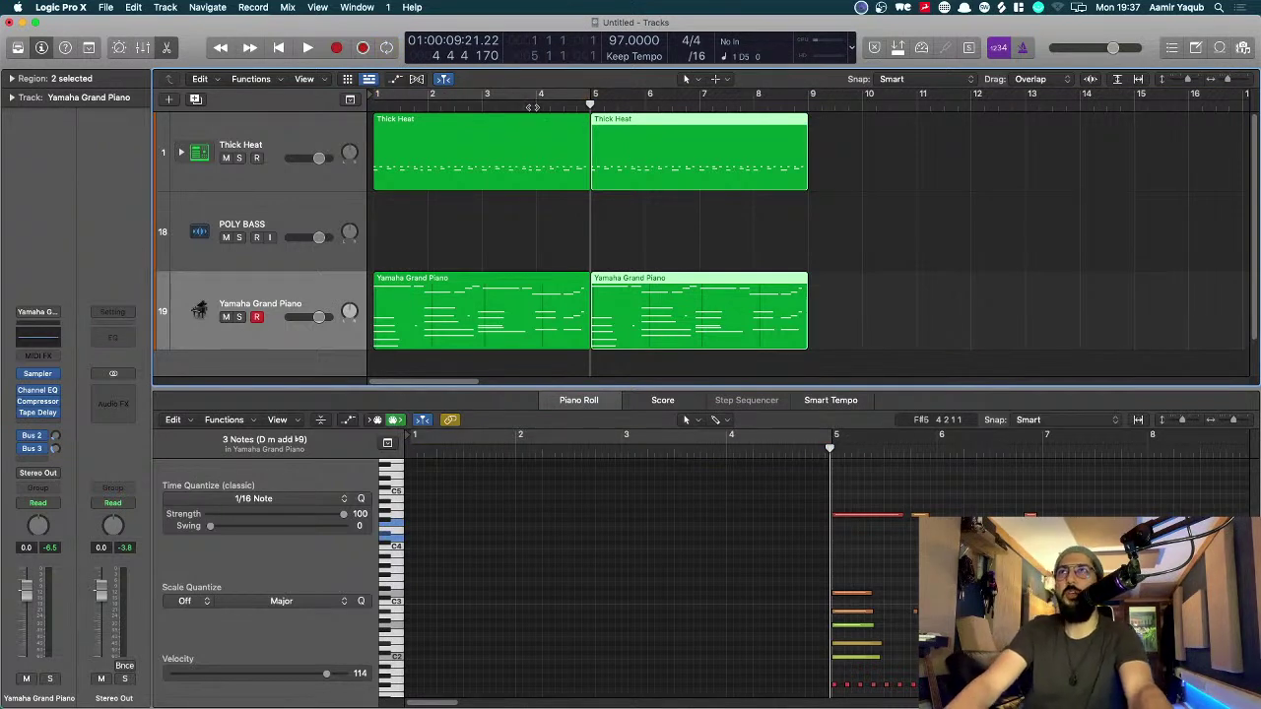
left_click(530, 102)
key("space")
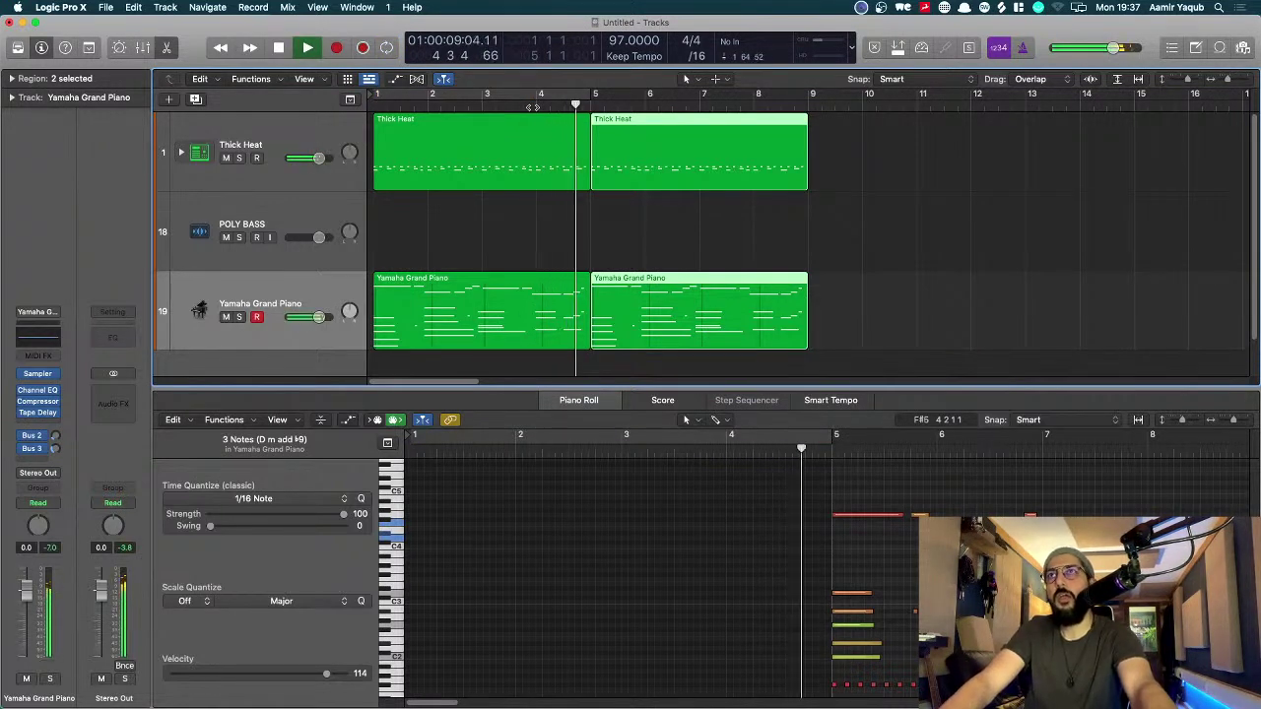
key("space")
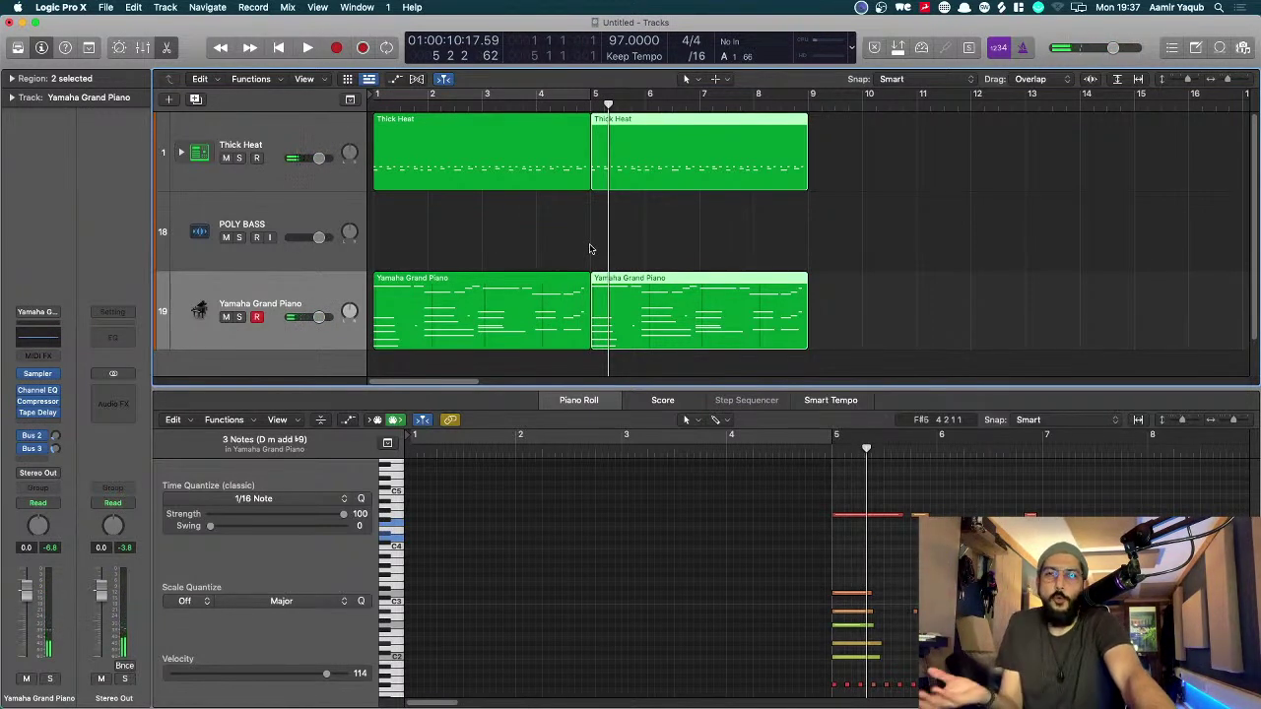
left_click(590, 249)
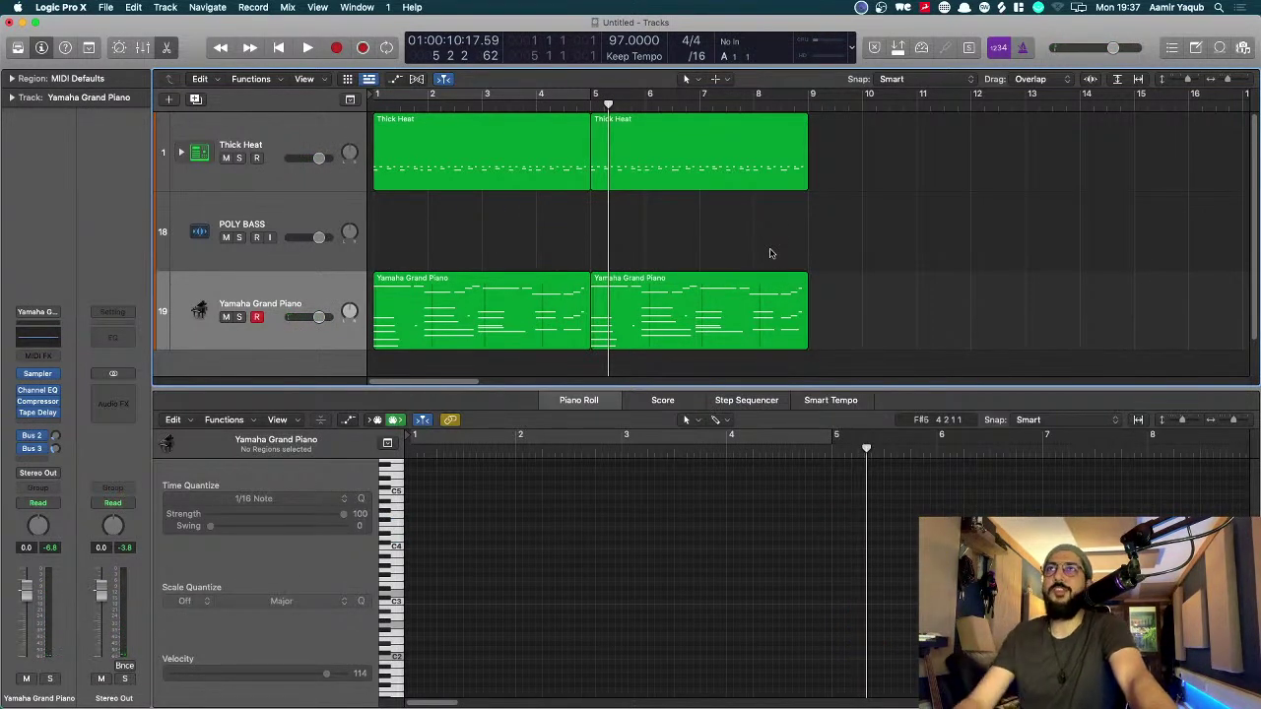
Step: Zoom out with Cmd-Left to show more bars and select the POLY BASS track
key("super+Left")
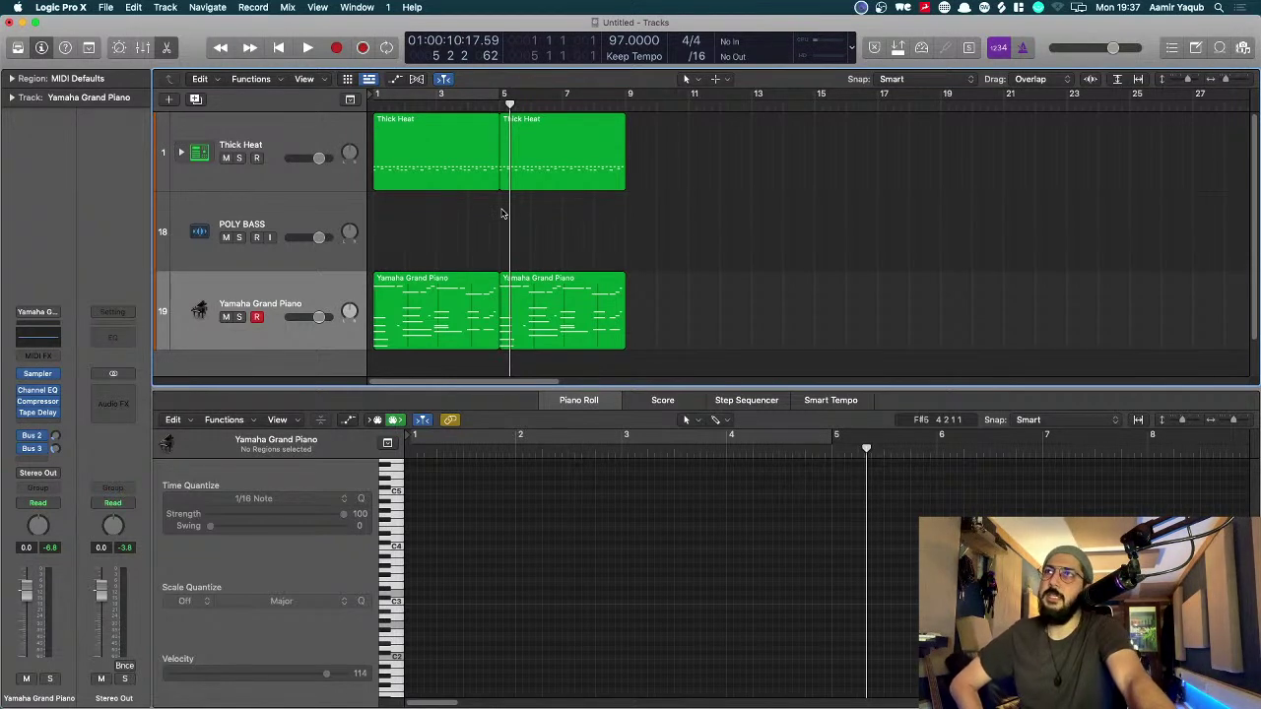
left_click(329, 209)
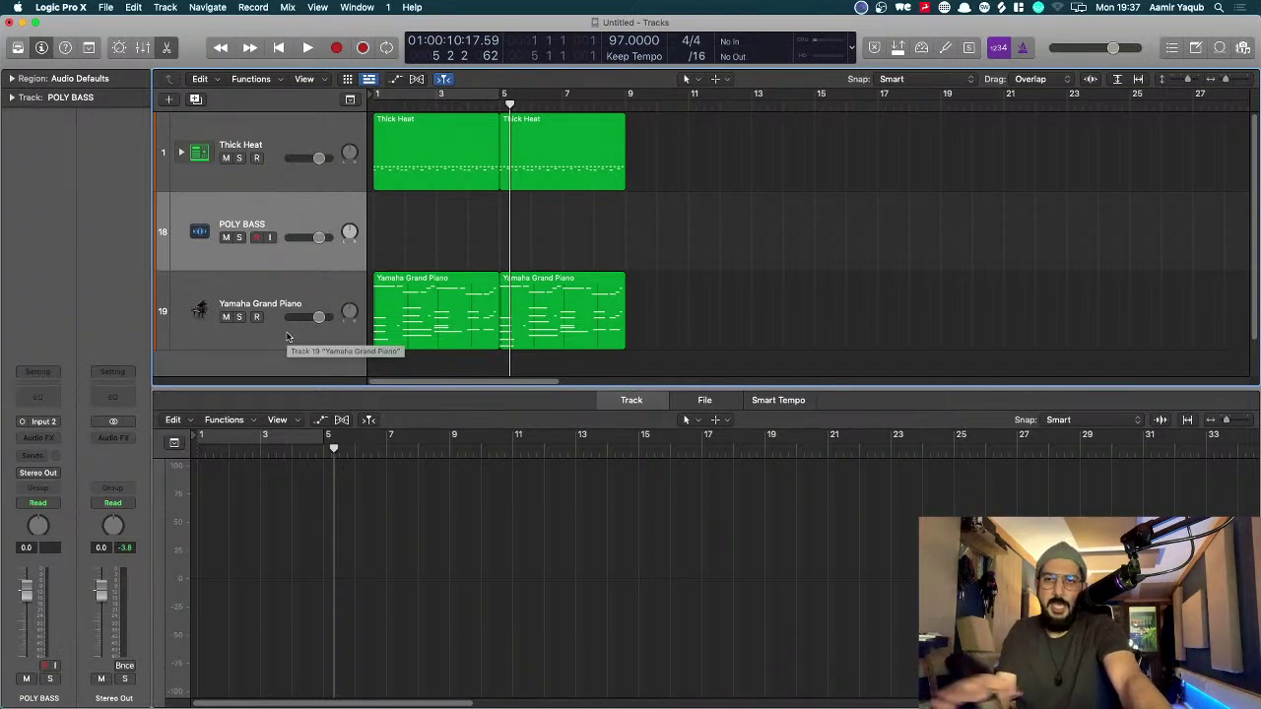
Step: Enable POLY BASS input monitoring, cycle bars 1–5, and reset its peak level readout
left_click(272, 237)
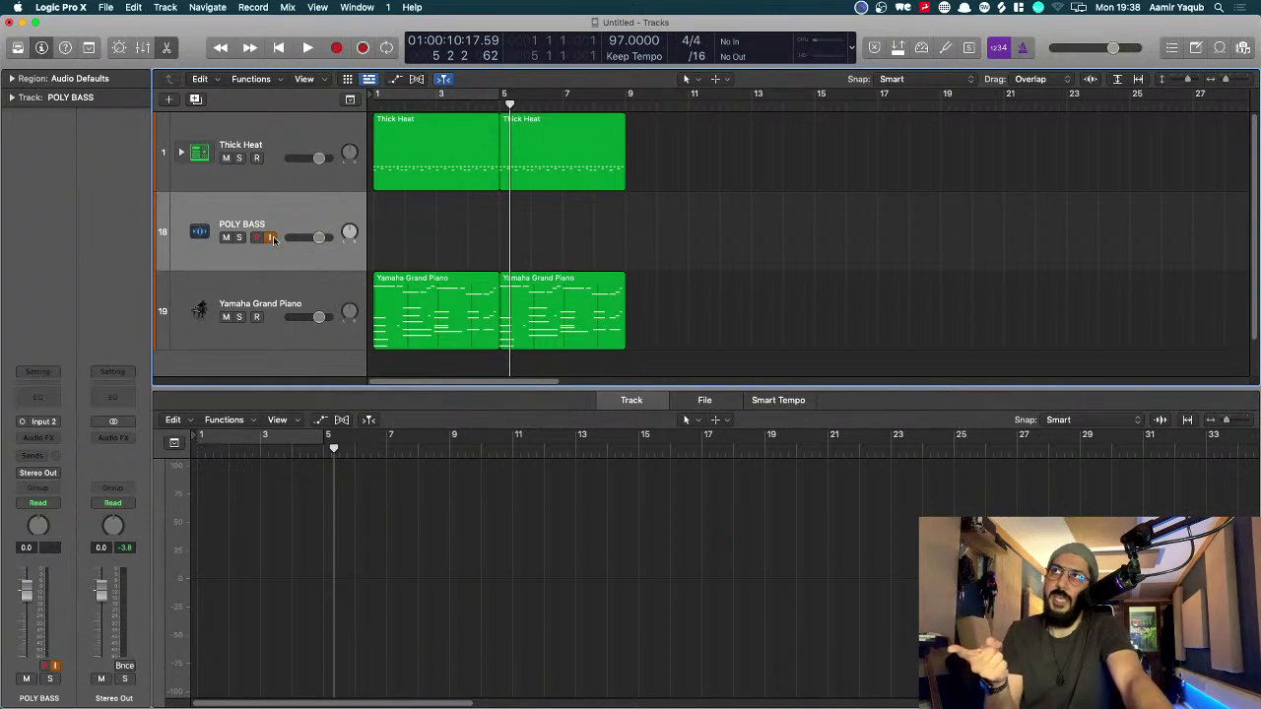
key("c")
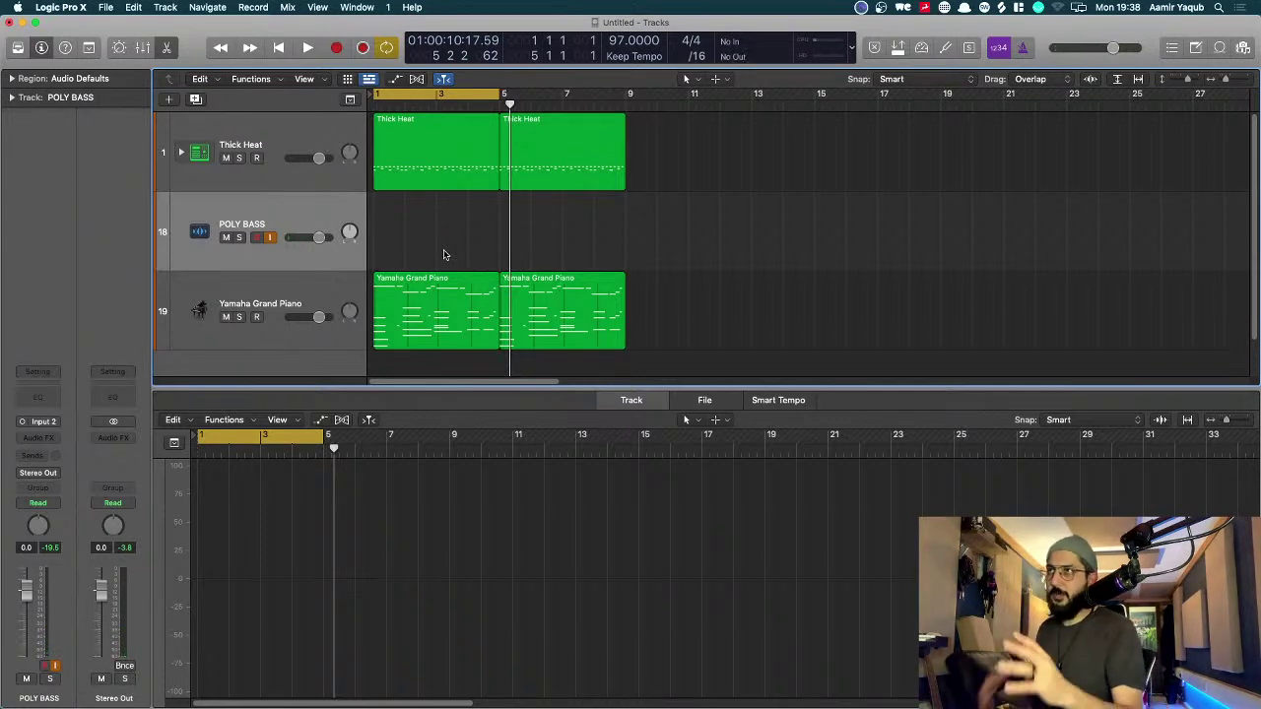
left_click(55, 550)
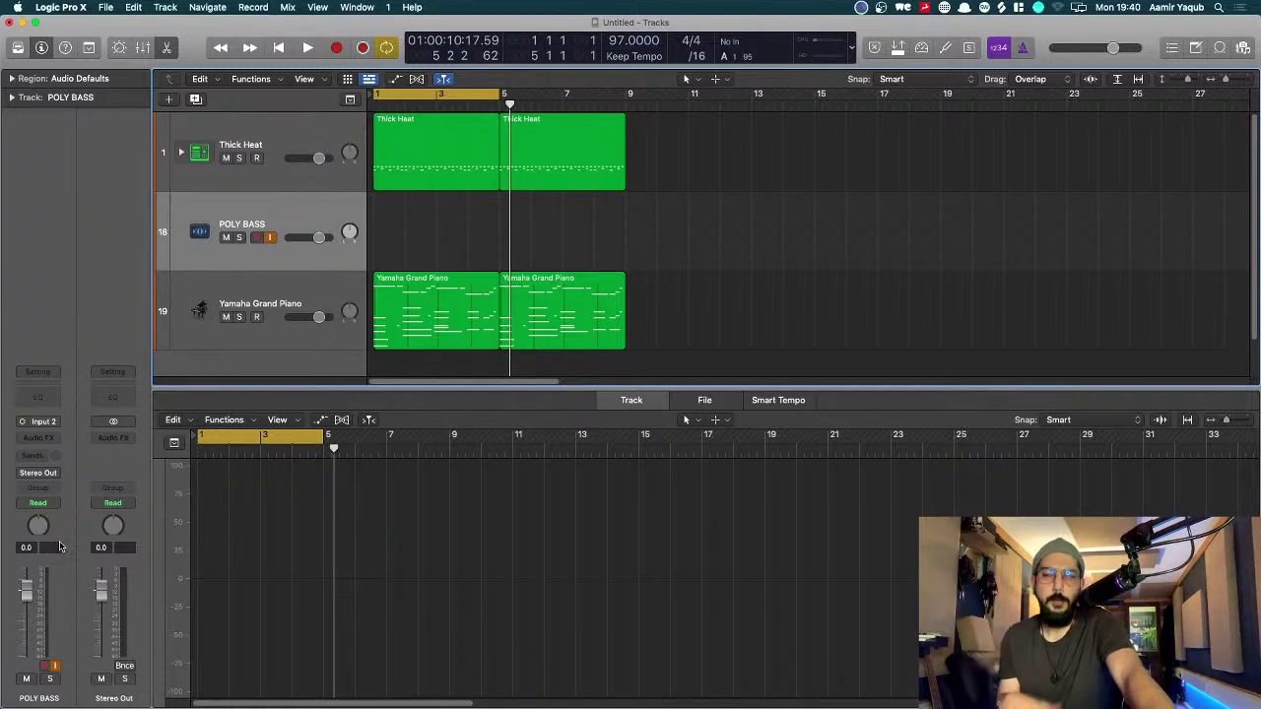
Step: Solo the Thick Heat drum track and start playback from the loop start
left_click(325, 301)
left_click(276, 141)
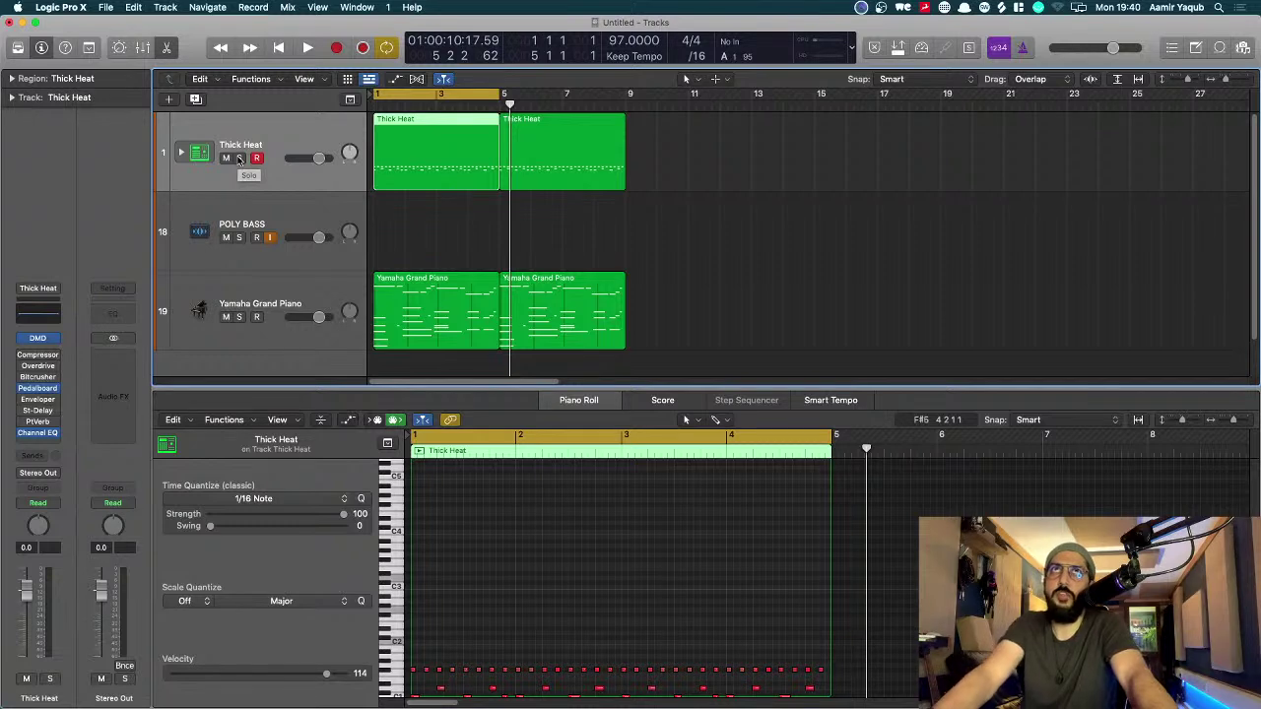
left_click(239, 159)
key("space")
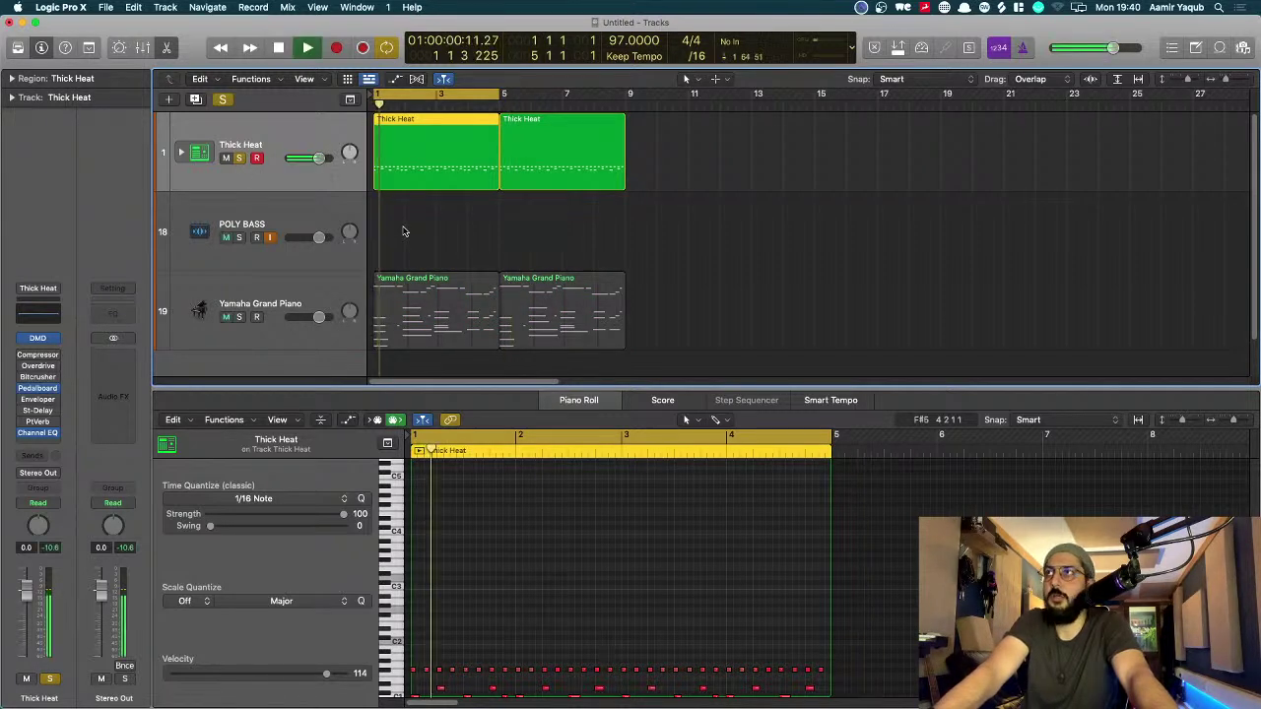
Step: Solo Yamaha Grand Piano, unsolo Thick Heat, and replay so only the piano sounds
left_click(238, 317)
left_click(239, 158)
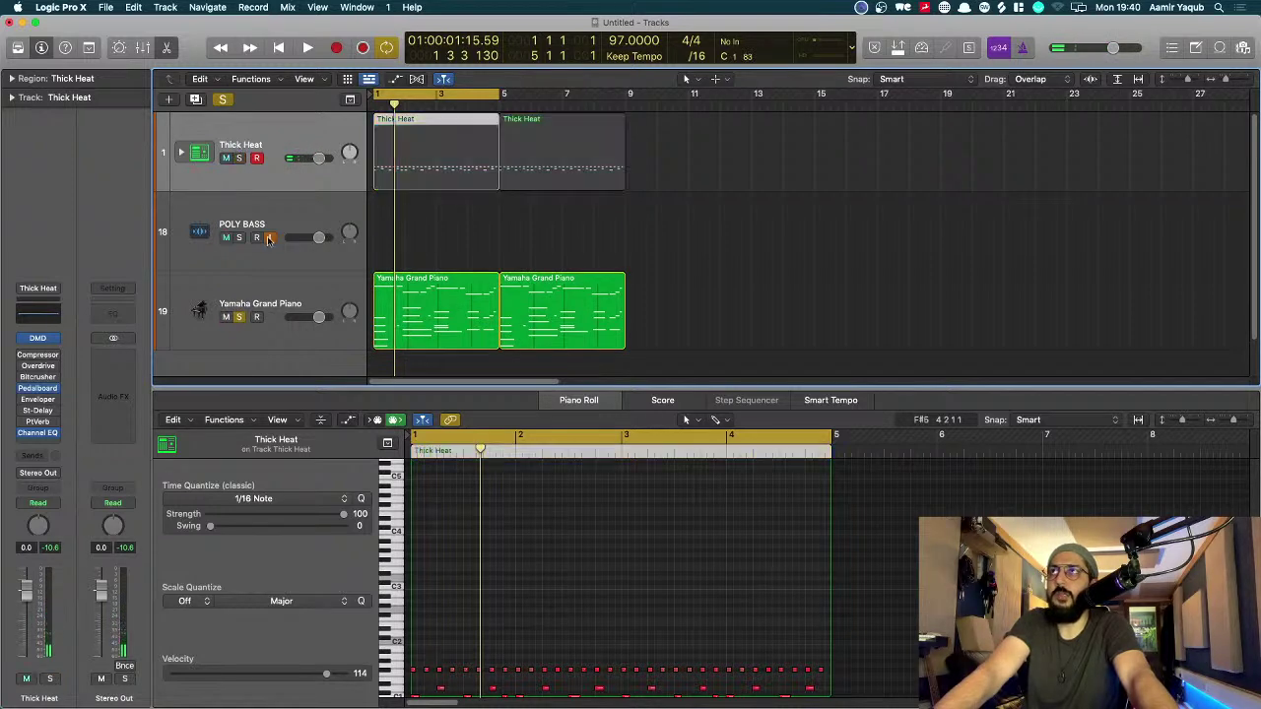
left_click(294, 305)
key("space")
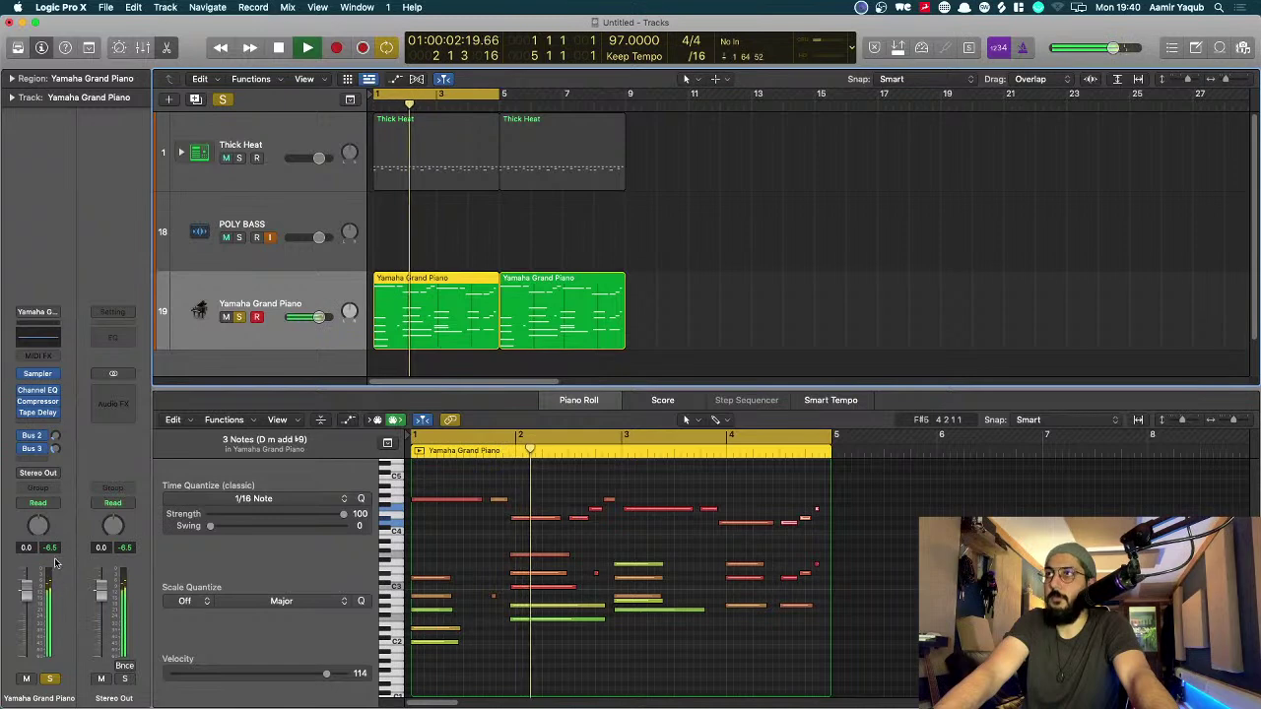
key("space")
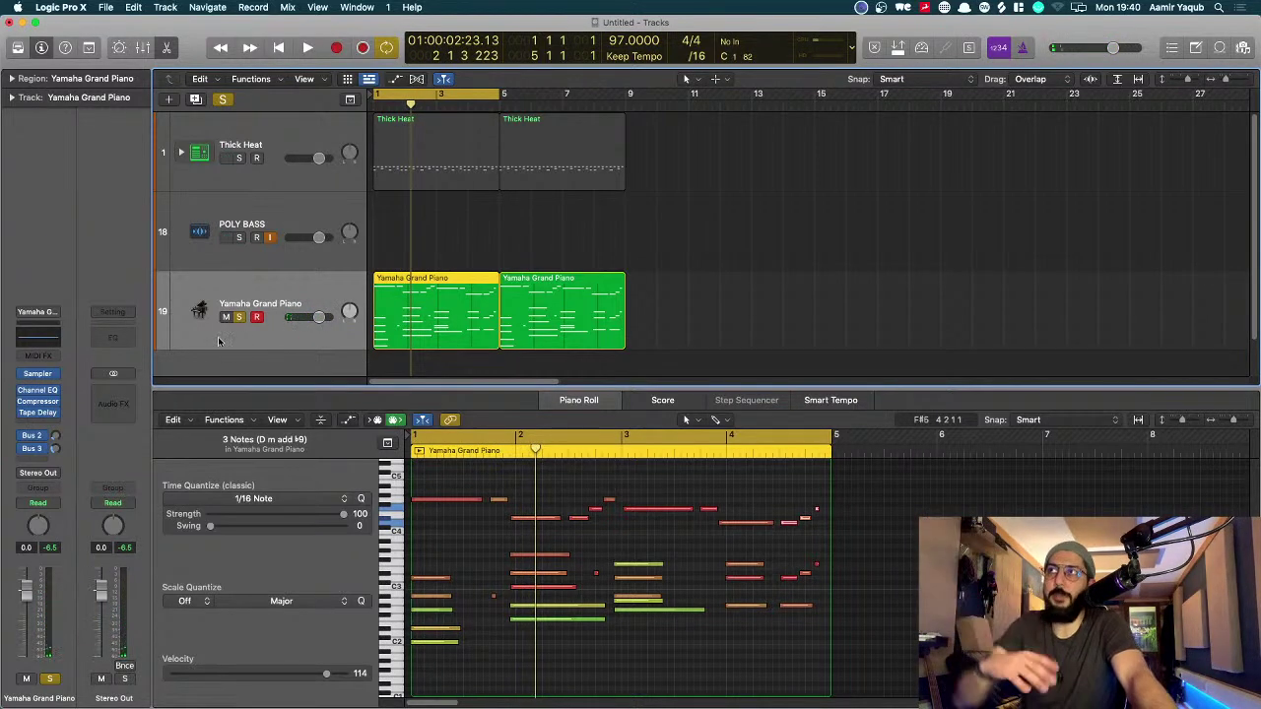
mouse_move(42, 378)
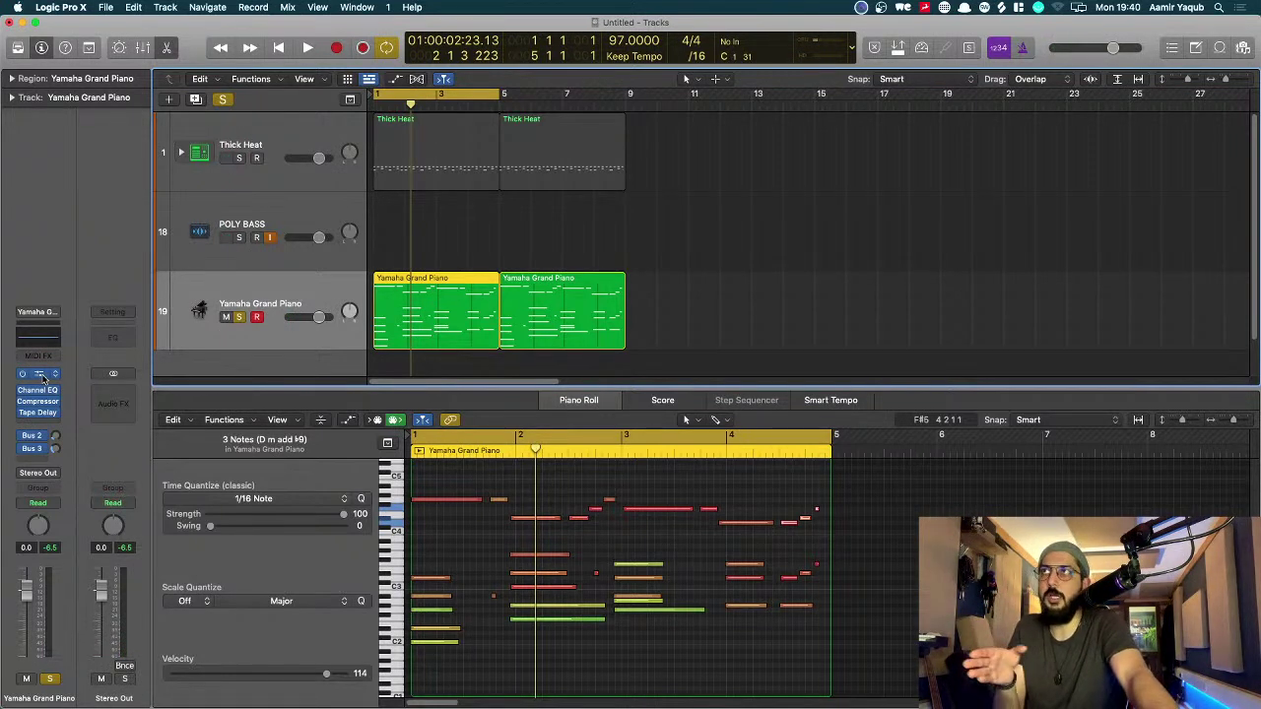
Step: Lower the piano Sampler's Amp Volume to about -26 dB, audition it, and unsolo the piano
left_click(40, 375)
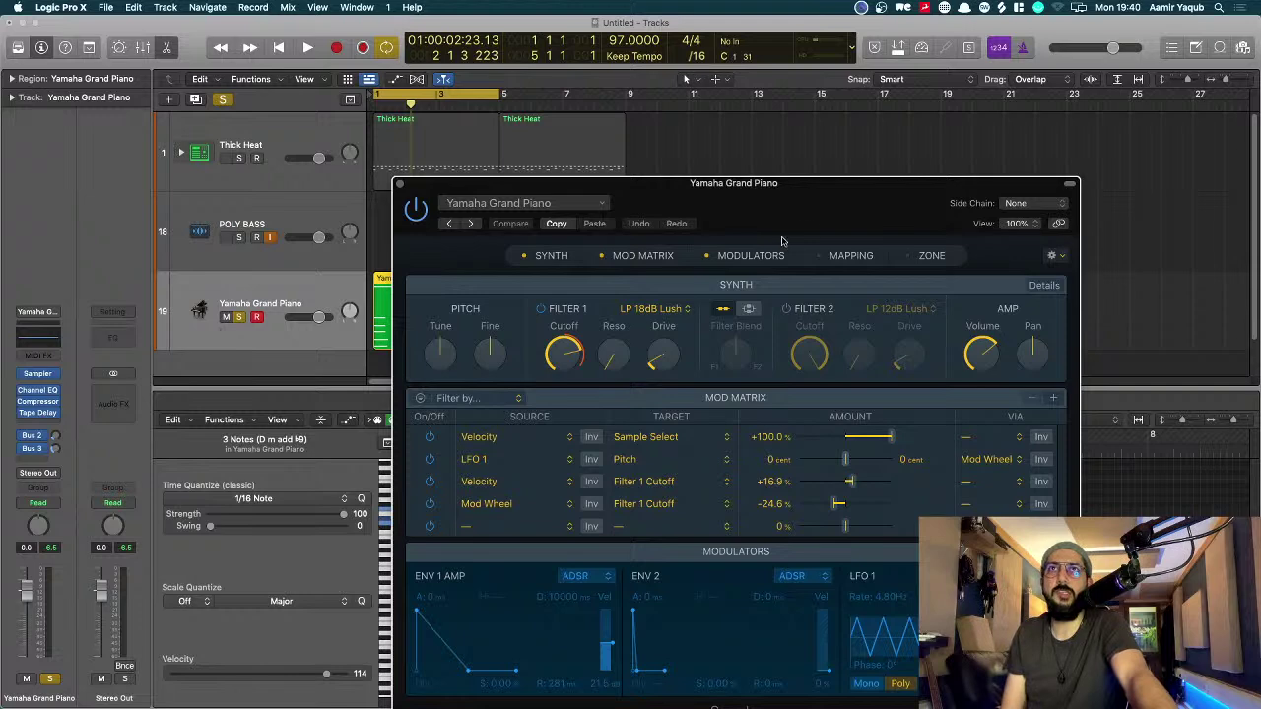
left_click_drag(781, 243, 833, 149)
mouse_move(1047, 256)
left_click_drag(1047, 256, 1043, 280)
key("space")
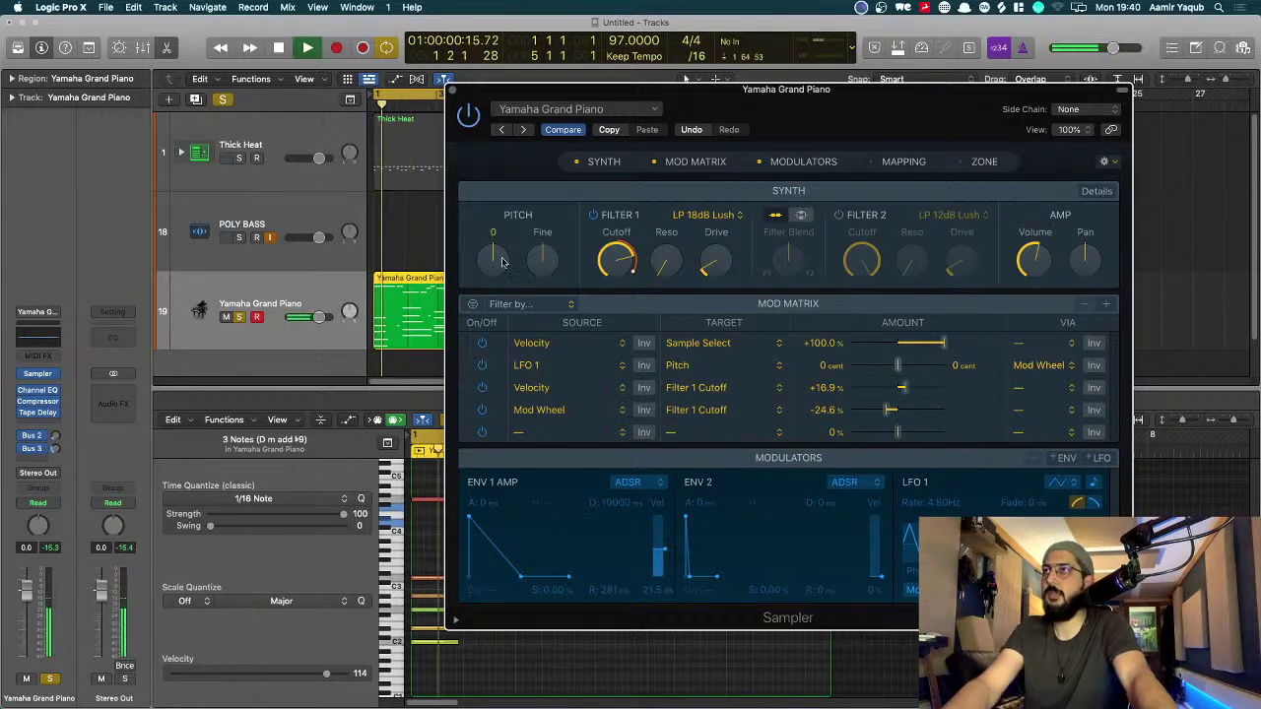
scroll(1033, 263, "up", 2)
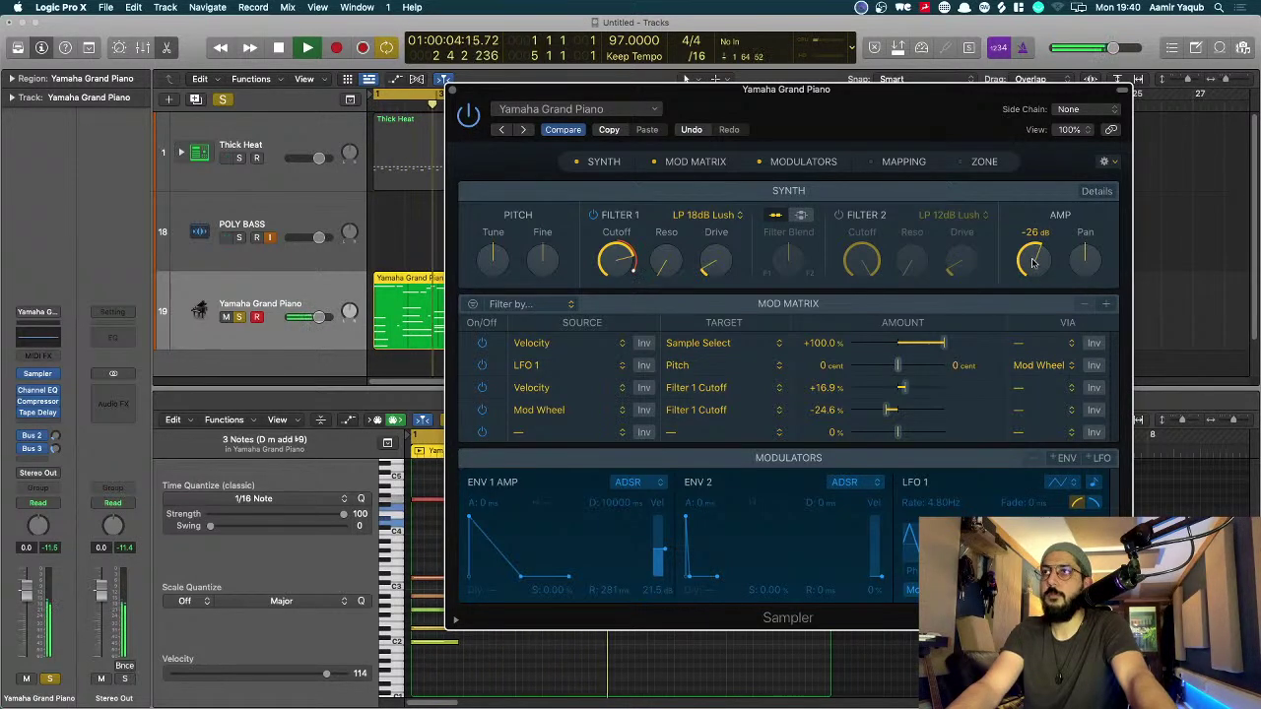
key("space")
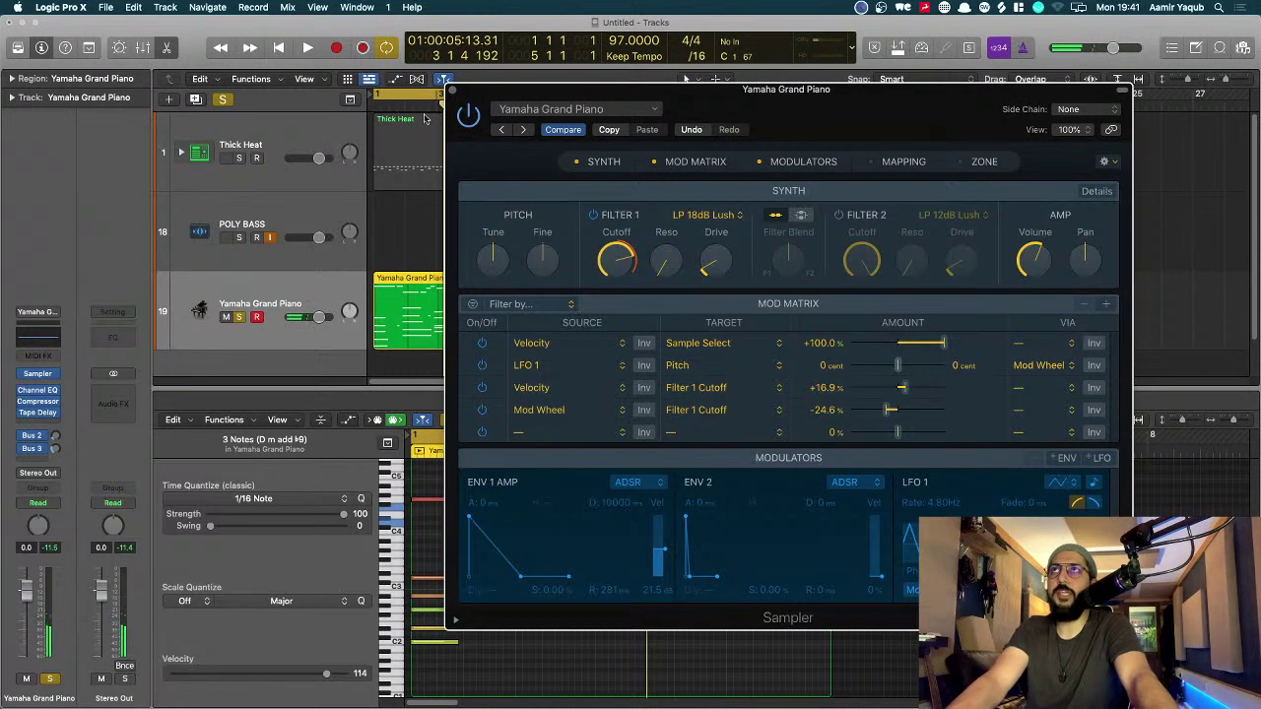
left_click(453, 91)
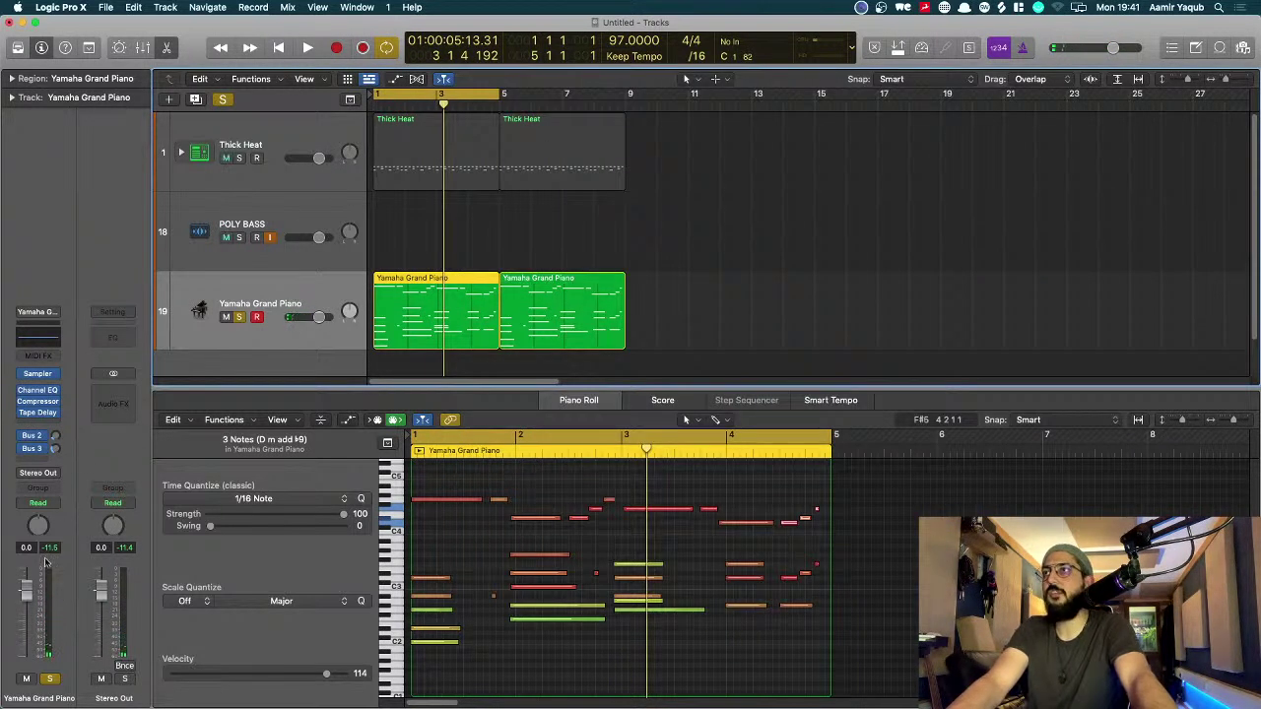
left_click(50, 678)
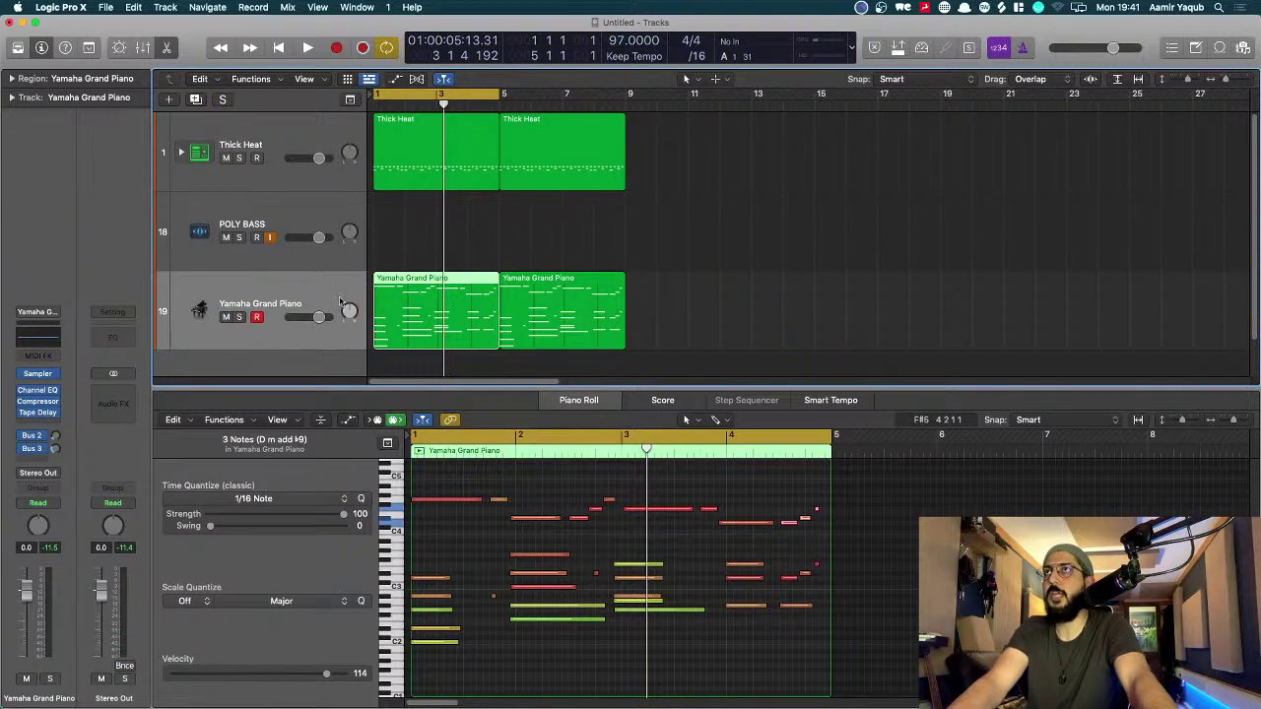
Step: Select POLY BASS, then bring up Preferences > Audio on its General monitoring and latency pane
left_click(302, 224)
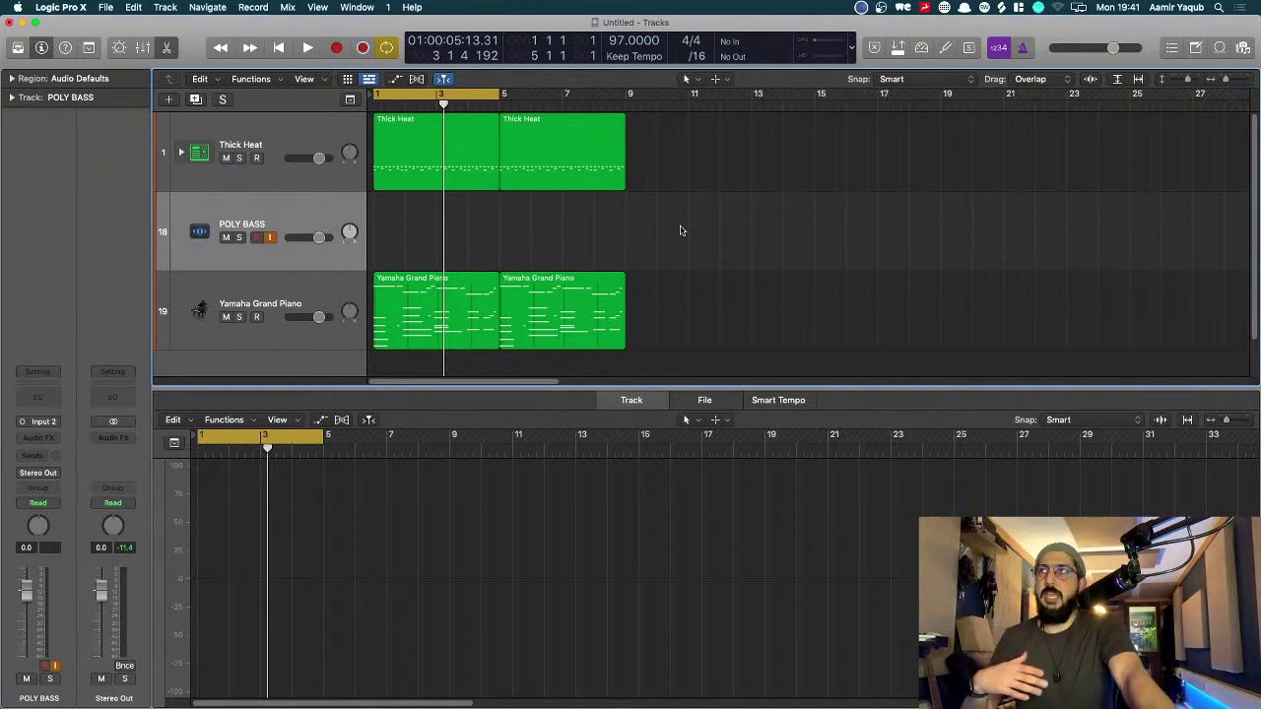
left_click(79, 7)
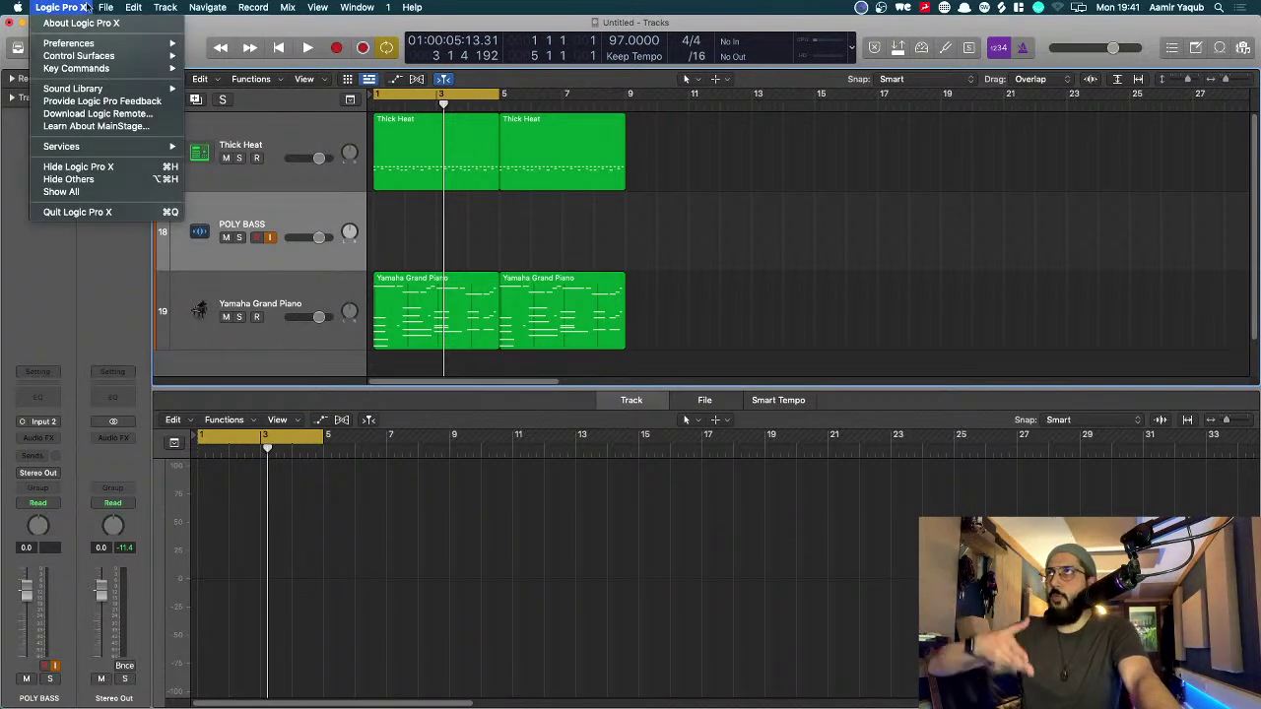
mouse_move(86, 44)
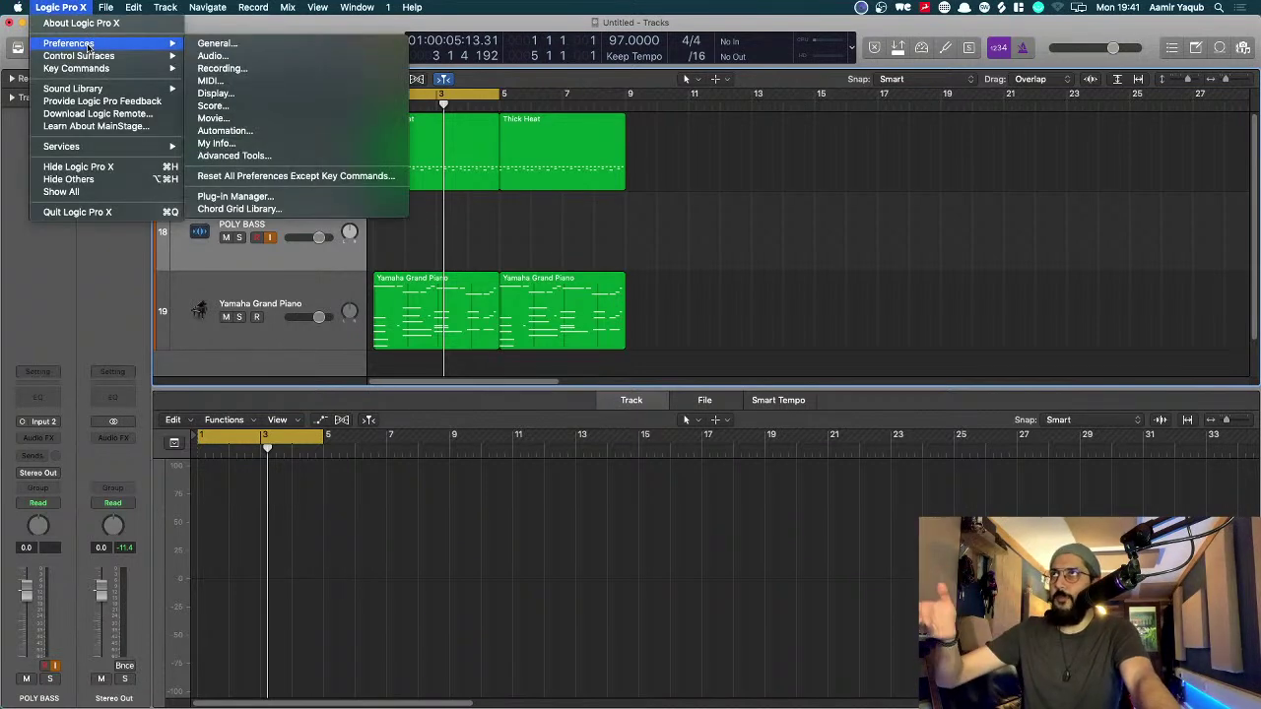
left_click(213, 55)
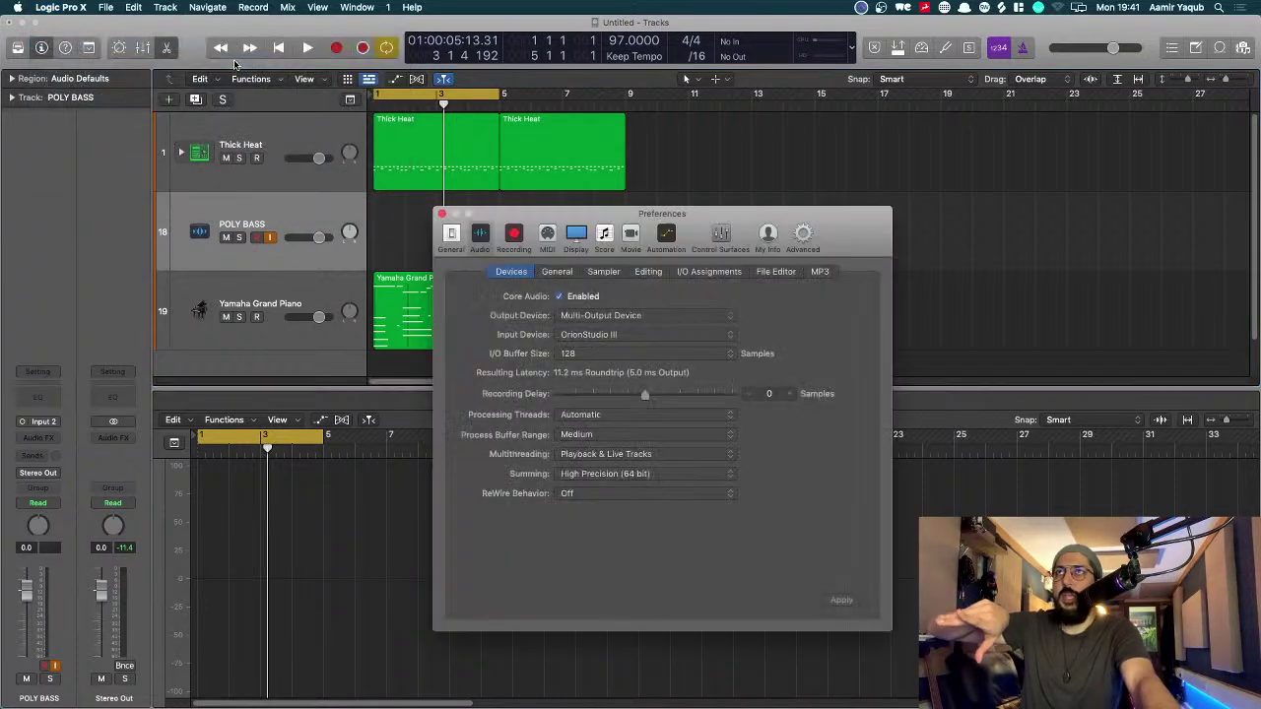
left_click(557, 272)
left_click_drag(695, 214, 798, 144)
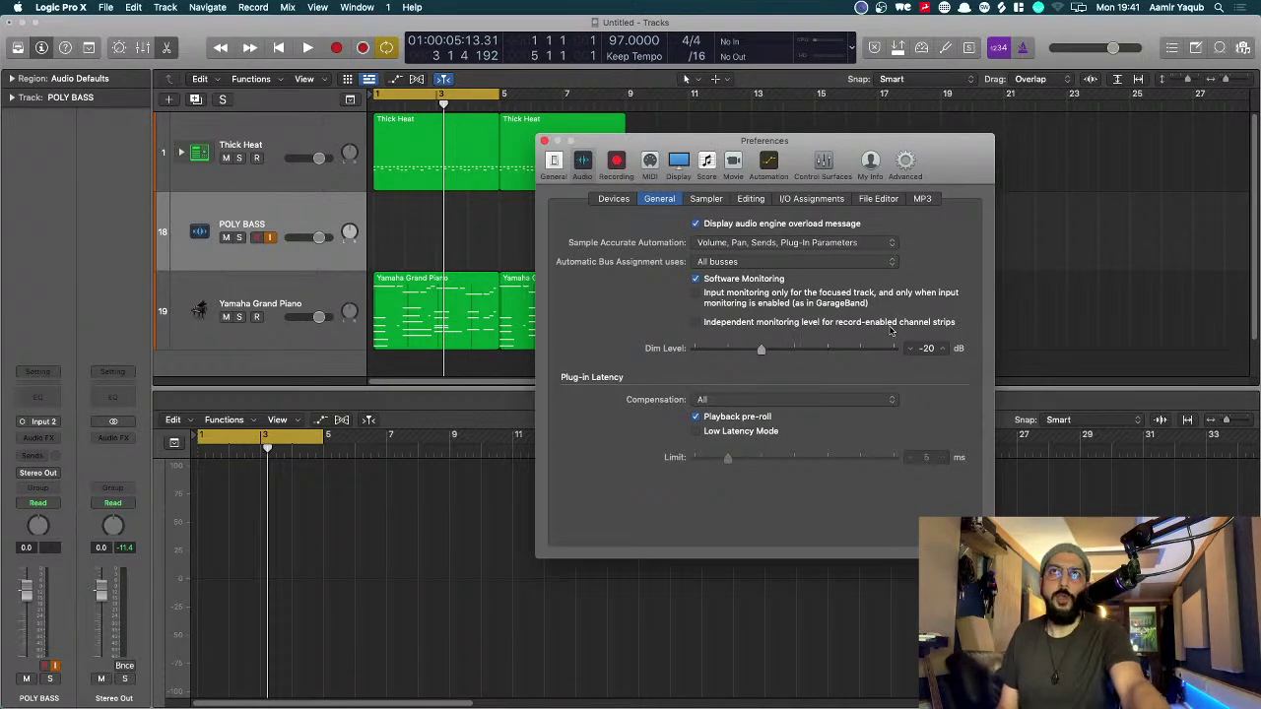
left_click(696, 322)
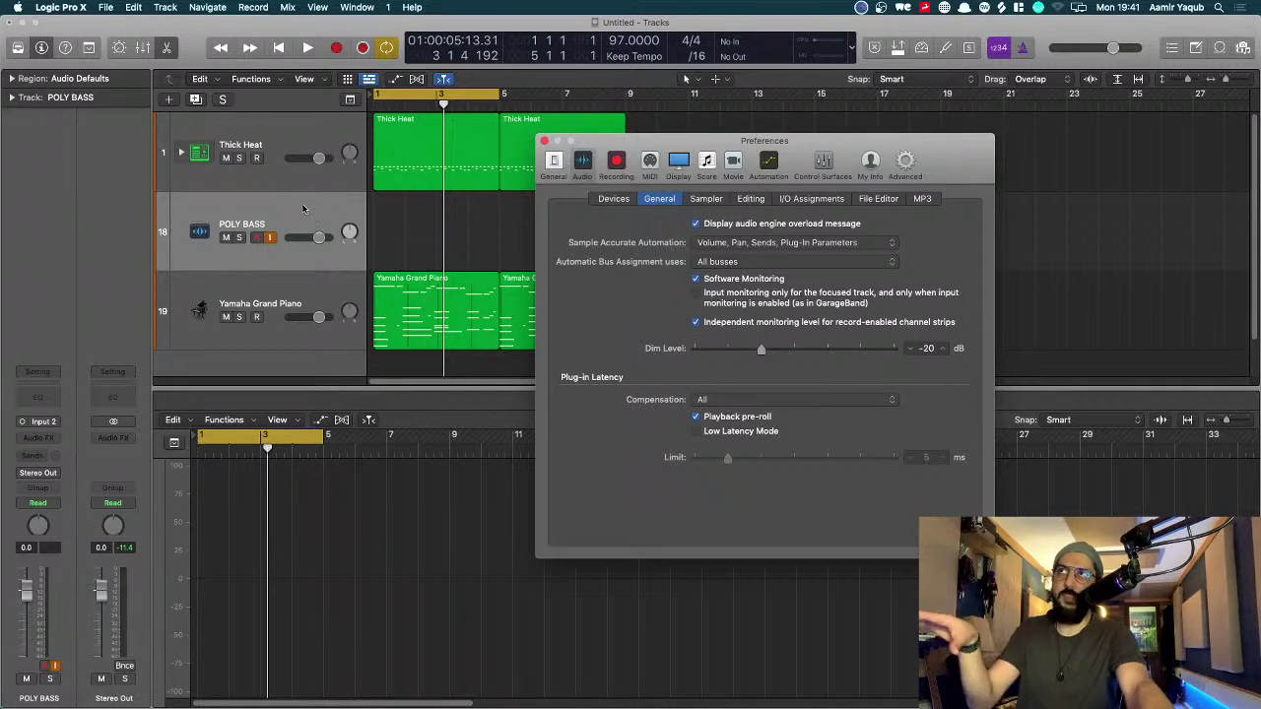
left_click(256, 239)
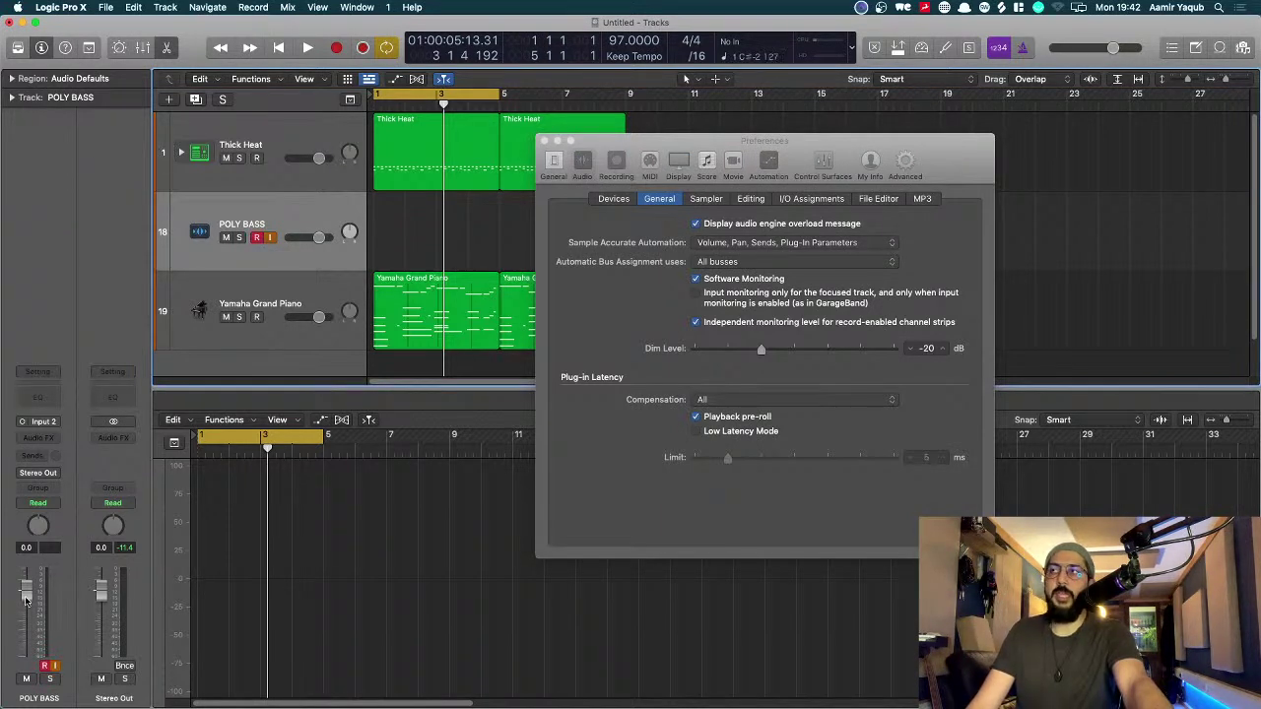
left_click_drag(26, 601, 27, 569)
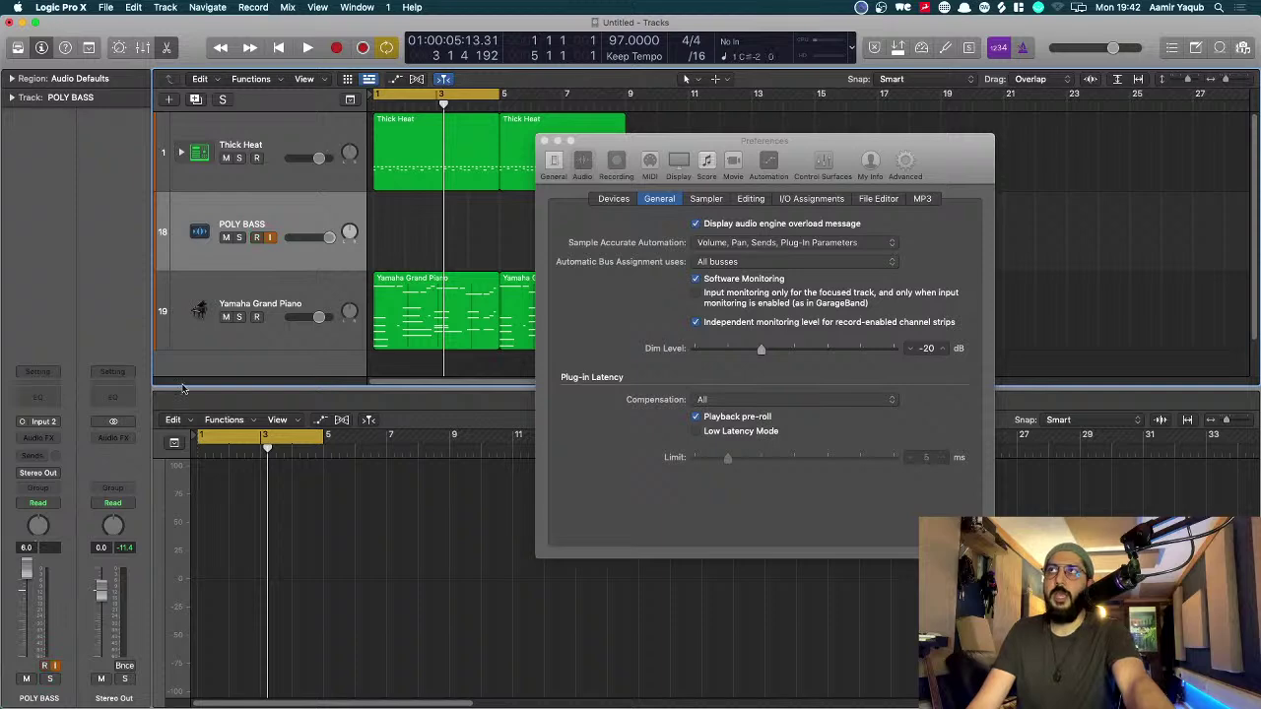
left_click(260, 239)
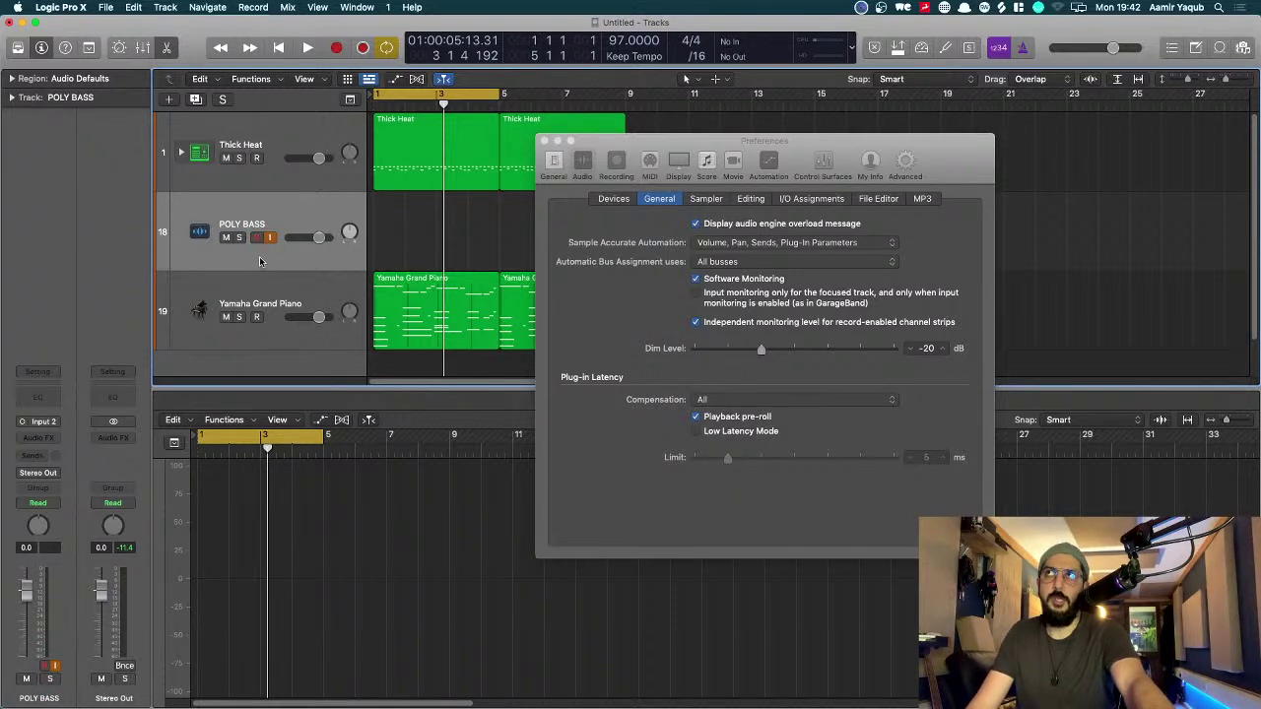
left_click(257, 238)
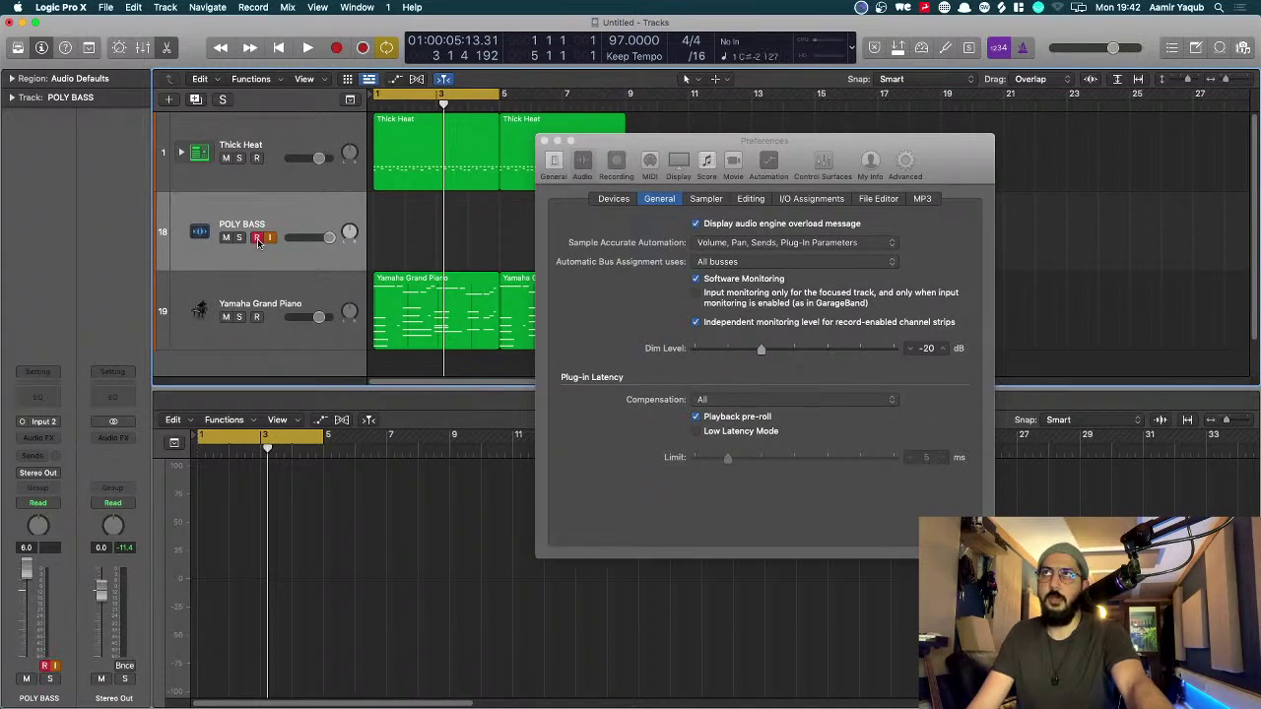
left_click(257, 238)
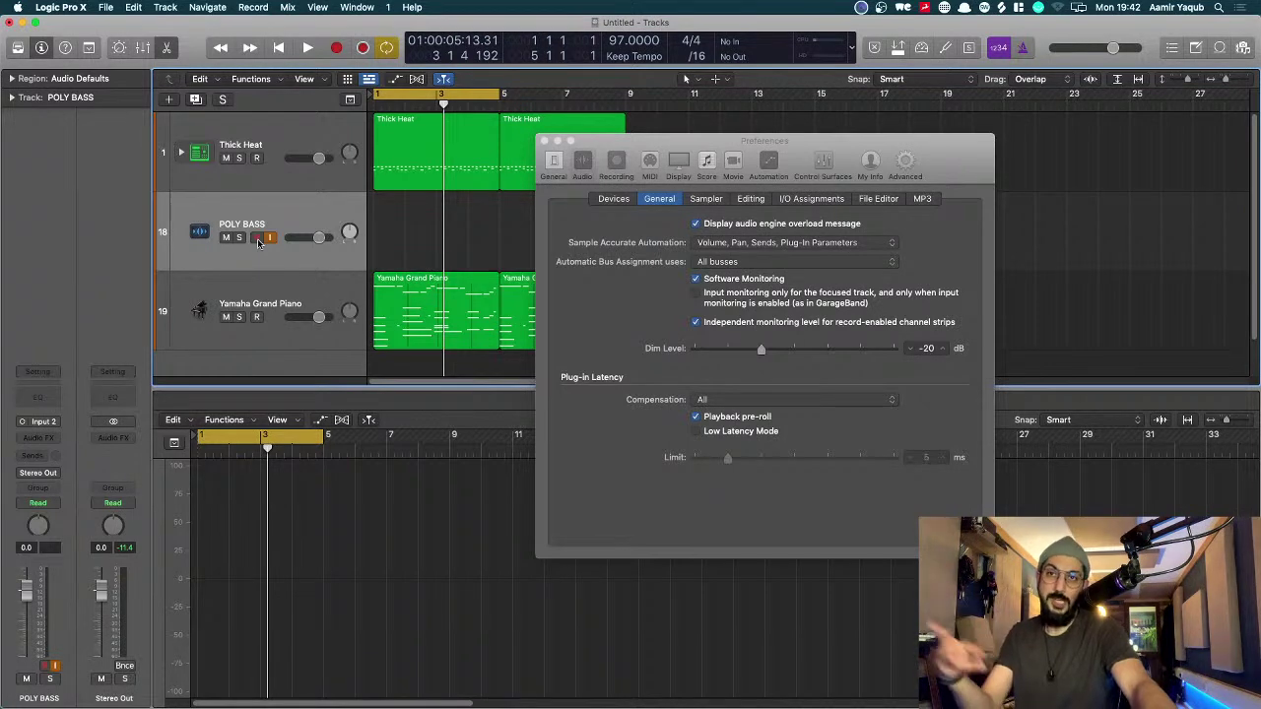
left_click(258, 238)
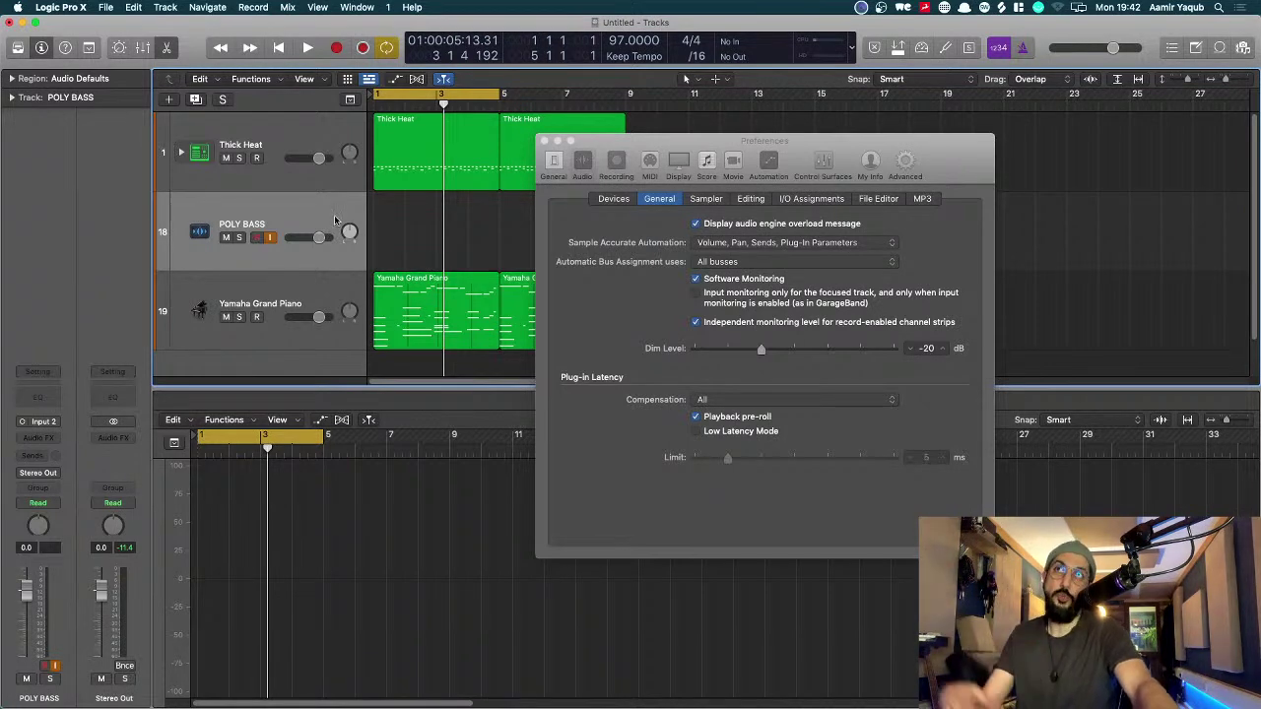
left_click(545, 141)
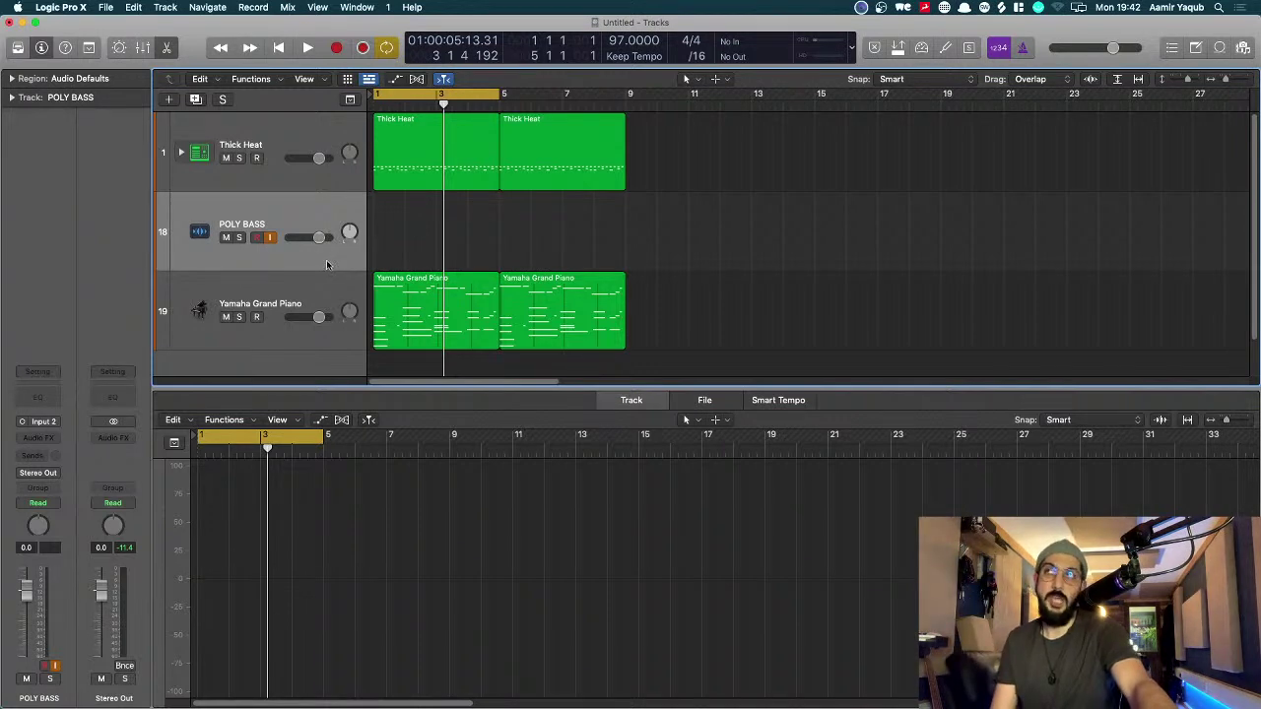
left_click(257, 238)
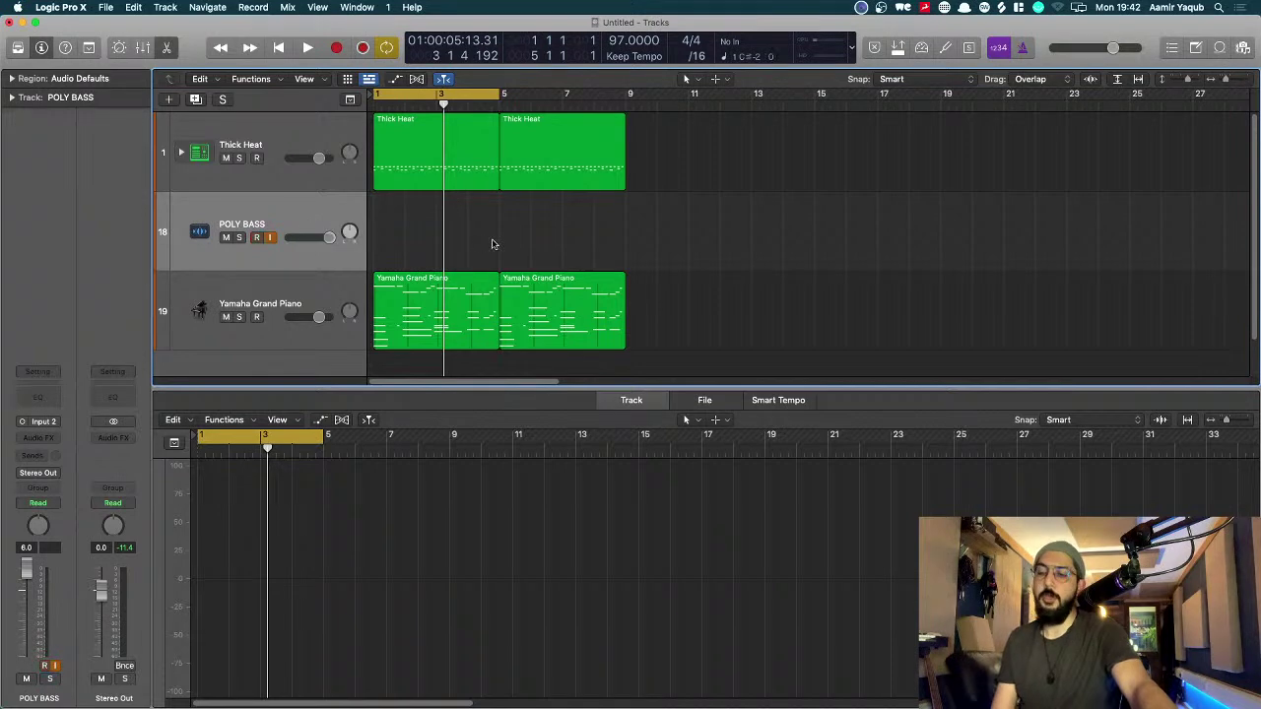
key("super+Right")
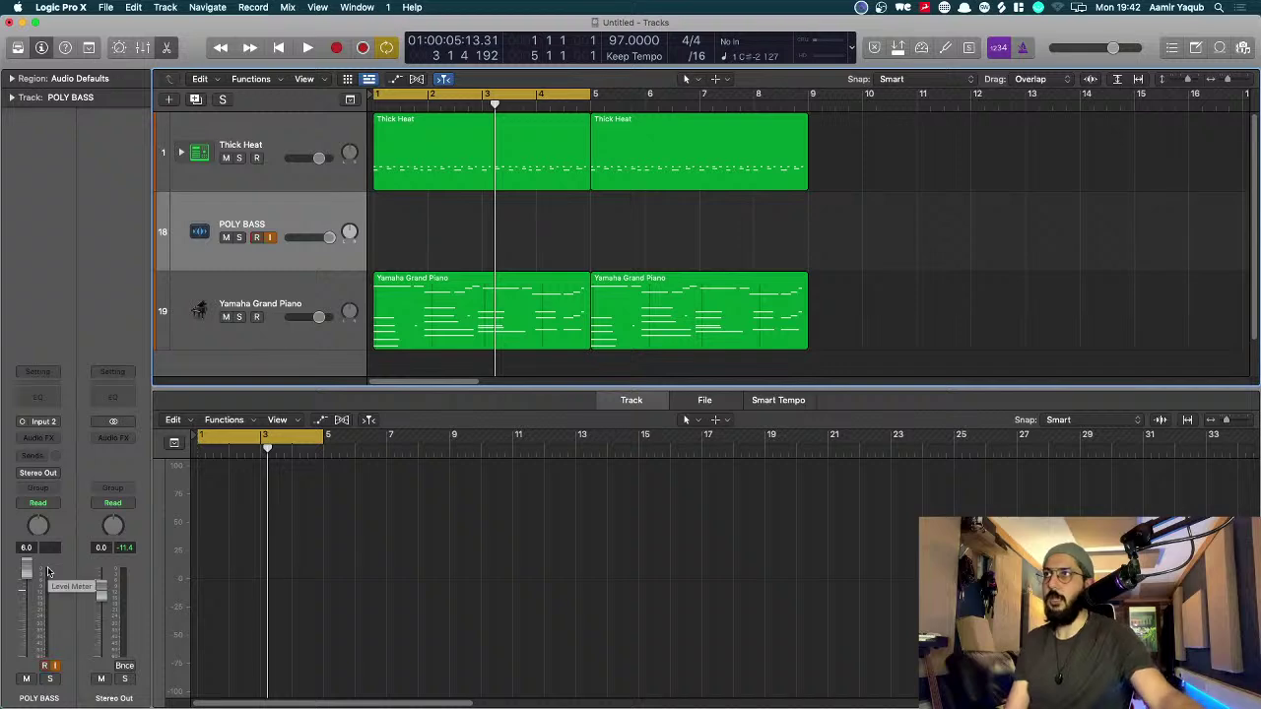
left_click_drag(26, 570, 26, 583)
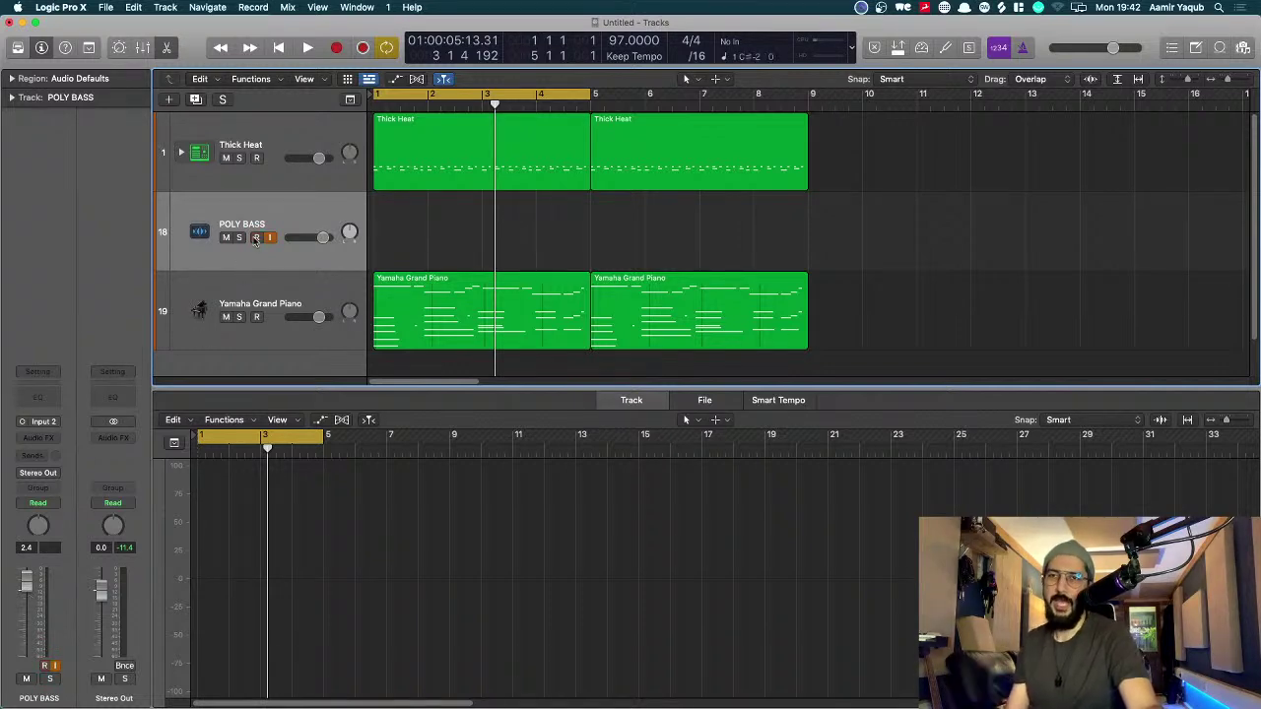
key("super+z")
key("super+shift+z")
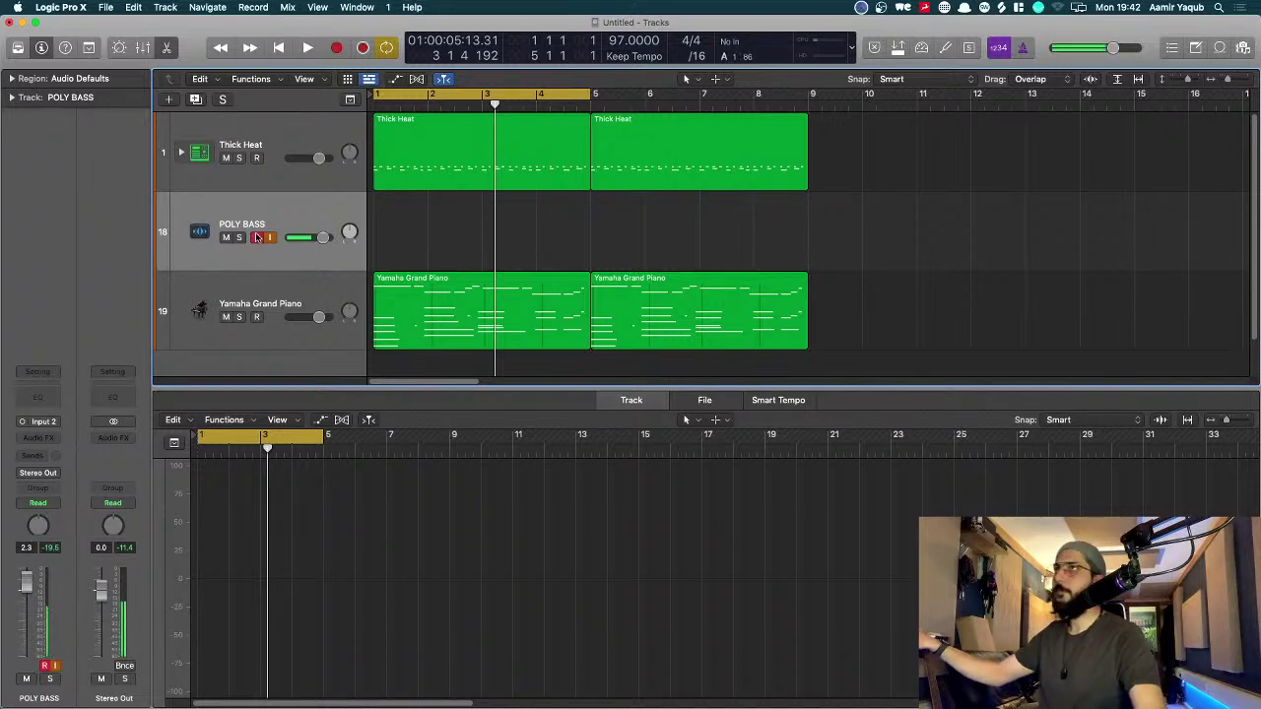
left_click(256, 238)
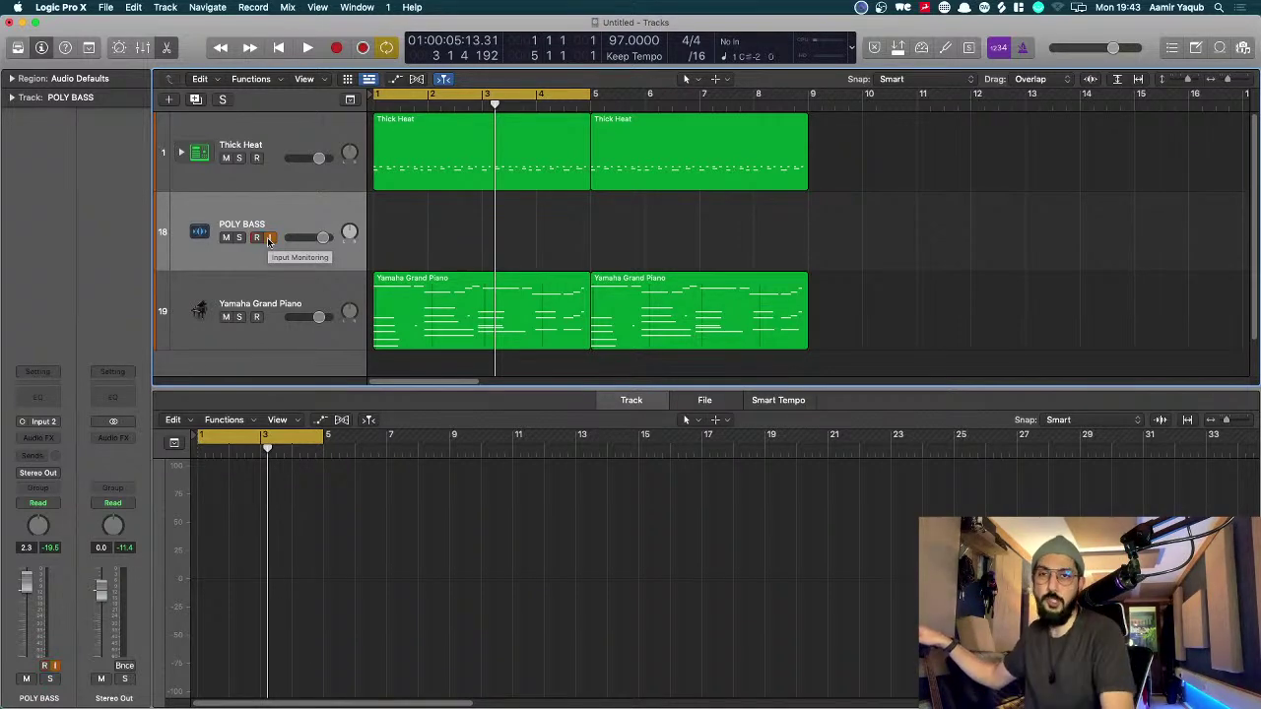
key("space")
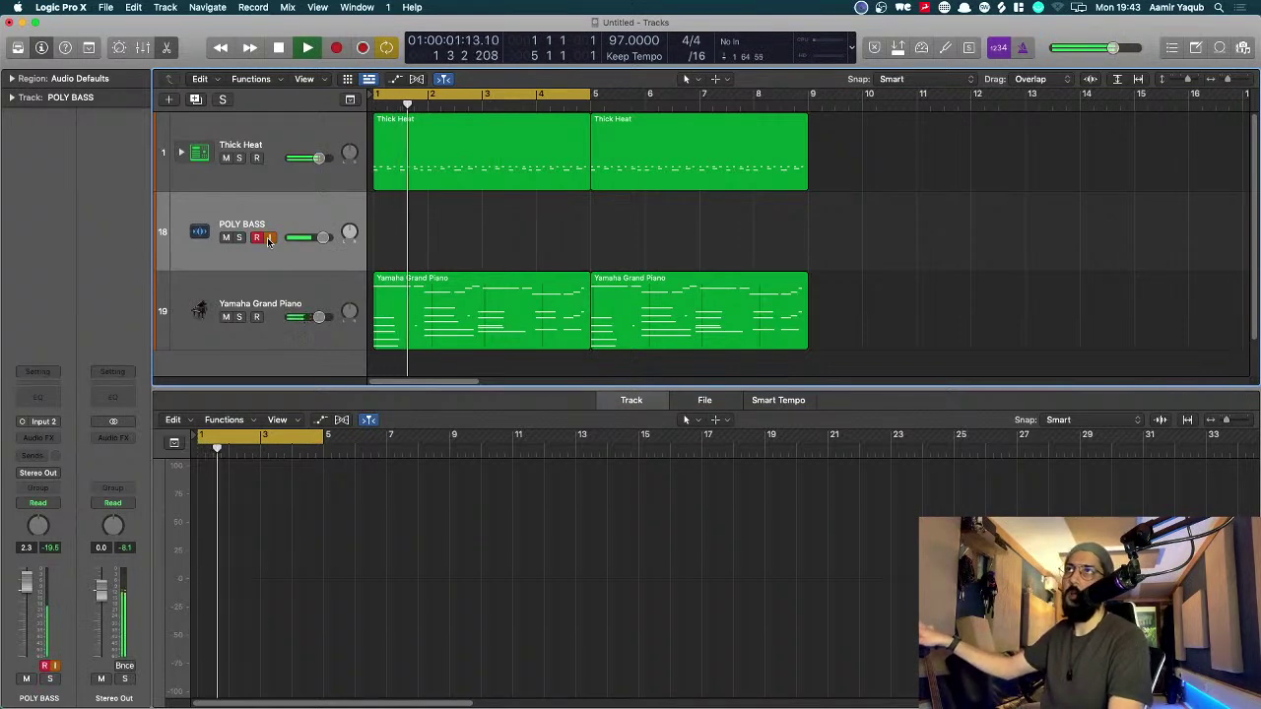
key("space")
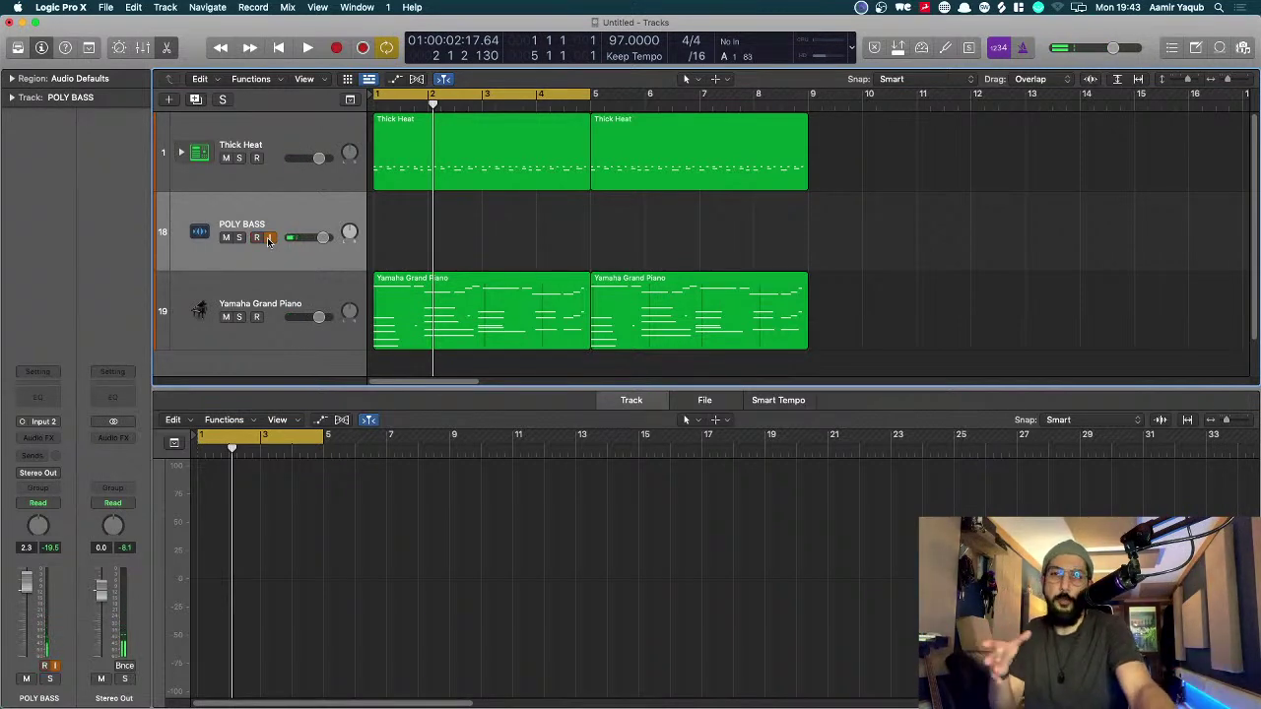
left_click(256, 238)
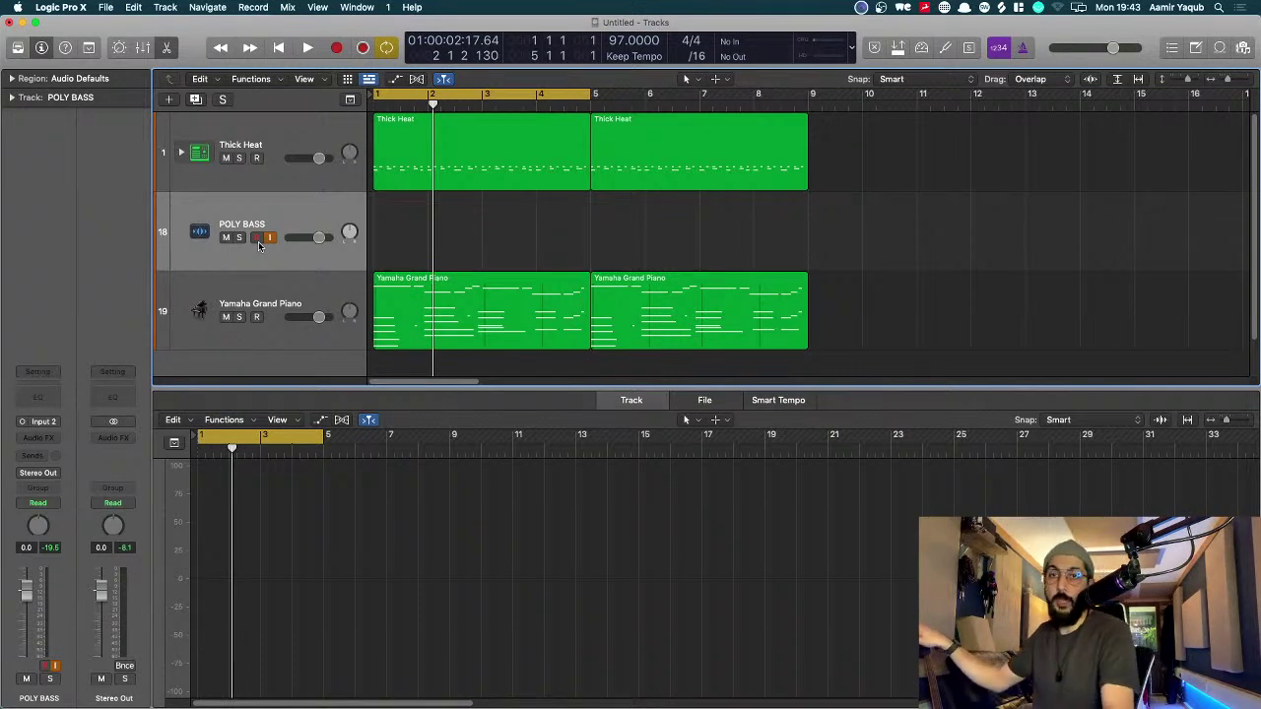
key("space")
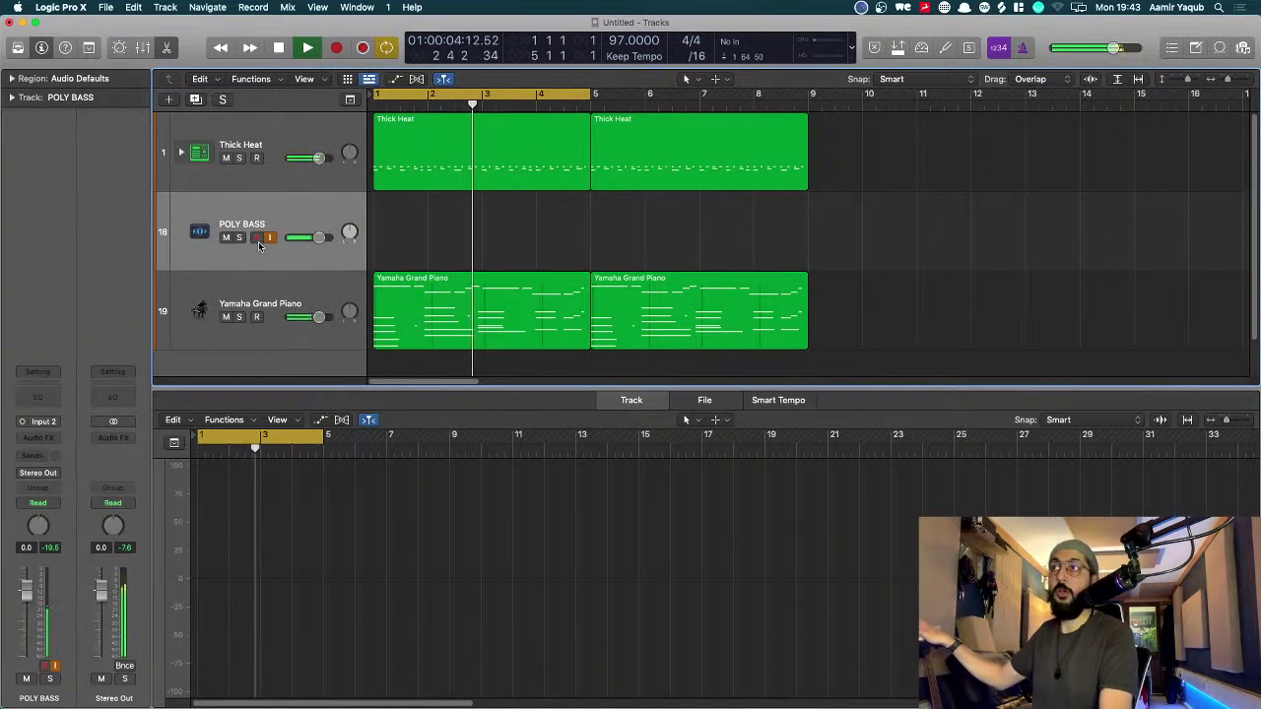
key("space")
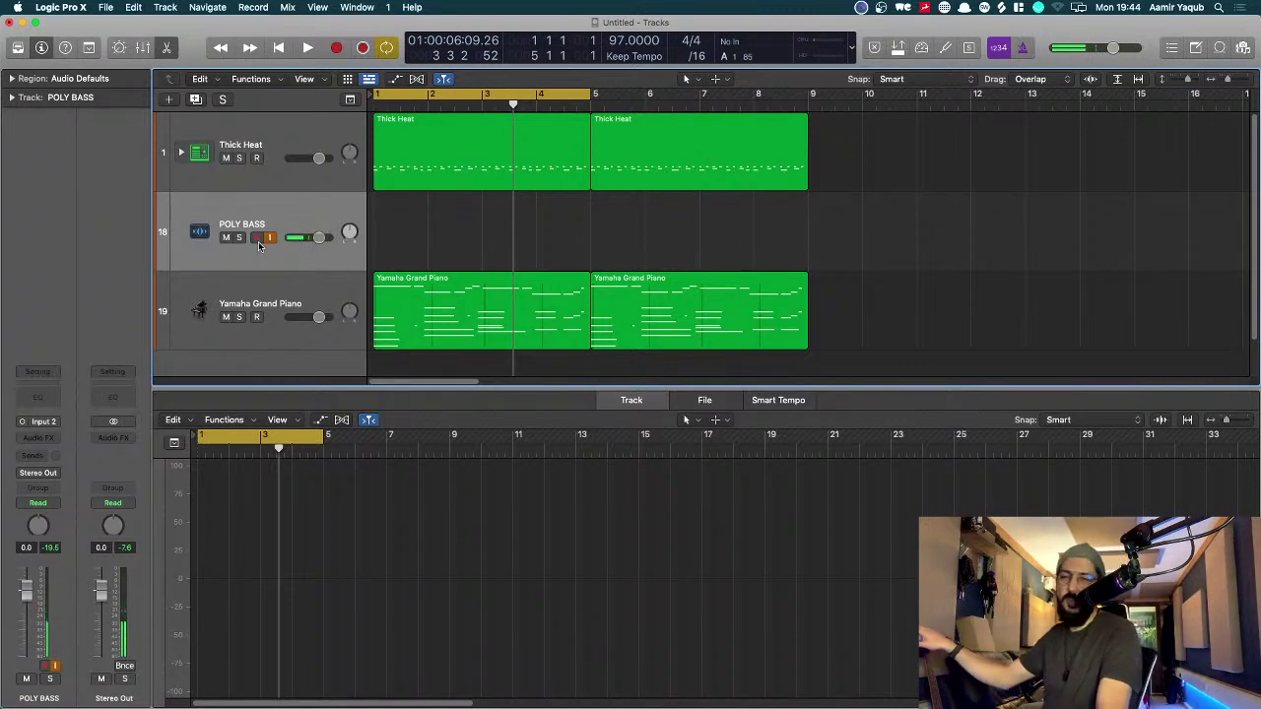
key("space")
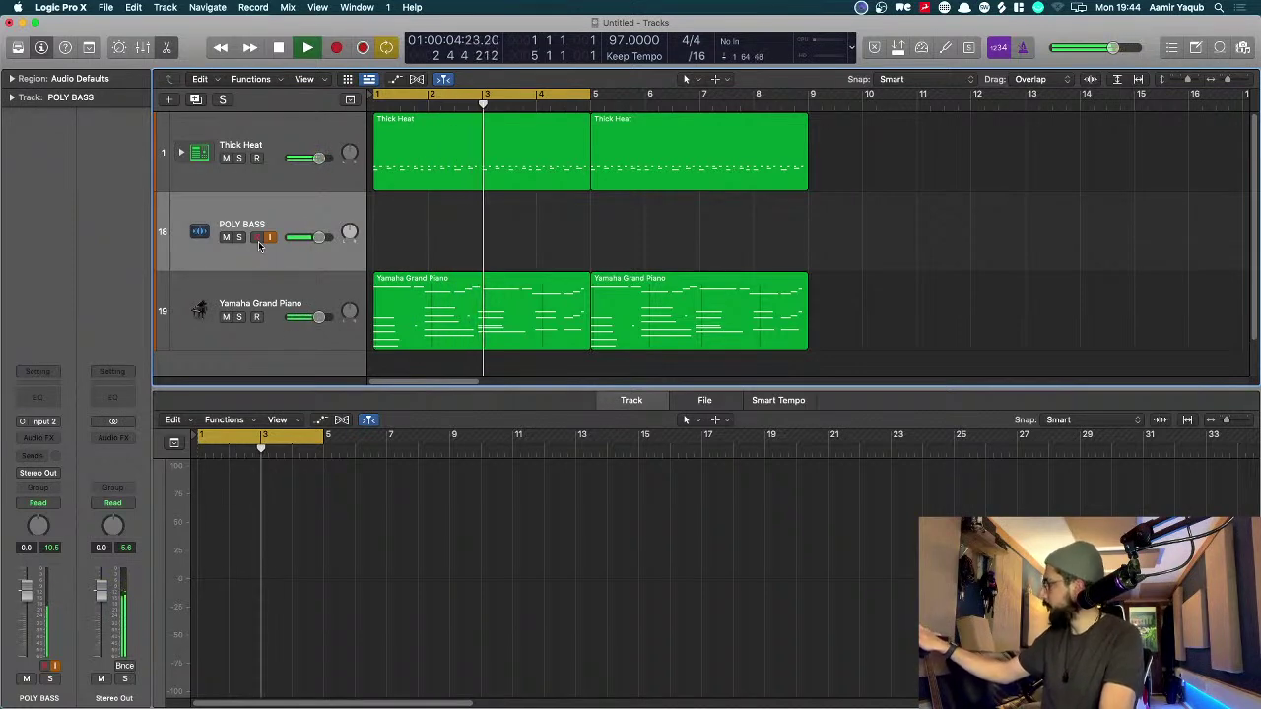
key("Return")
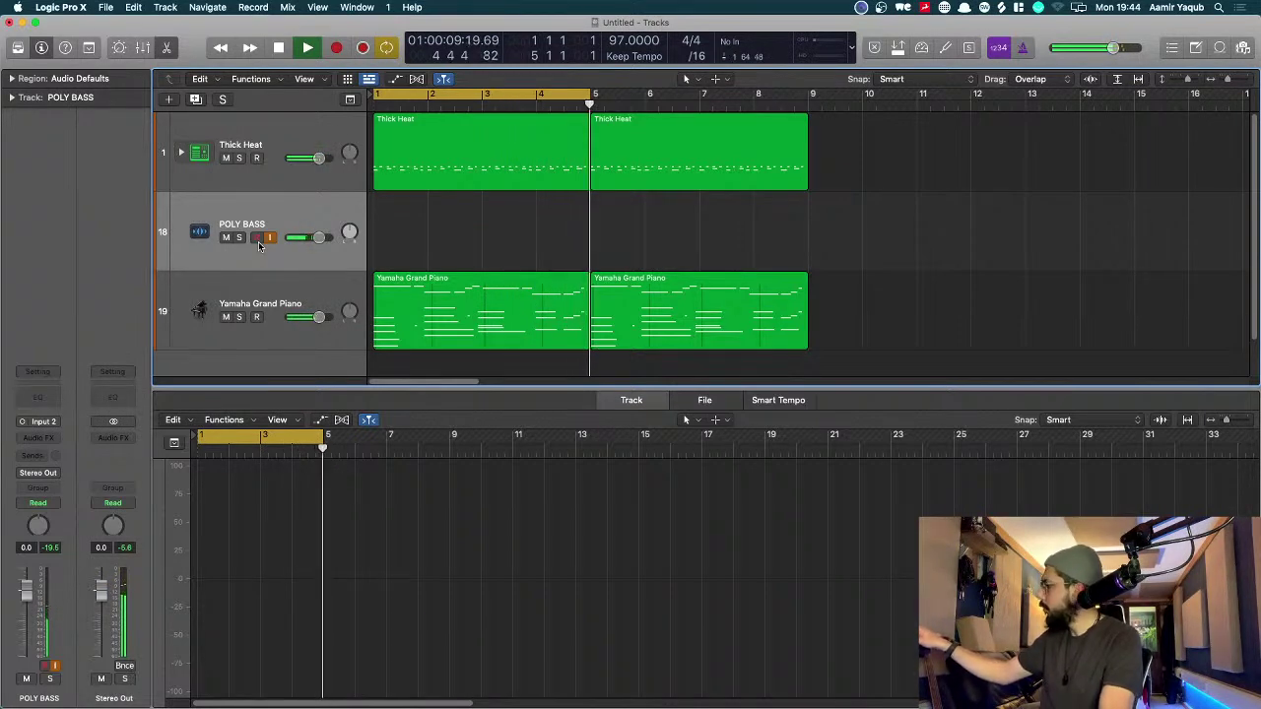
key("space")
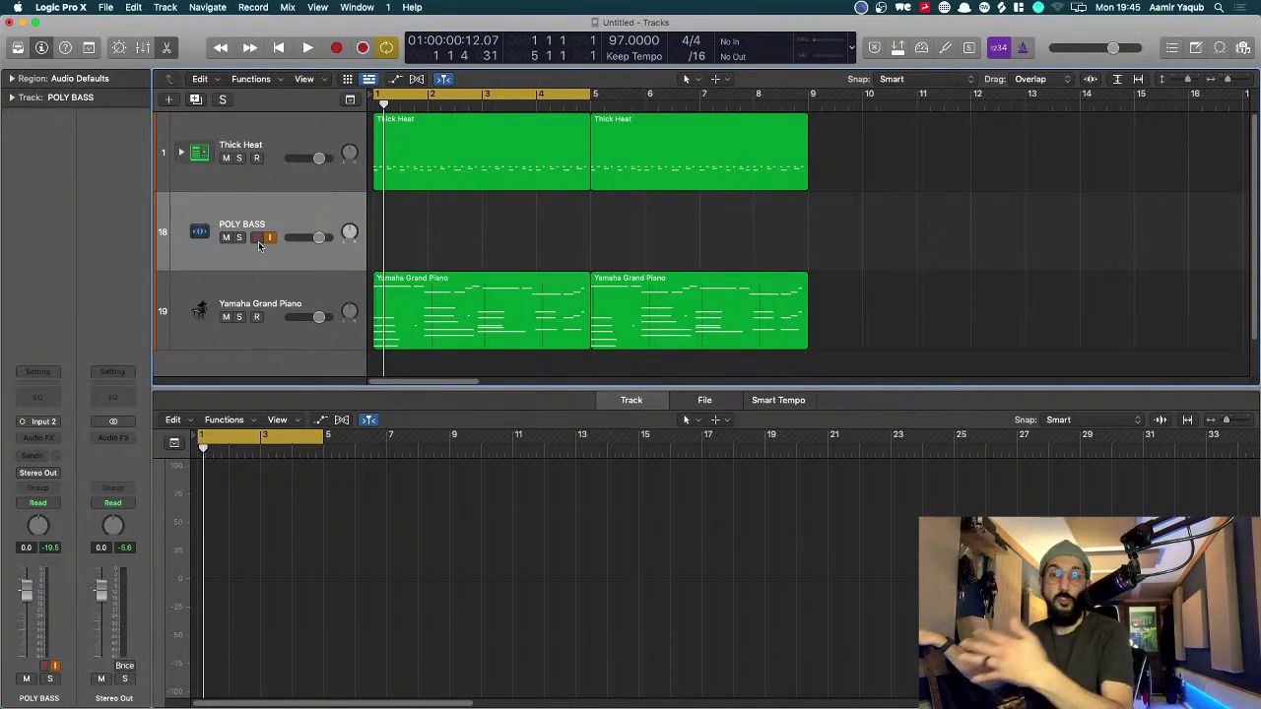
Step: Record a four-bar bass take with count-in, clear the clipped output peak, and shrink track heights
key("r")
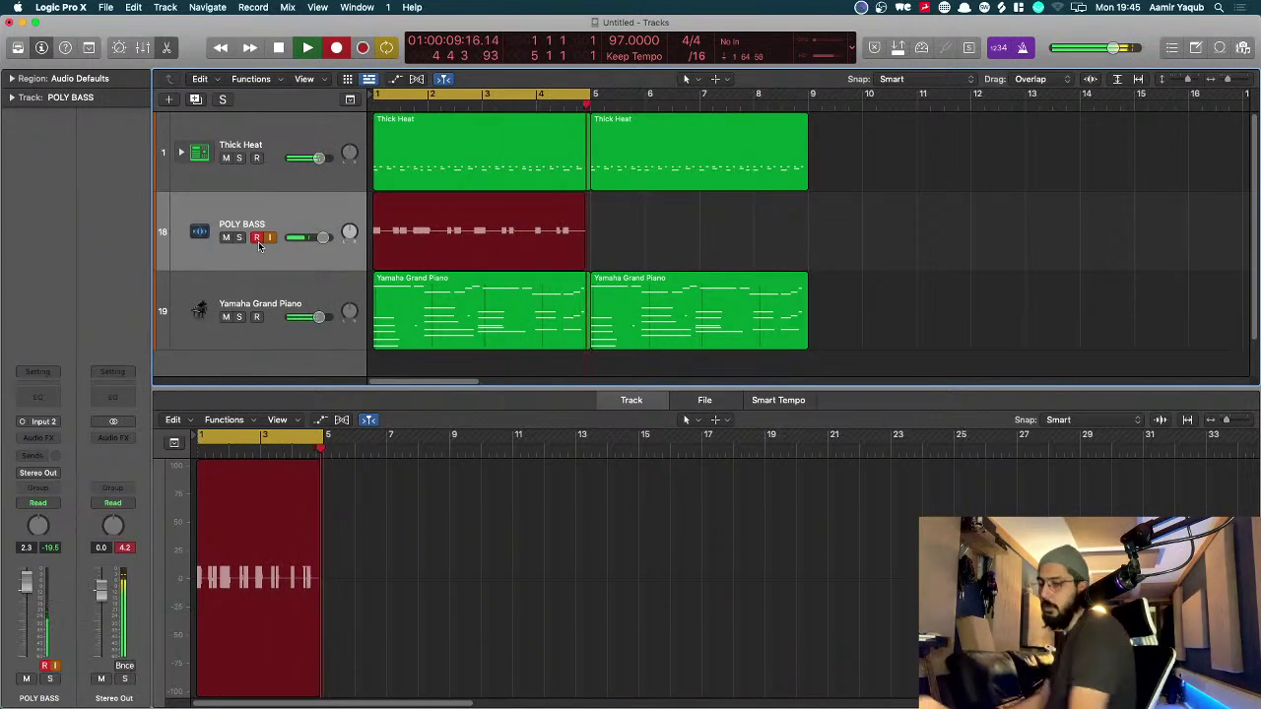
key("space")
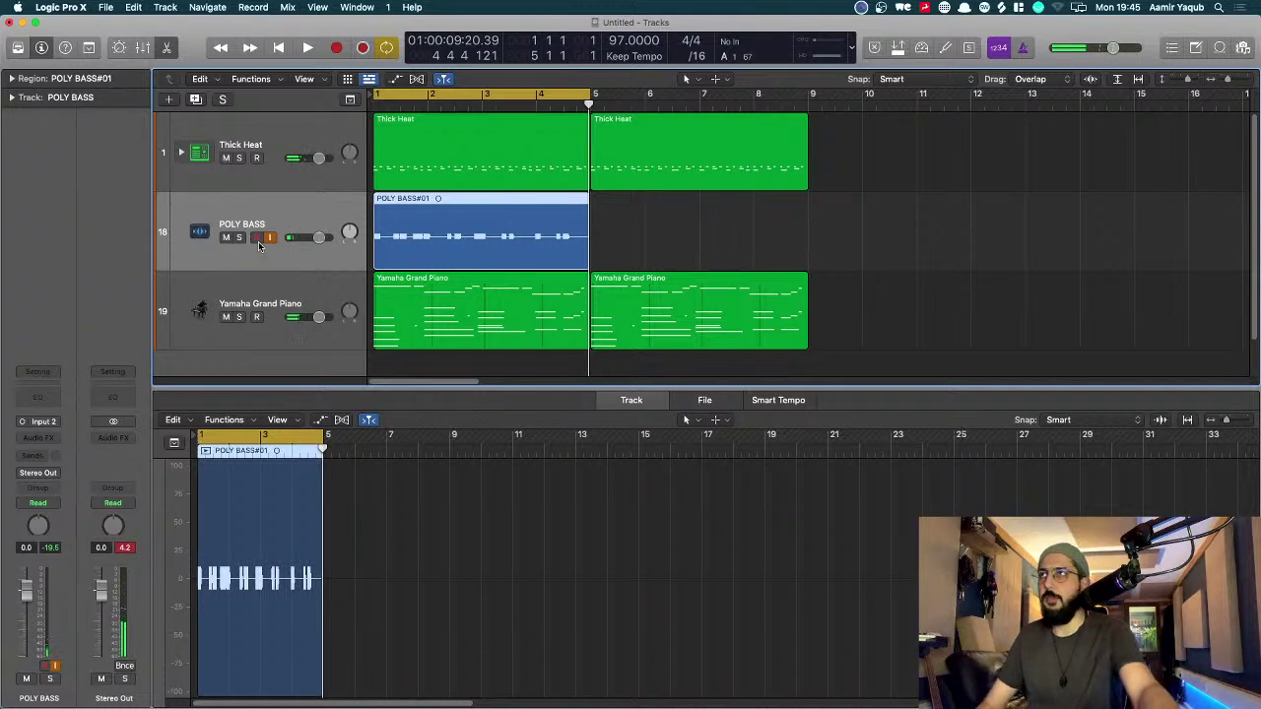
left_click(125, 547)
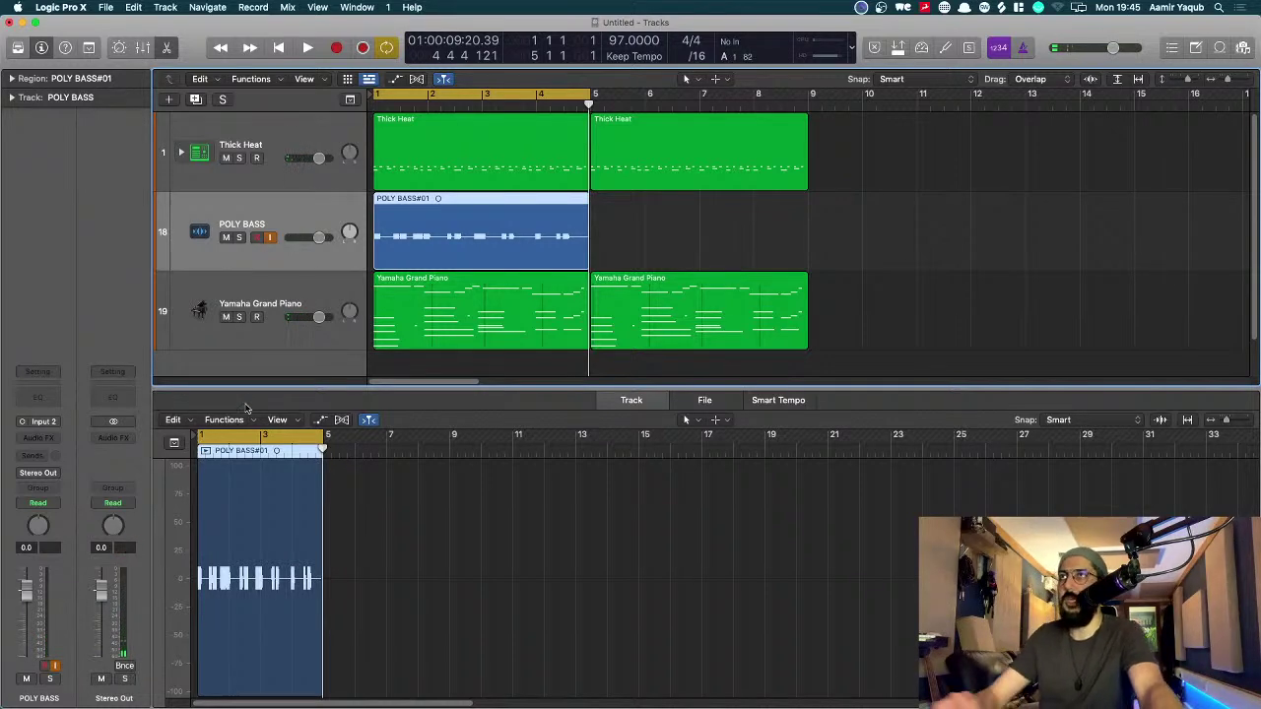
key("super+Up")
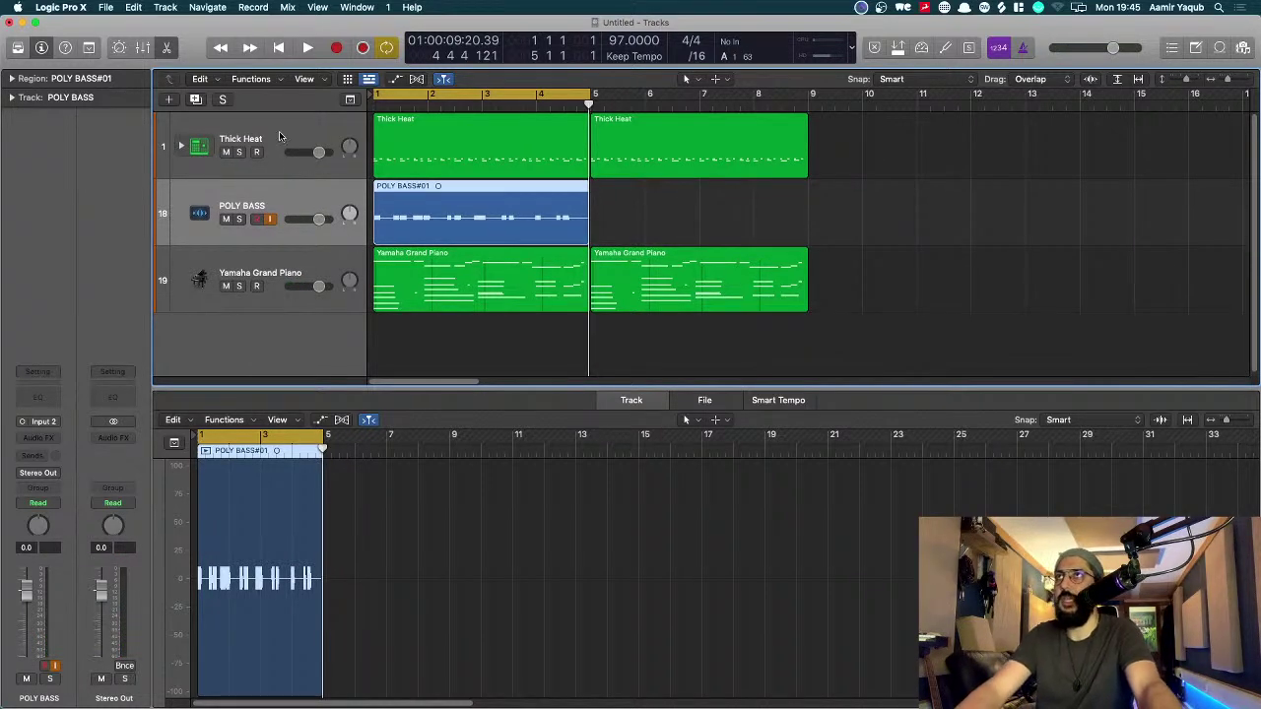
Step: Select Thick Heat, deselect all regions, and play the bass take with drums and piano
left_click(285, 140)
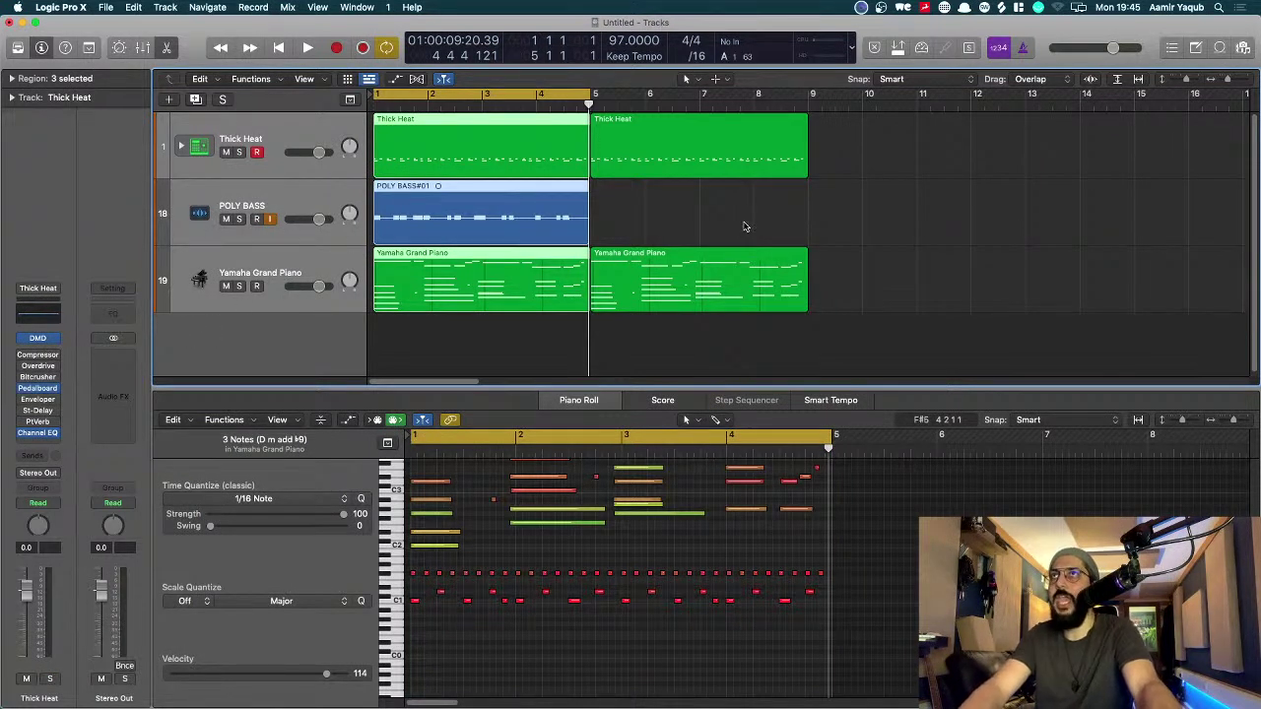
left_click(701, 205)
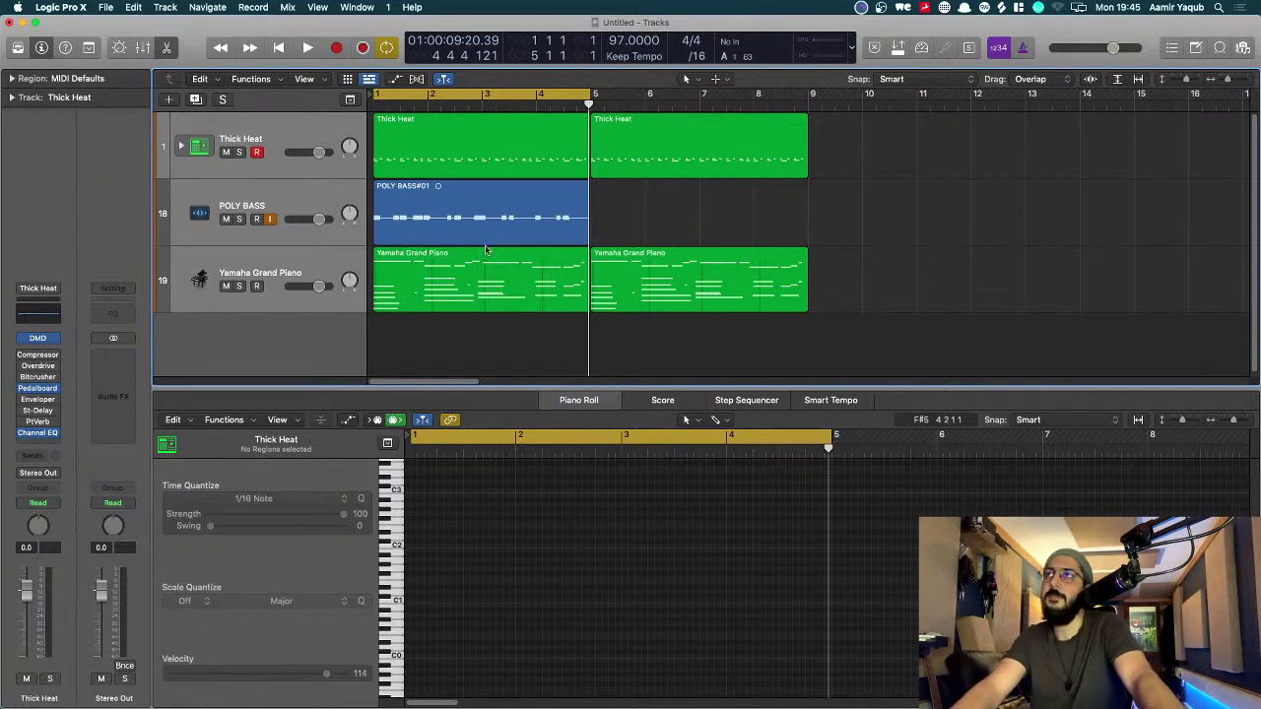
key("space")
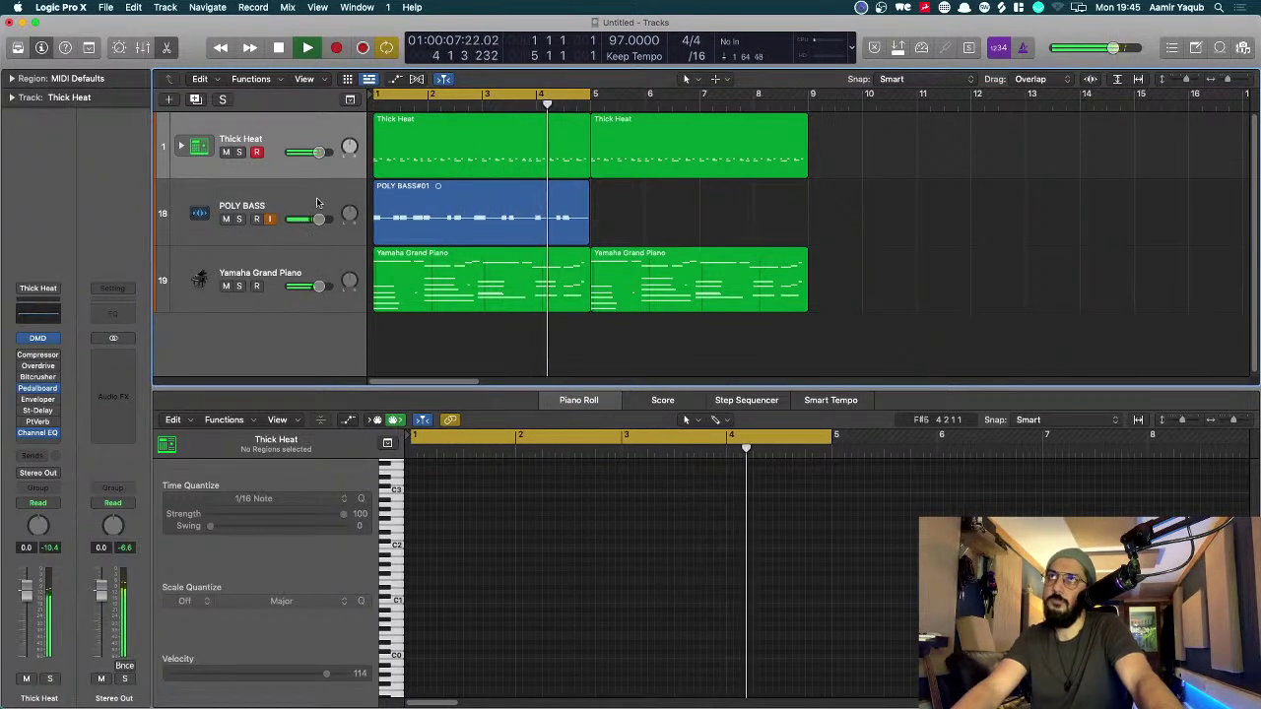
key("space")
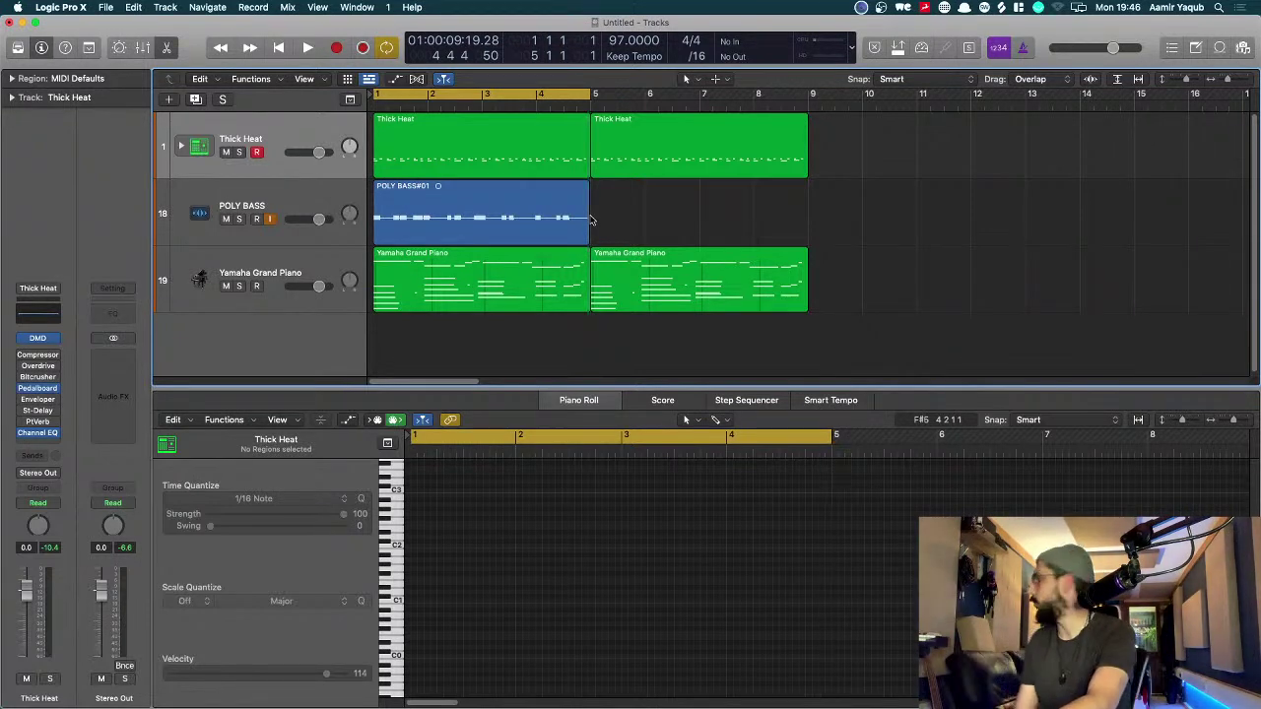
key("space")
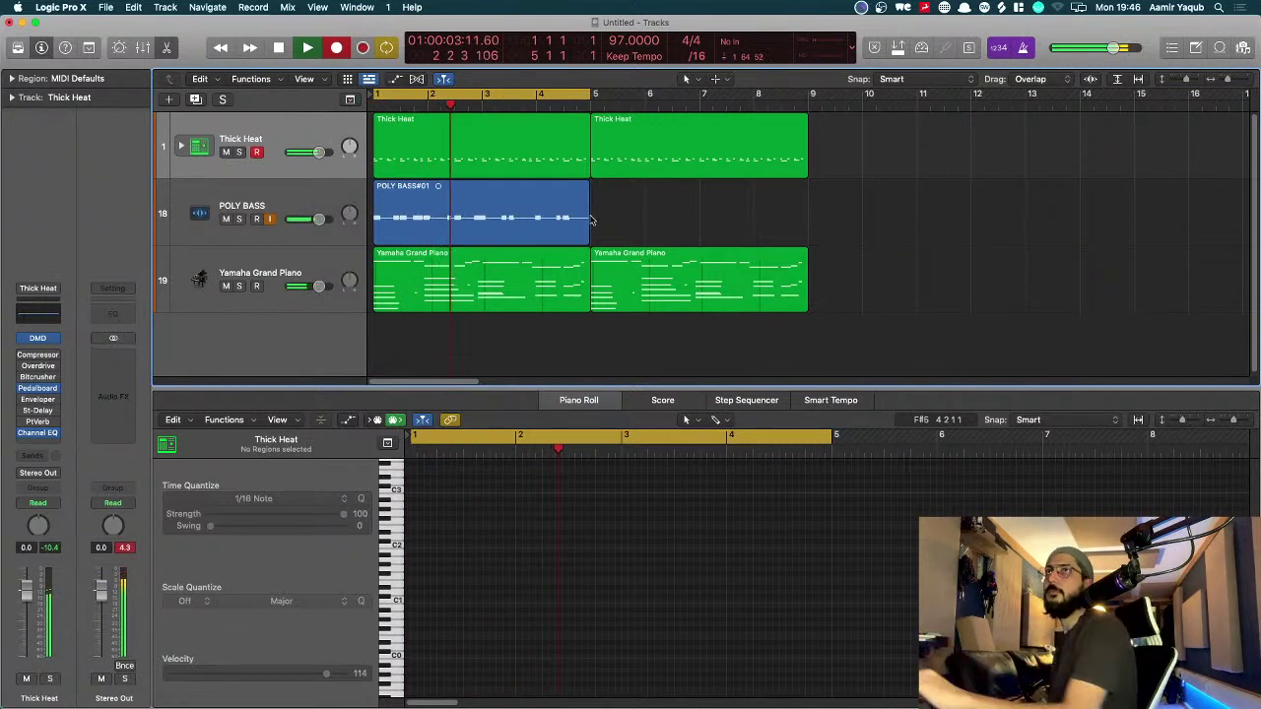
Step: Stop playback, select the POLY BASS recording, and hide the editor
key("space")
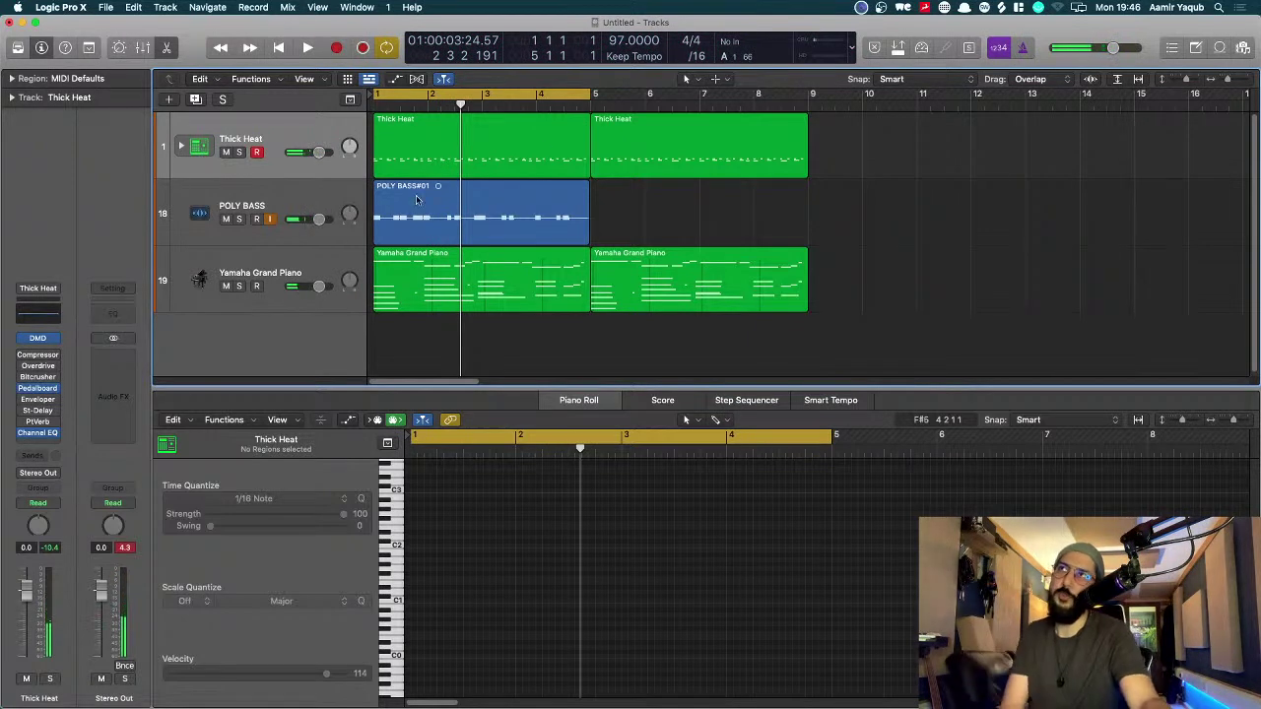
left_click(282, 192)
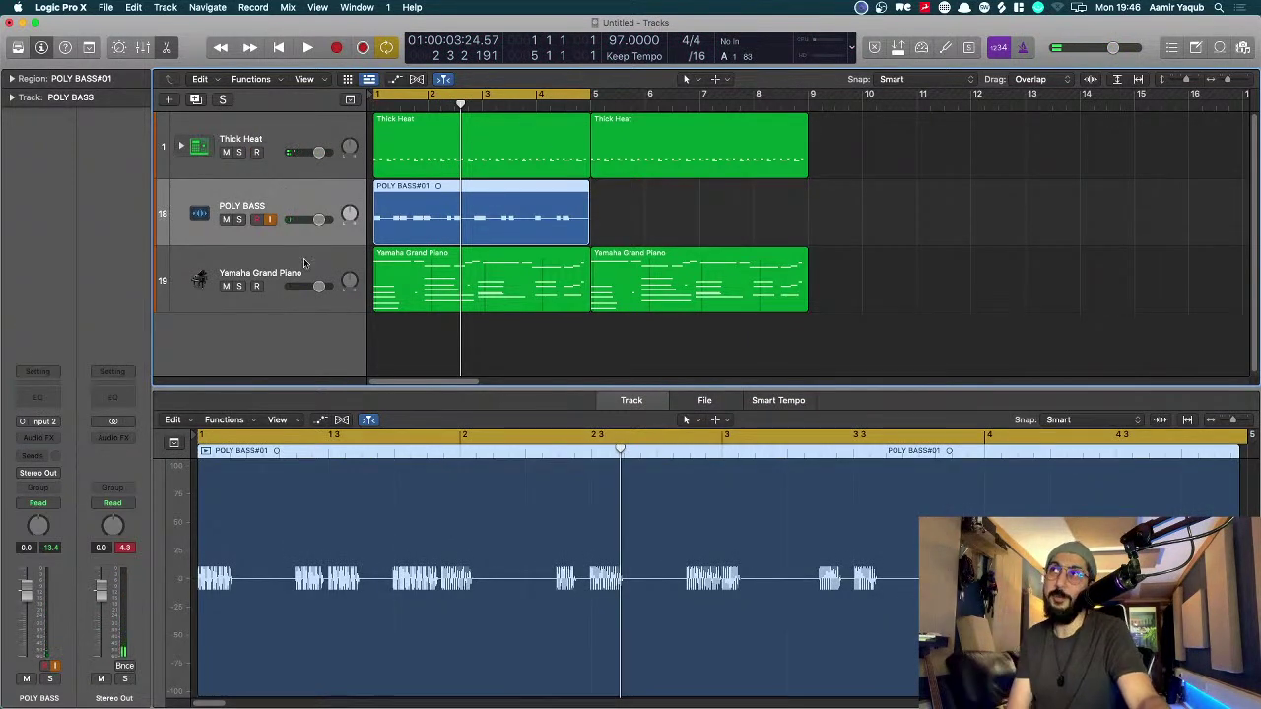
key("e")
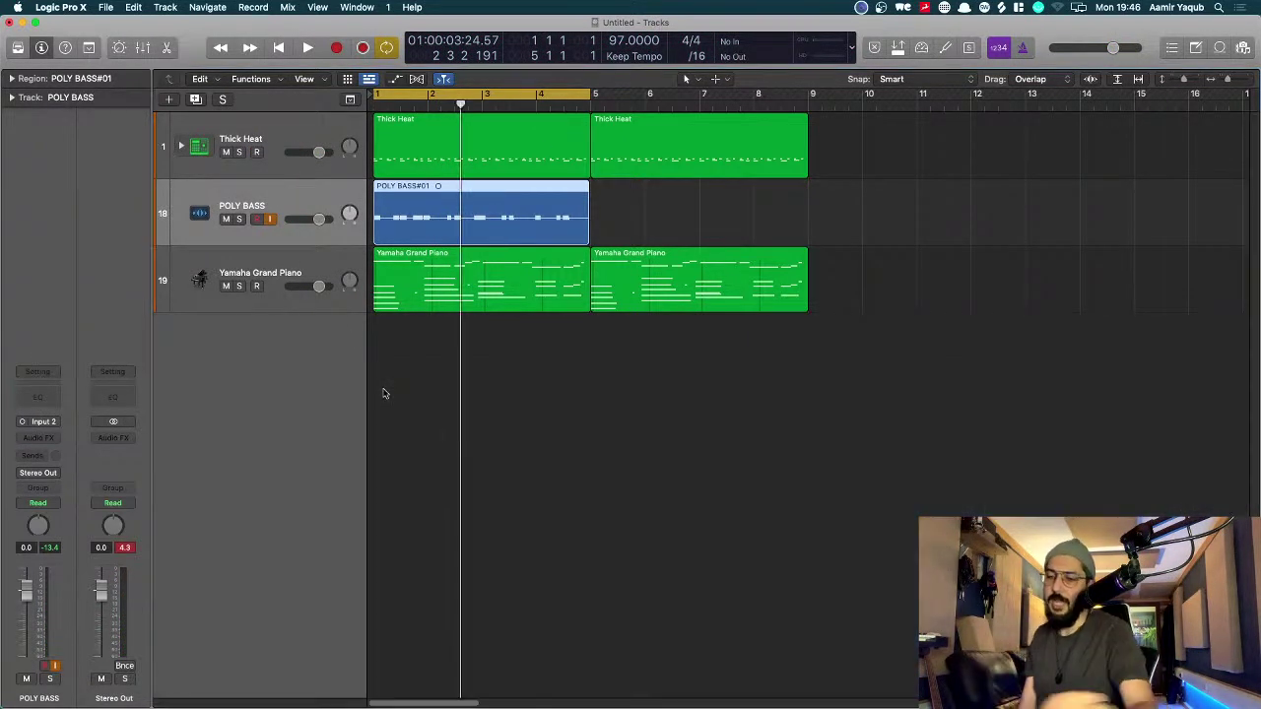
Step: Record a second bass pass as Take 2 and zoom in on the take lanes
key("r")
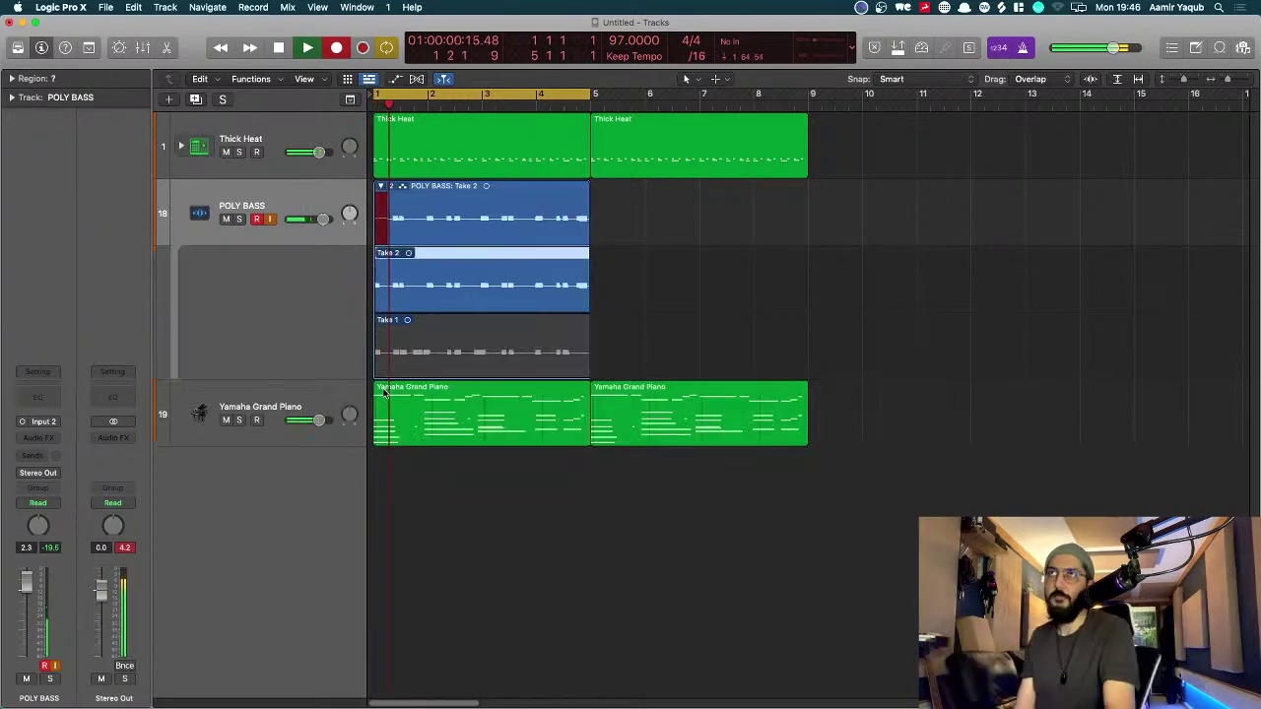
key("space")
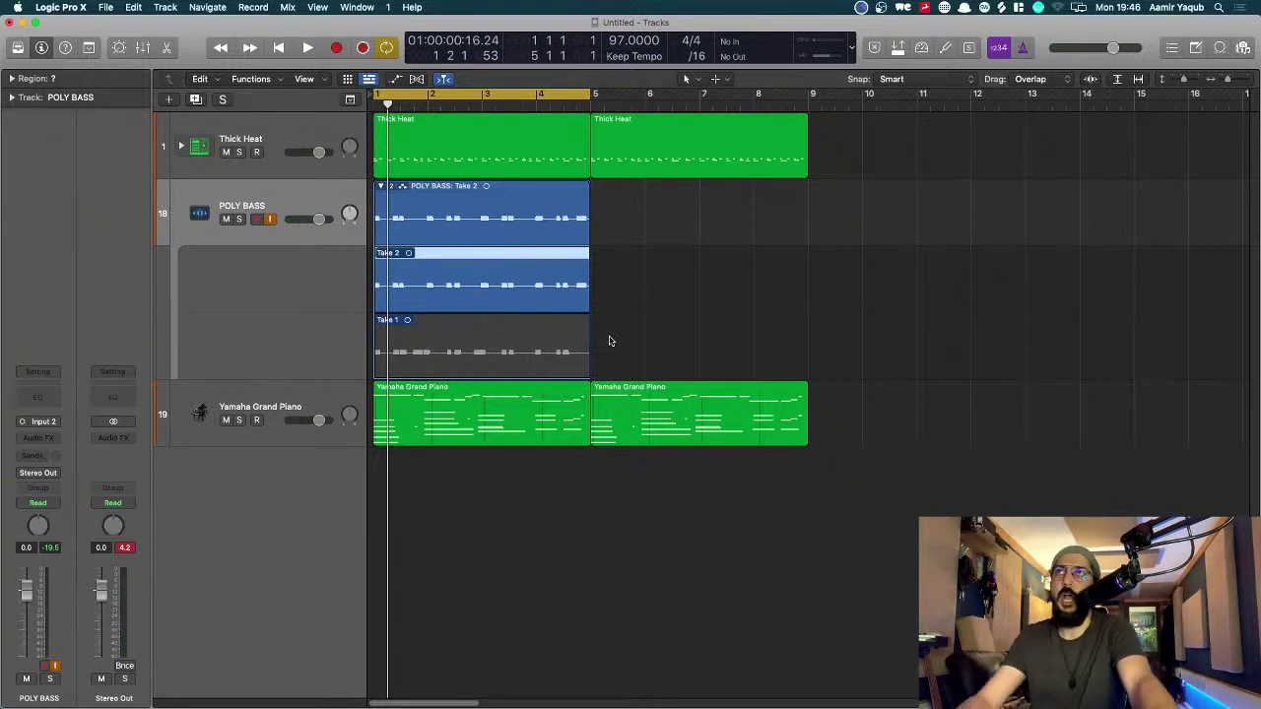
key("super+Right")
key("super+Down")
key("super+Down")
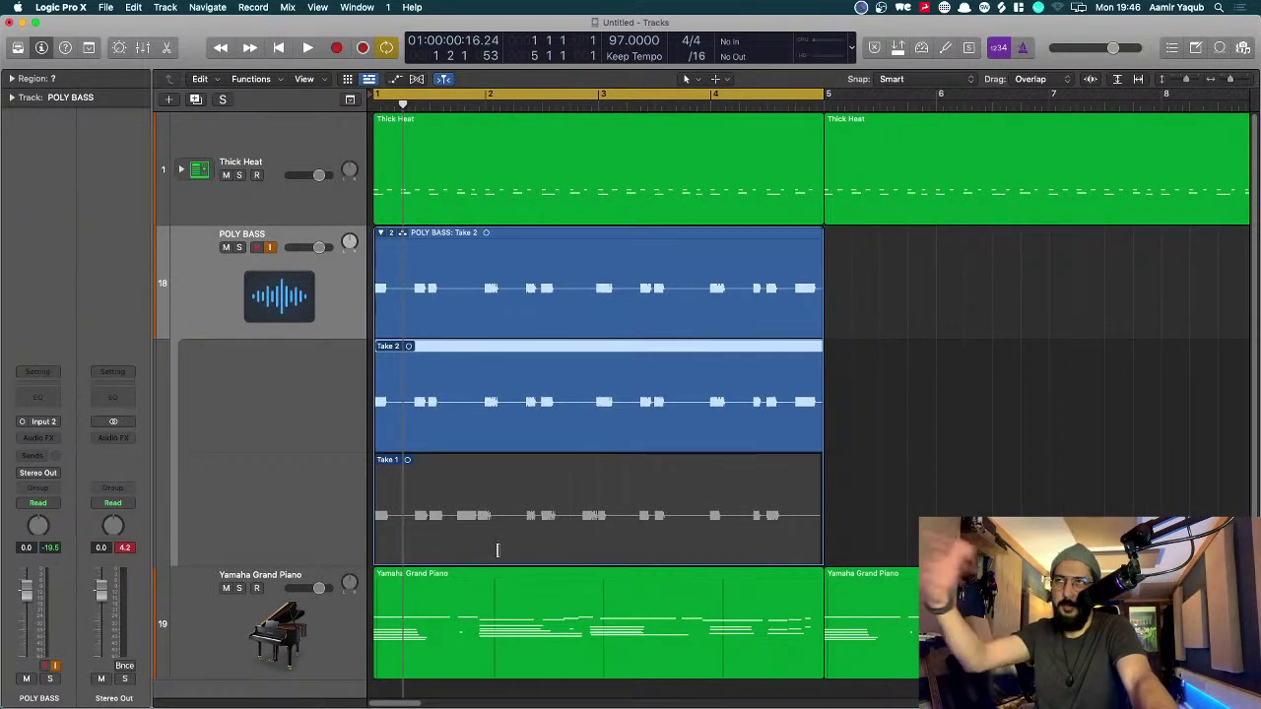
Step: Comp the bass using Take 1 for the opening and Take 2 after a slightly later switch point
left_click(509, 487)
left_click(527, 375)
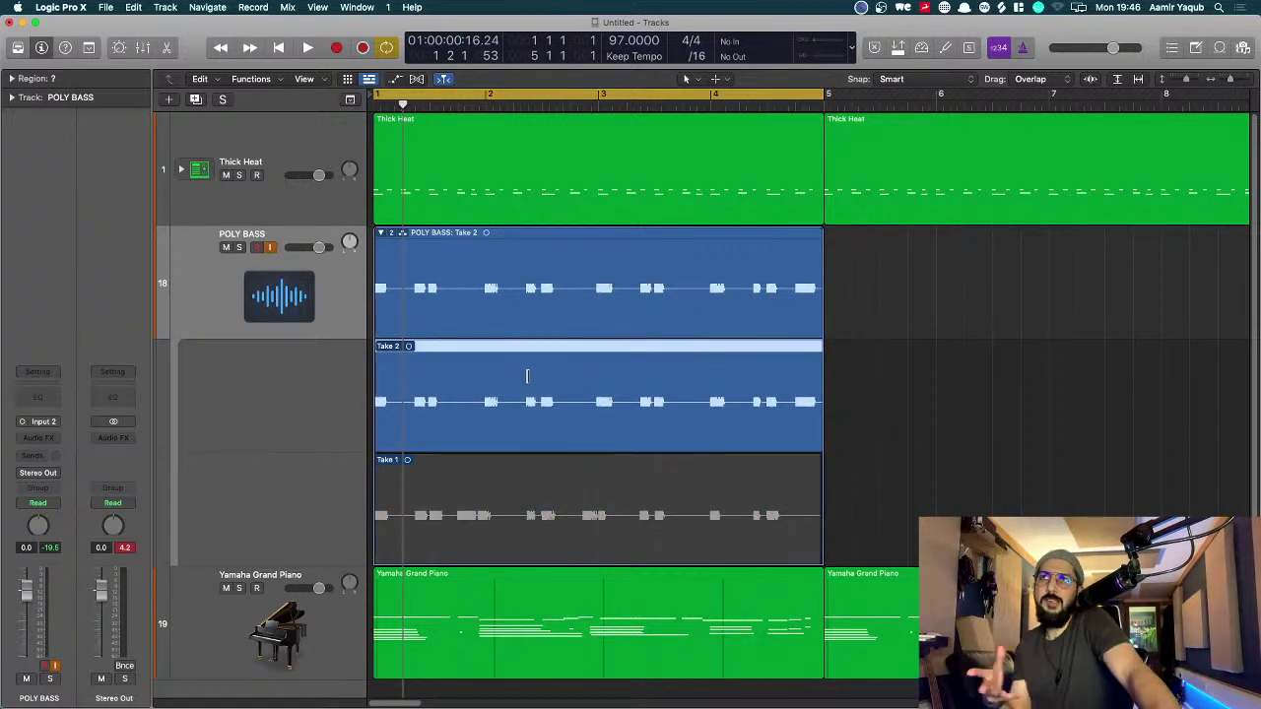
left_click_drag(565, 475, 221, 474)
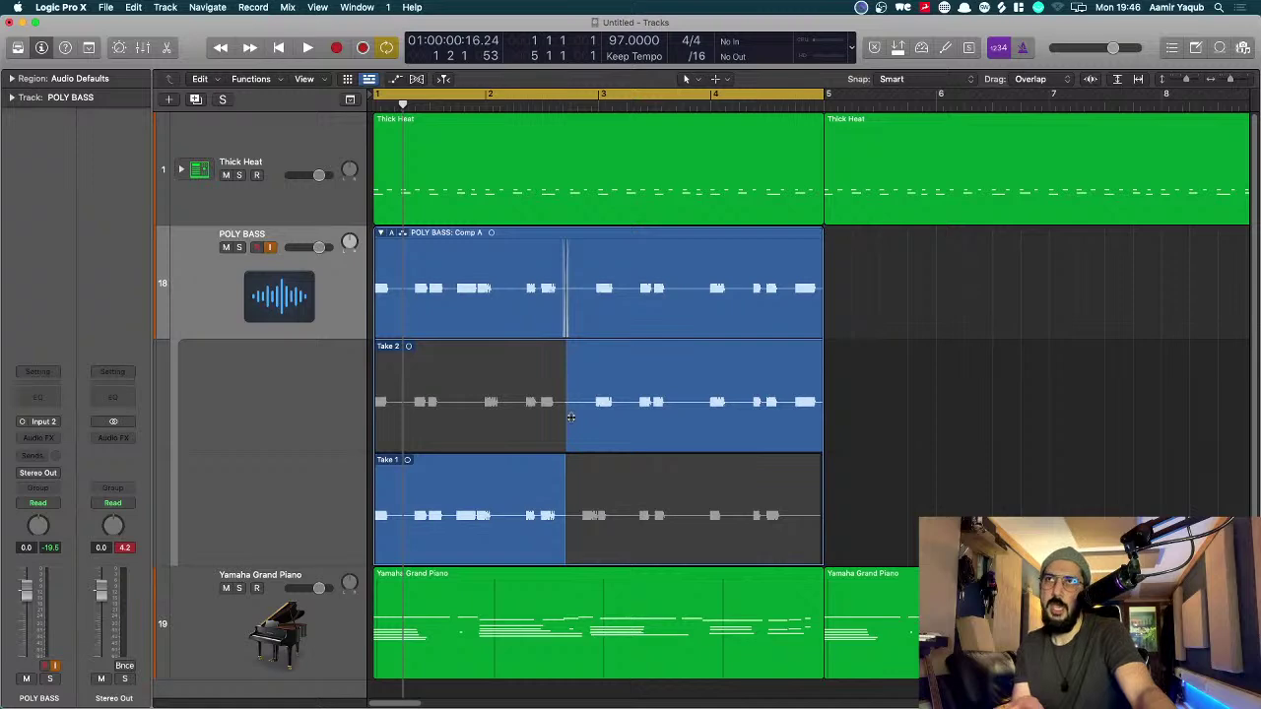
left_click_drag(567, 417, 578, 414)
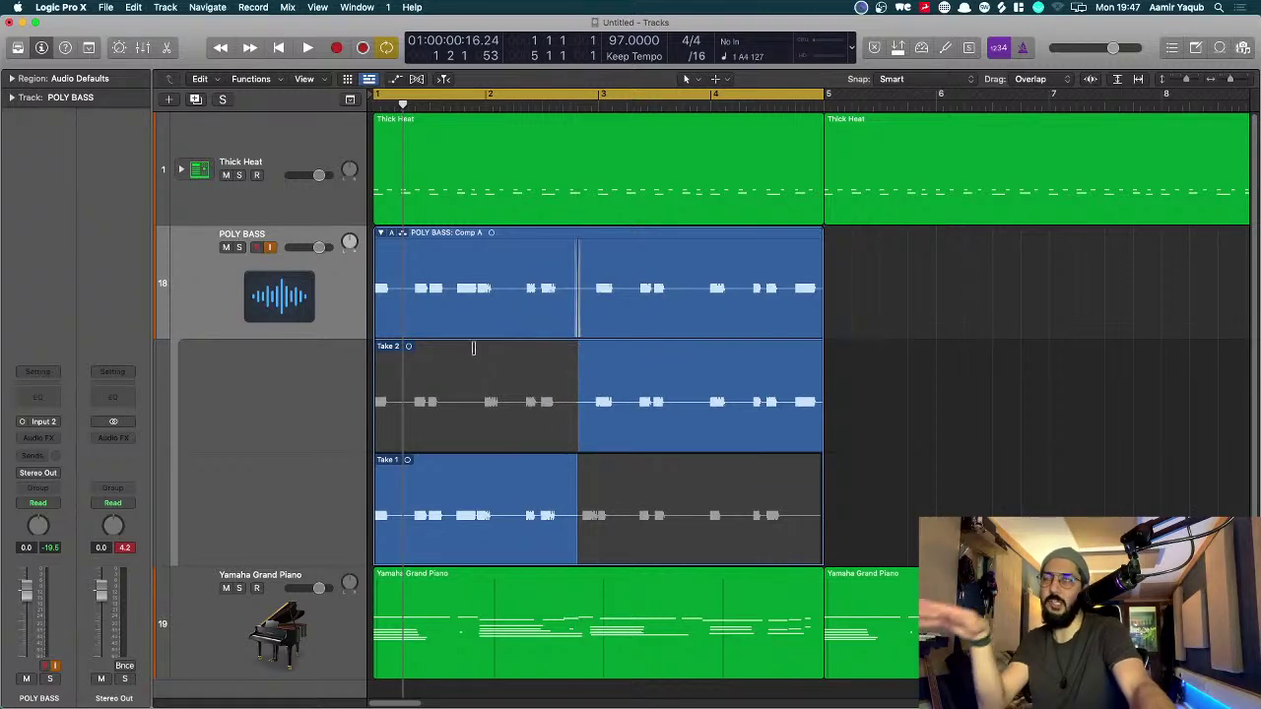
Step: Fold the POLY BASS take lanes away, leaving just the Comp A region visible
left_click(381, 234)
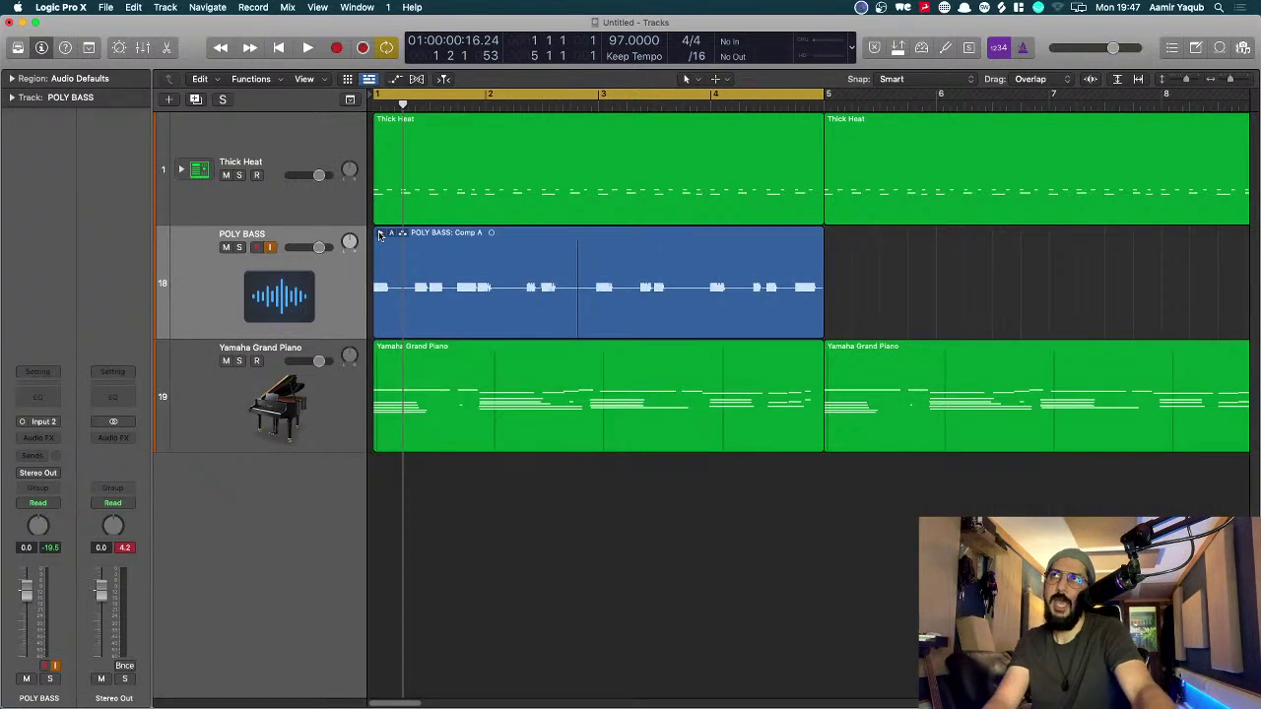
left_click(380, 233)
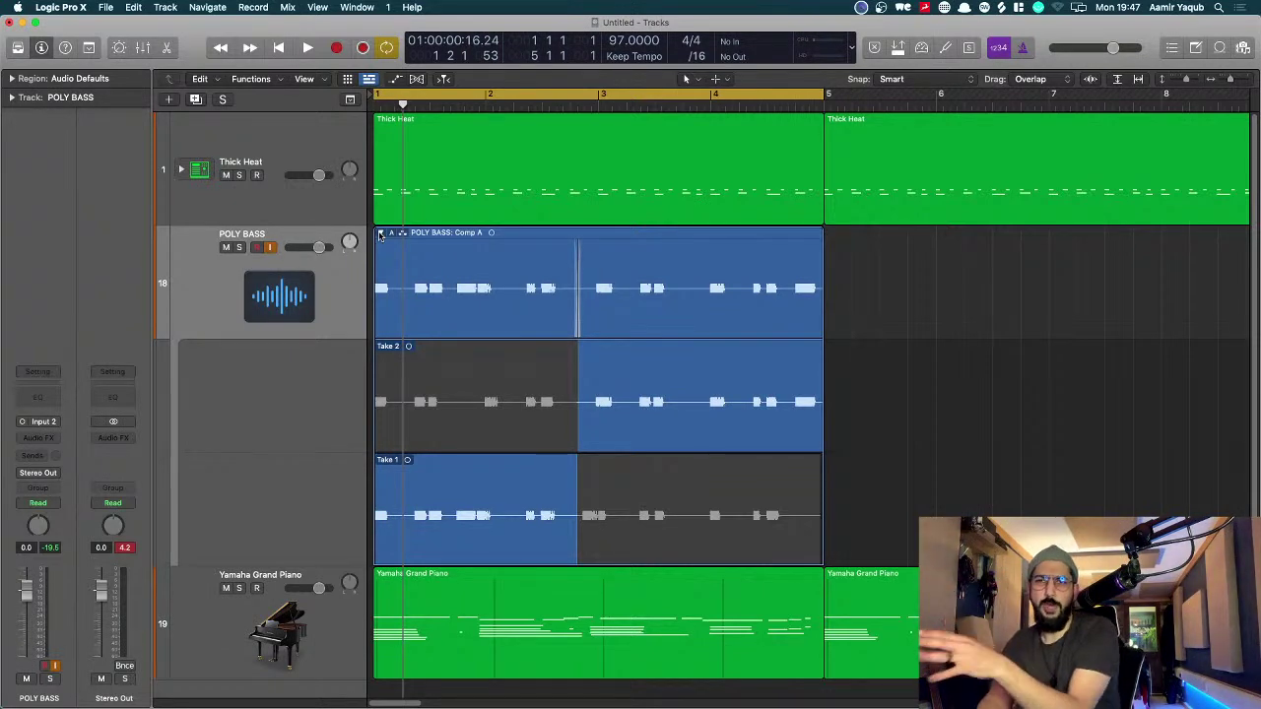
left_click(380, 234)
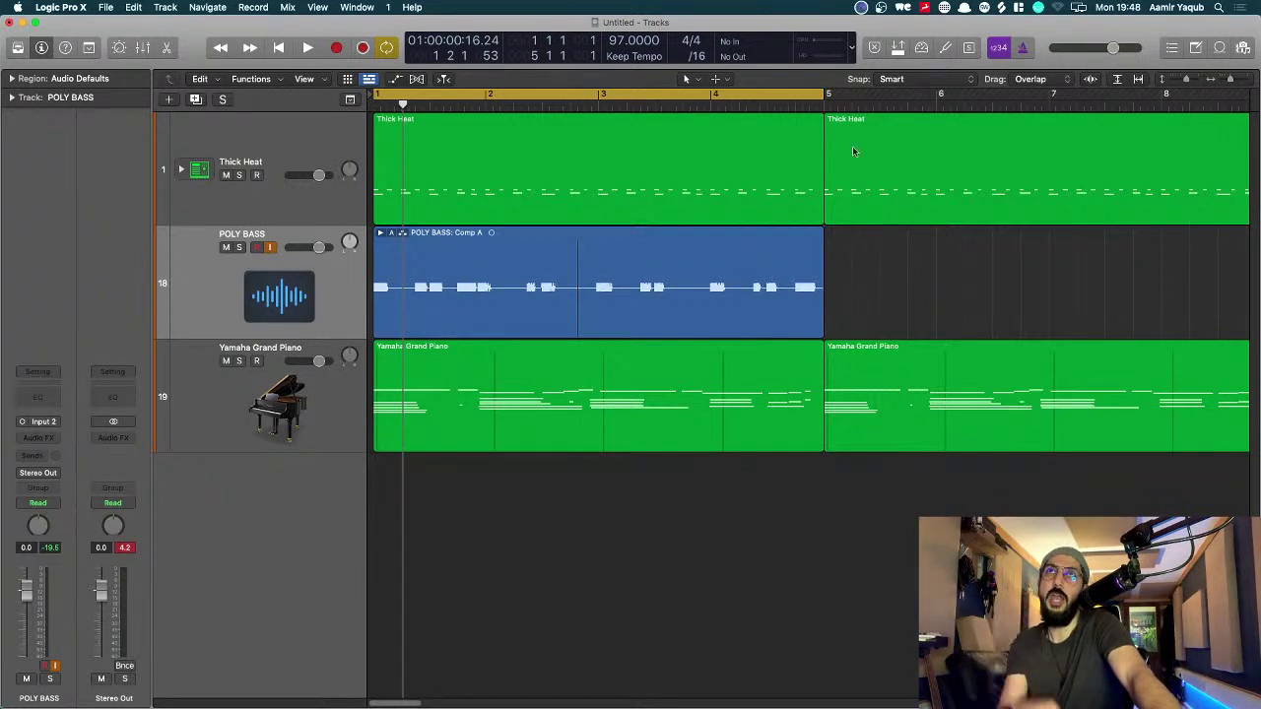
Step: Enable Autopunch over roughly bars 2–4, preview playback, then record a POLY BASS pass there
left_click(899, 47)
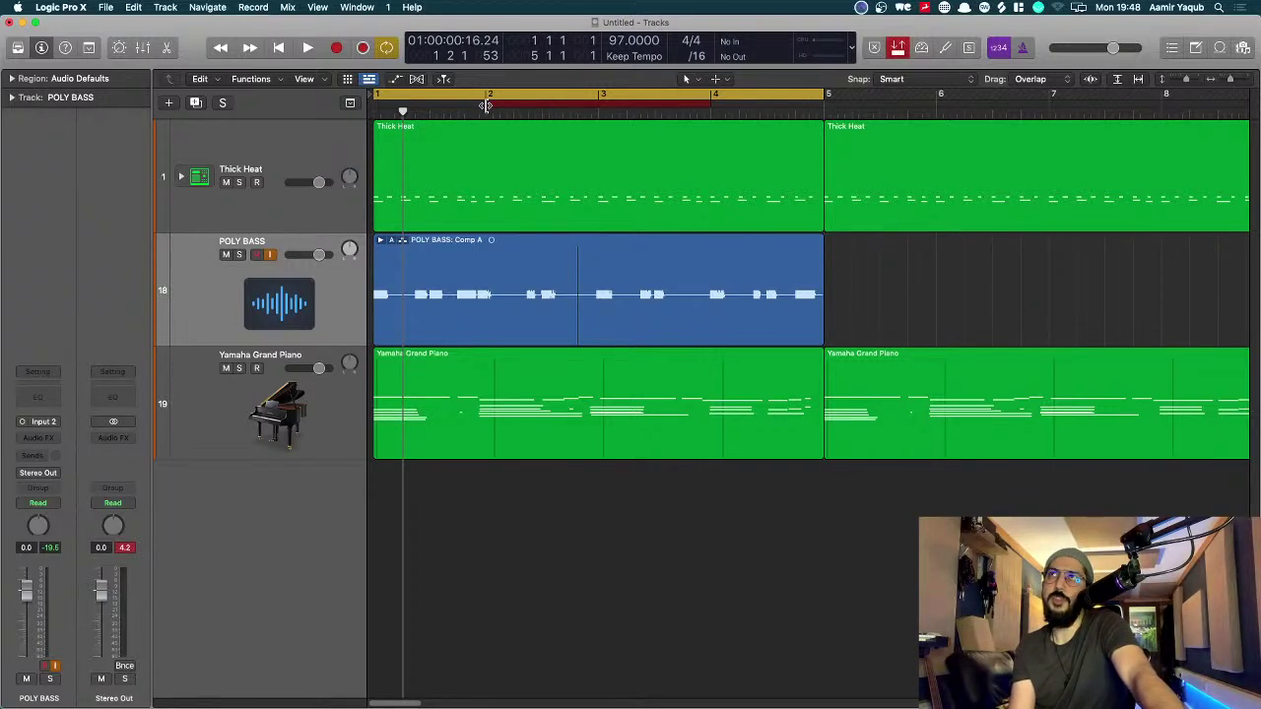
mouse_move(601, 104)
left_mouse_down()
mouse_move(662, 105)
mouse_move(603, 115)
left_mouse_up()
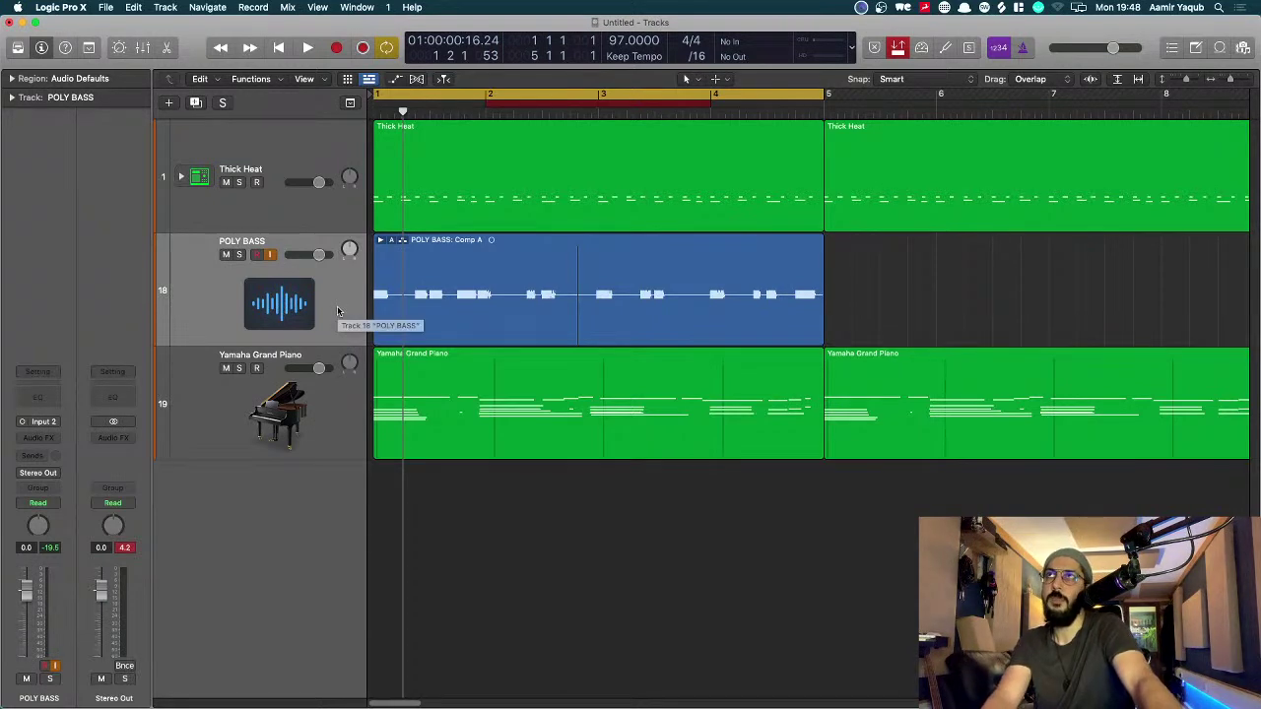
key("space")
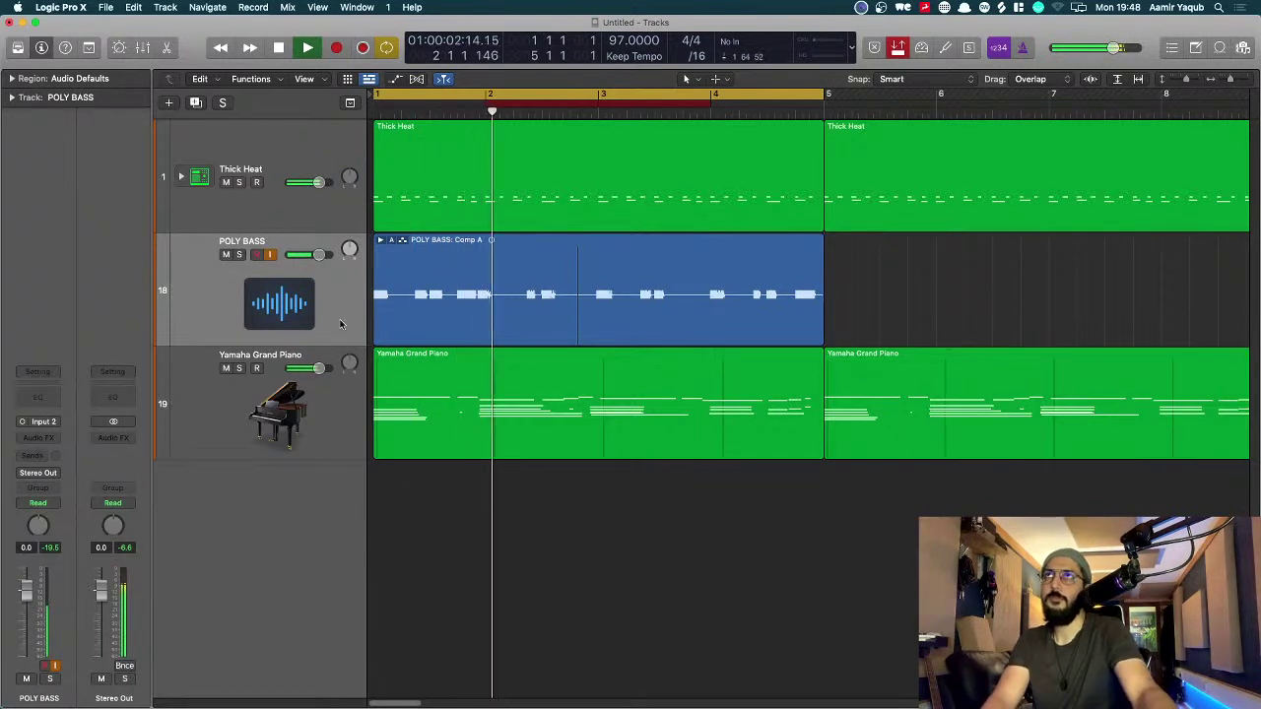
key("space")
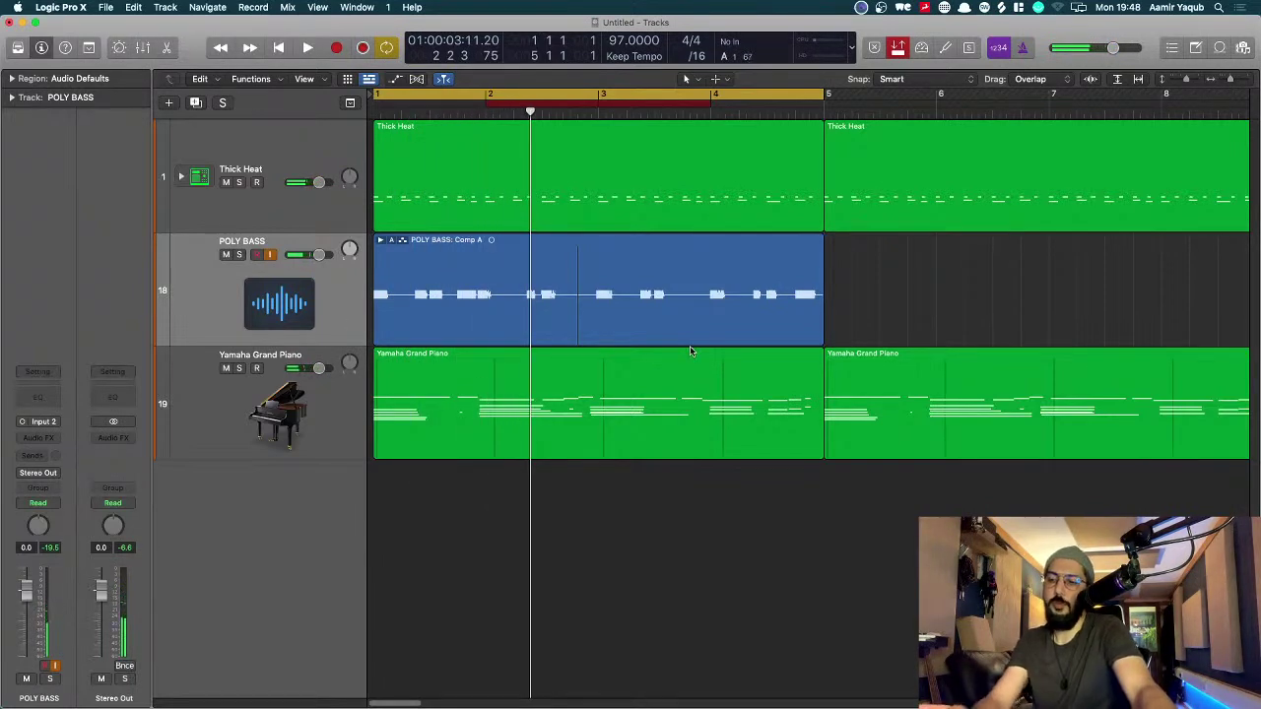
key("r")
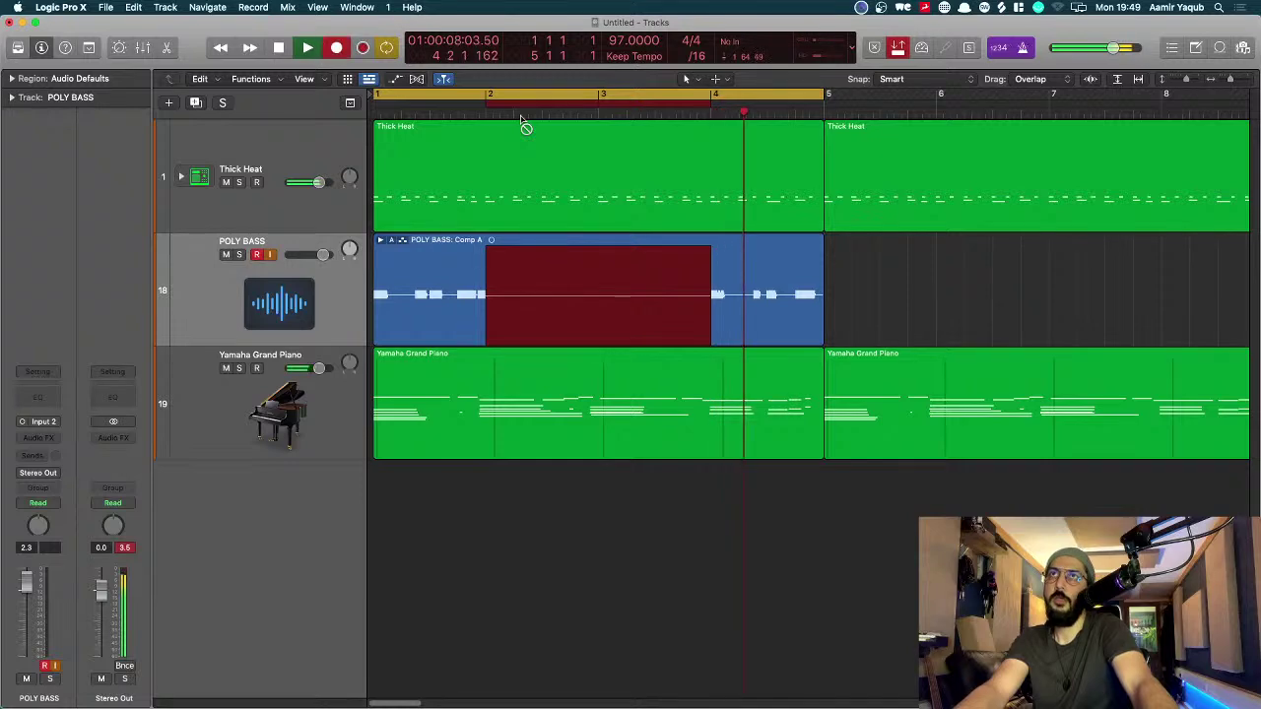
key("space")
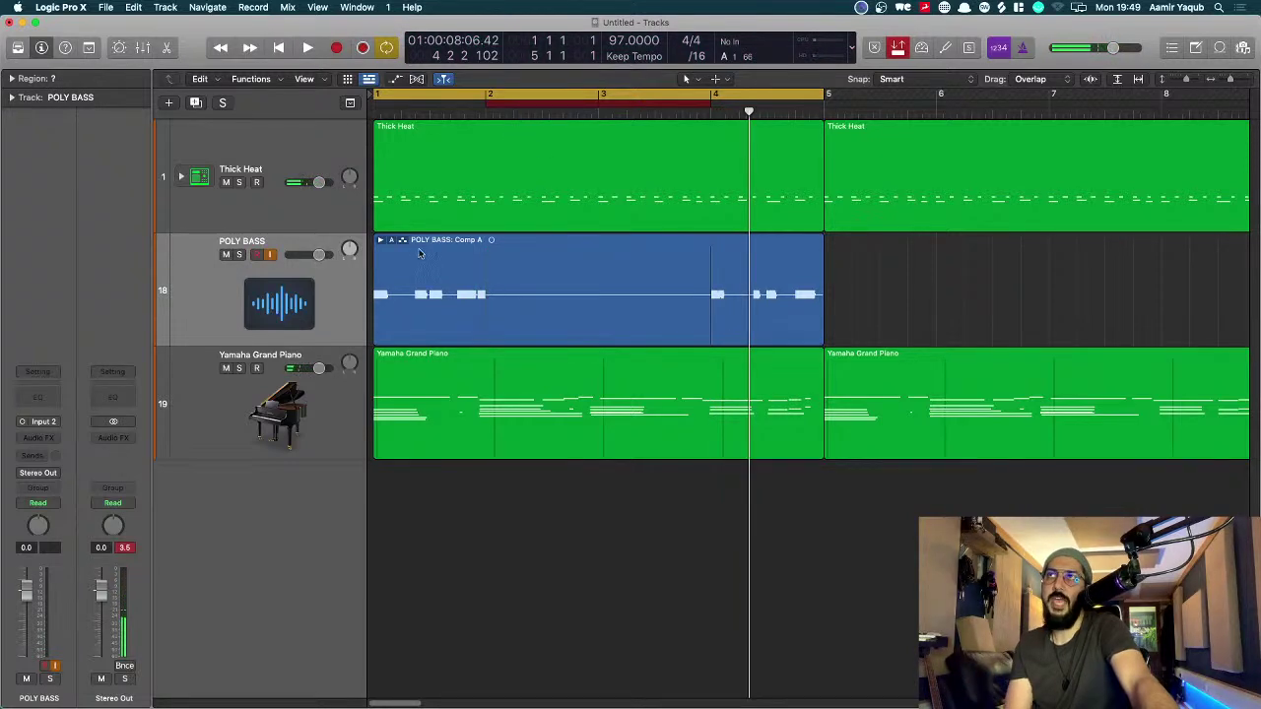
Step: Undo the empty POLY BASS take and nudge the punch-in point just past bar 2
left_click(381, 241)
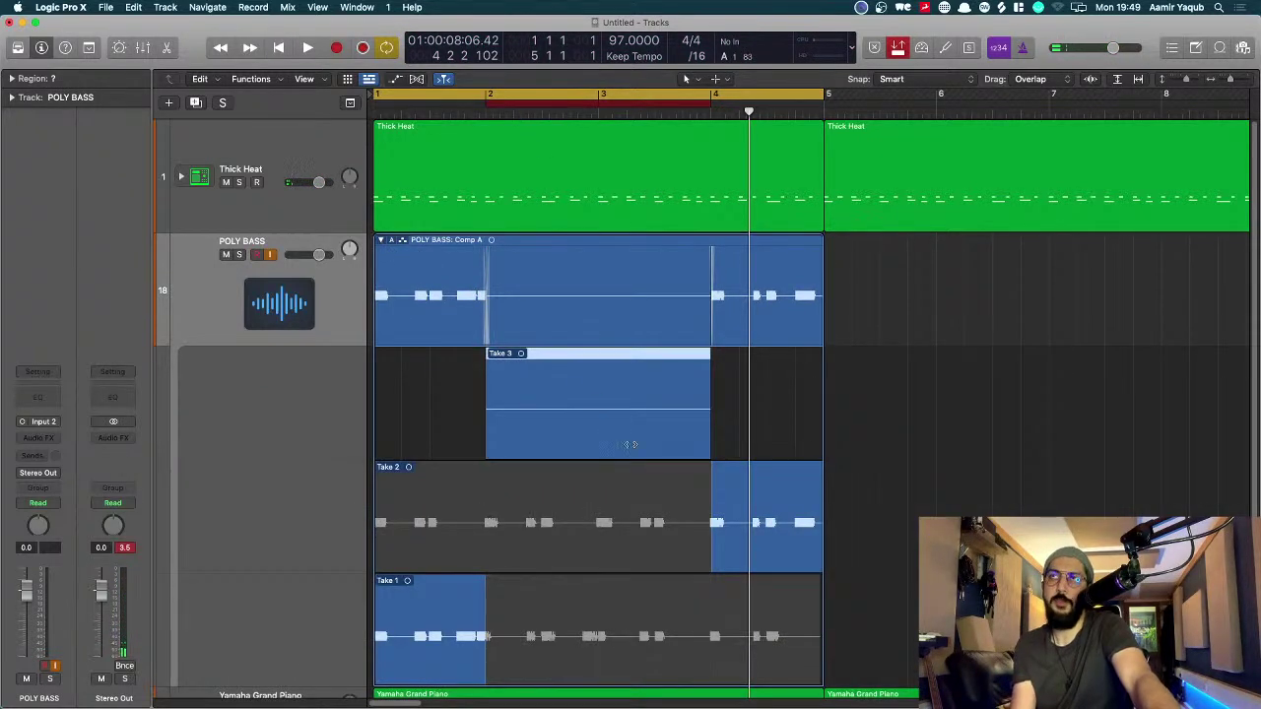
double_click(391, 265)
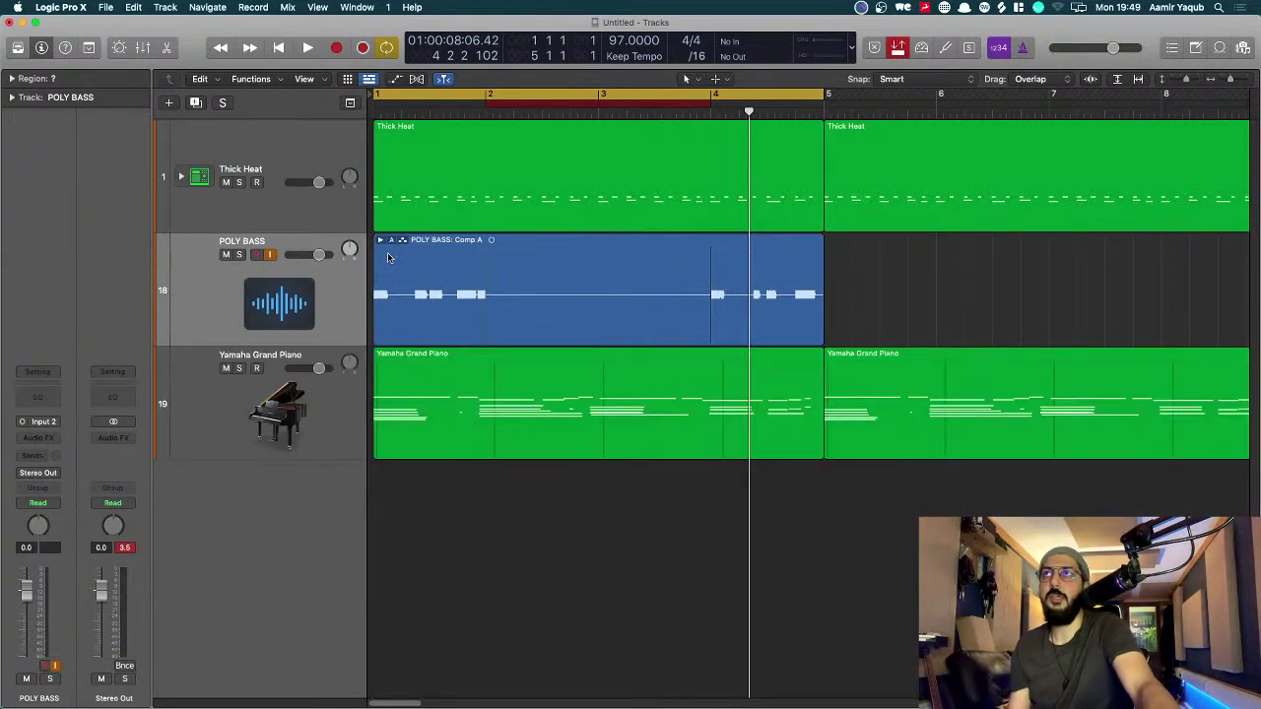
key("super+z")
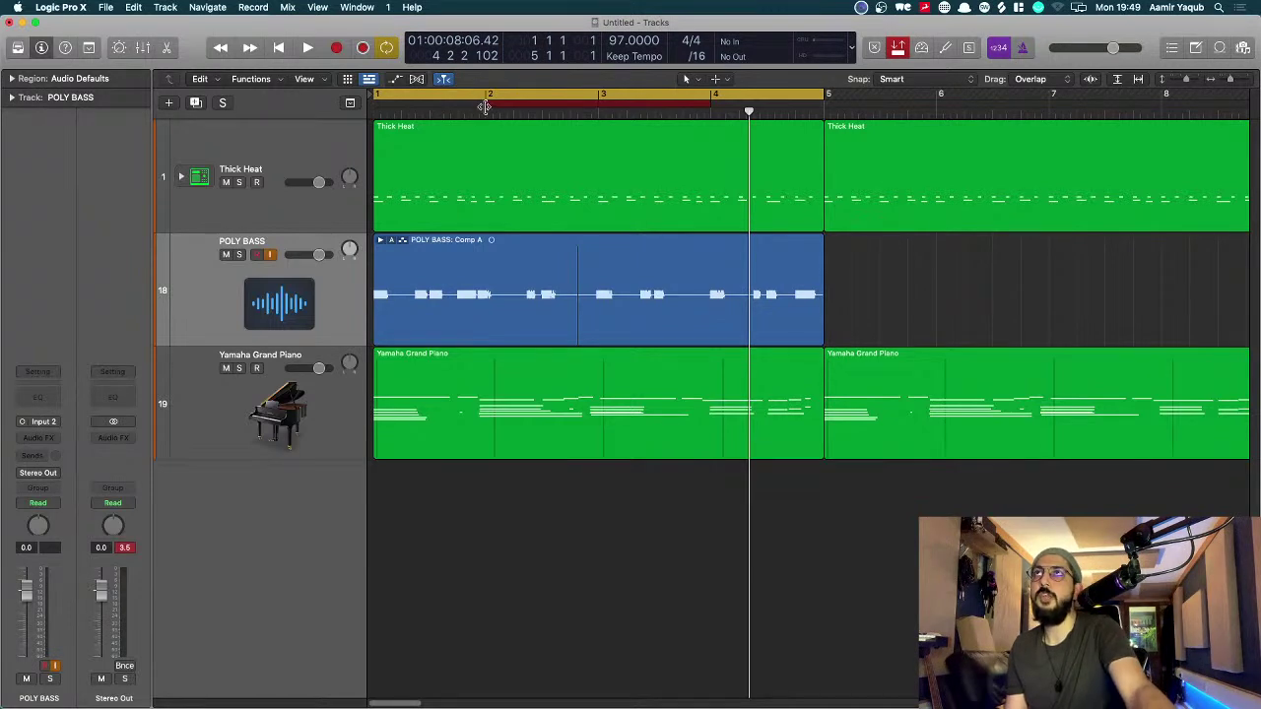
left_click_drag(489, 106, 498, 102)
Step: Save the project under the name GTV2 as GTV2.logicx
key("super+s")
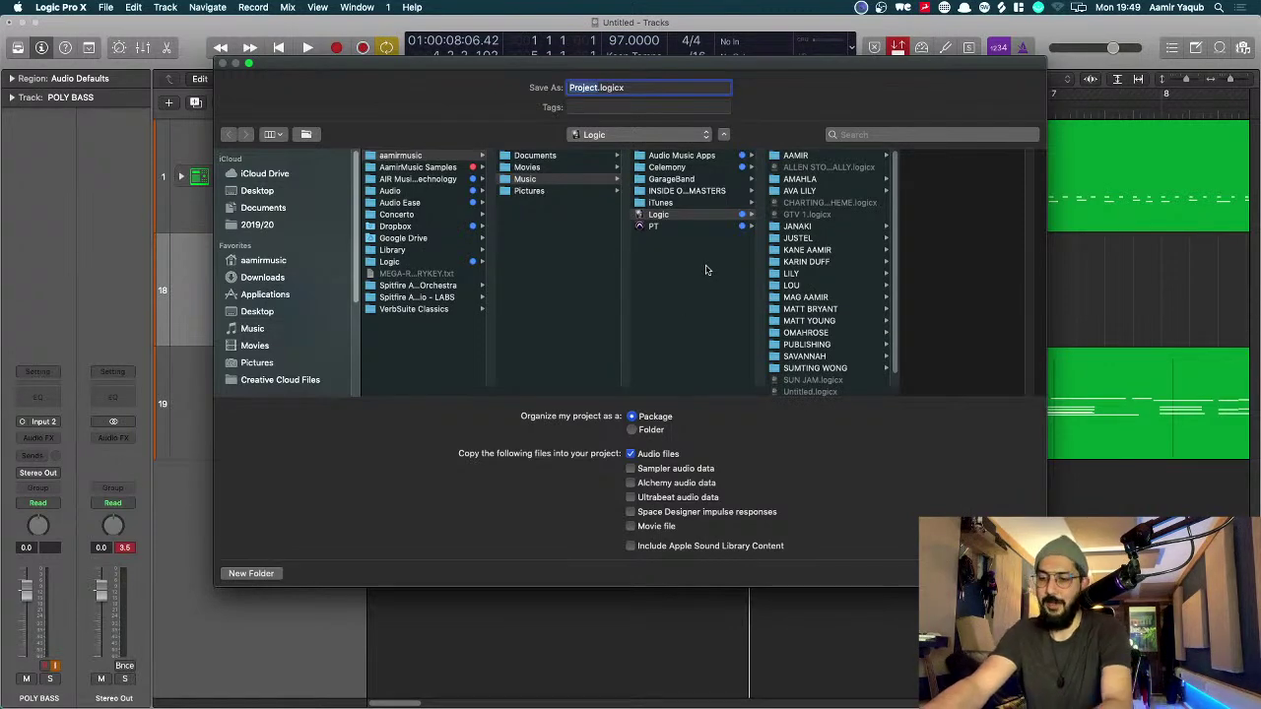
type("GTV2")
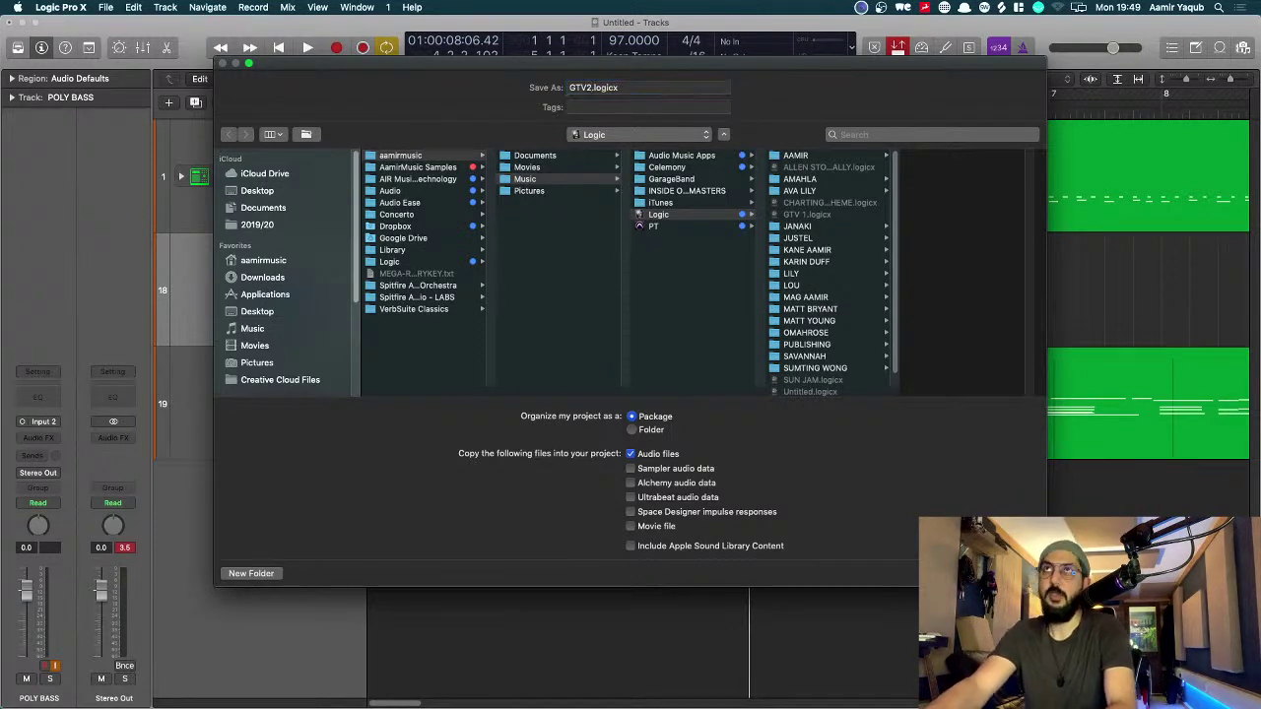
key("Return")
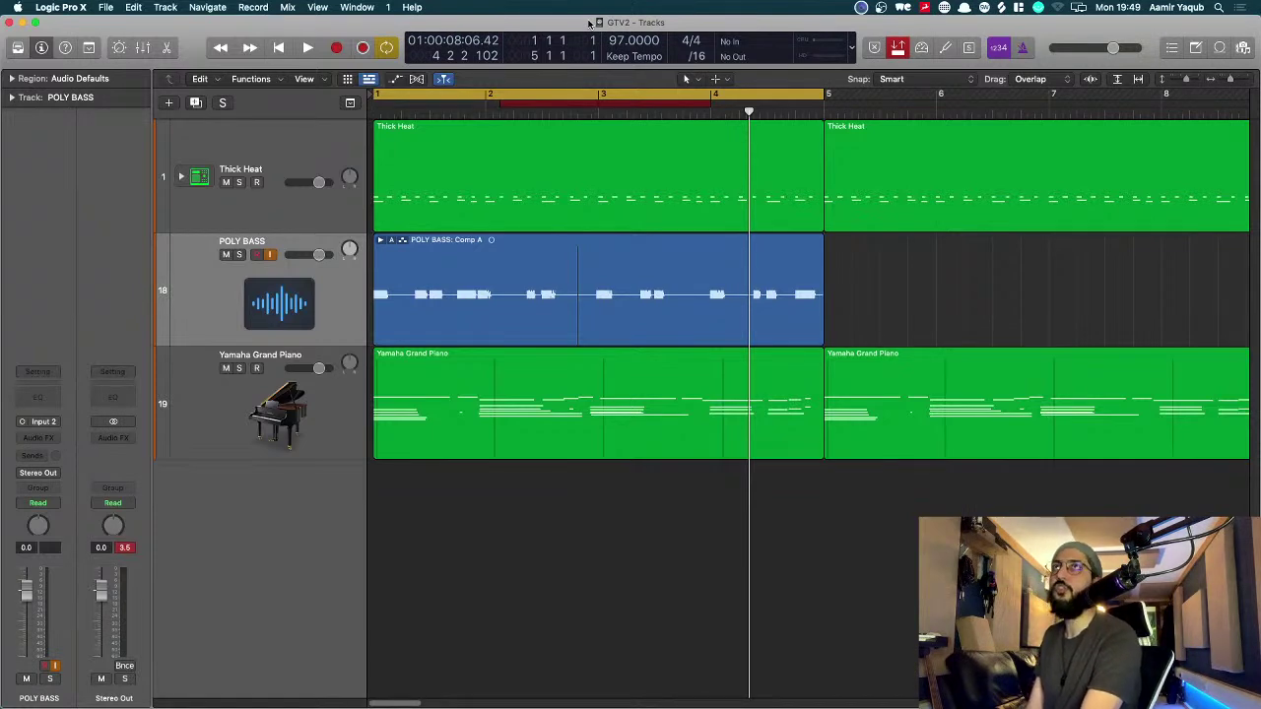
Step: Record a punched-in bass take on POLY BASS covering bars 2–4
key("r")
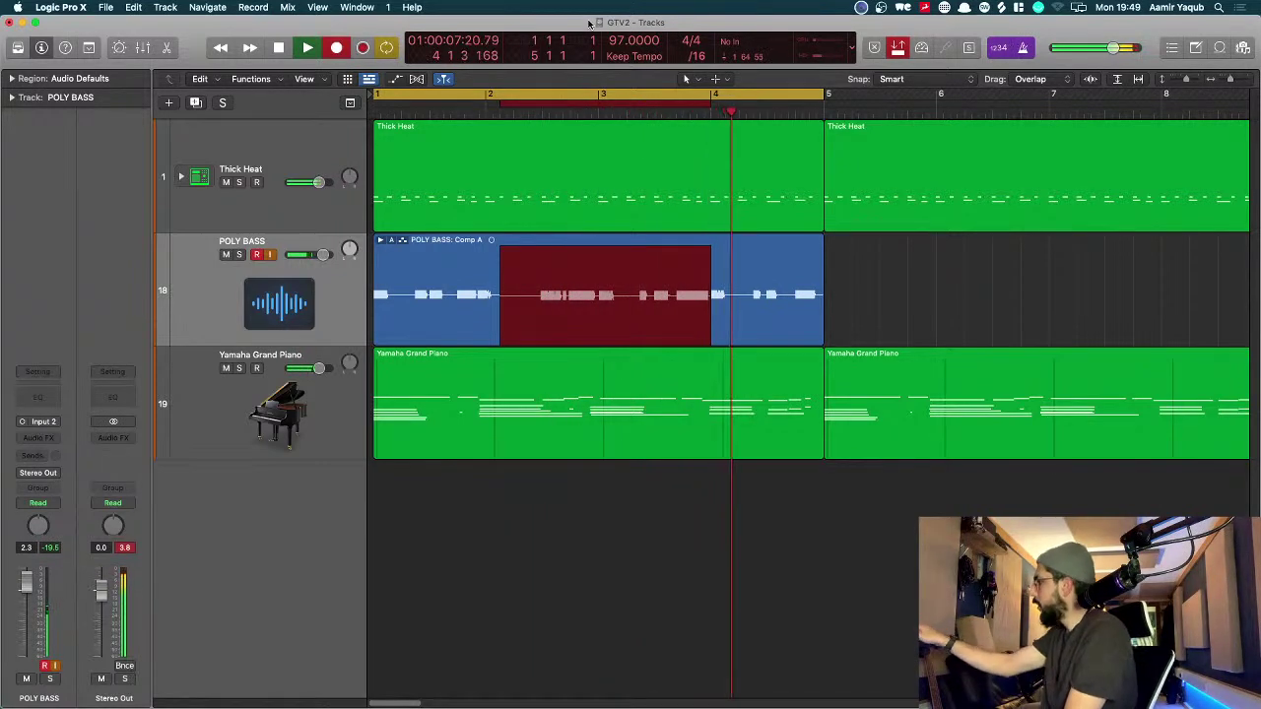
key("space")
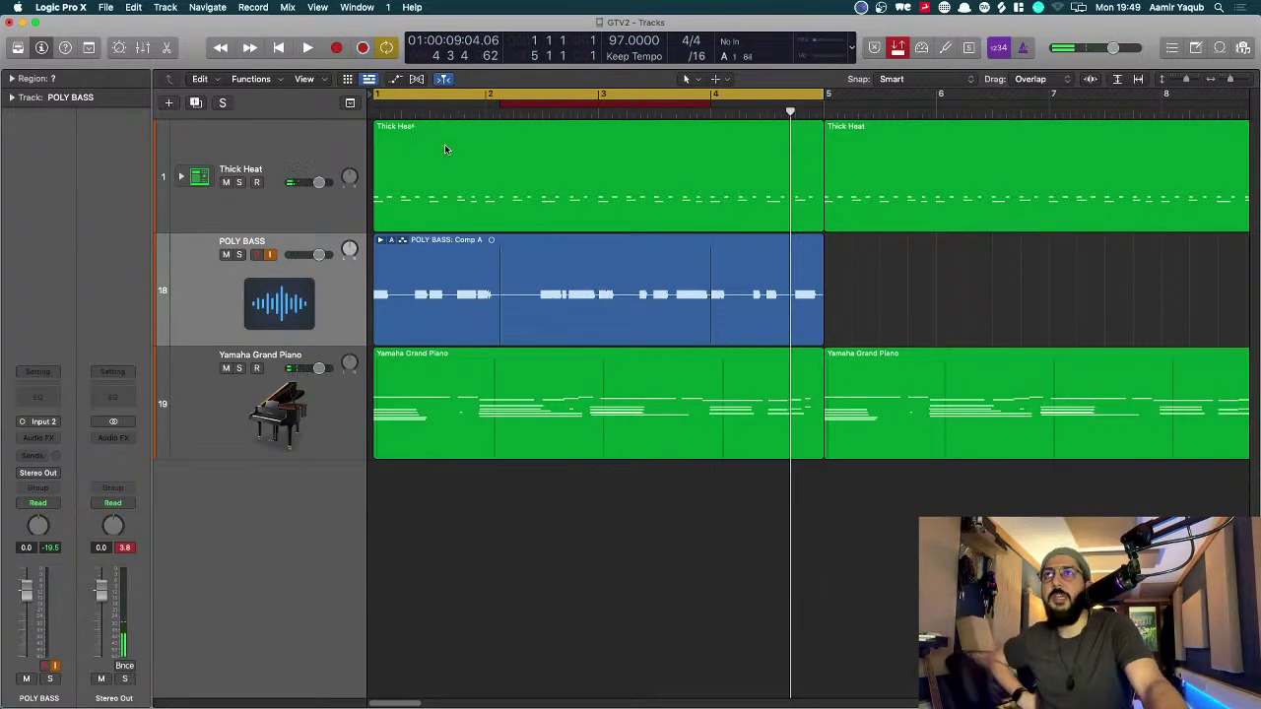
Step: Expand the POLY BASS takes, move the Take 3-to-Take 2 switch earlier, and disable Autopunch
left_click(380, 240)
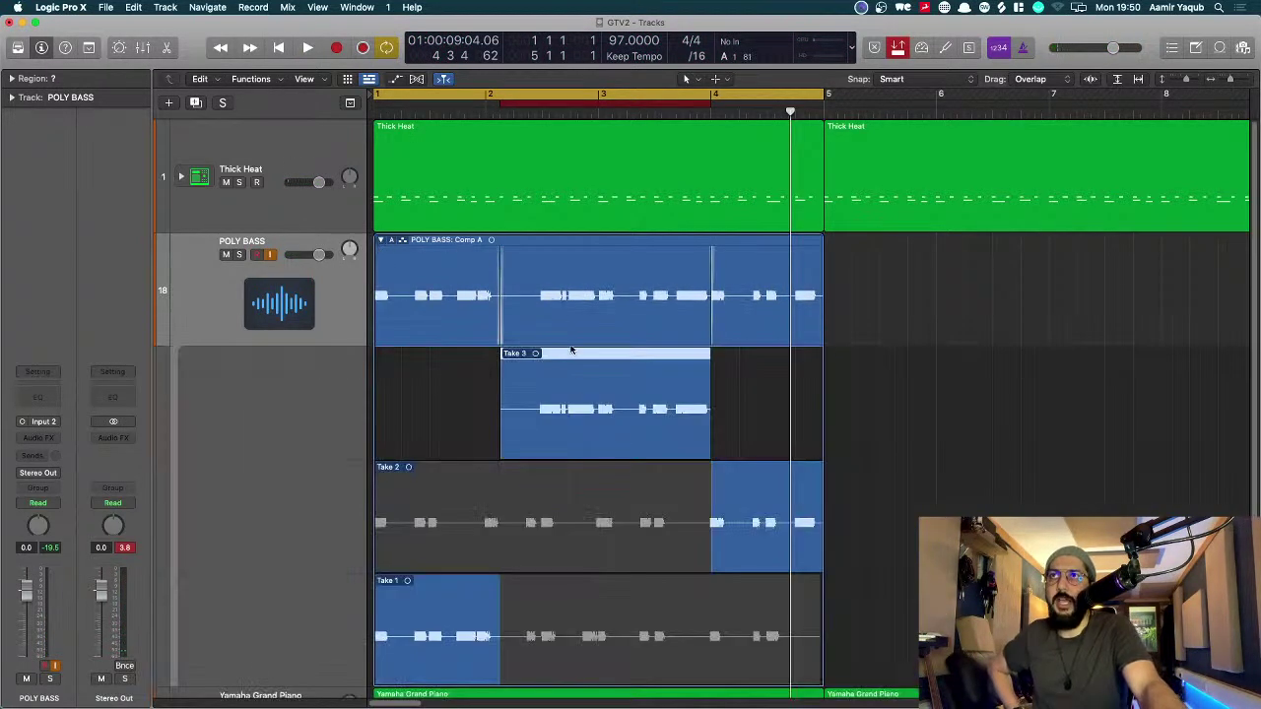
scroll(594, 406, "down", 3)
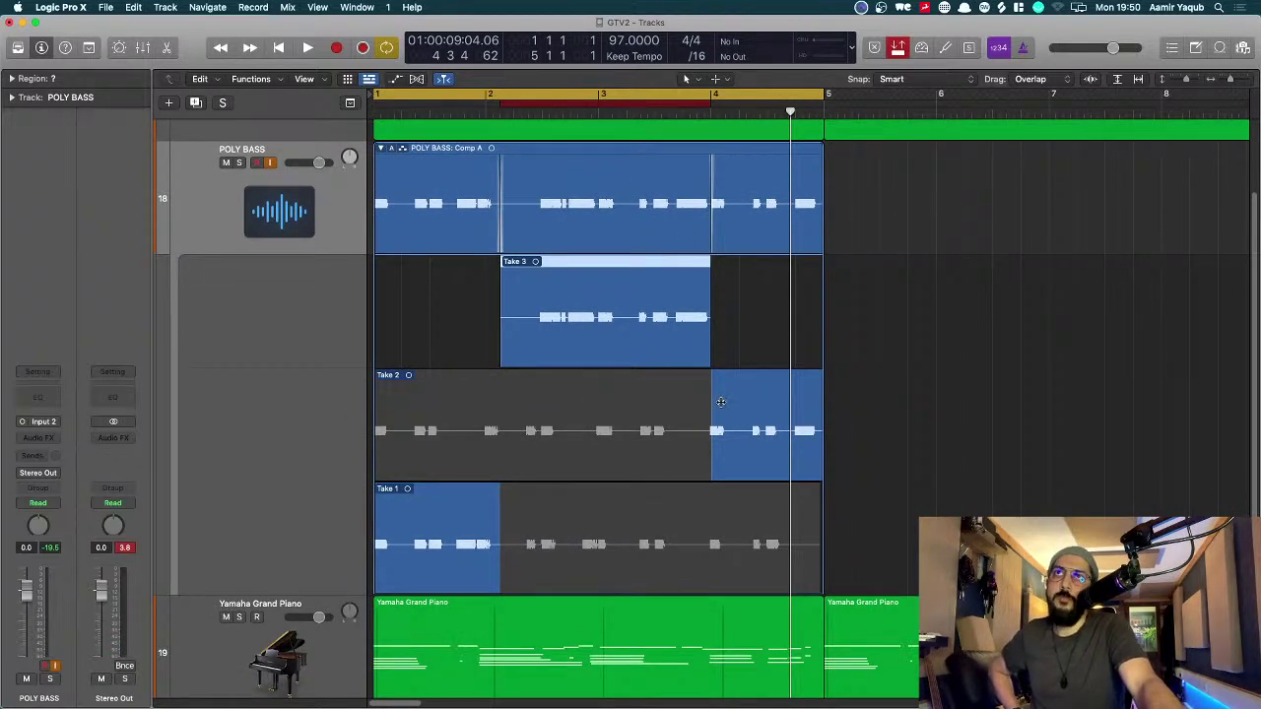
left_click_drag(712, 408, 706, 439)
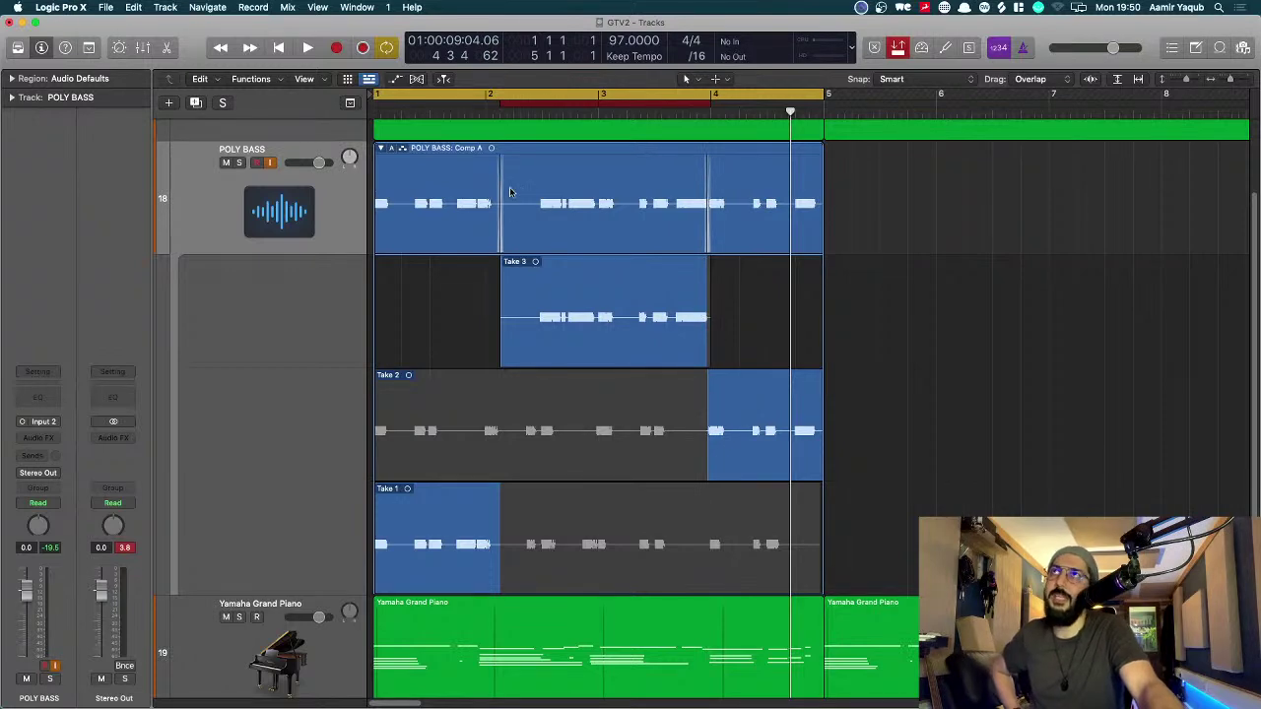
left_click(894, 48)
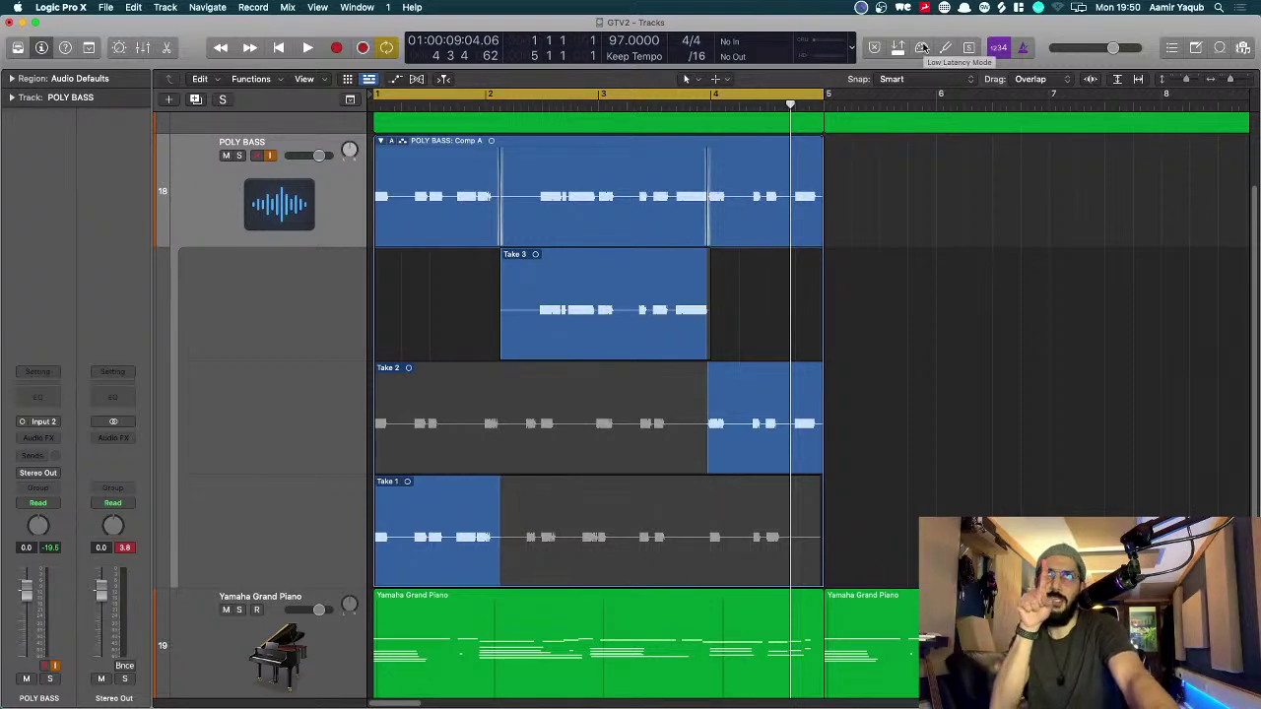
Step: Turn on Low Latency Mode and play the POLY BASS comp back from bar 1
left_click(923, 48)
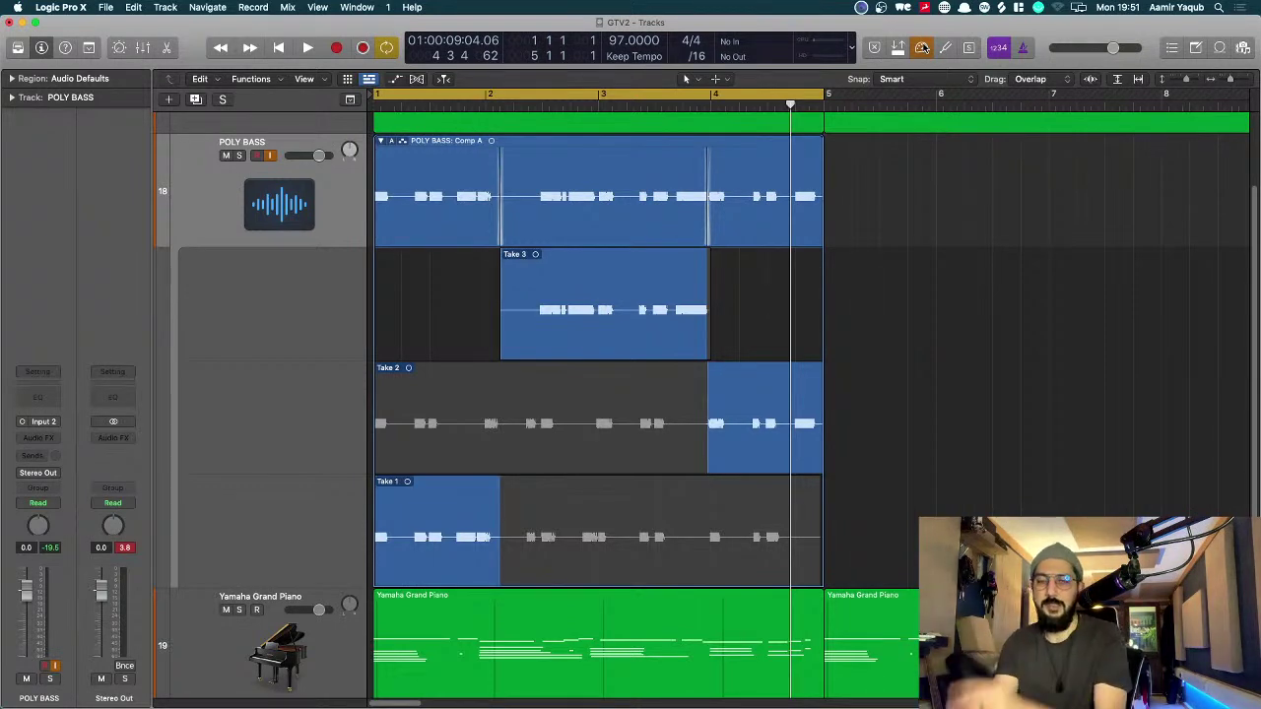
key("Return")
key("space")
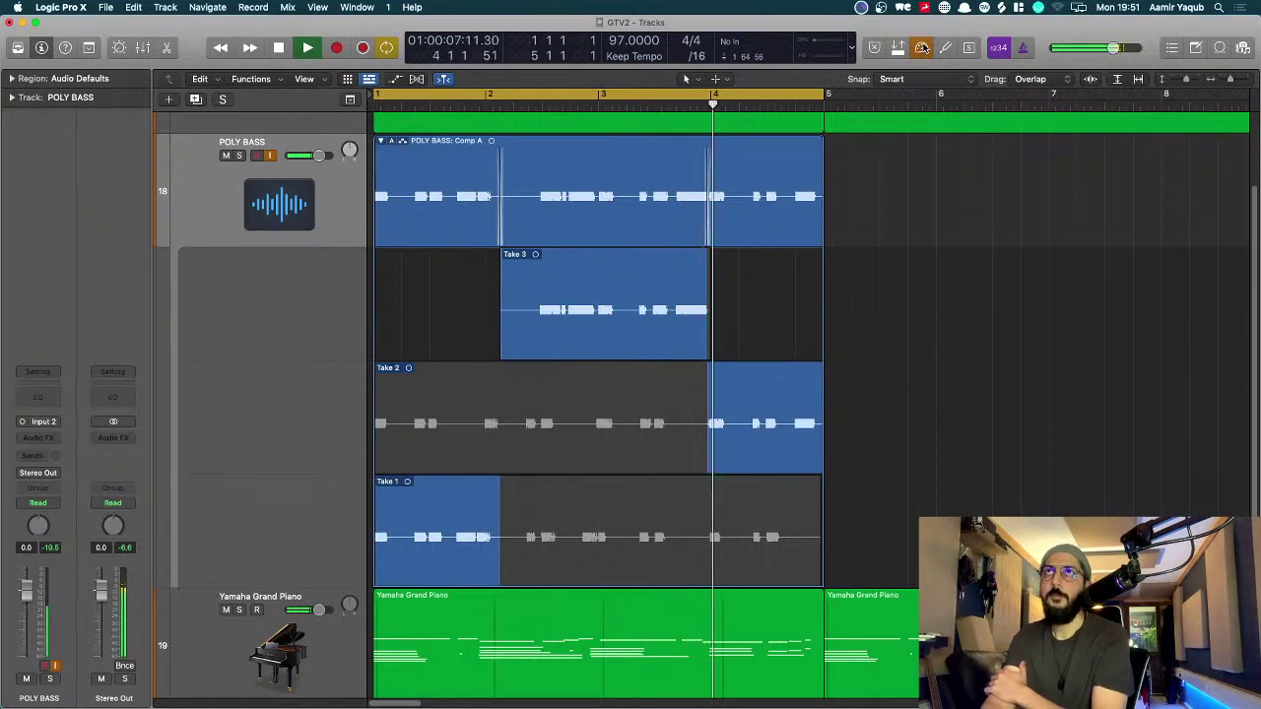
key("space")
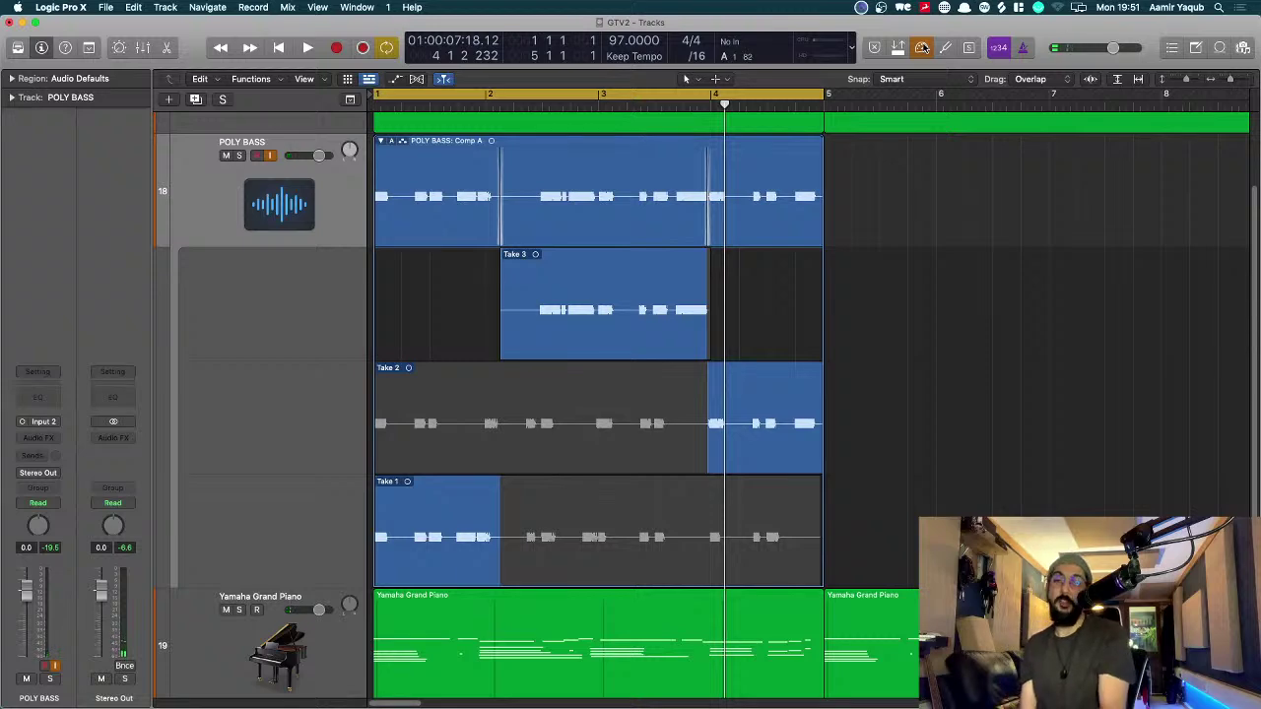
Step: Record a new full-length POLY BASS take in Replace mode
left_click(381, 141)
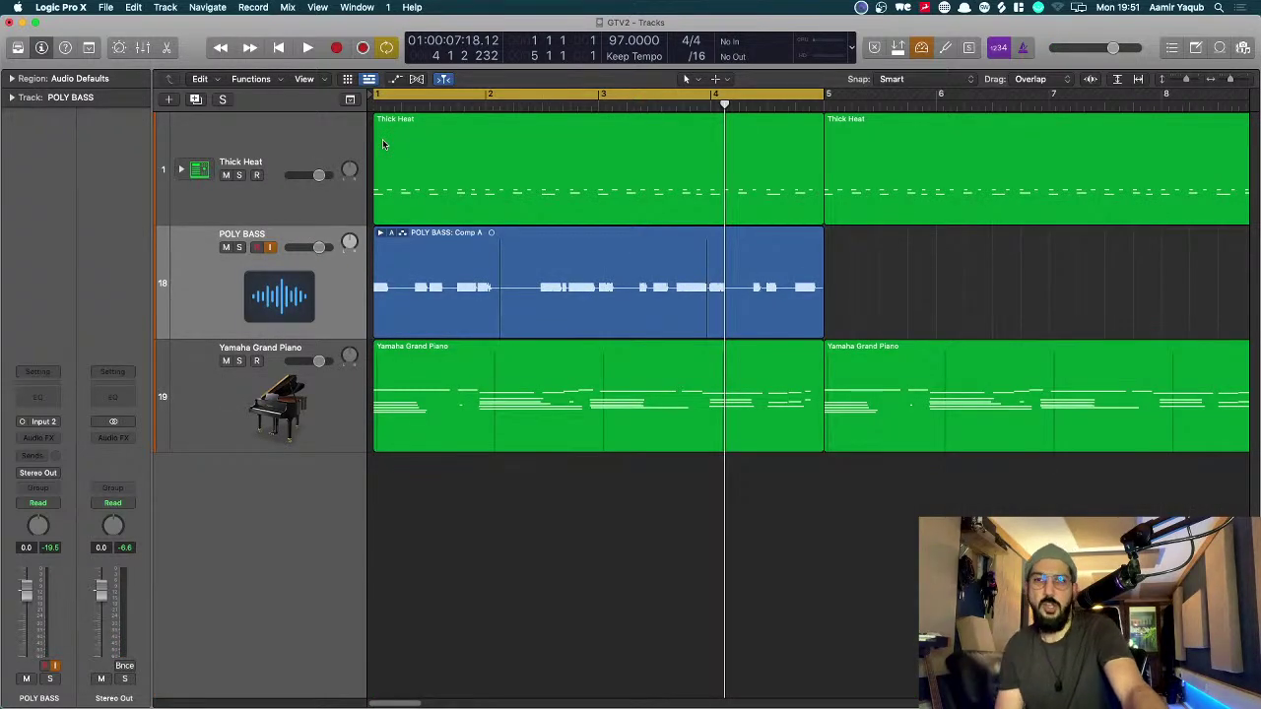
left_click(548, 286)
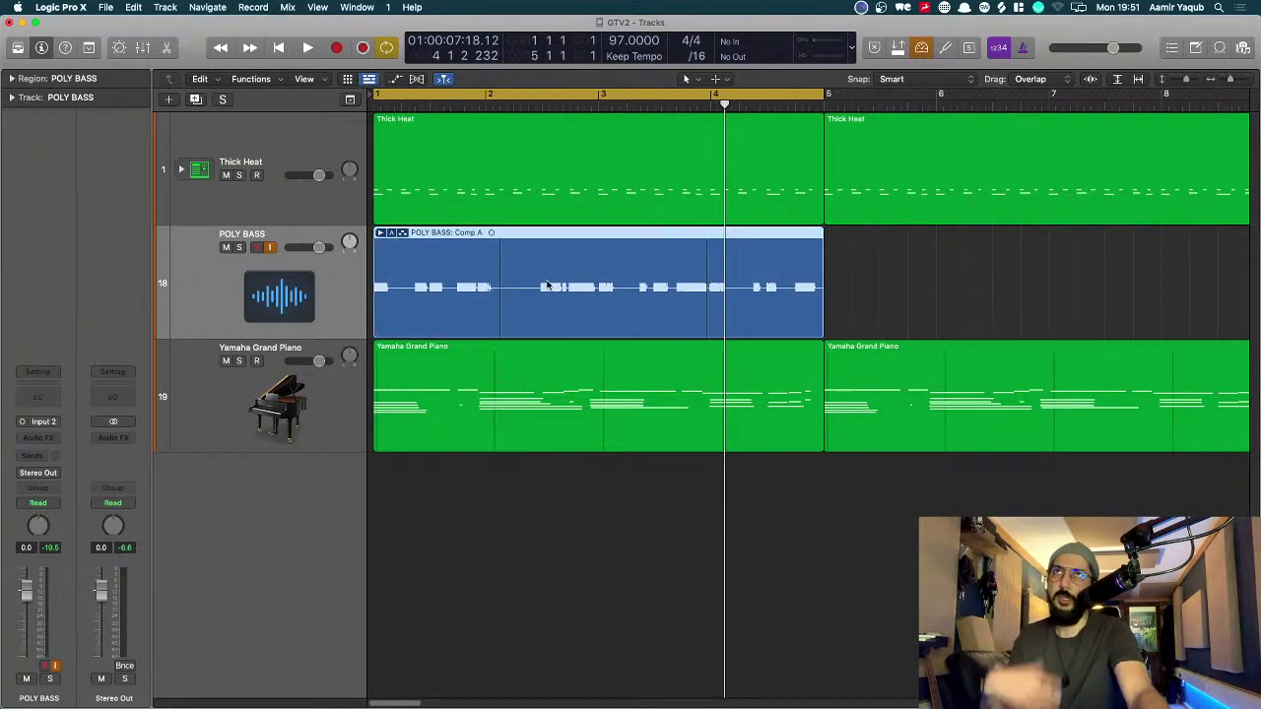
left_click(869, 47)
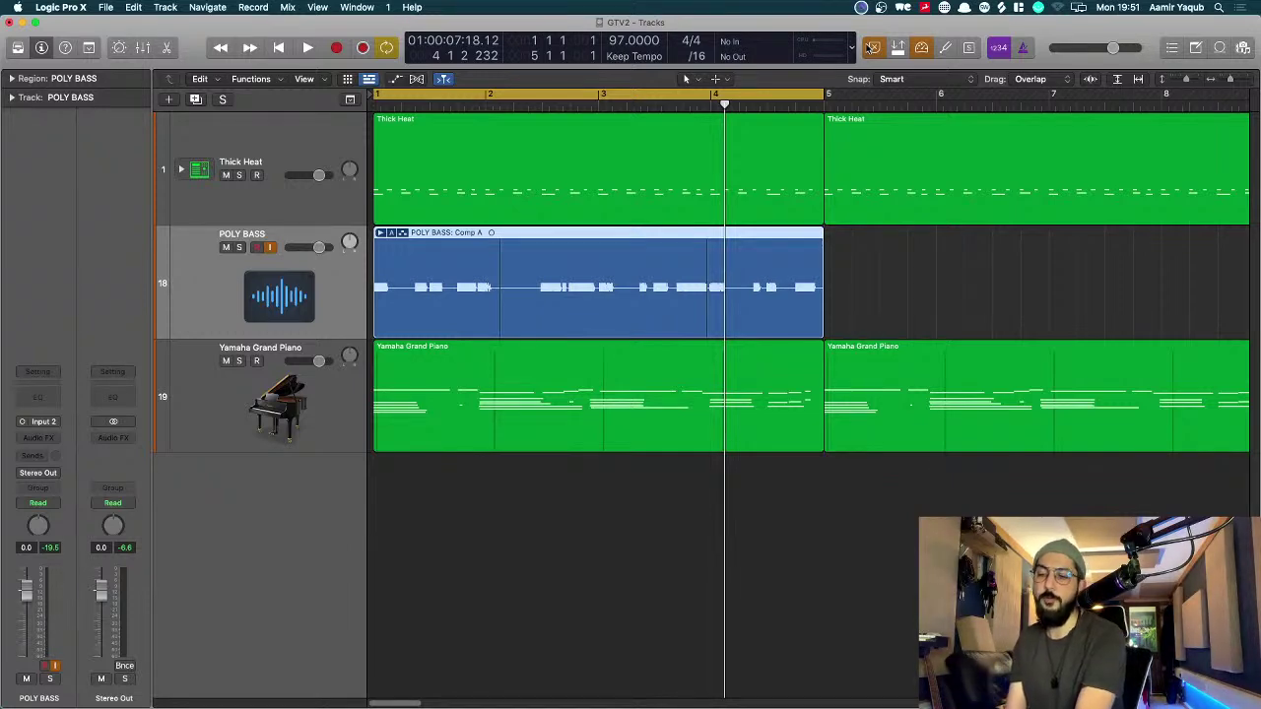
key("r")
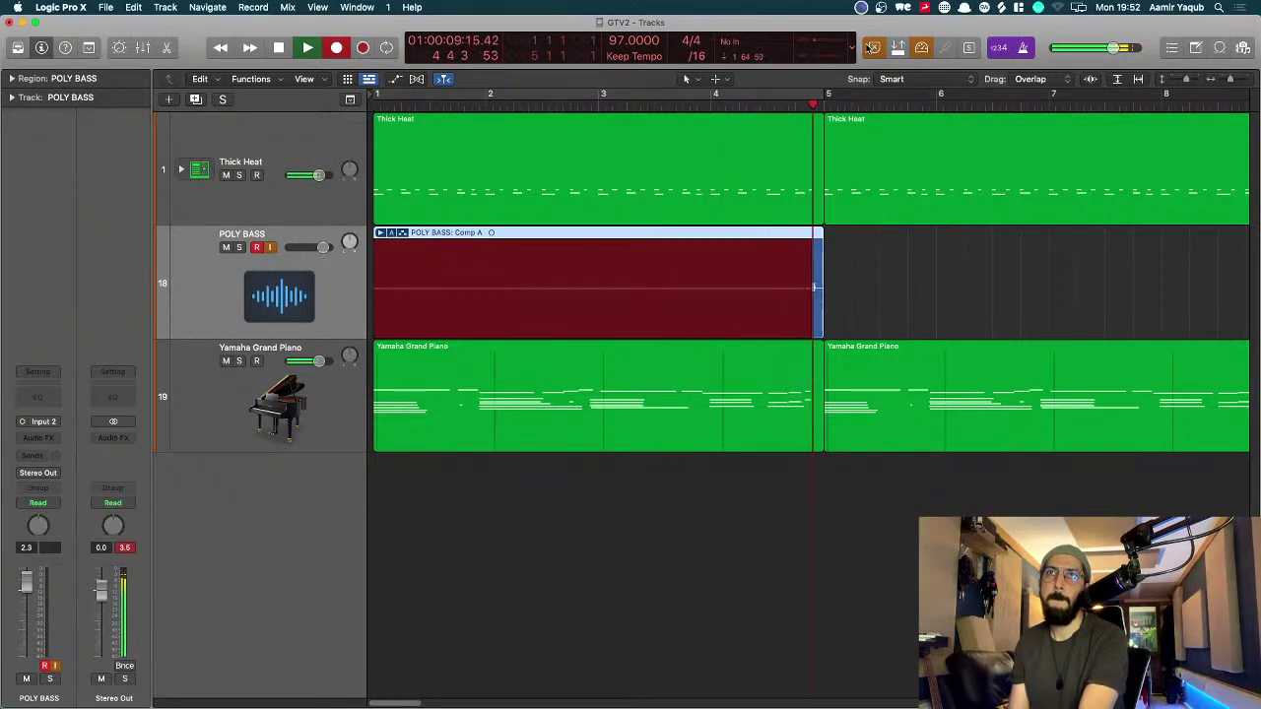
key("space")
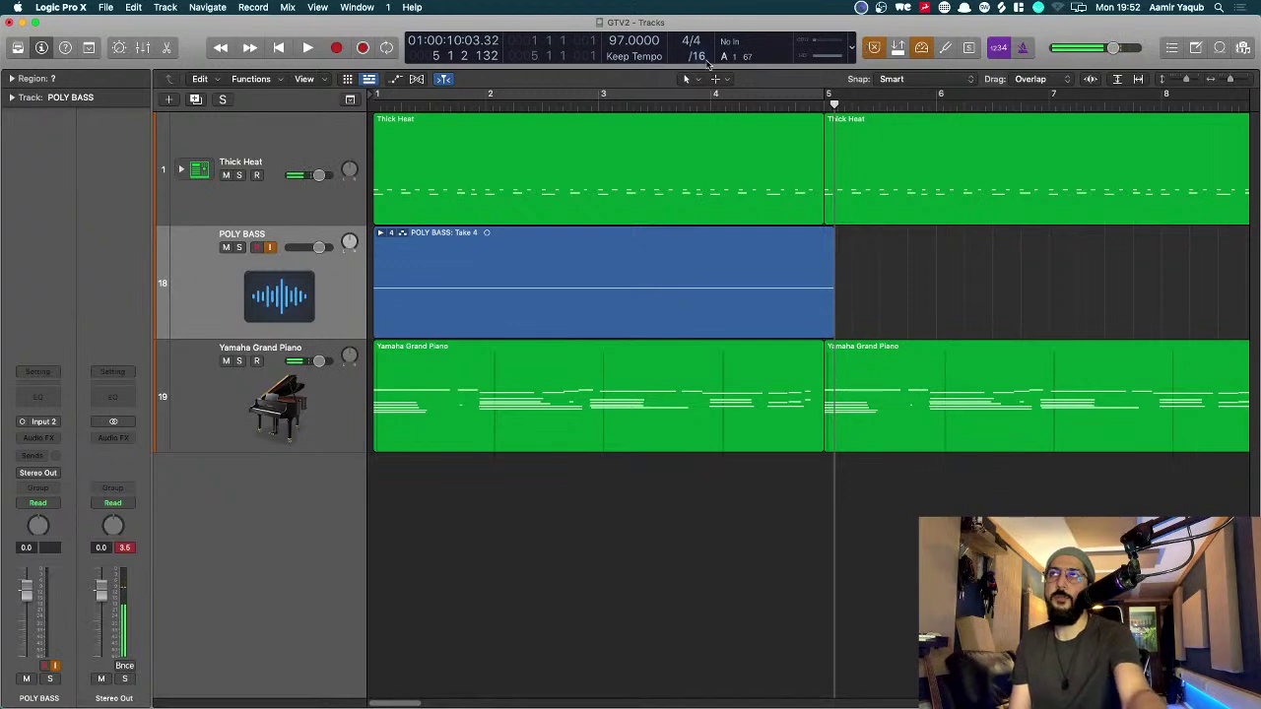
Step: Check Take 4 in the expanded POLY BASS take folder, then open the Logic Pro X menu
left_click(380, 233)
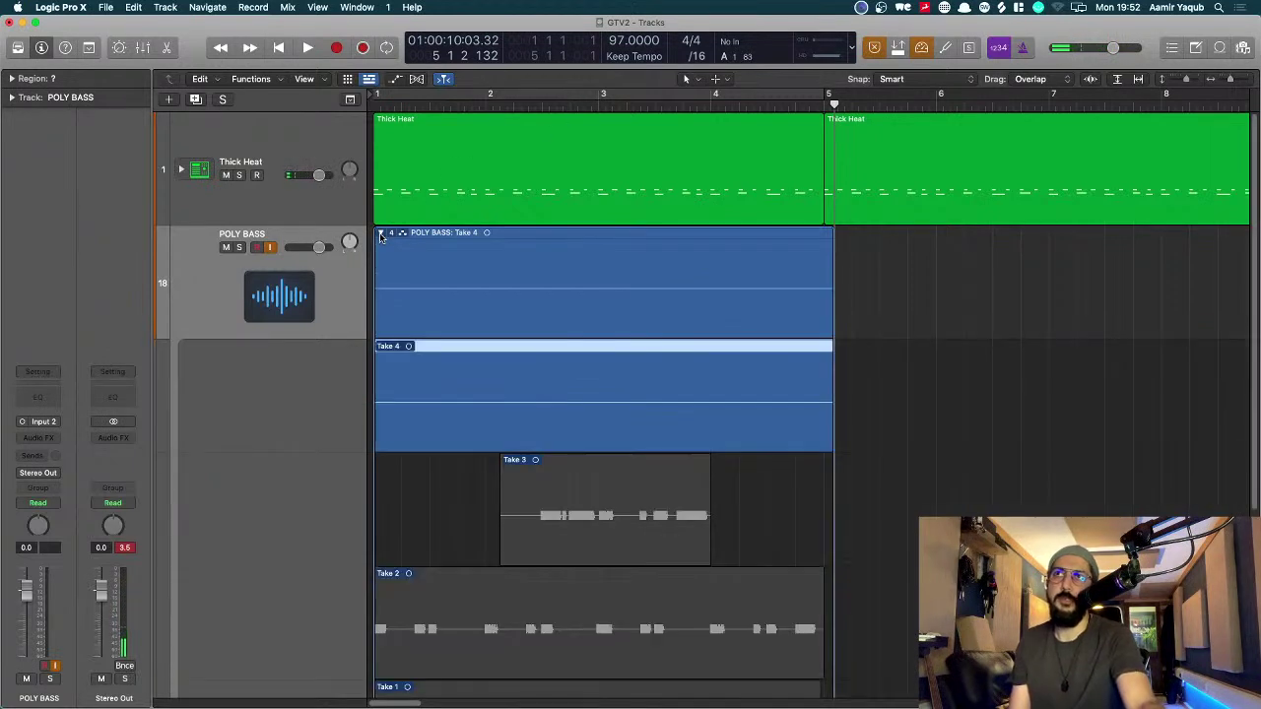
scroll(377, 244, "down", 5)
scroll(374, 248, "up", 5)
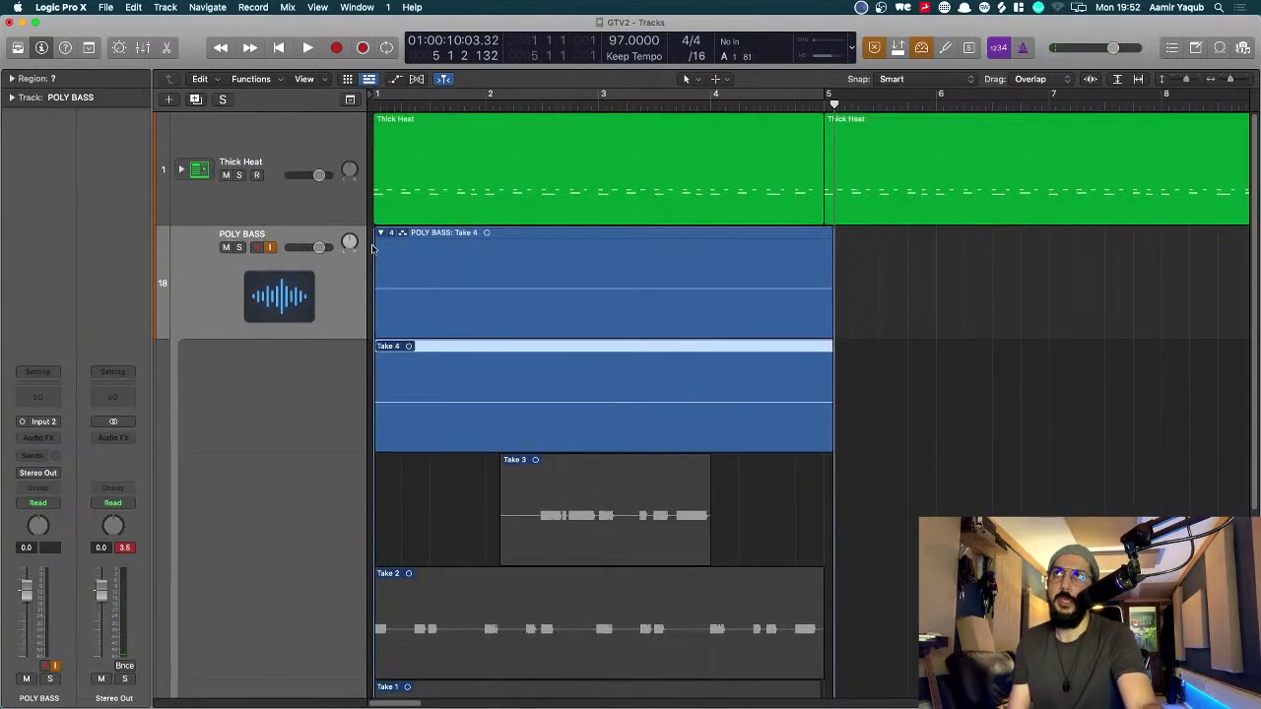
left_click(380, 234)
left_click(61, 7)
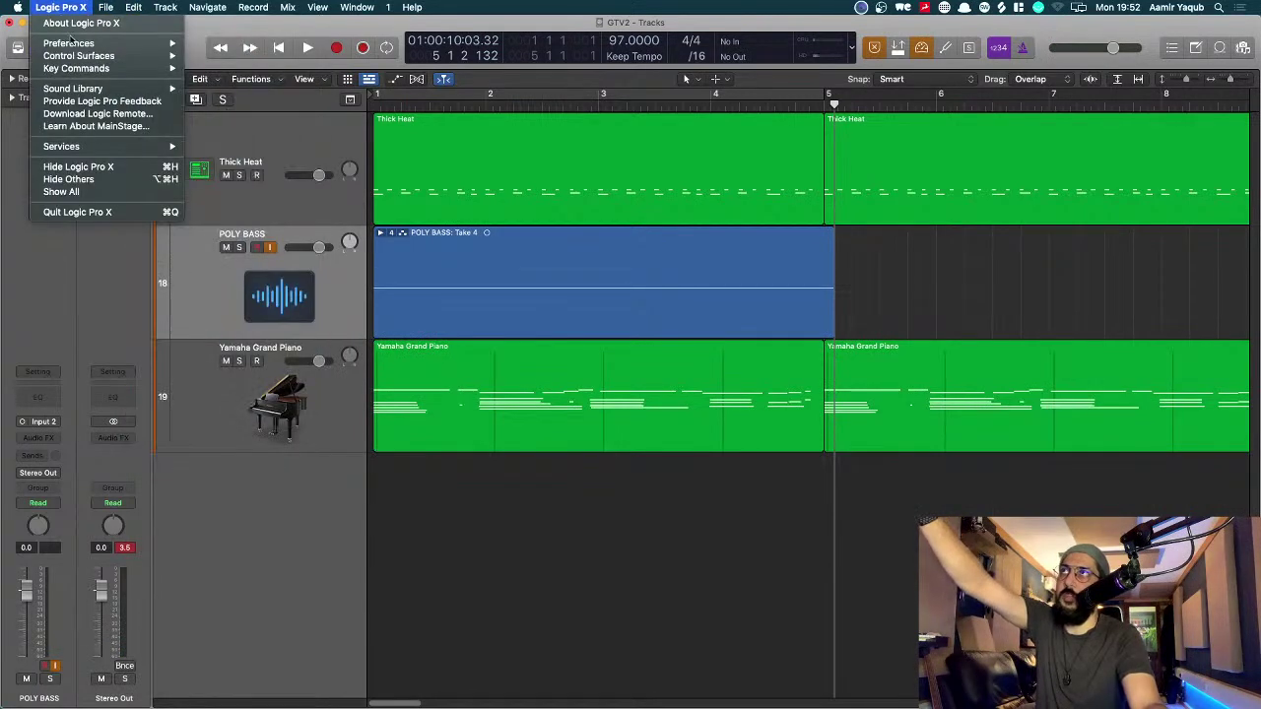
mouse_move(71, 44)
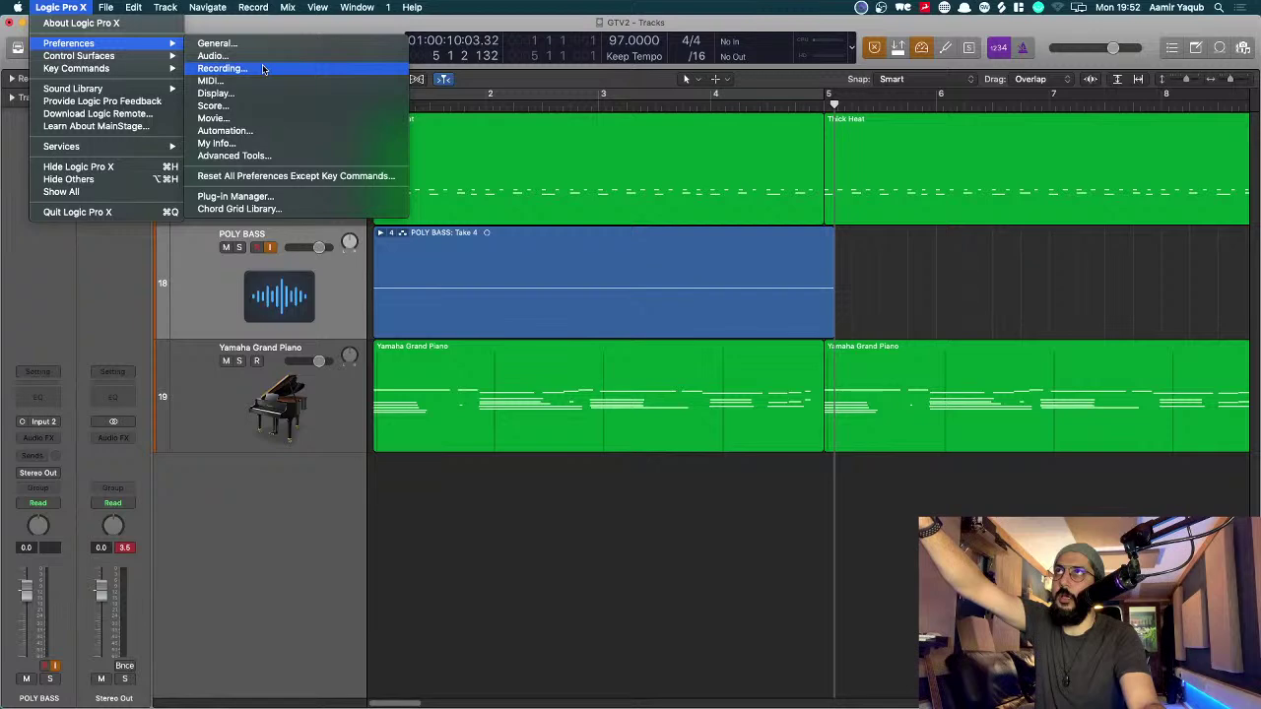
left_click(263, 69)
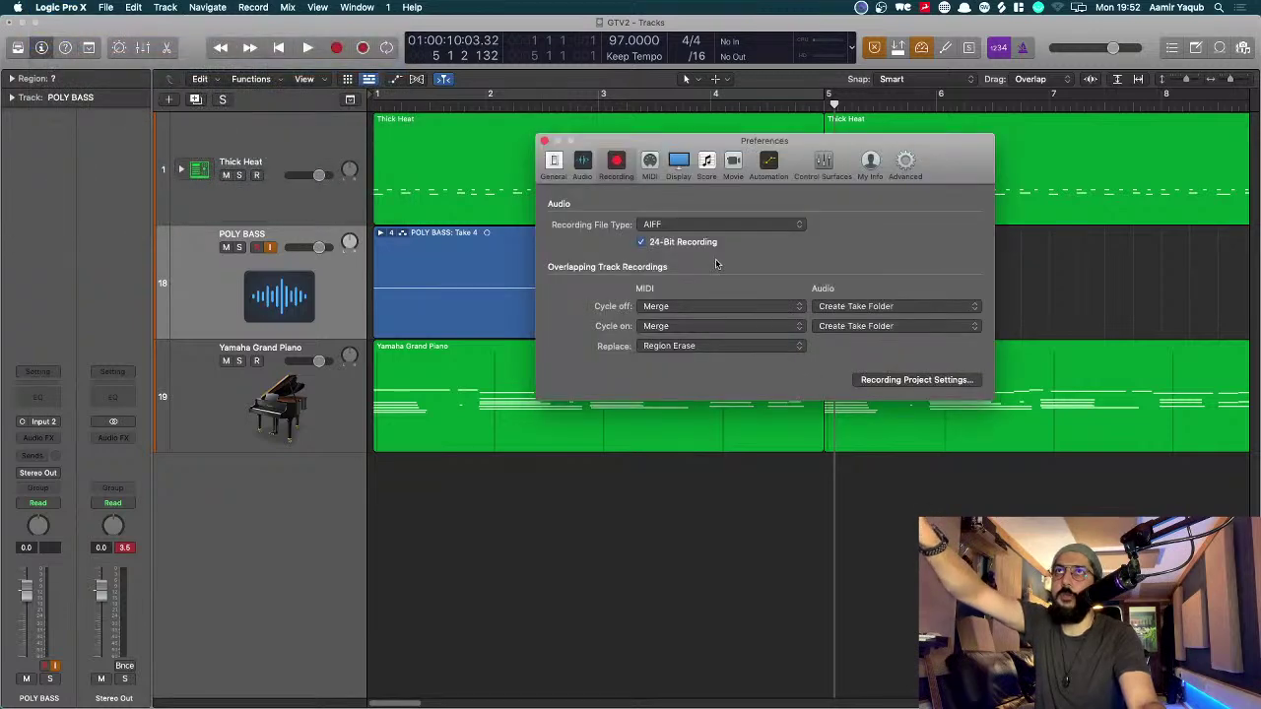
left_click(864, 309)
left_click(859, 309)
left_click(855, 327)
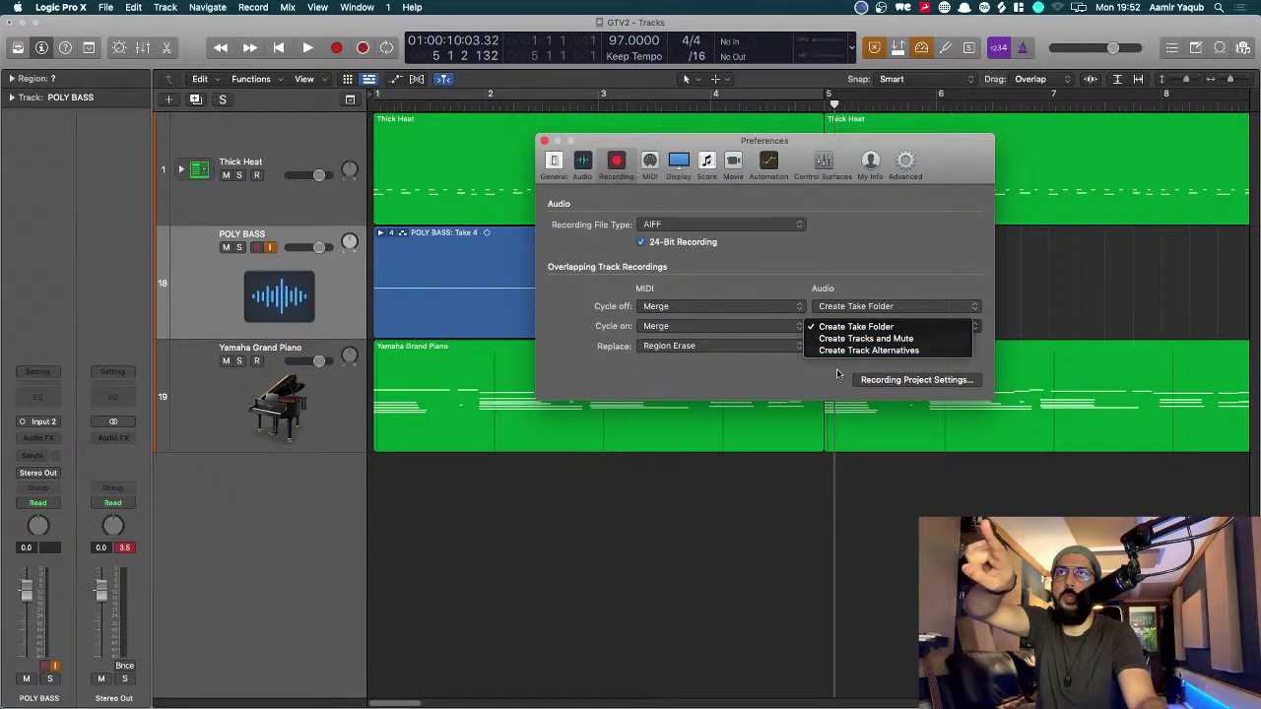
left_click(840, 375)
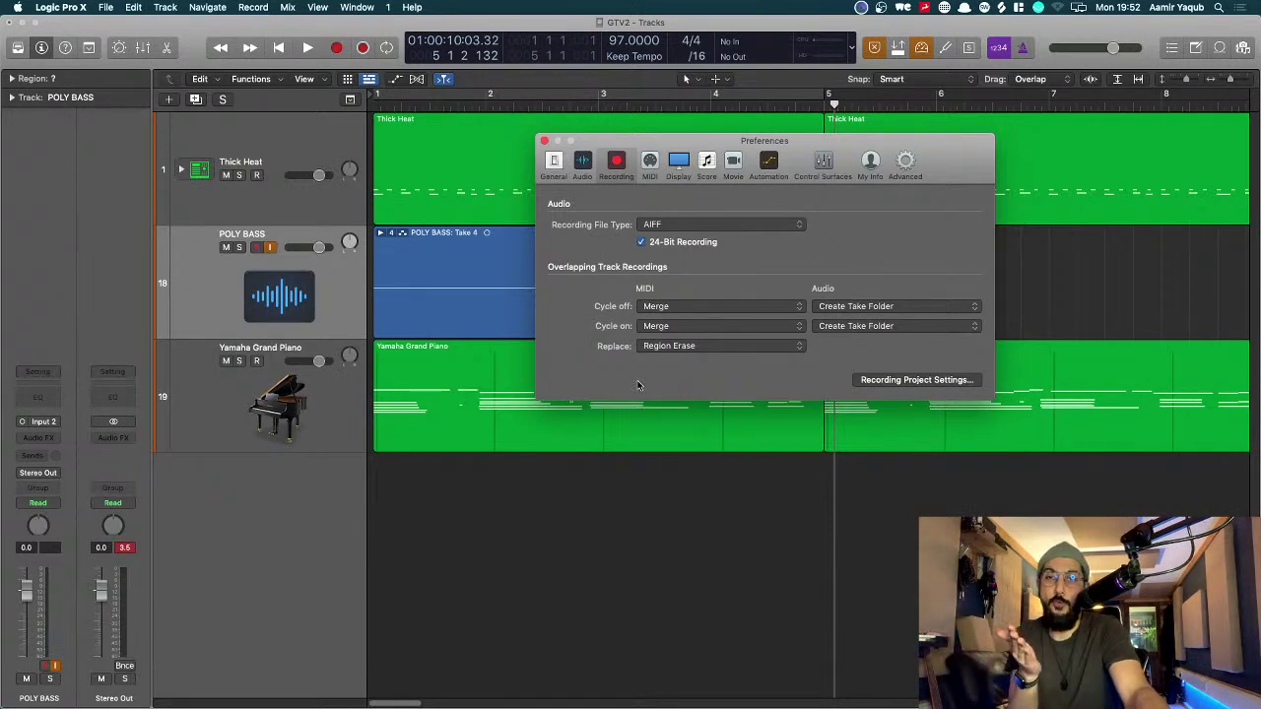
Step: Make a brief test recording on Yamaha Grand Piano and restore its second region's start to bar 5
left_click(545, 142)
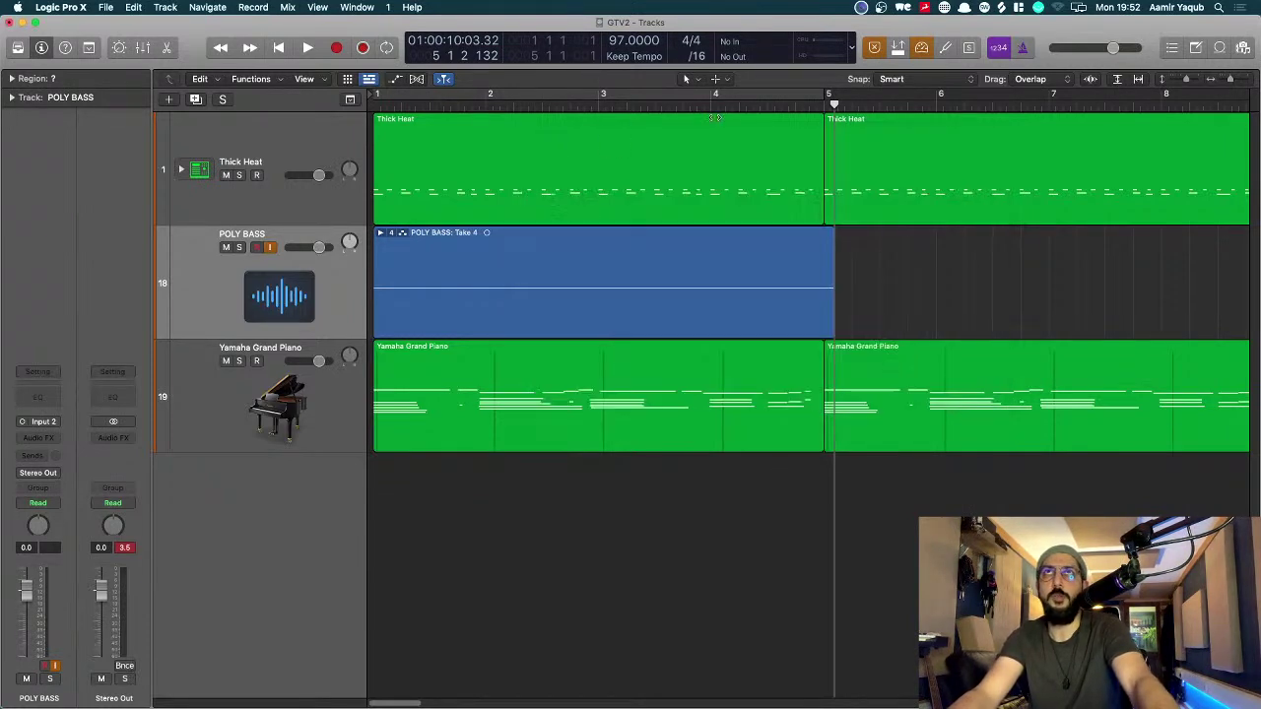
left_click(357, 389)
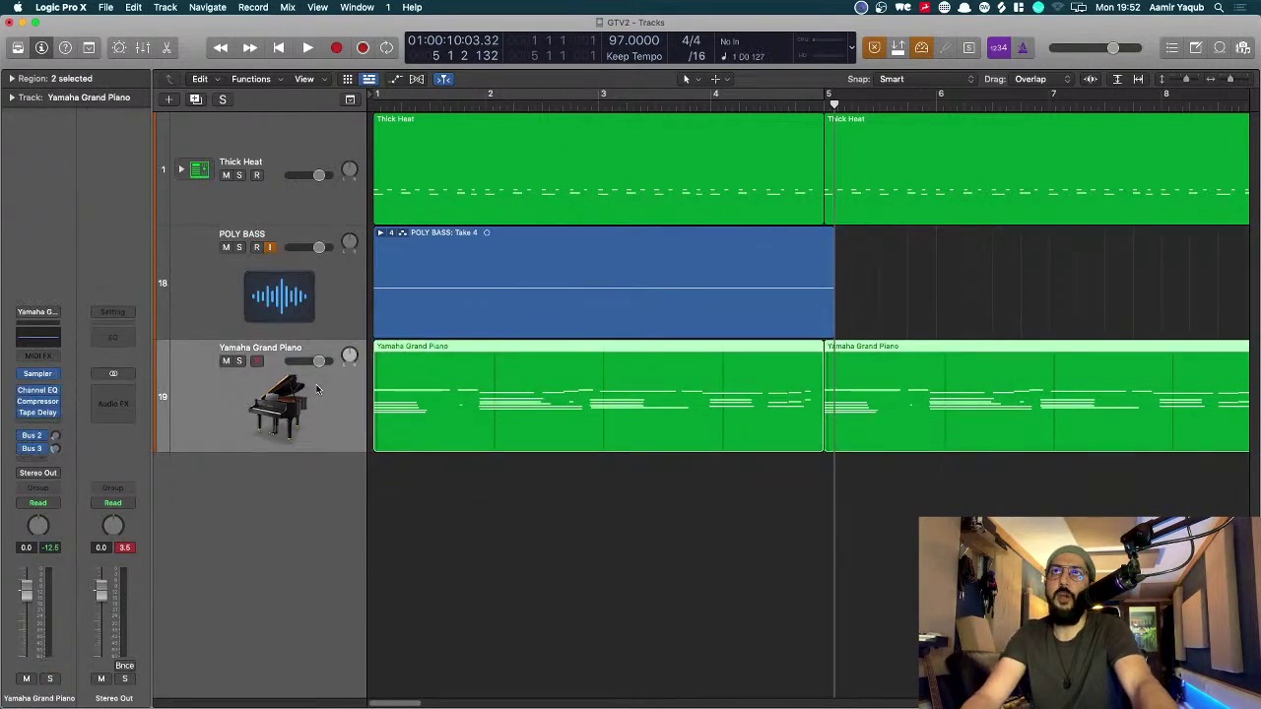
left_click(516, 599)
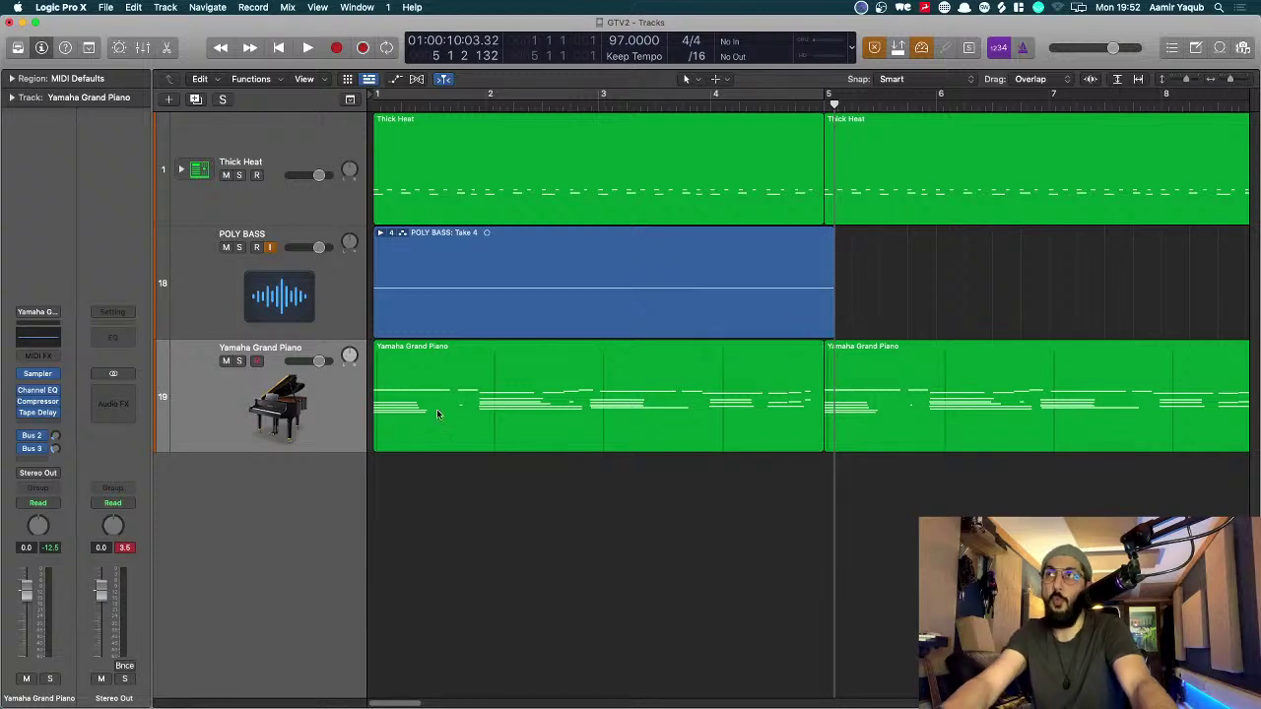
key("r")
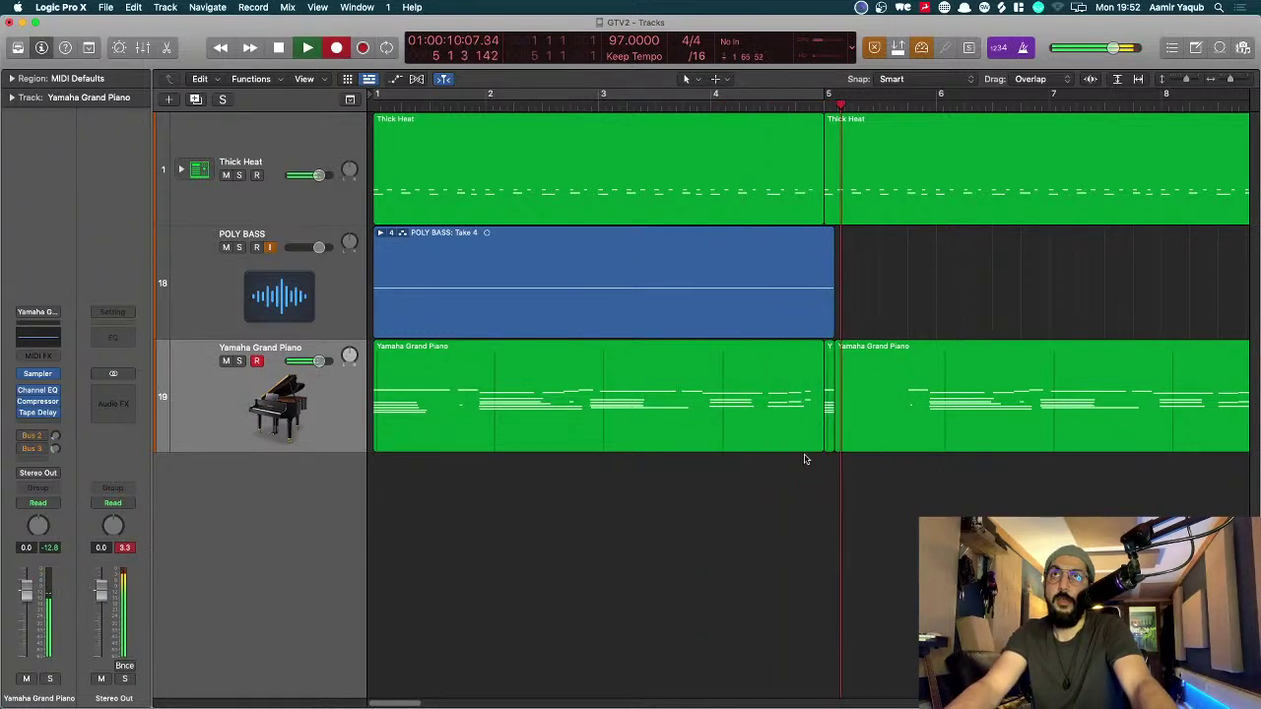
key("space")
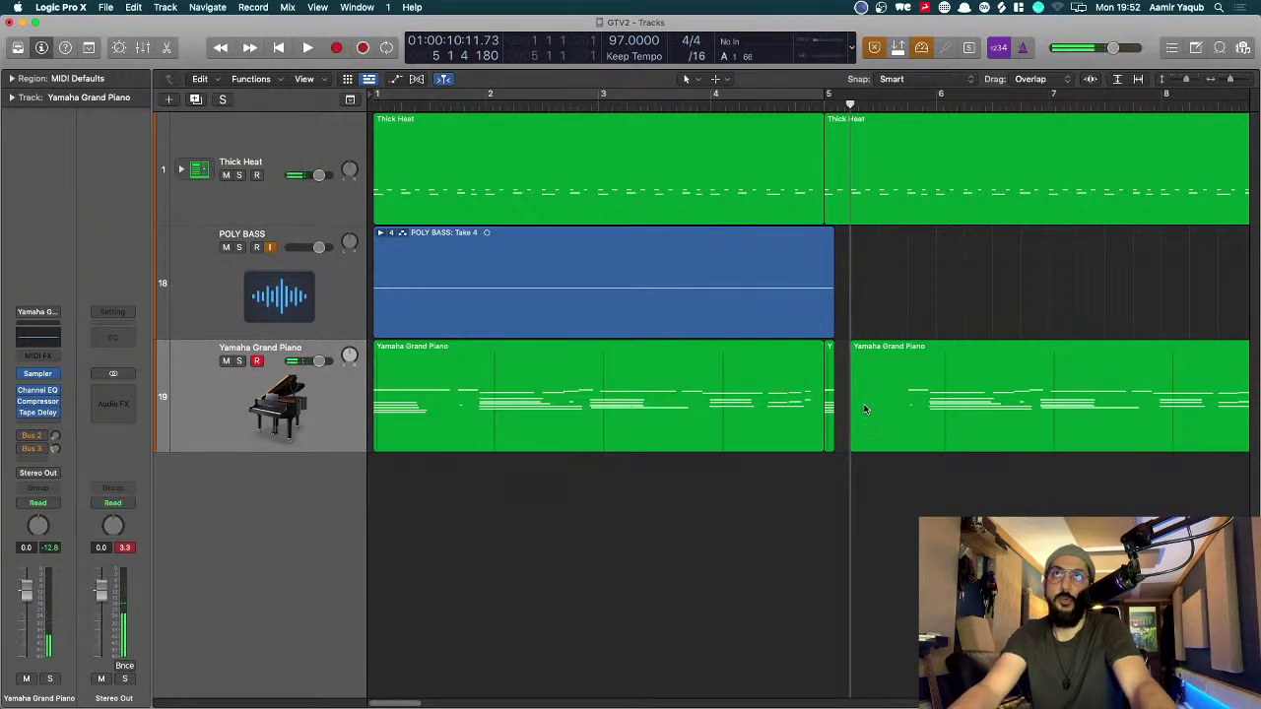
left_click_drag(850, 440, 825, 398)
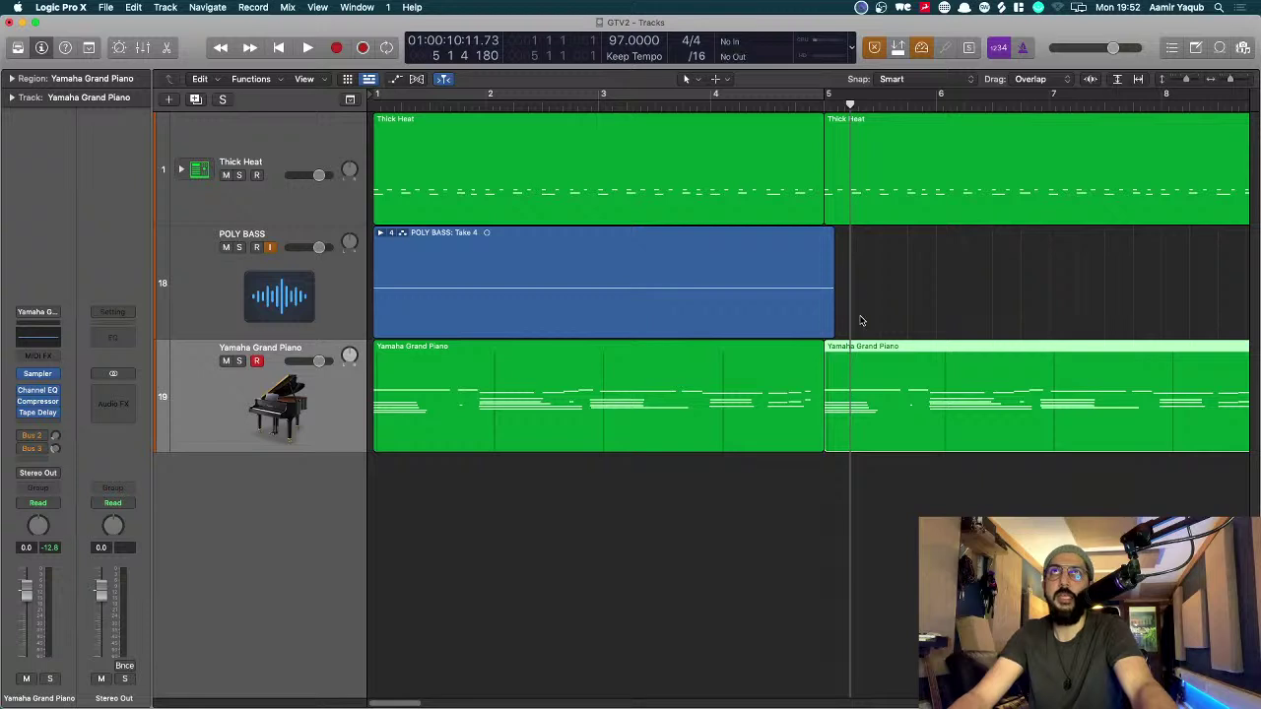
key("space")
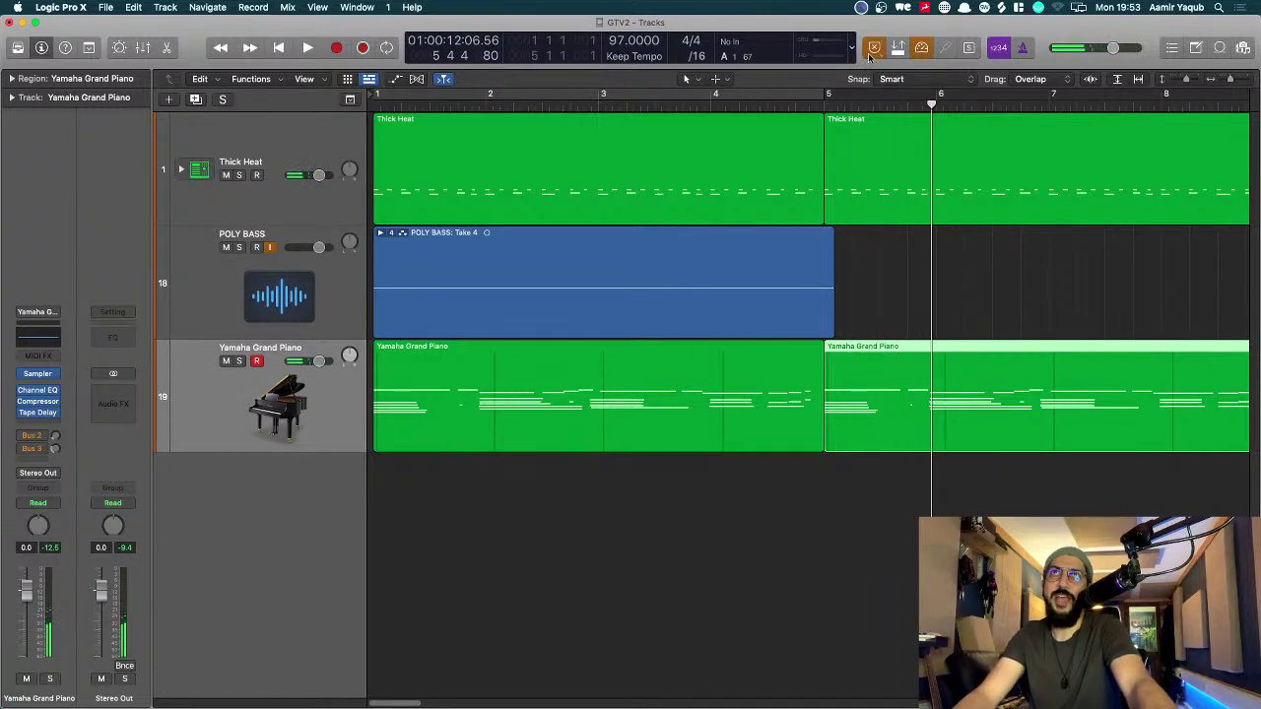
Step: Choose Take 2 as the active POLY BASS take and collapse the take folder
left_click(381, 233)
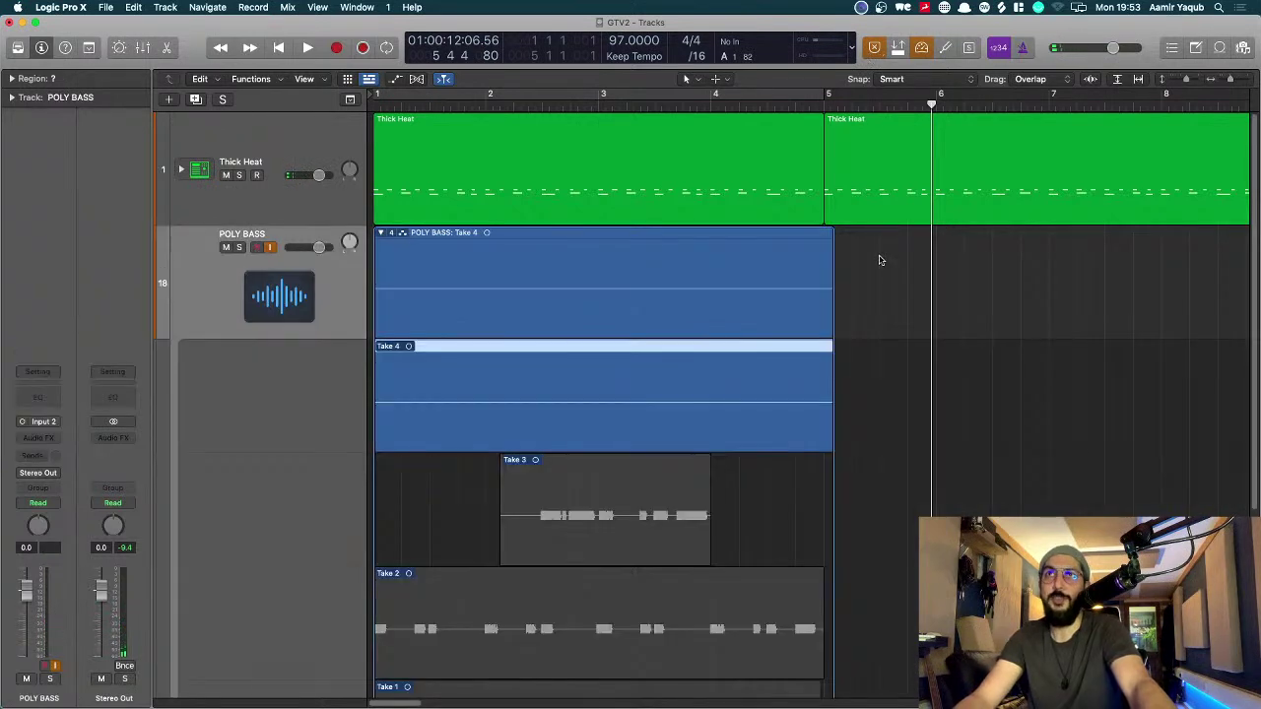
key("ctrl+f")
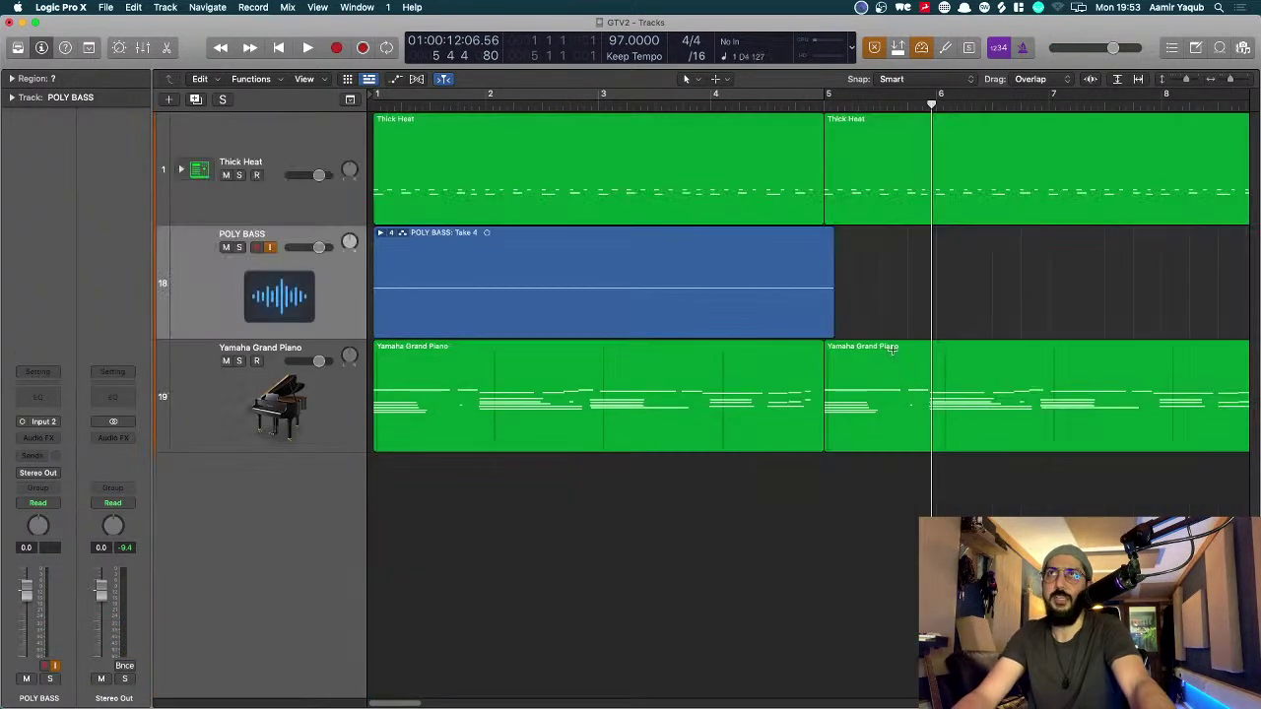
left_click(380, 233)
scroll(585, 383, "down", 3)
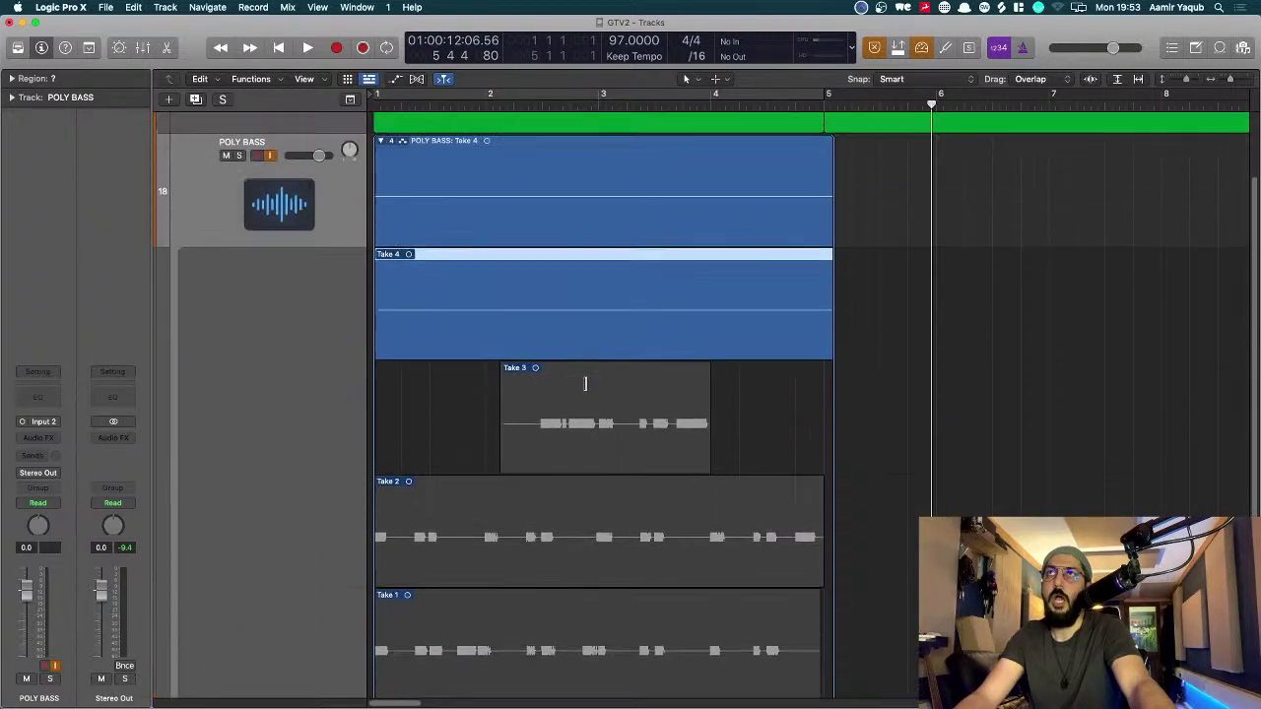
scroll(580, 327, "down", 5)
left_click(603, 400)
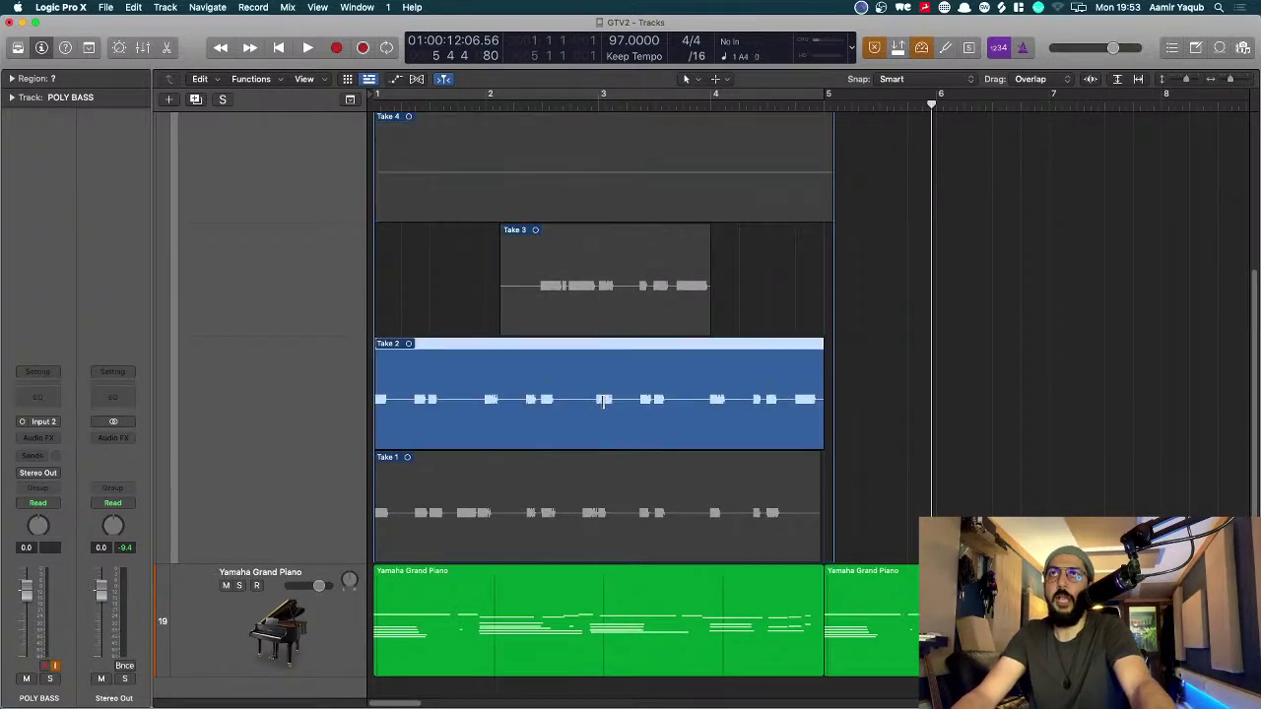
scroll(627, 332, "up", 8)
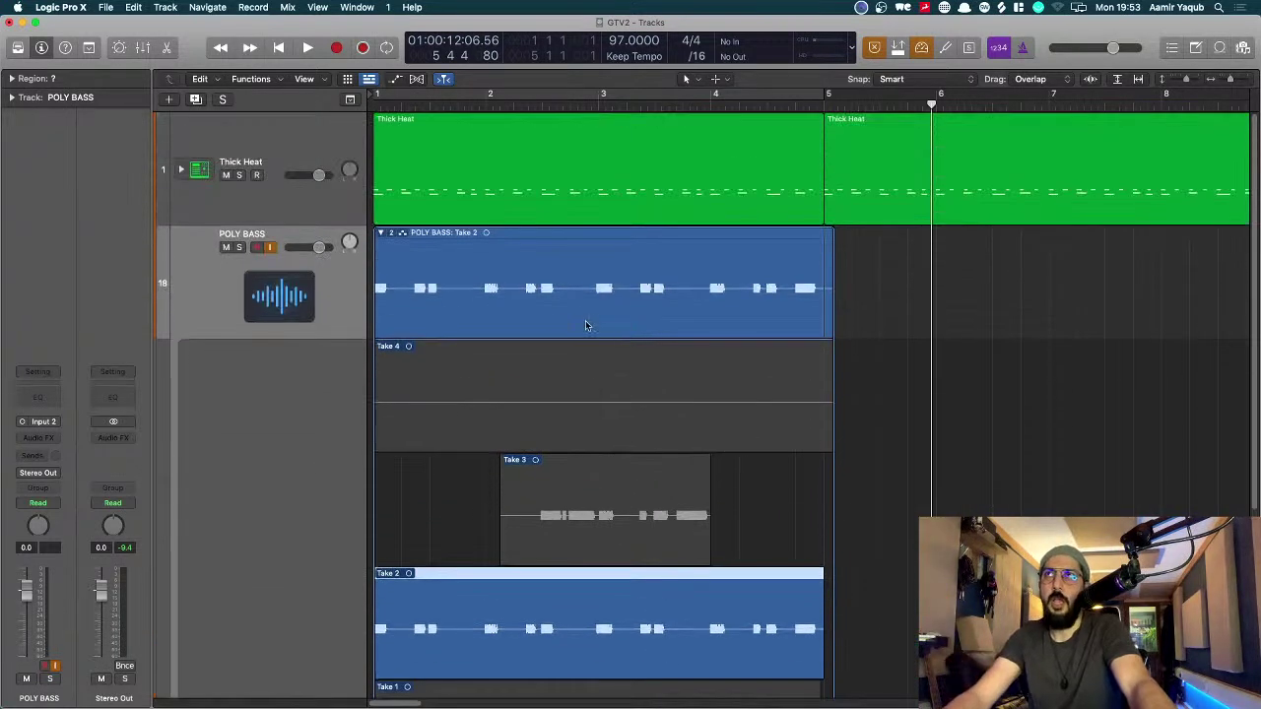
left_click(380, 234)
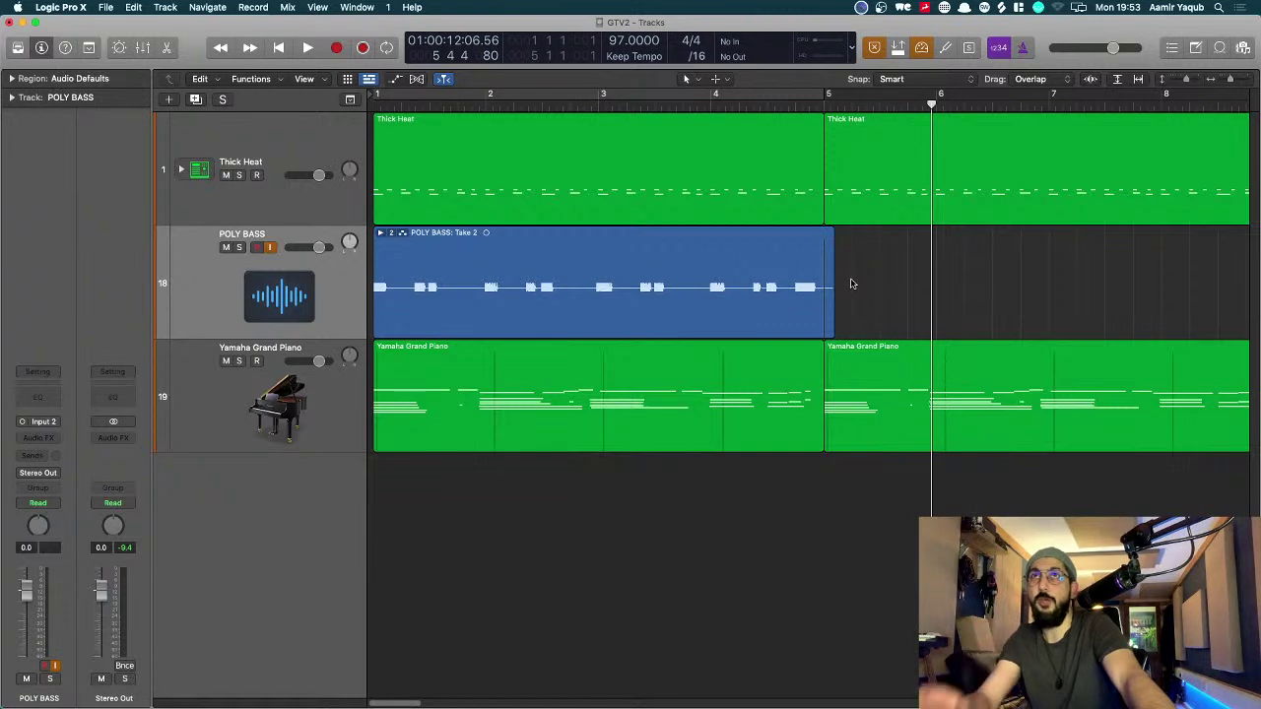
Step: Trim the POLY BASS region to end at bar 5 and make the tracks taller
left_click_drag(821, 233, 824, 247)
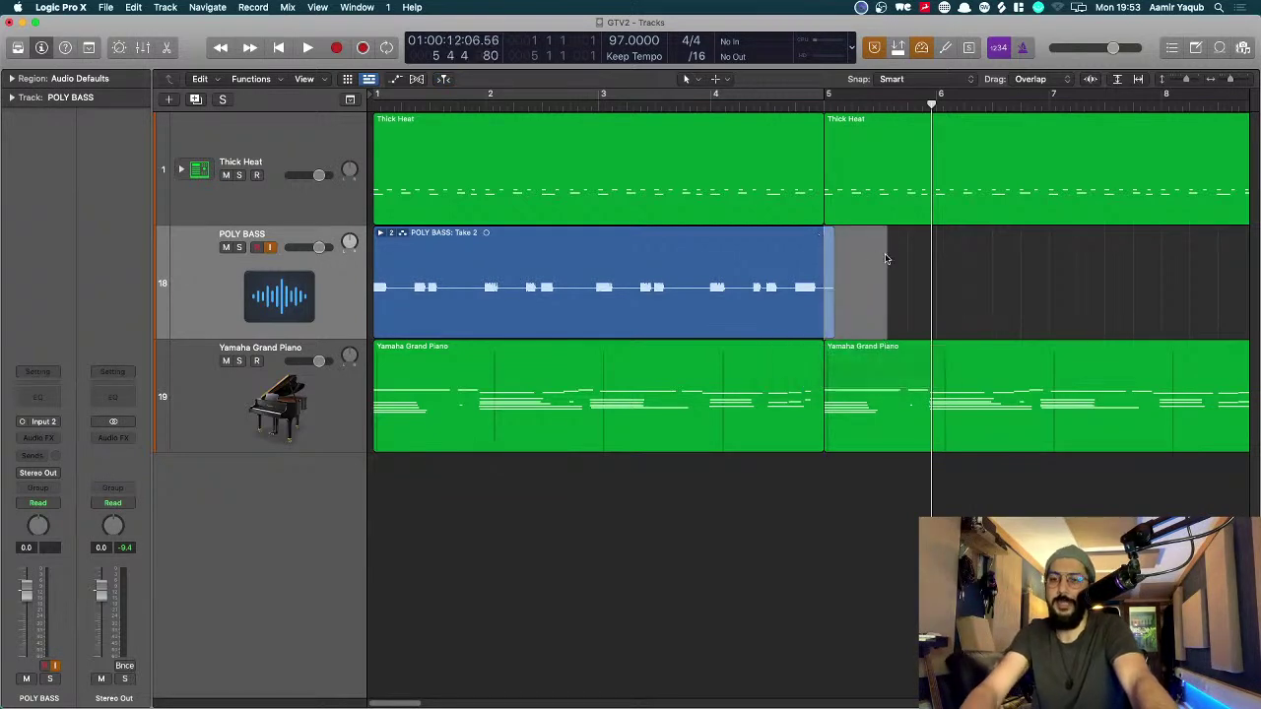
left_click(874, 48)
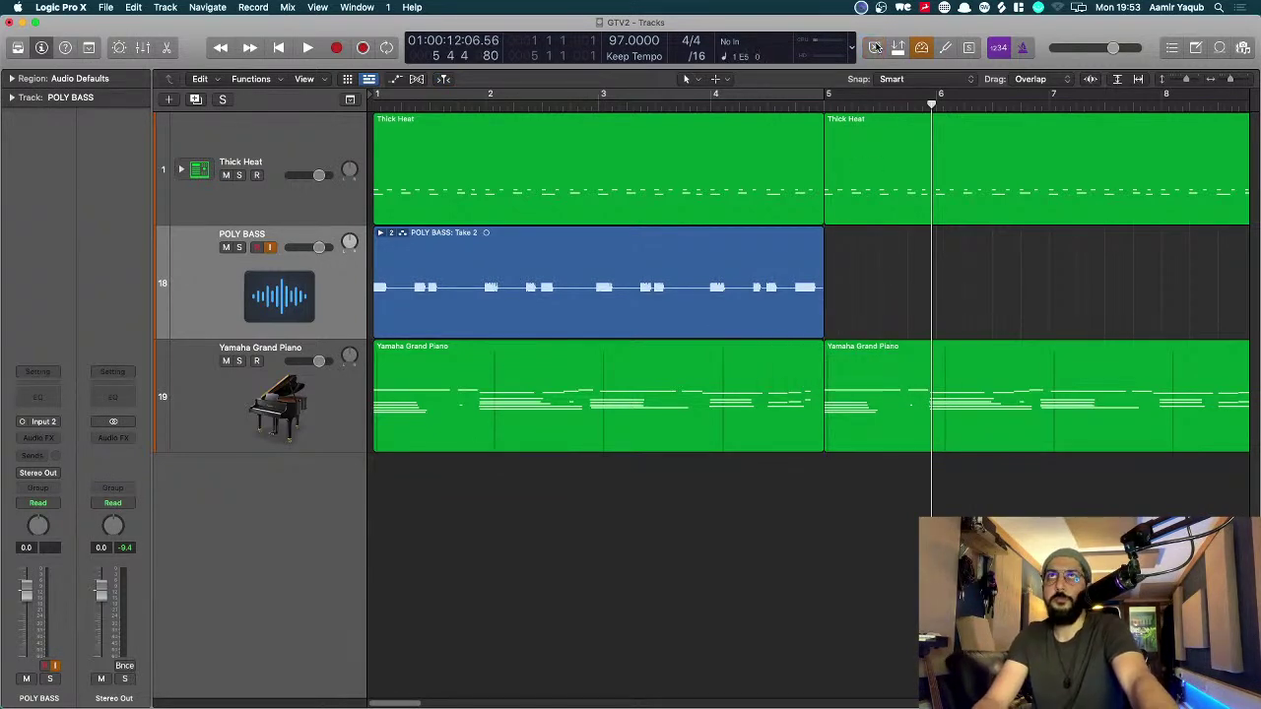
left_click(899, 314, "ctrl+alt")
scroll(899, 317, "right", 5)
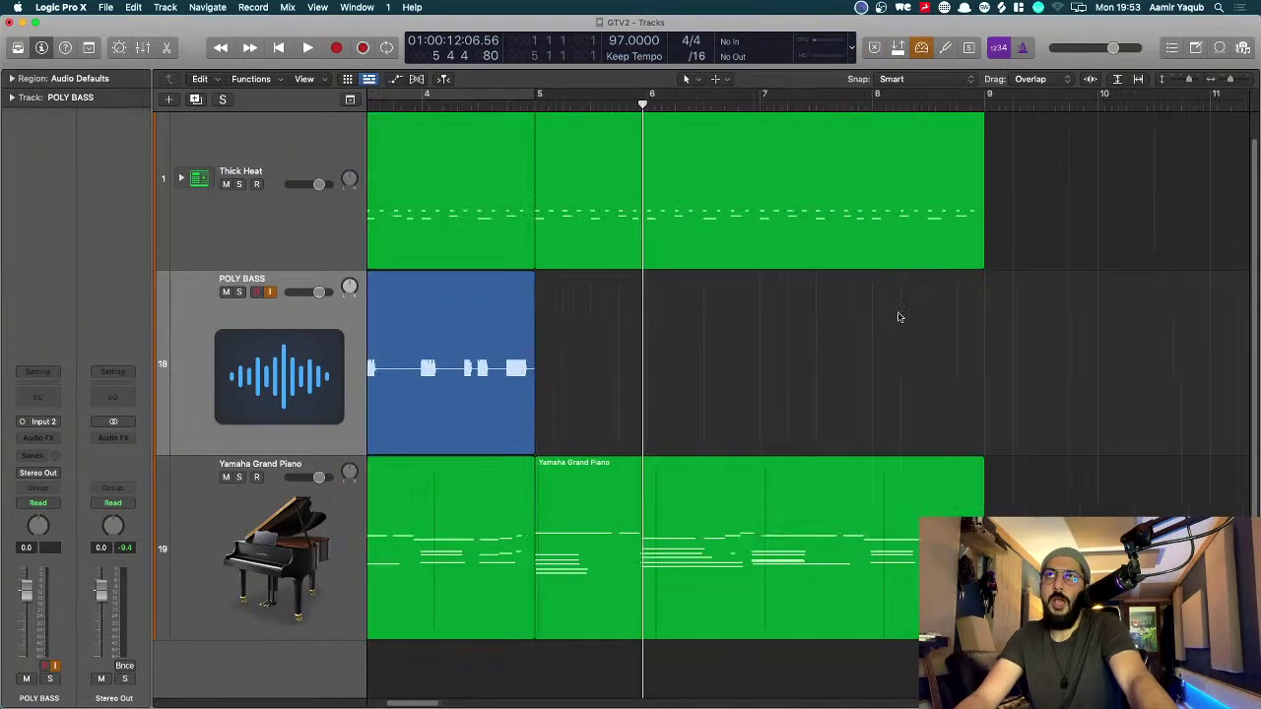
Step: Set a cycle from bar 5 to 9, select the second piano region, and open the Logic Pro X menu
key("super+Left")
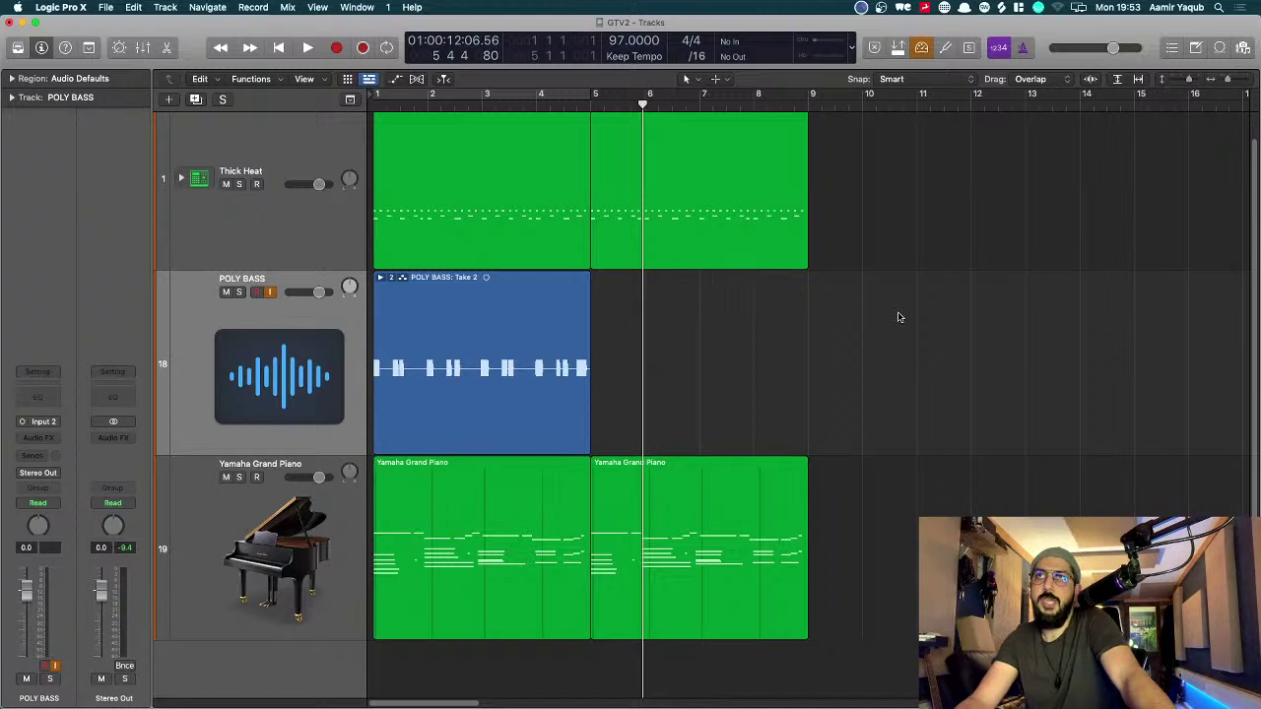
left_click_drag(545, 93, 761, 90)
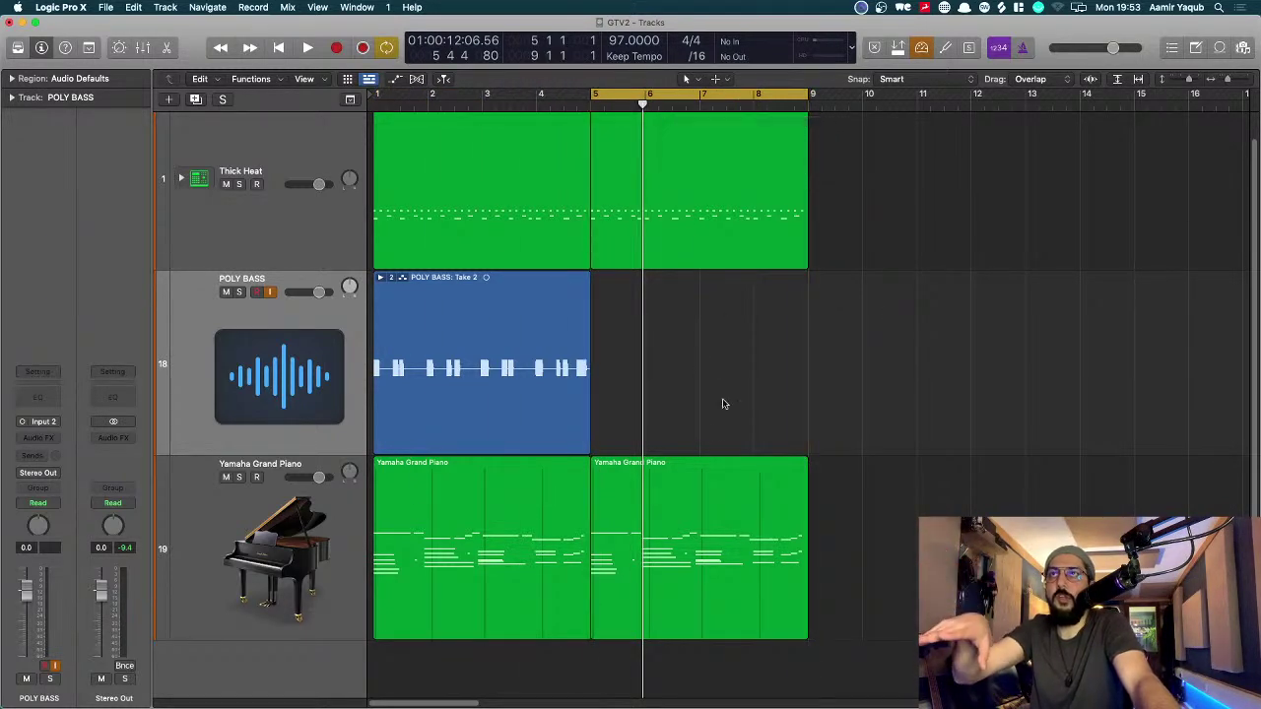
left_click(680, 484)
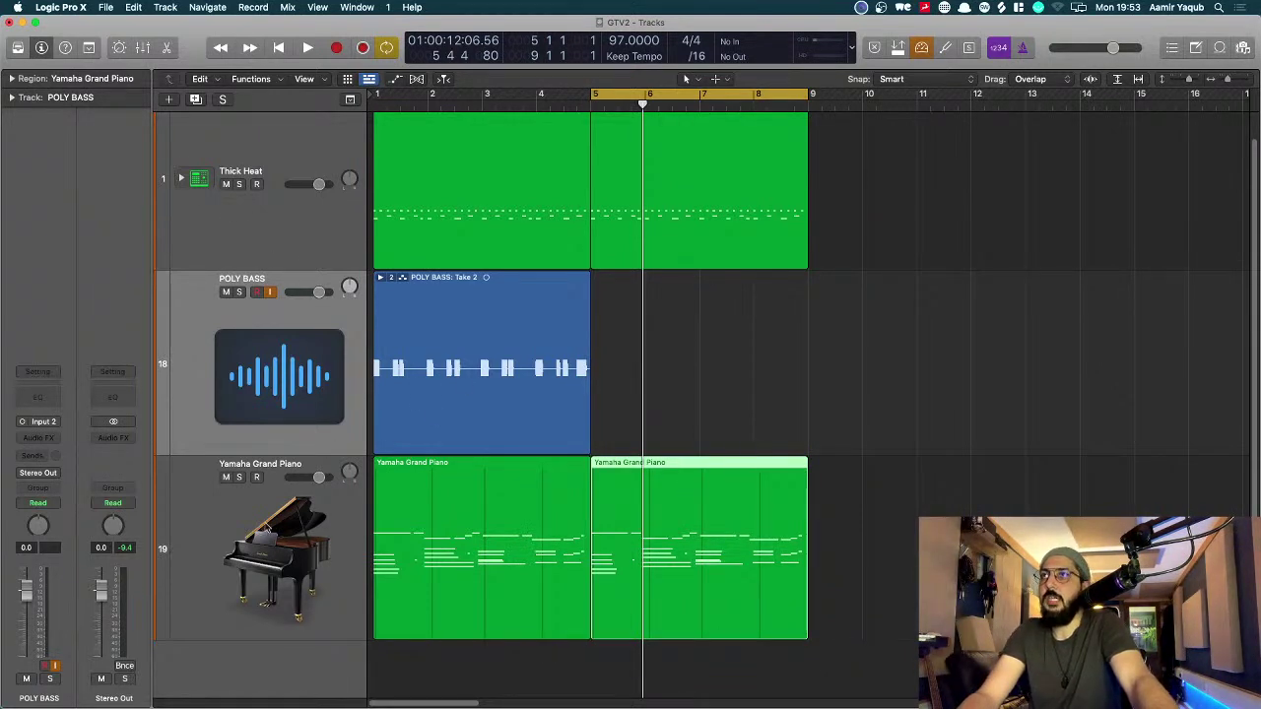
key("Down")
left_click(61, 7)
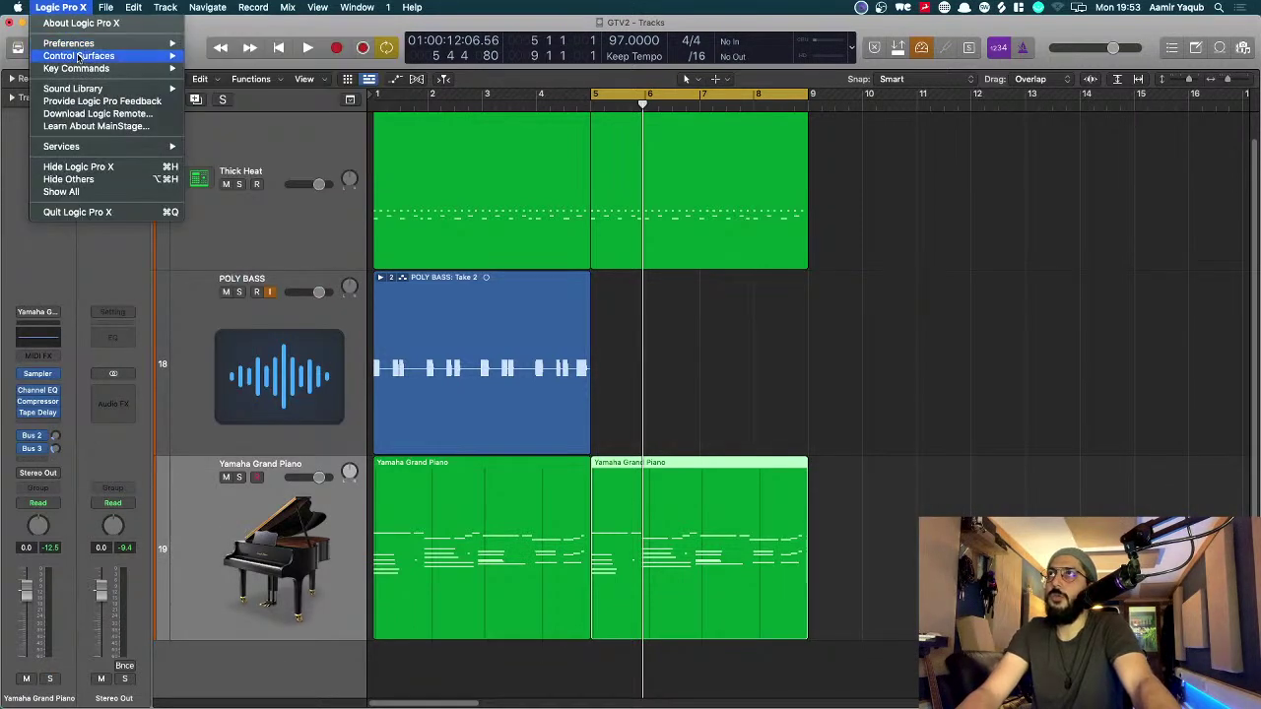
Step: Set both cycle-off and cycle-on MIDI overlap recording options to Create Take Folder
mouse_move(115, 42)
left_click(212, 56)
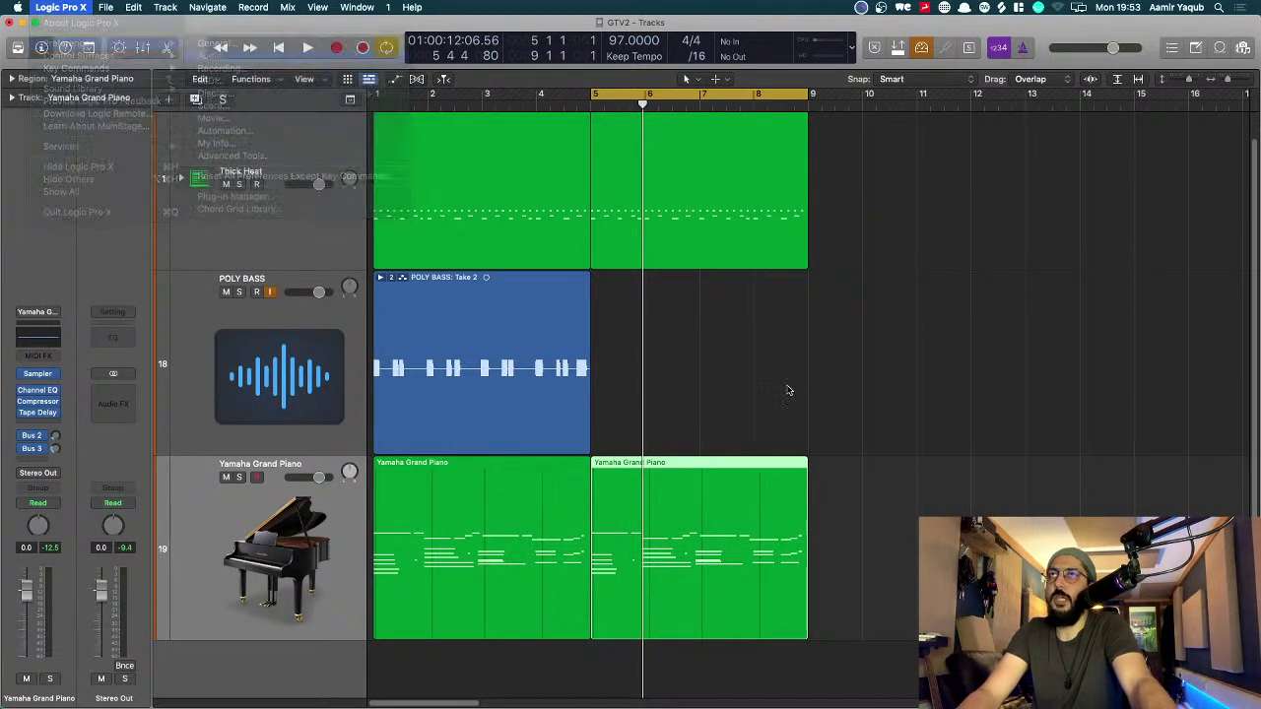
left_click(659, 198)
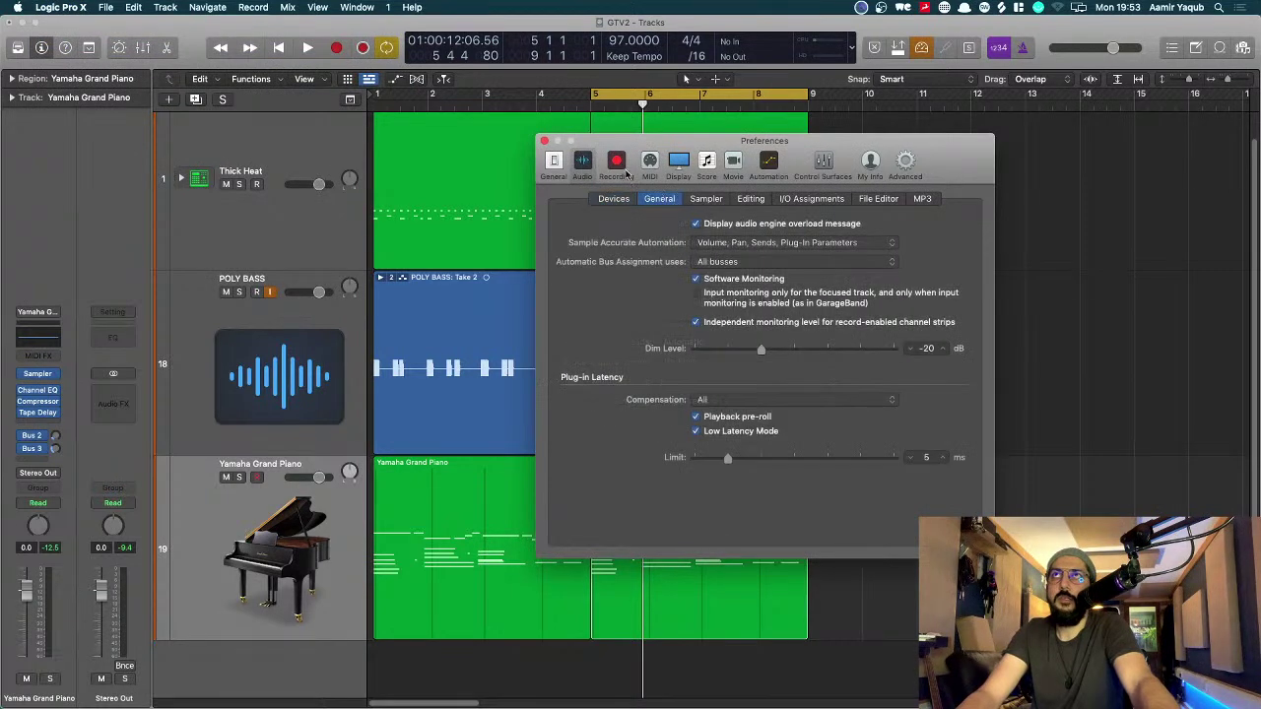
left_click(616, 163)
left_click(712, 308)
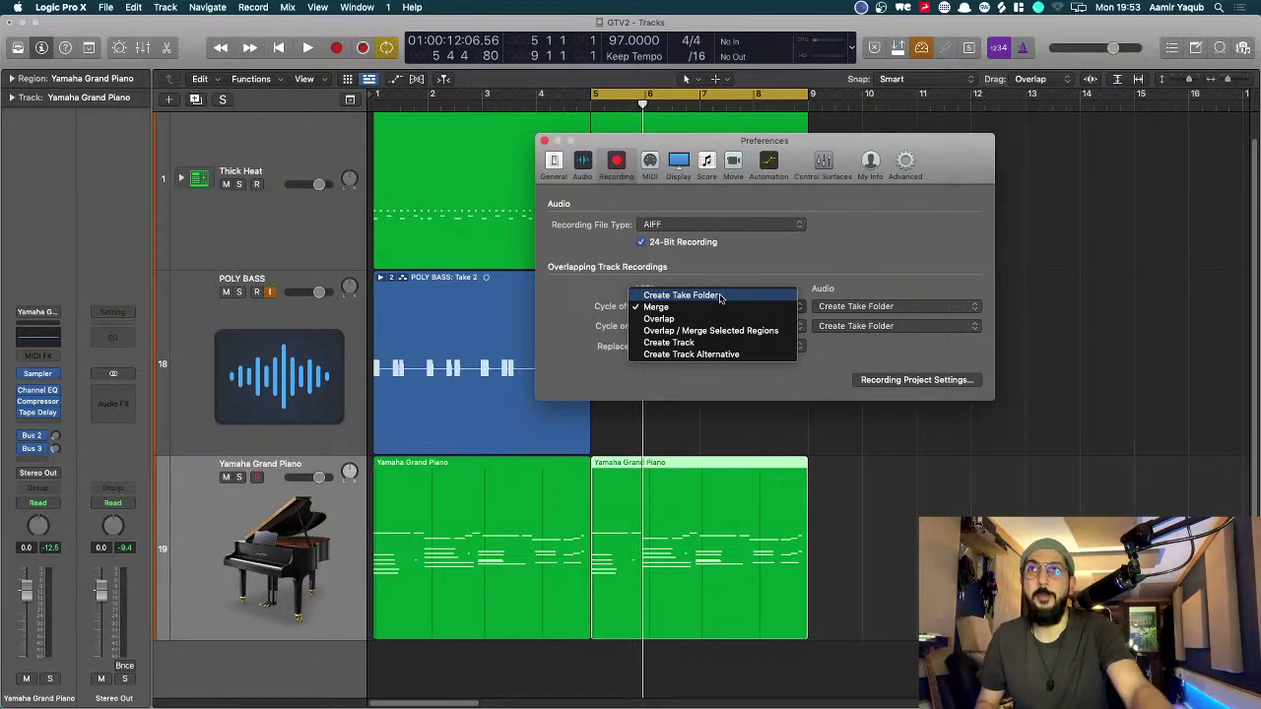
left_click(720, 297)
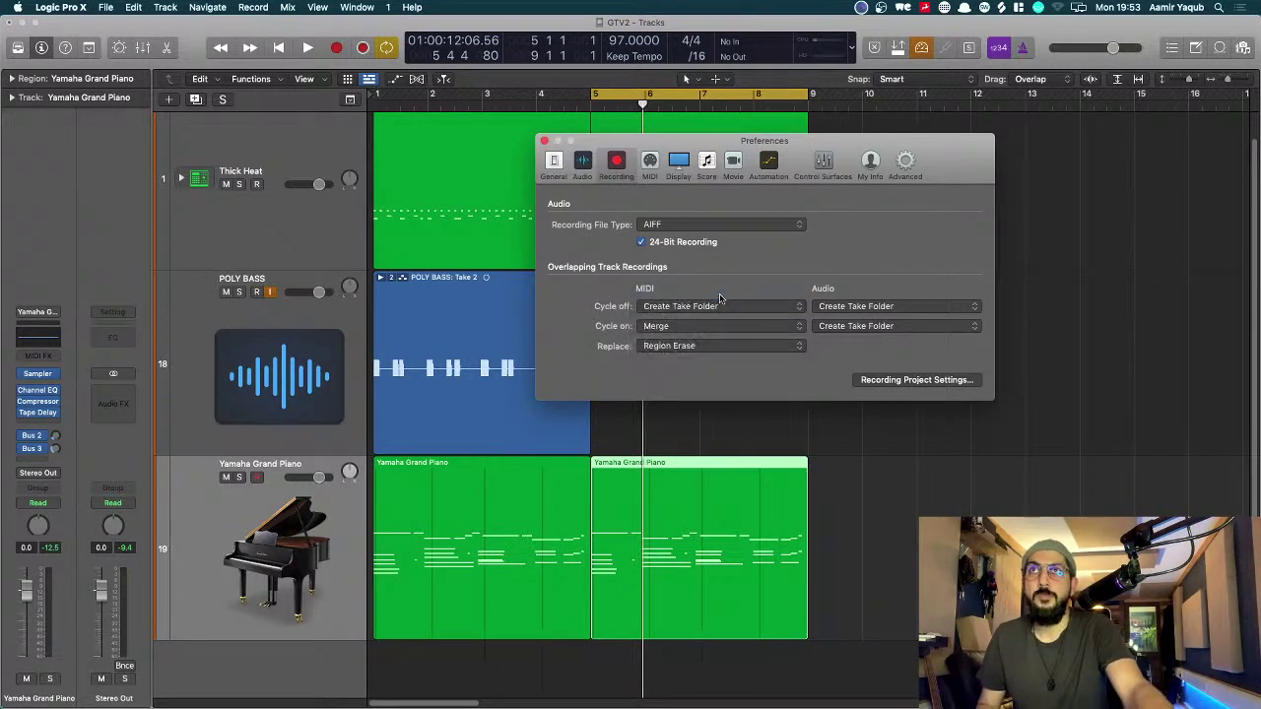
left_click(715, 327)
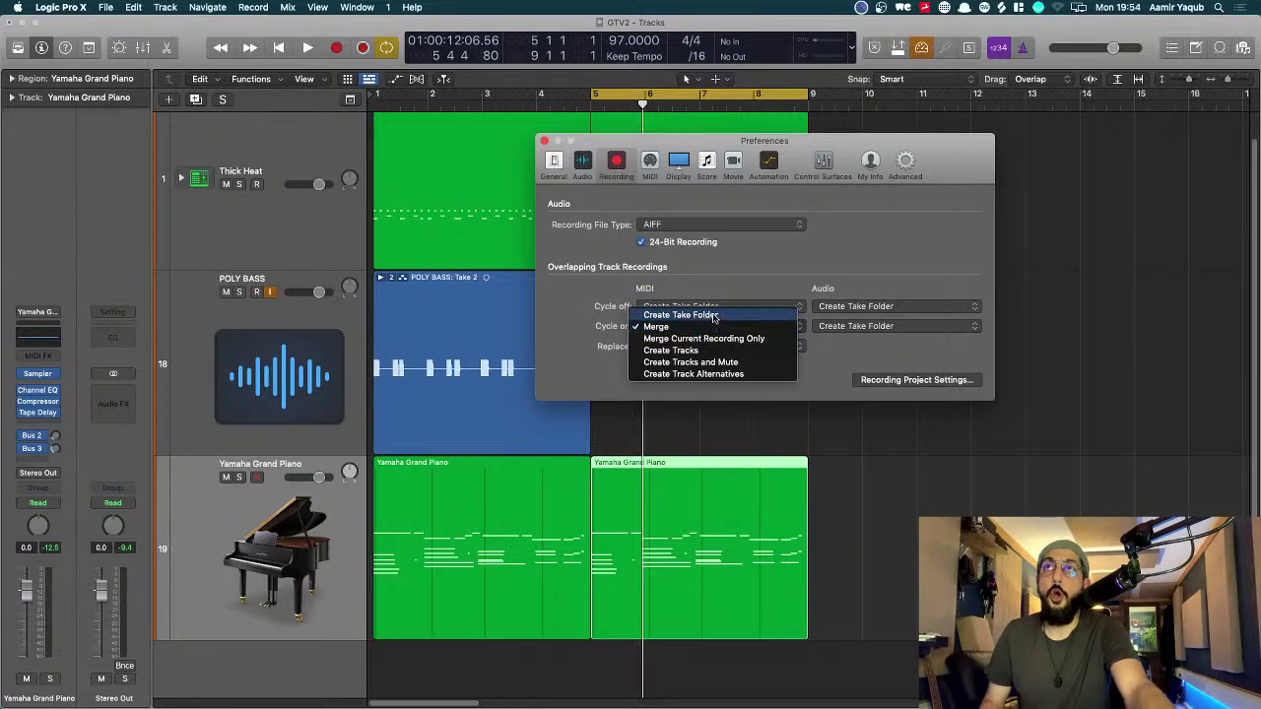
left_click(716, 317)
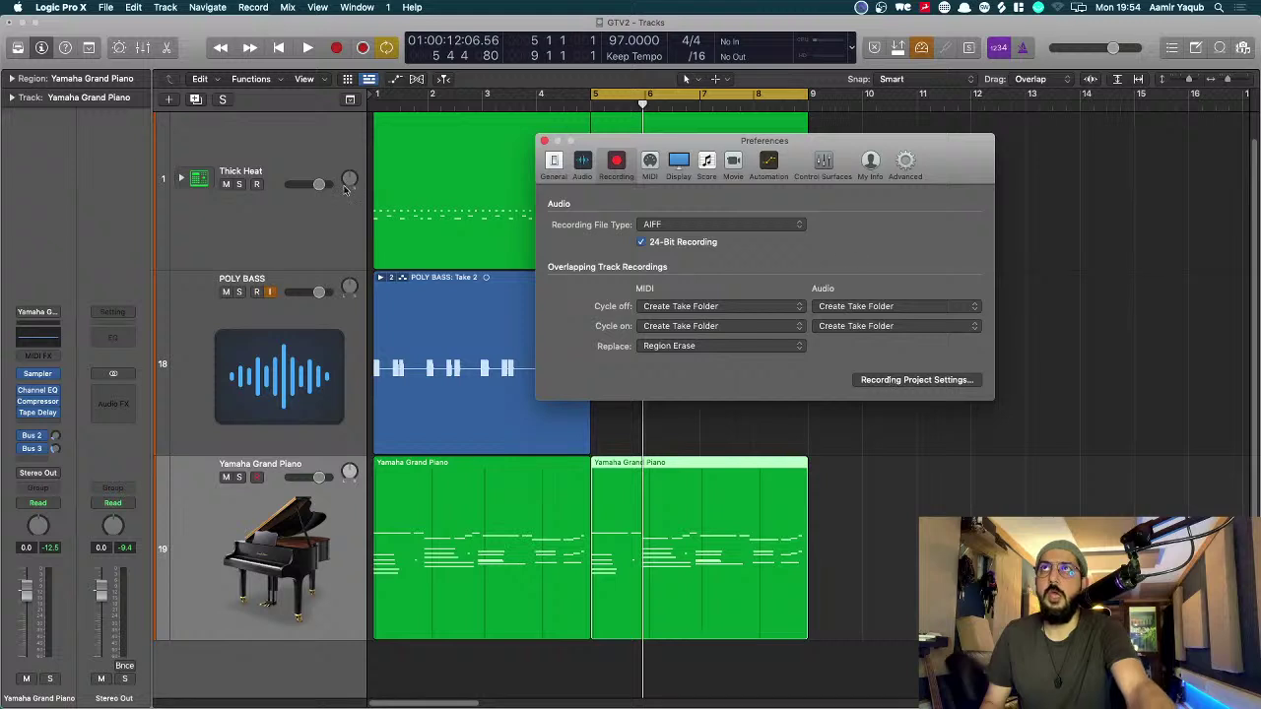
Step: Close the recording preferences and select the second Yamaha Grand Piano region
left_click(544, 141)
left_click(667, 410)
left_click(660, 505)
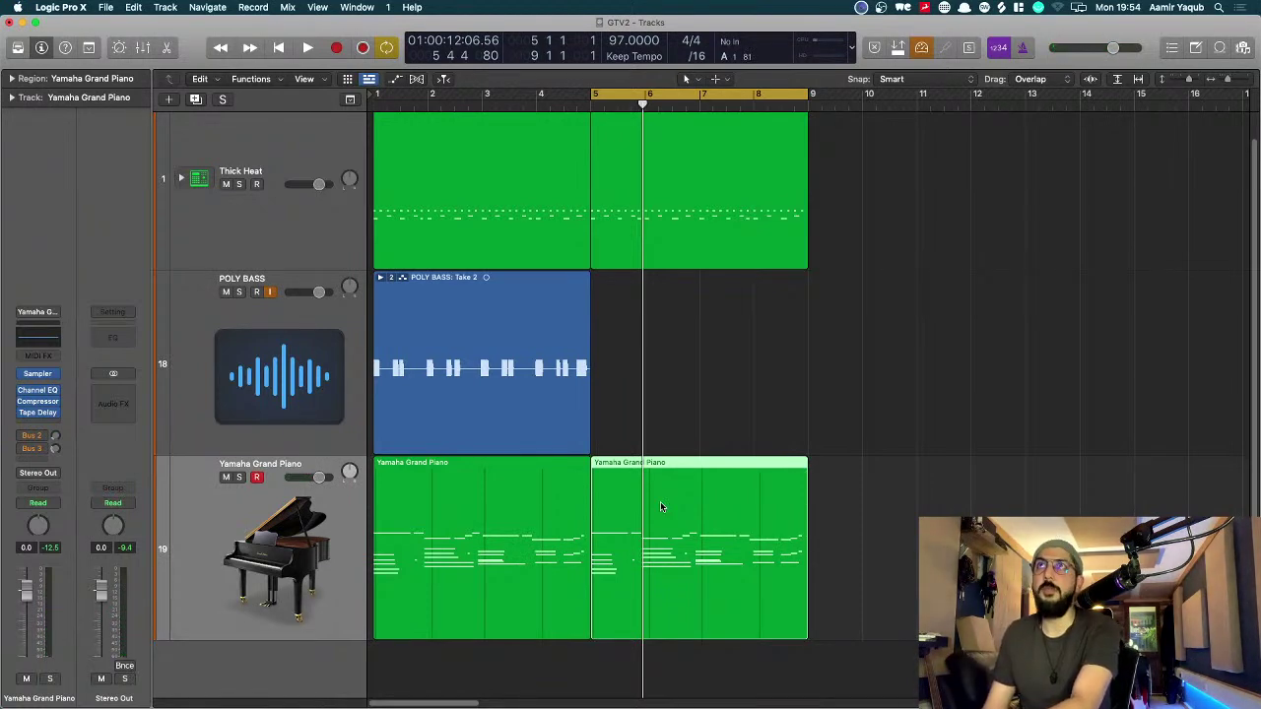
Step: Record a new piano take over the second Yamaha Grand Piano region, then shrink the lanes
key("r")
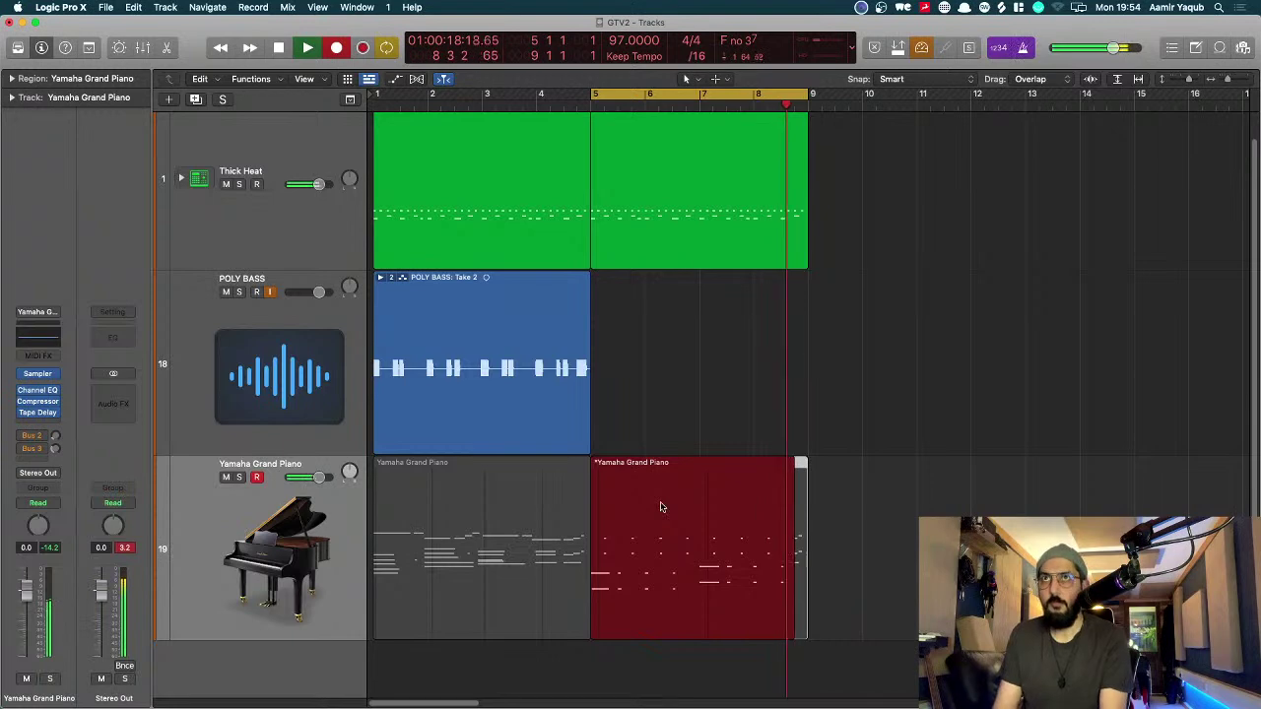
key("space")
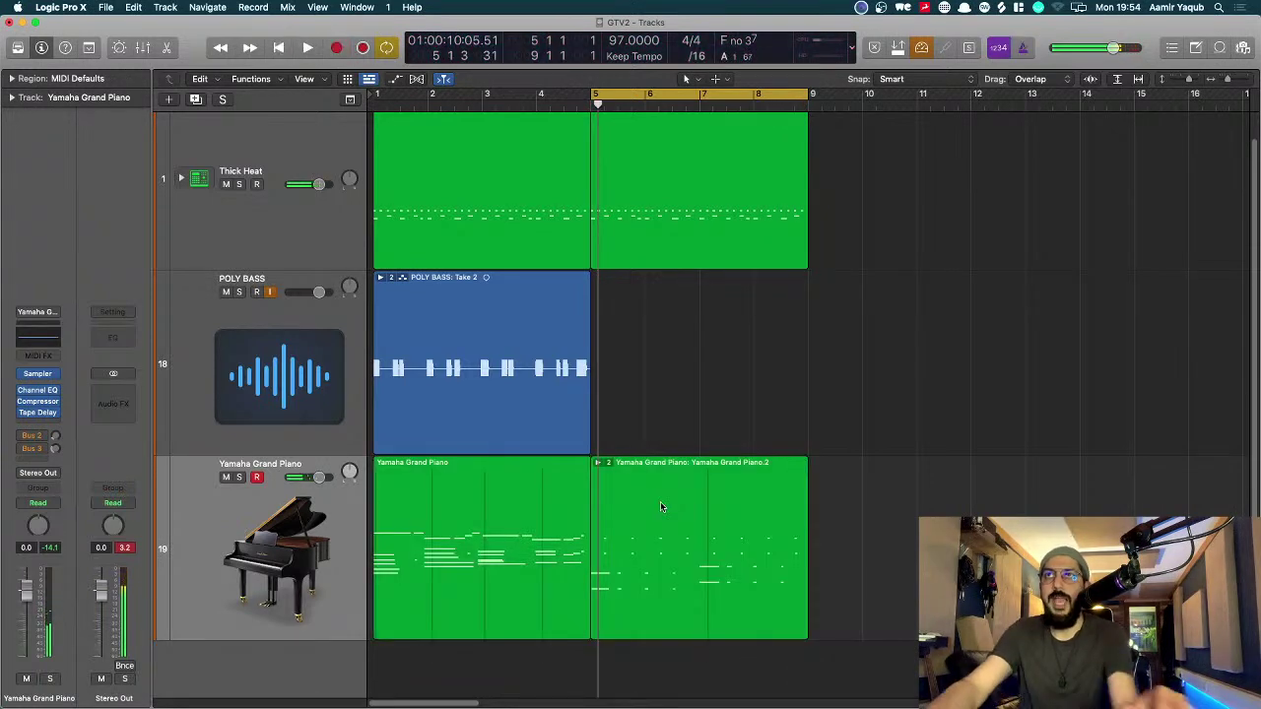
key("super+Up")
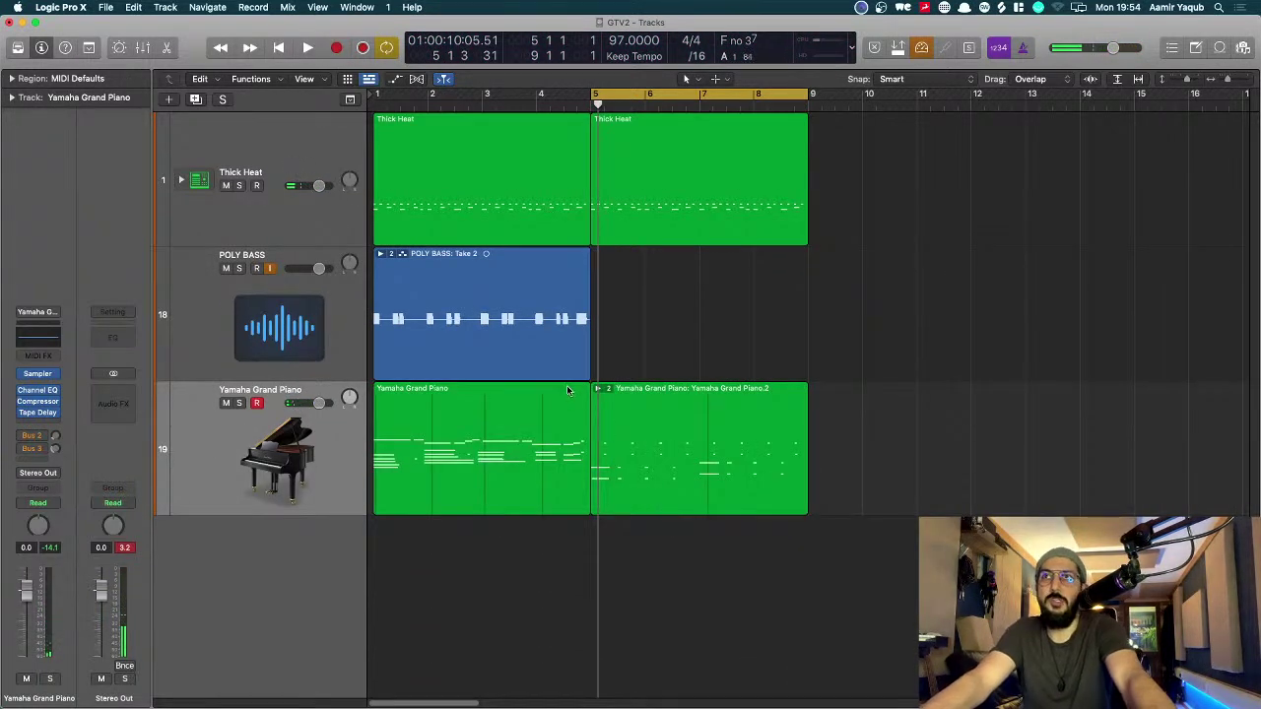
Step: Expand the piano take folder and zoom the timeline in around bar 5
left_click(597, 389)
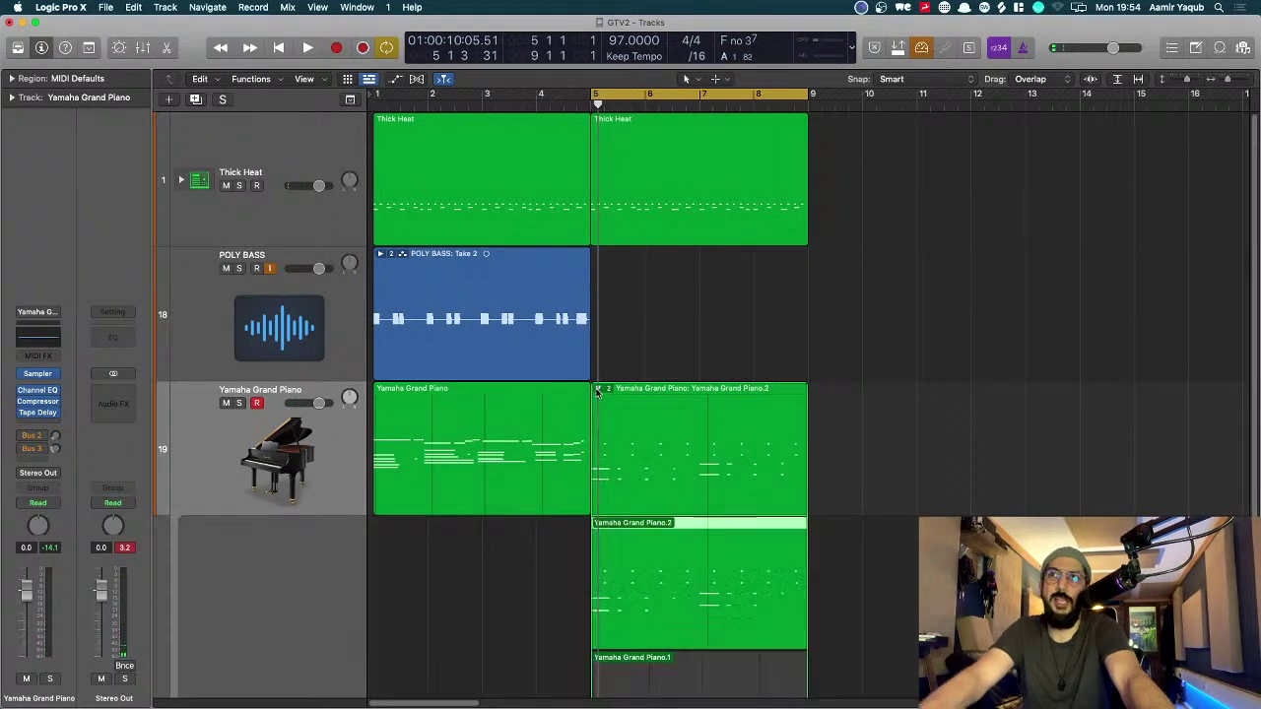
scroll(847, 680, "down", 3)
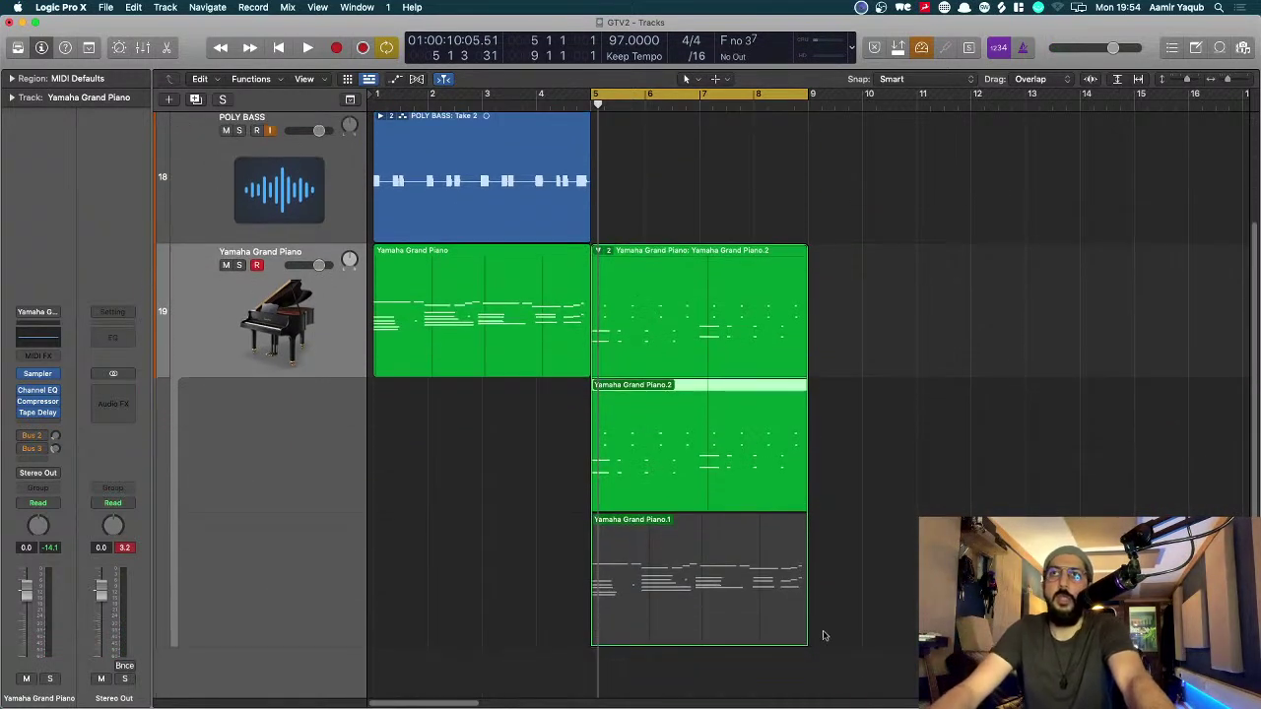
key("super+Right")
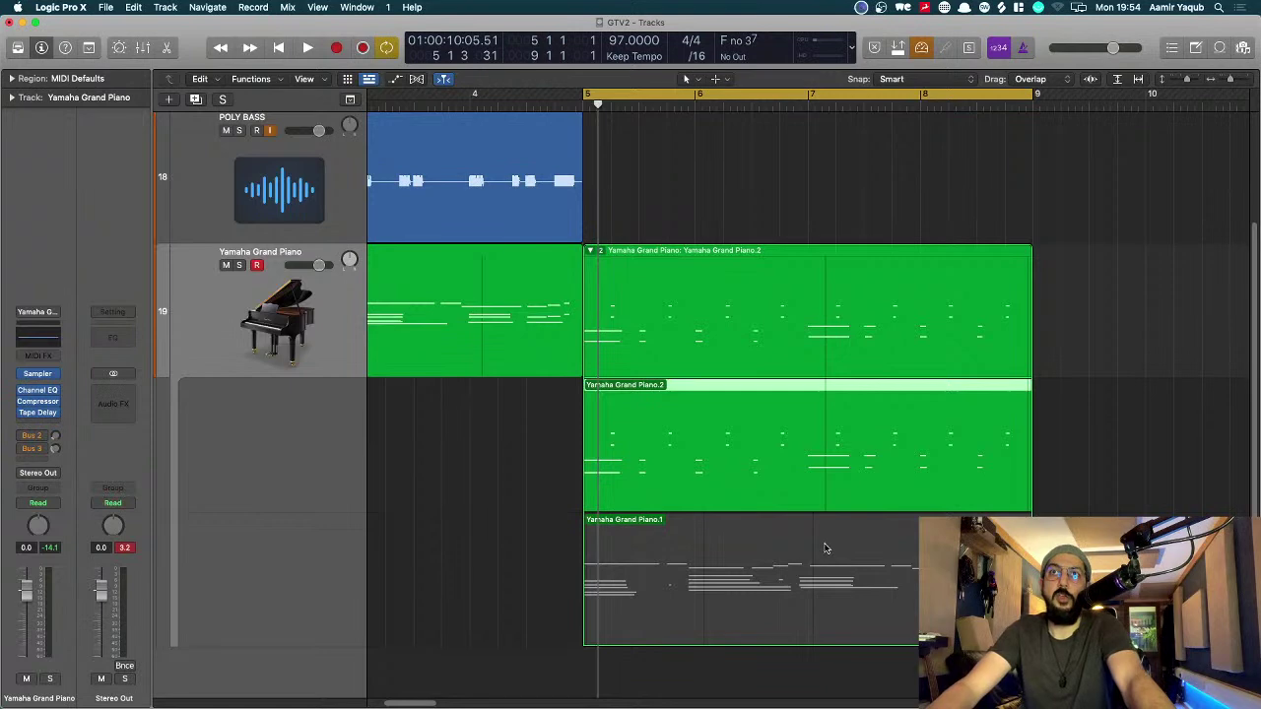
Step: Alternate between takes Yamaha Grand Piano.1 and .2, leaving .2 active
left_click(800, 543)
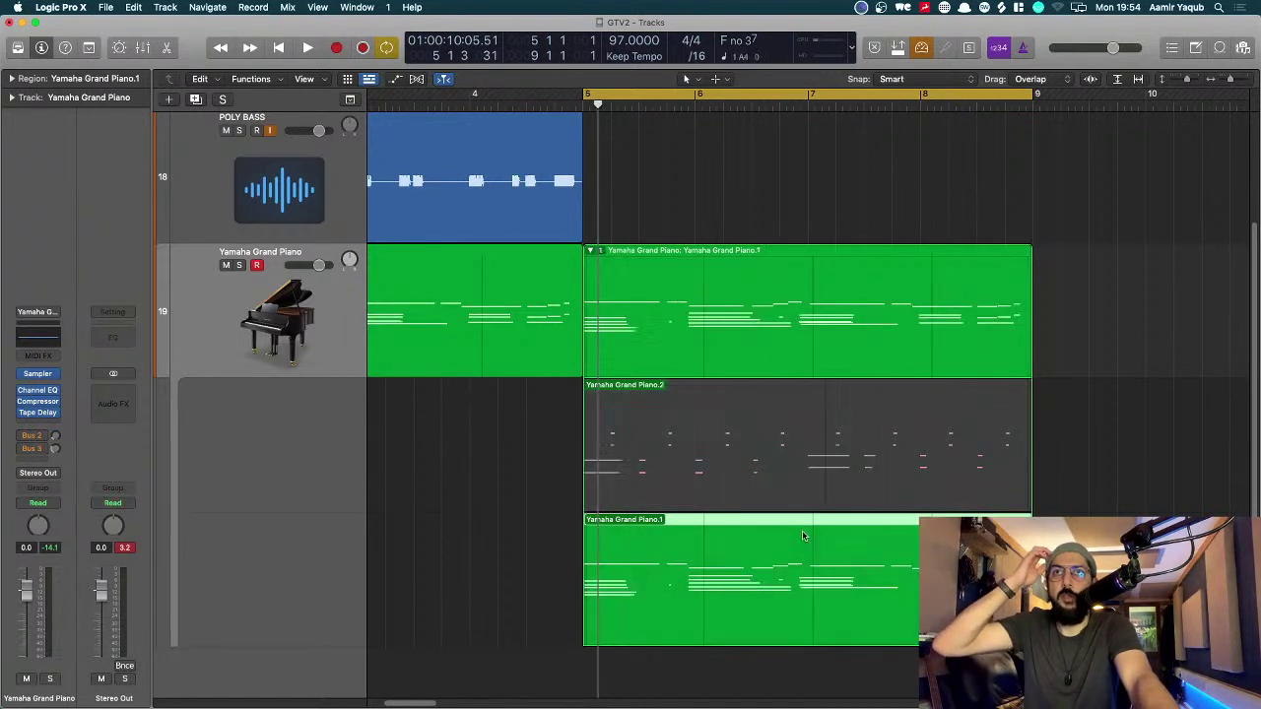
left_click(796, 480)
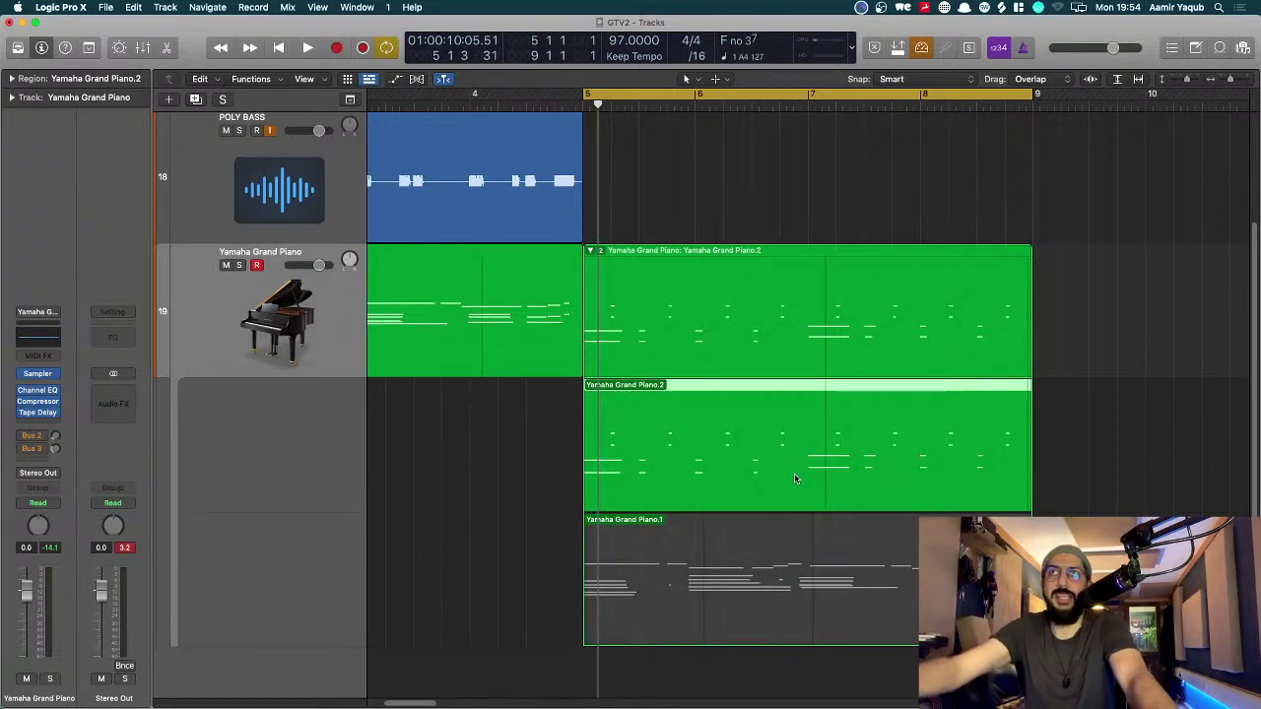
left_click(800, 551)
left_click(809, 479)
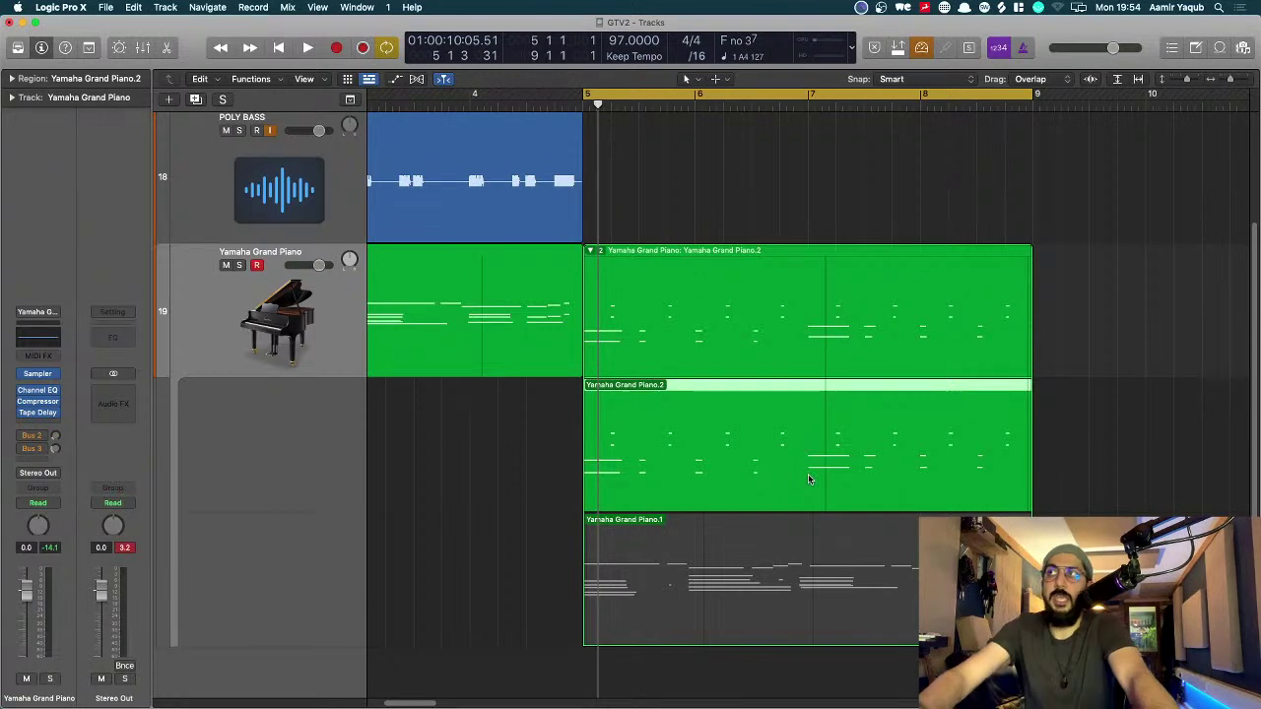
left_click(800, 618)
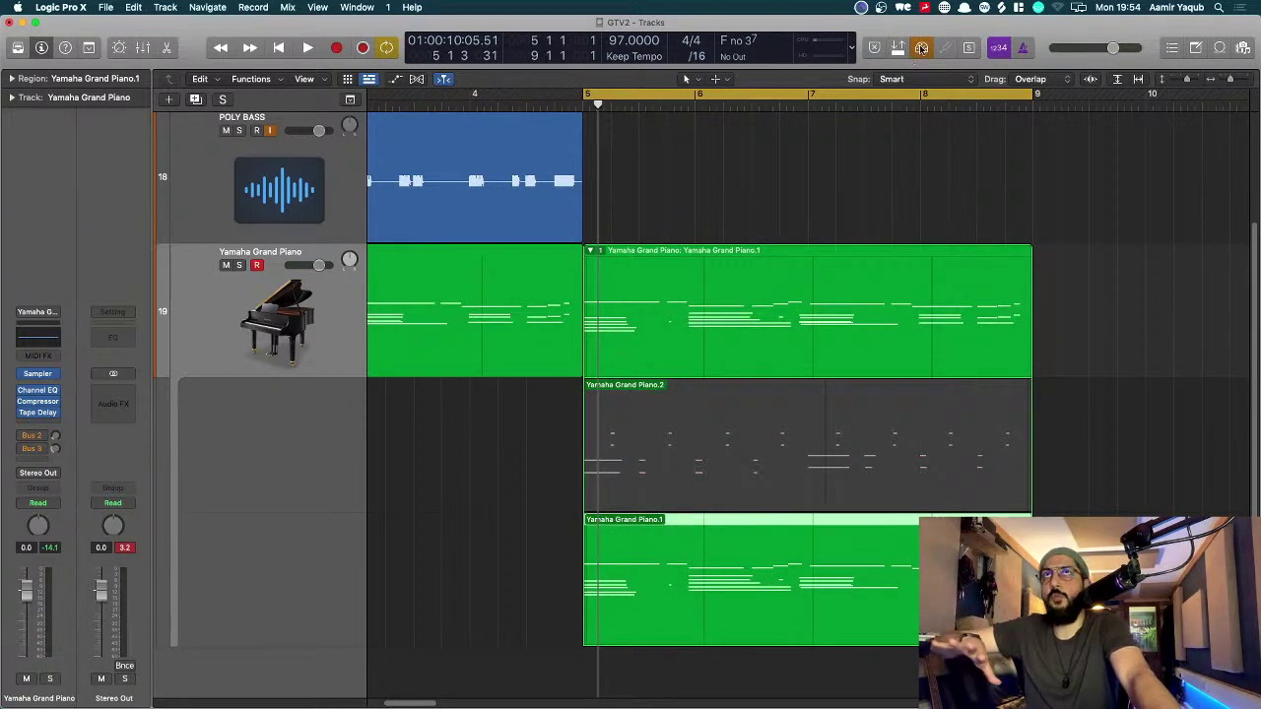
left_click(817, 435)
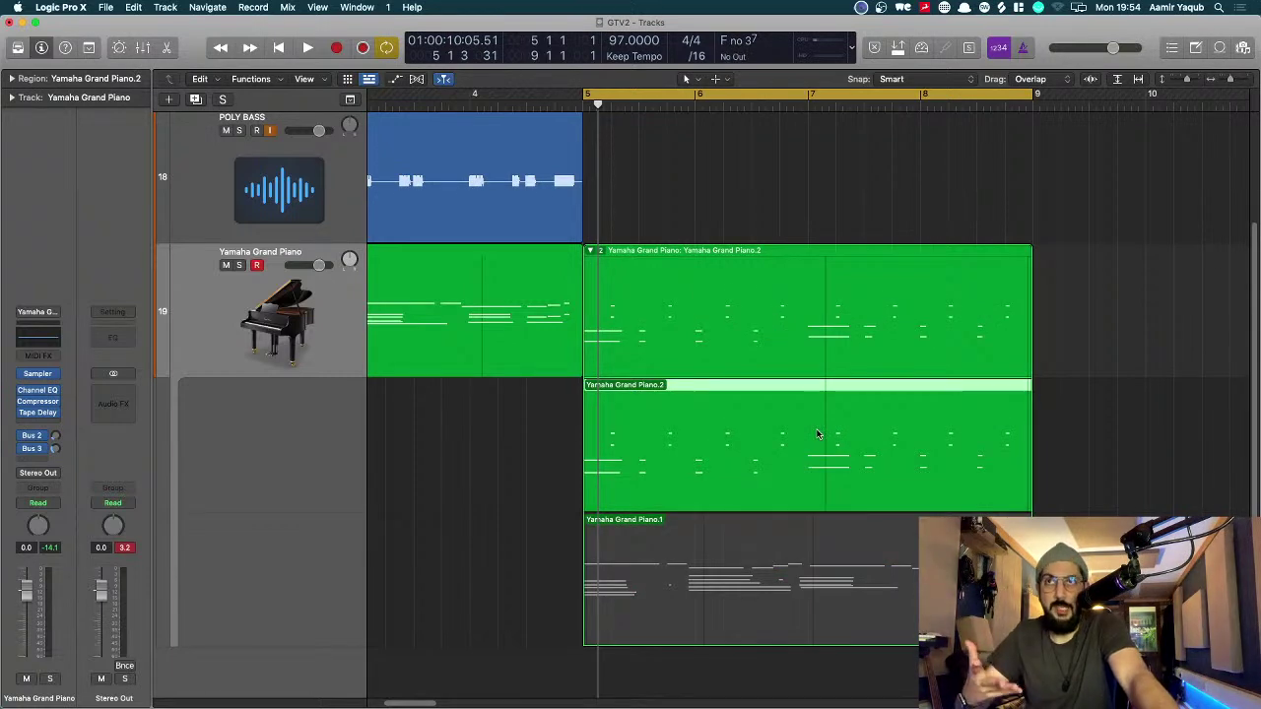
left_click(817, 542)
left_click(815, 478)
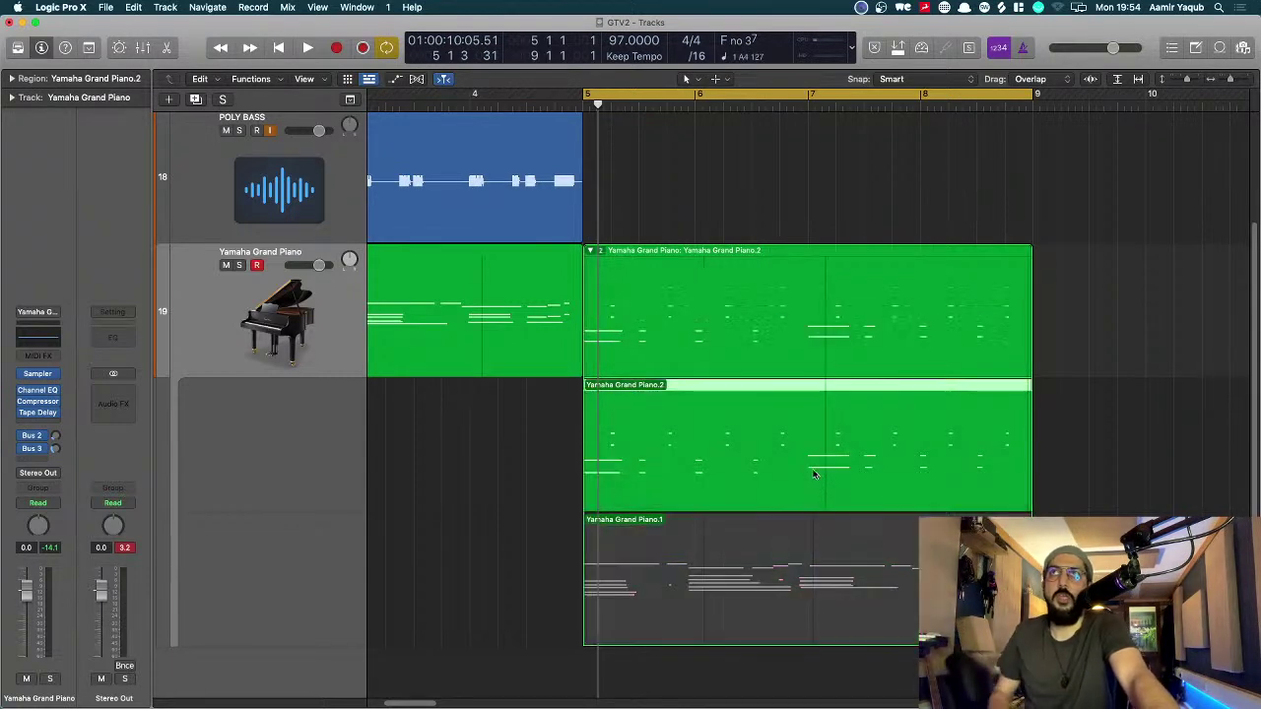
scroll(813, 474, "left", 5)
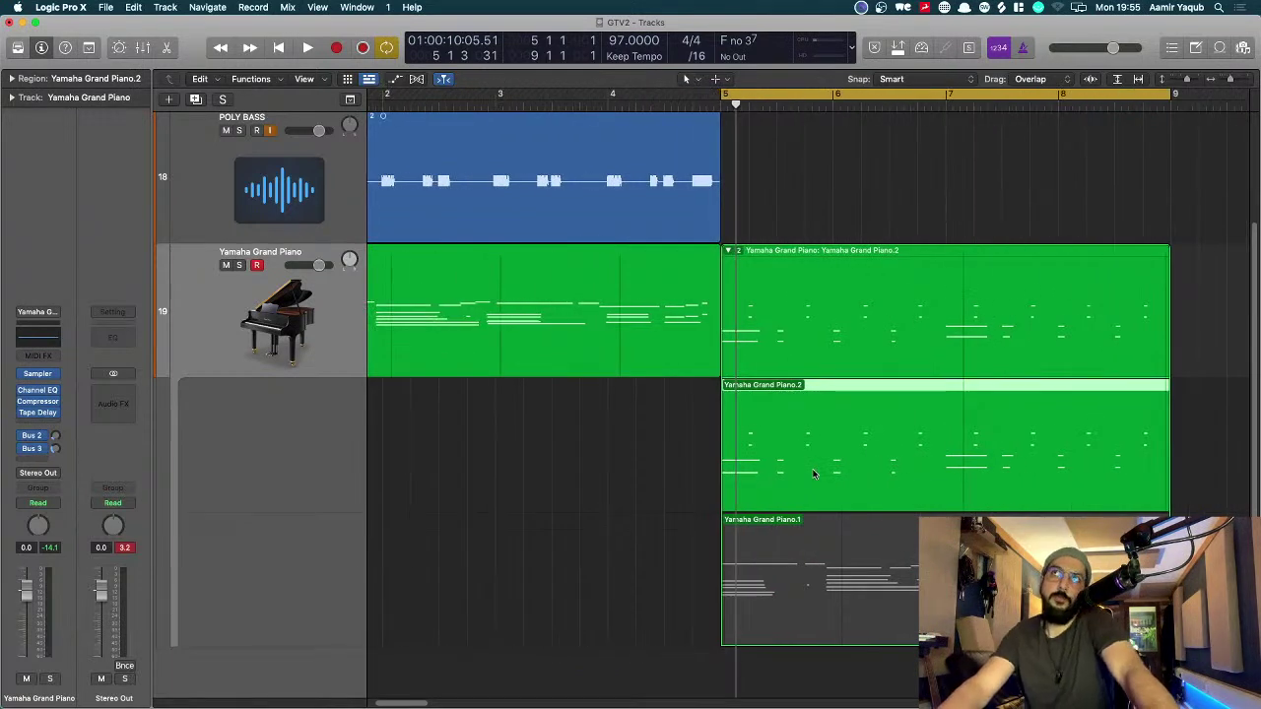
scroll(814, 473, "up", 2)
scroll(814, 471, "up", 2)
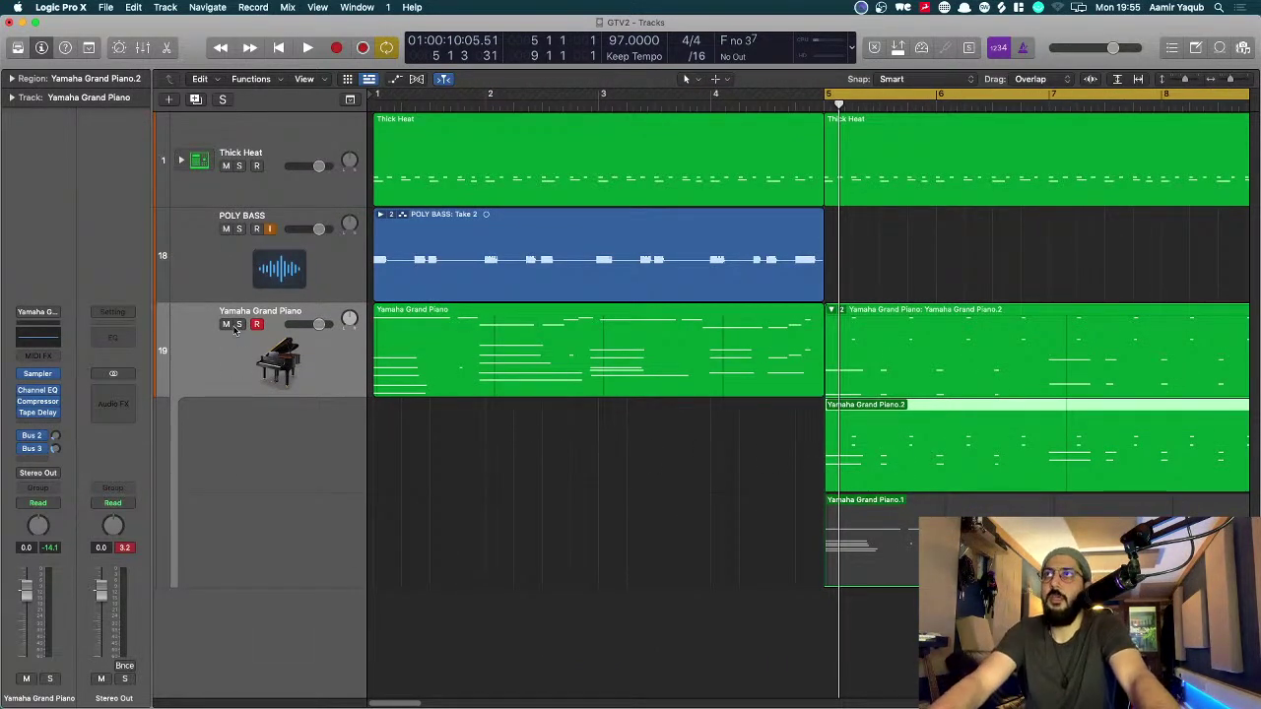
scroll(807, 411, "right", 5)
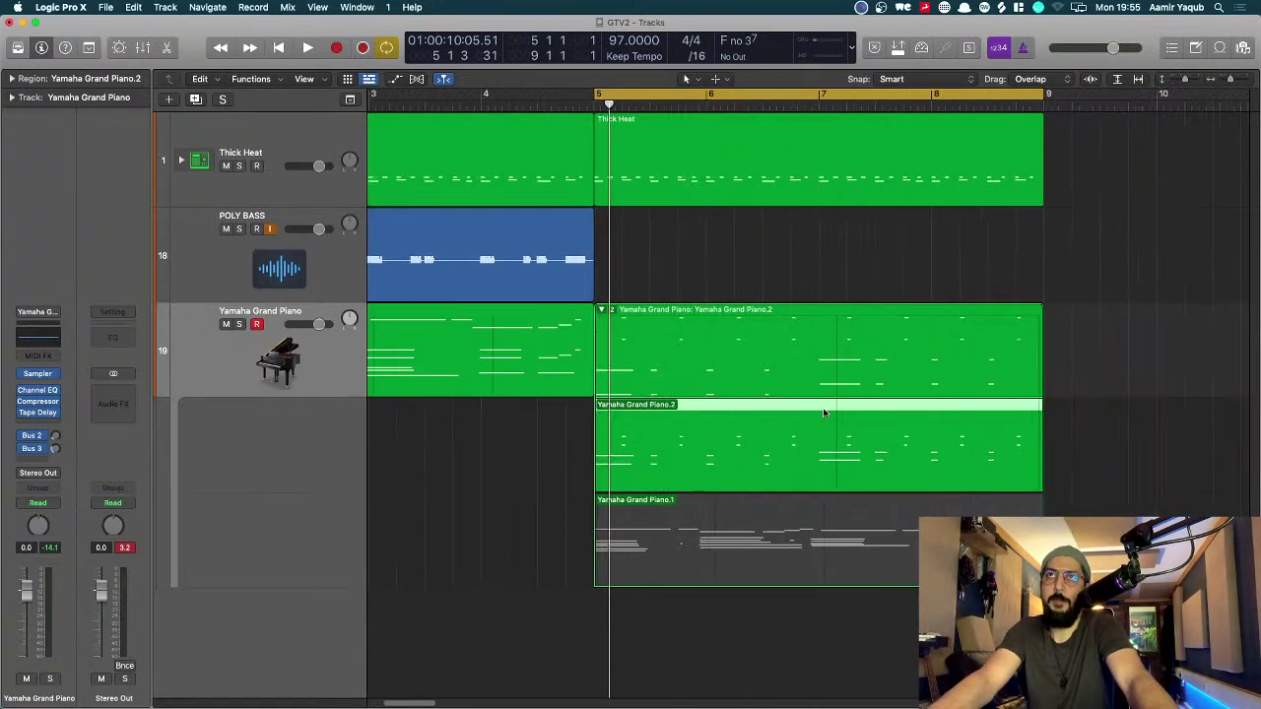
Step: Flatten the piano take folder into one region, keeping take .2
left_click(611, 311)
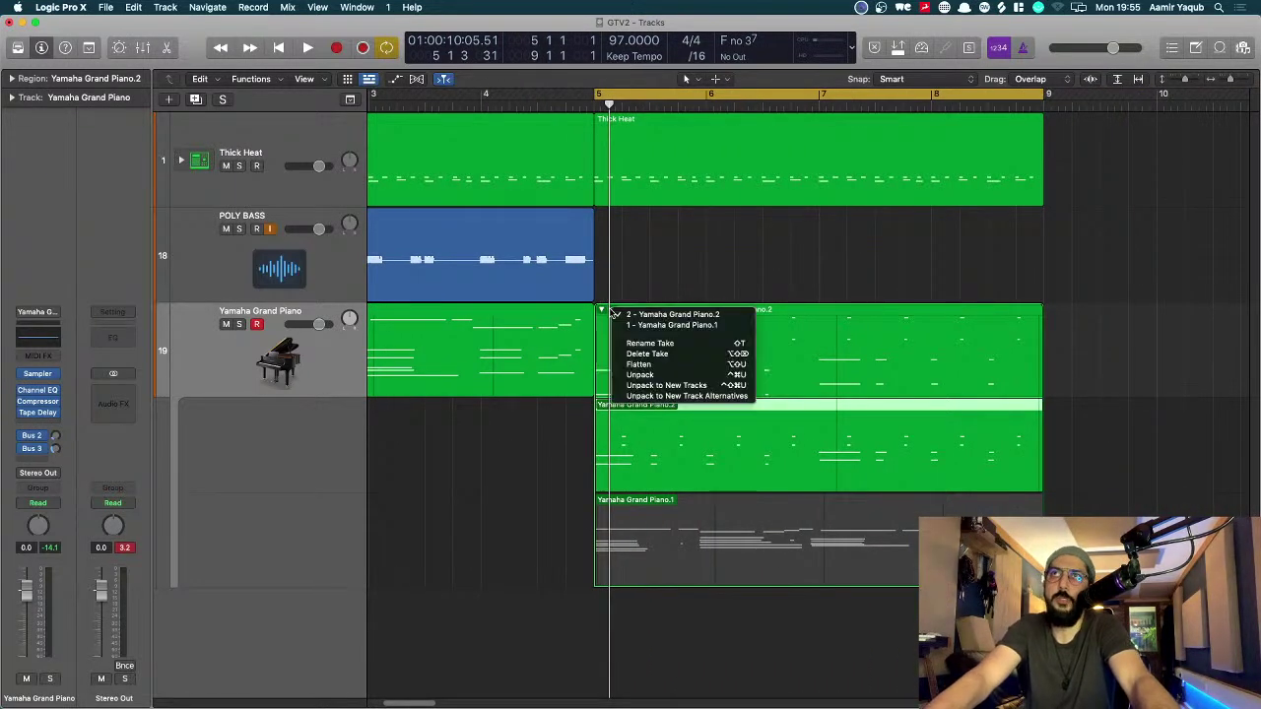
left_click(638, 366)
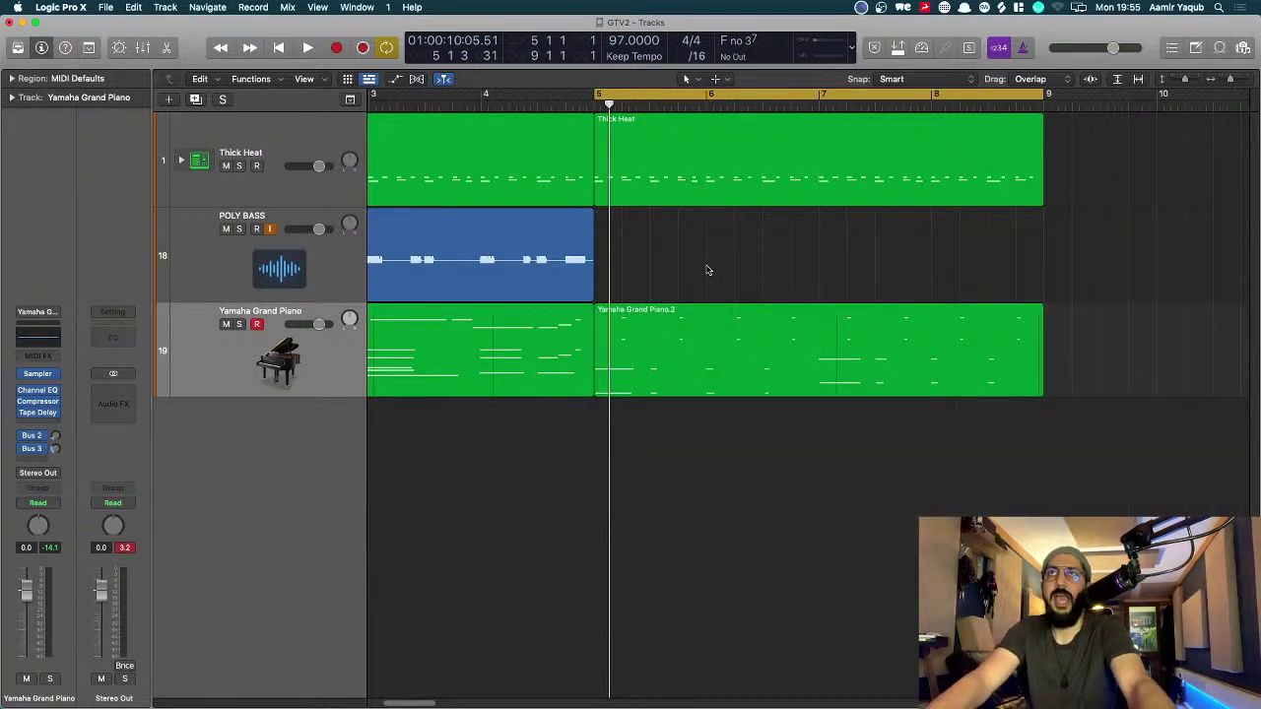
key("super+Left")
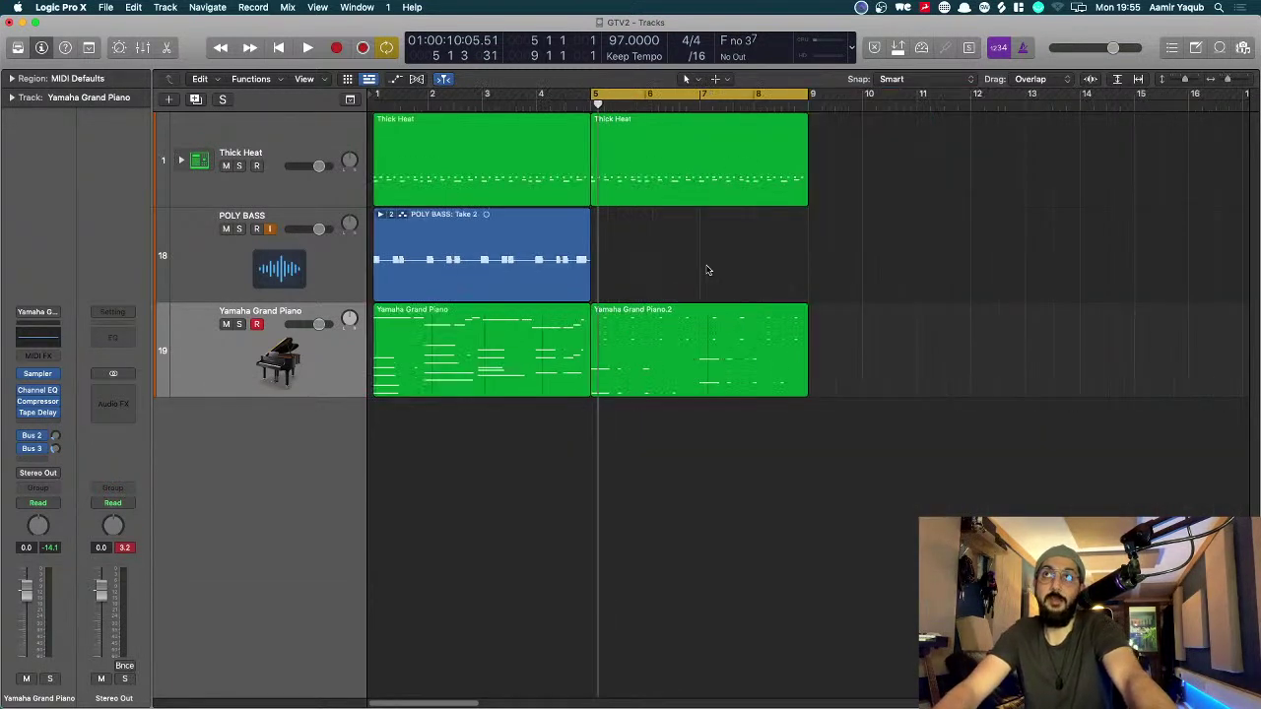
Step: Flatten the POLY BASS take folder to Take 2 and make the track lanes taller
left_click(569, 284)
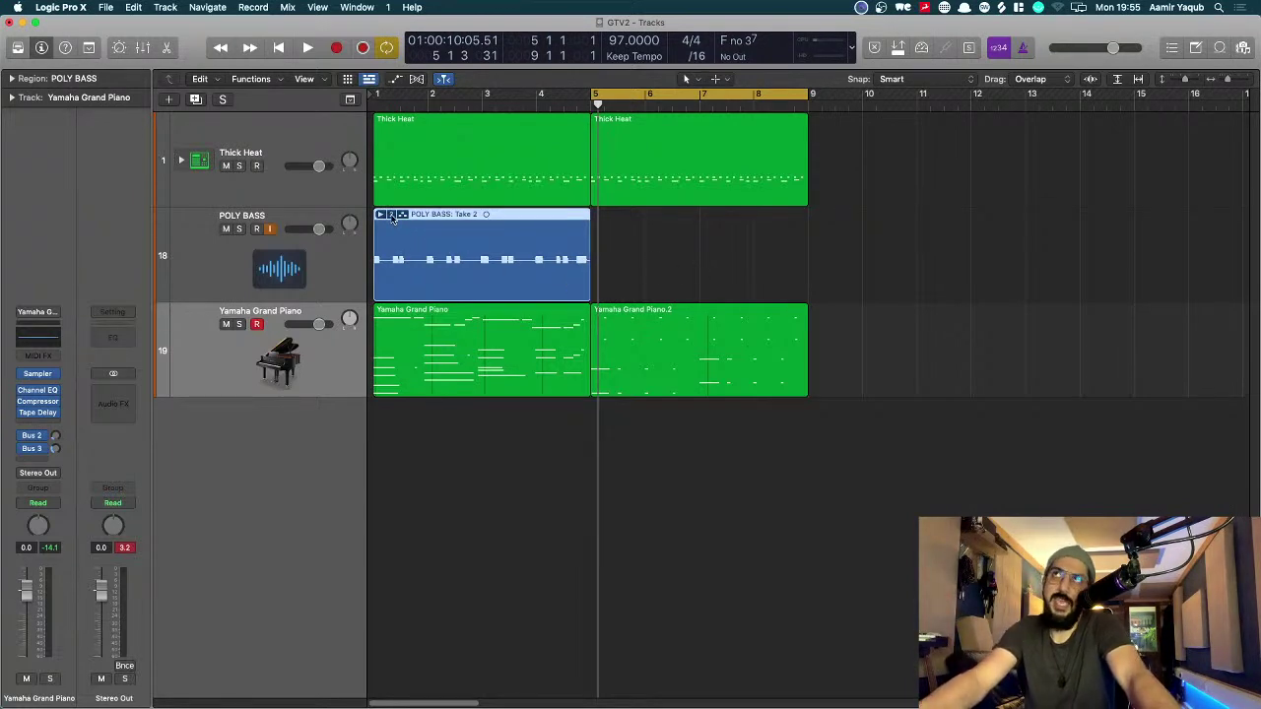
left_click(392, 217)
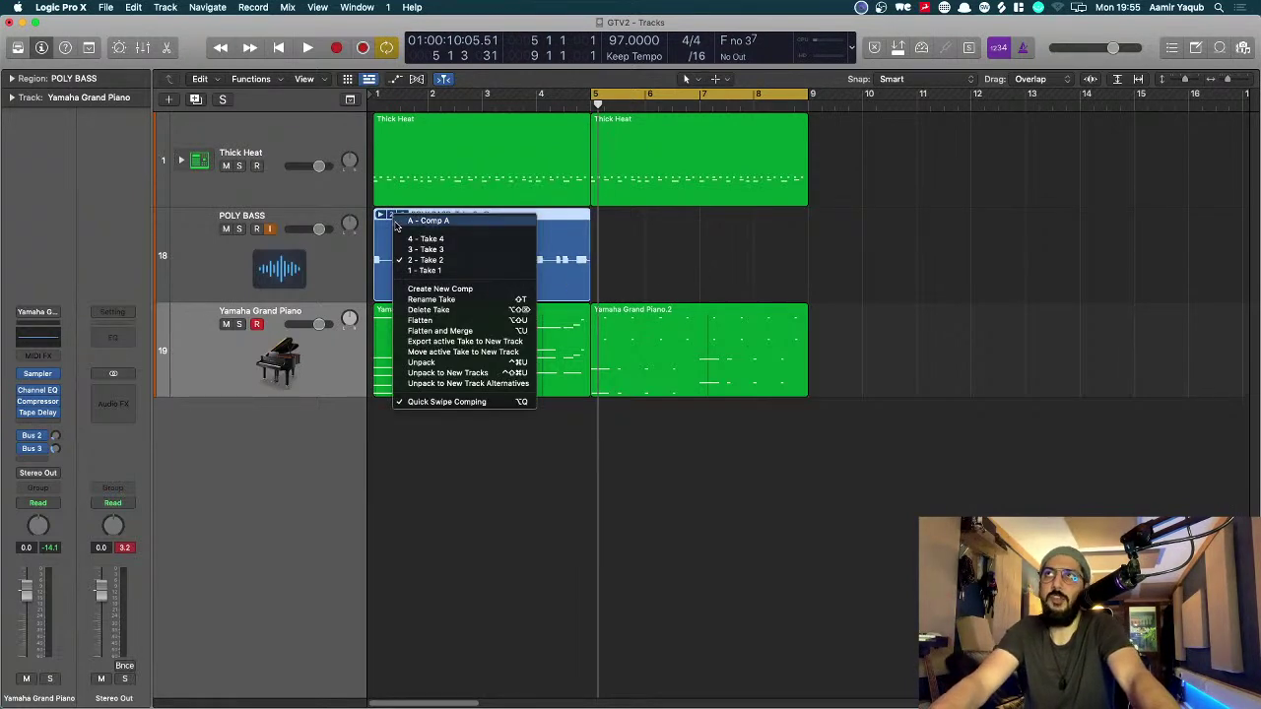
left_click(441, 323)
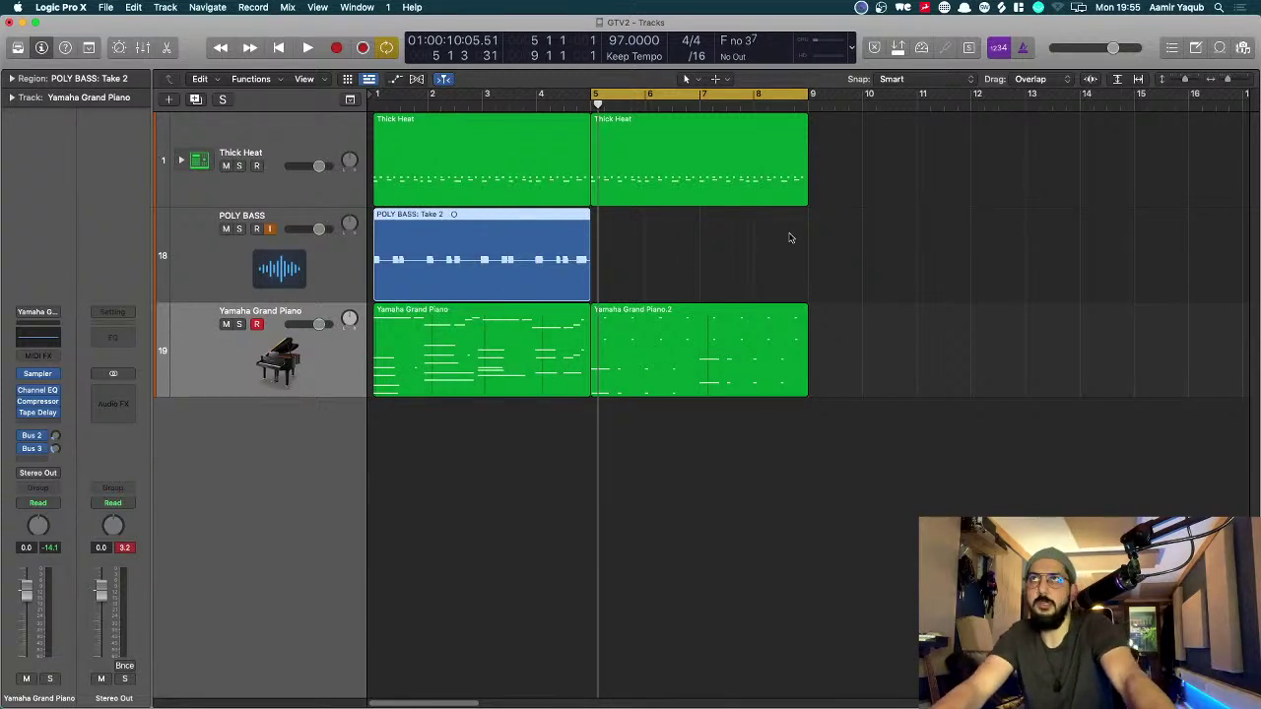
left_click(789, 237)
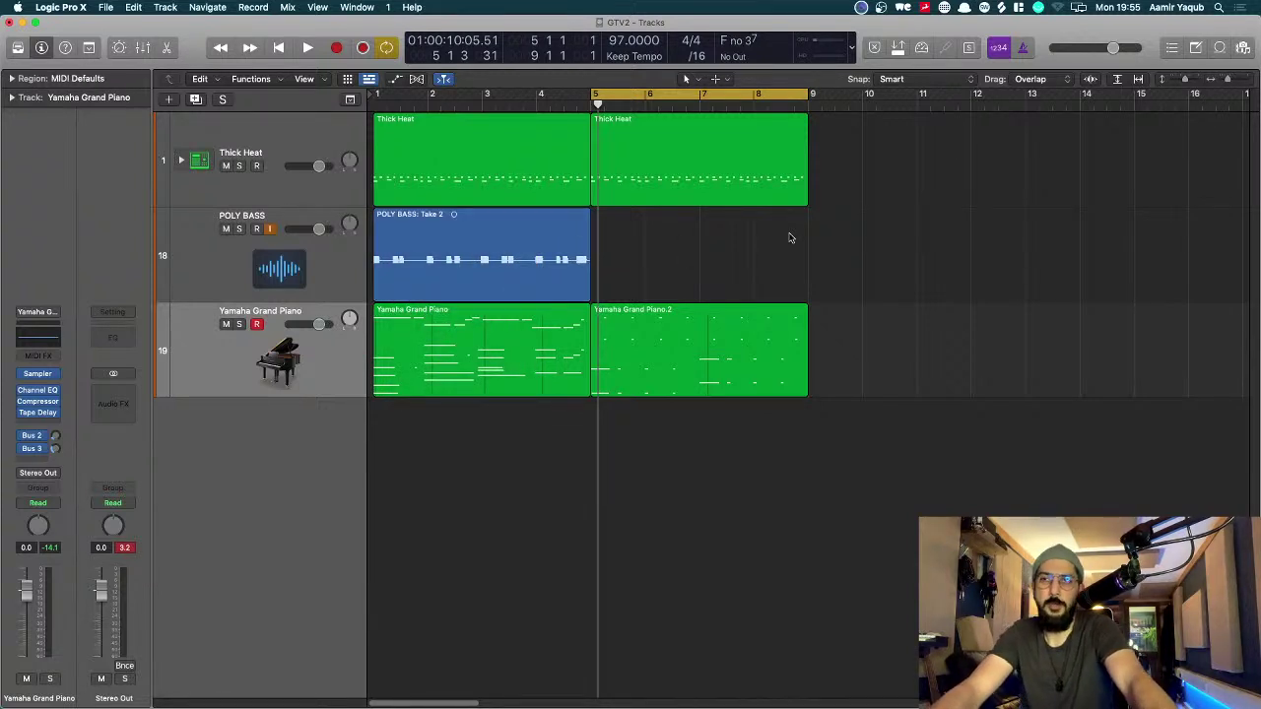
key("super+Down")
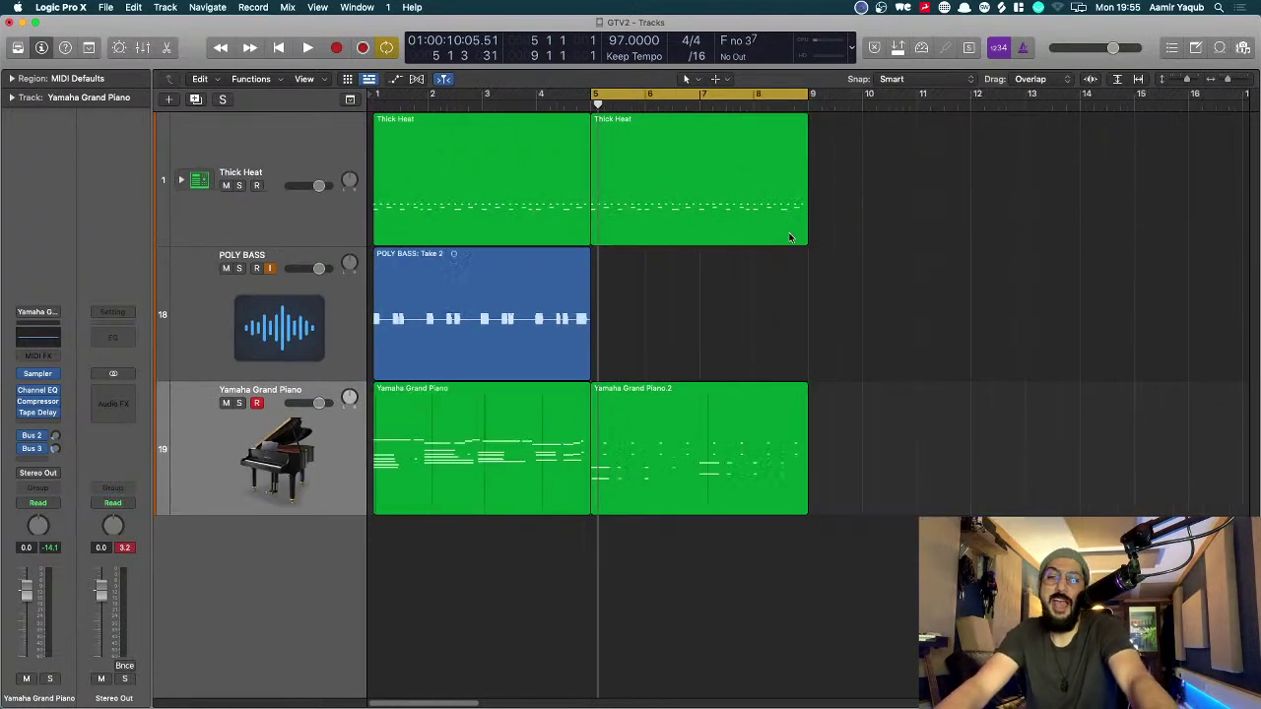
left_click(790, 234, "ctrl+alt")
key("super+Right")
key("super+Right")
key("super+Right")
key("super+Right")
key("super+Right")
key("super+Right")
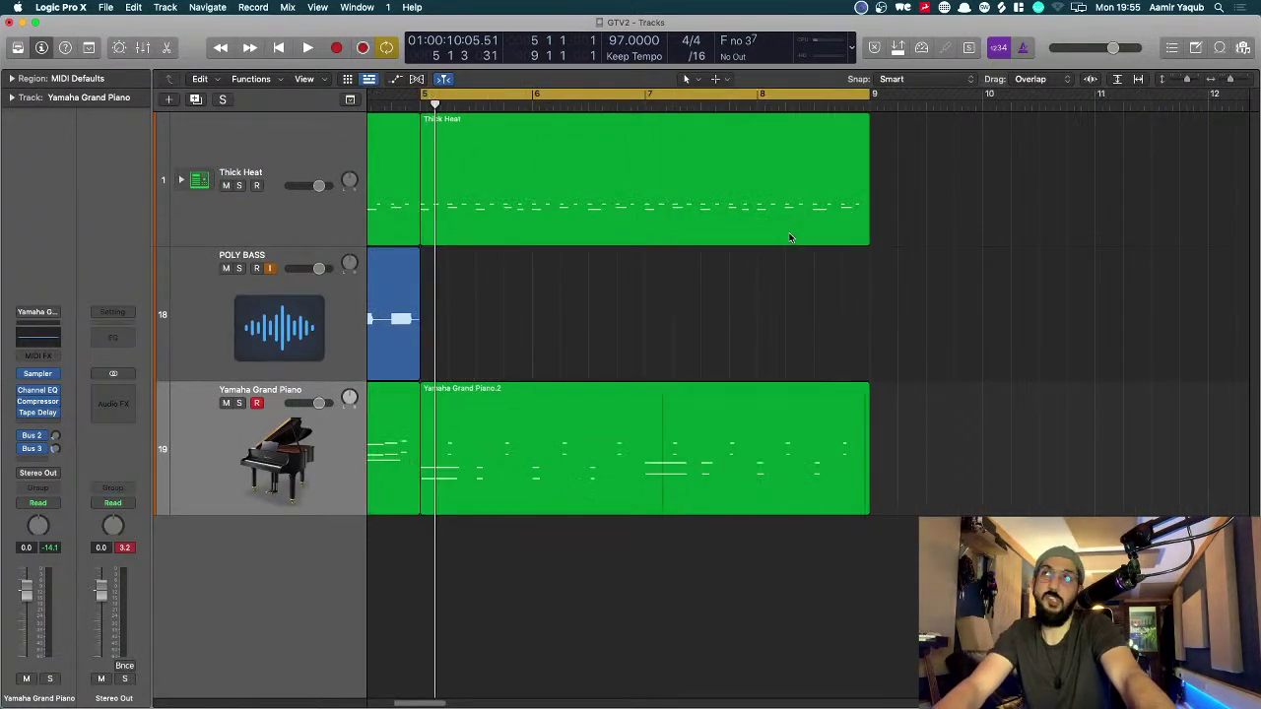
scroll(789, 237, "left", 2)
key("super+Up")
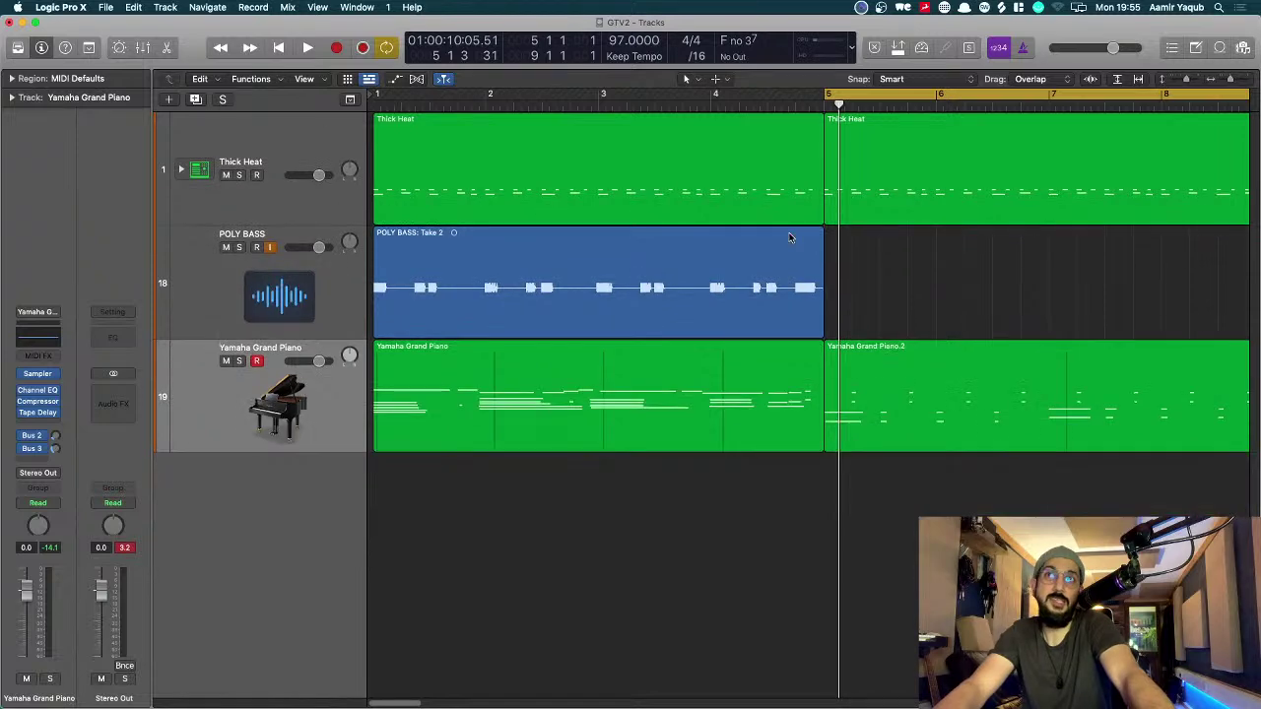
left_click(708, 269)
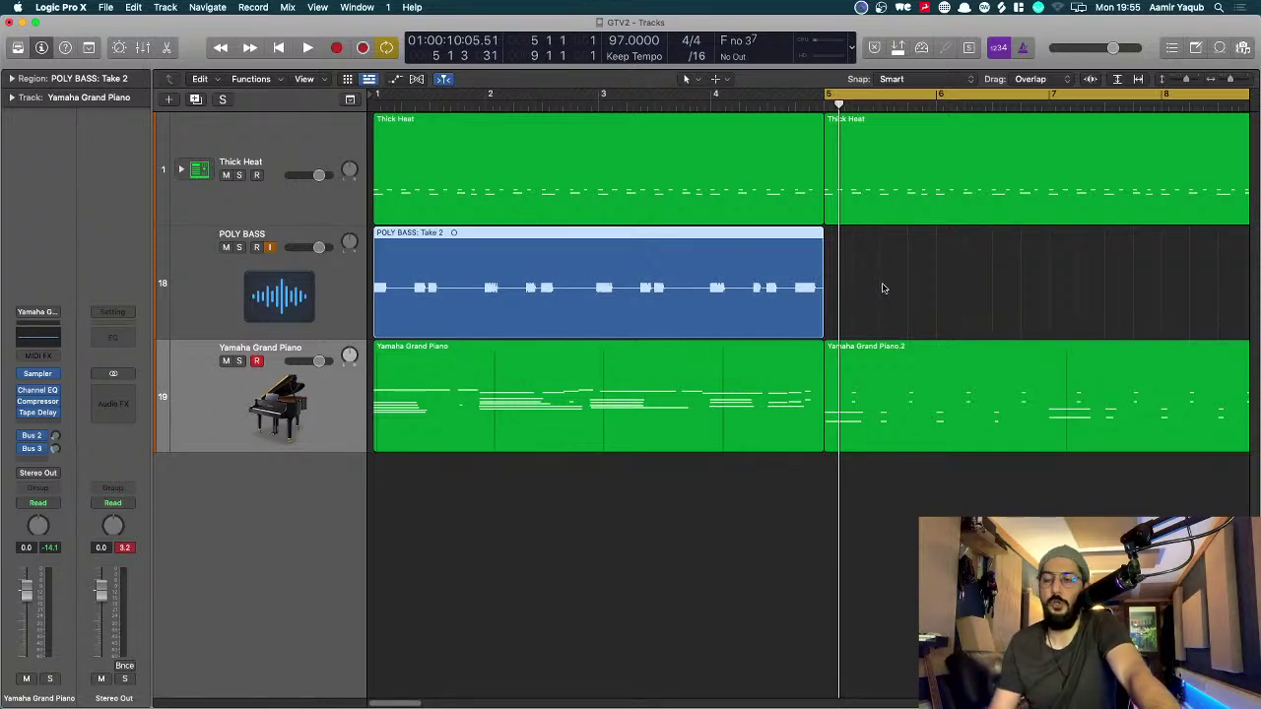
key("super+Right")
key("super+Left")
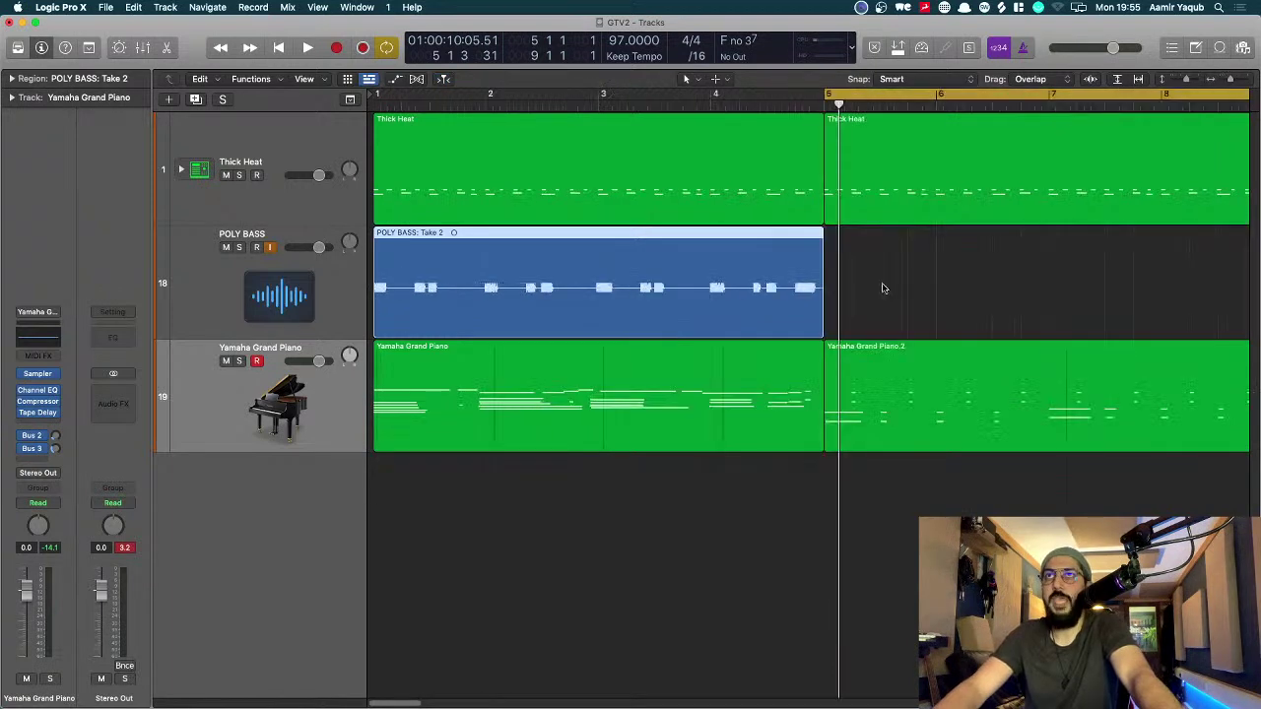
key("super+Left")
key("super+Right")
Step: Extend the cycle range so it starts back at bar 1
key("super+Left")
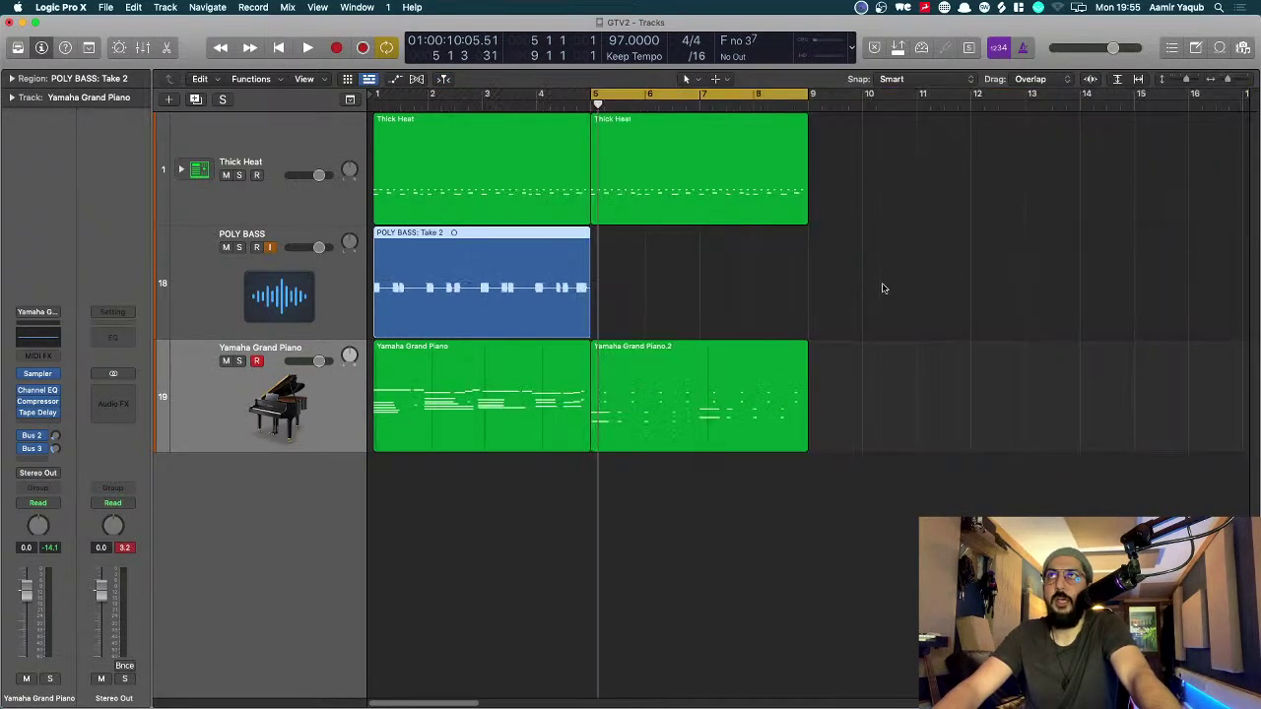
left_click(883, 288)
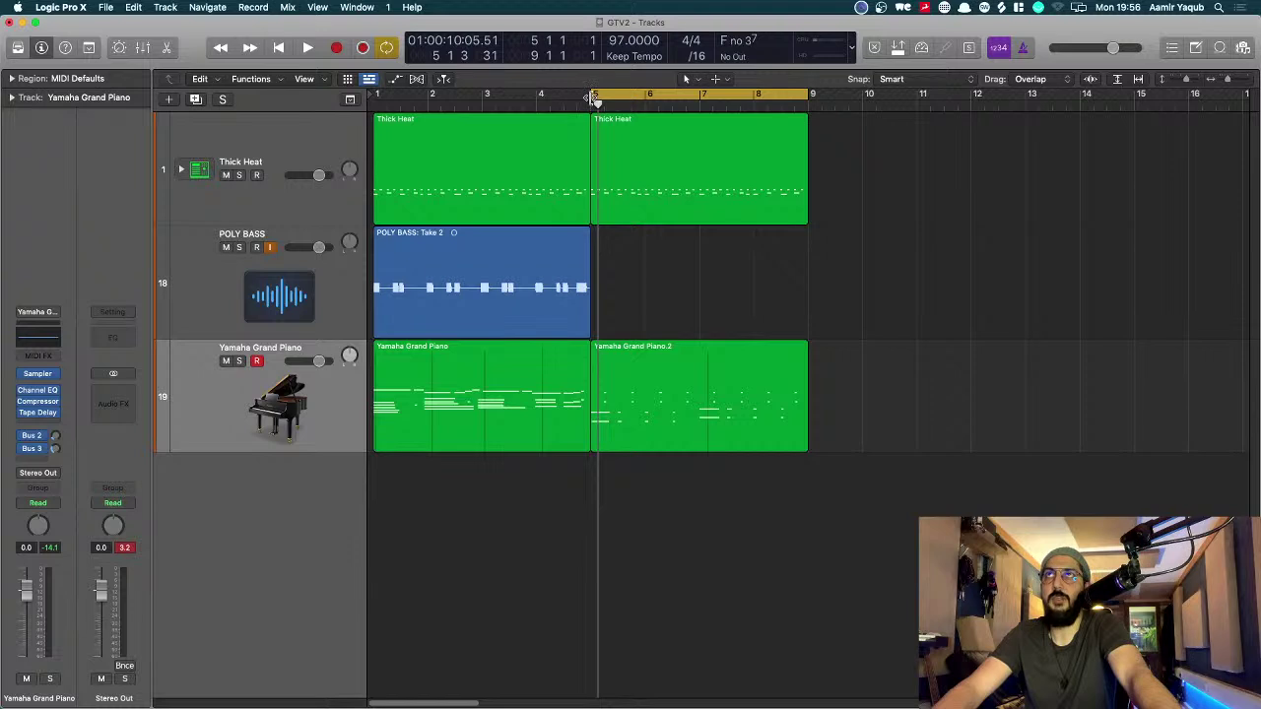
left_click_drag(590, 102, 375, 102)
Step: Join the two Thick Heat regions and the two Yamaha Grand Piano regions
left_click_drag(922, 202, 422, 195)
key("super+j")
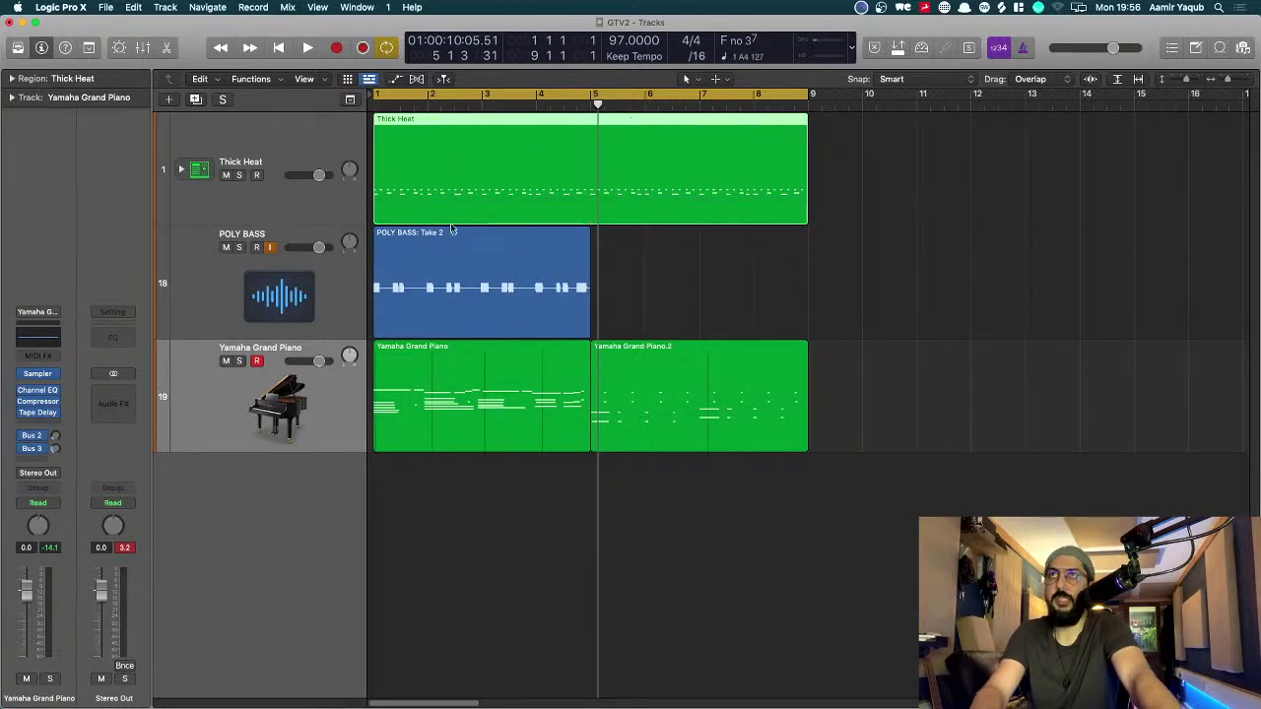
left_click(667, 290)
left_click_drag(999, 360, 411, 426)
key("super+j")
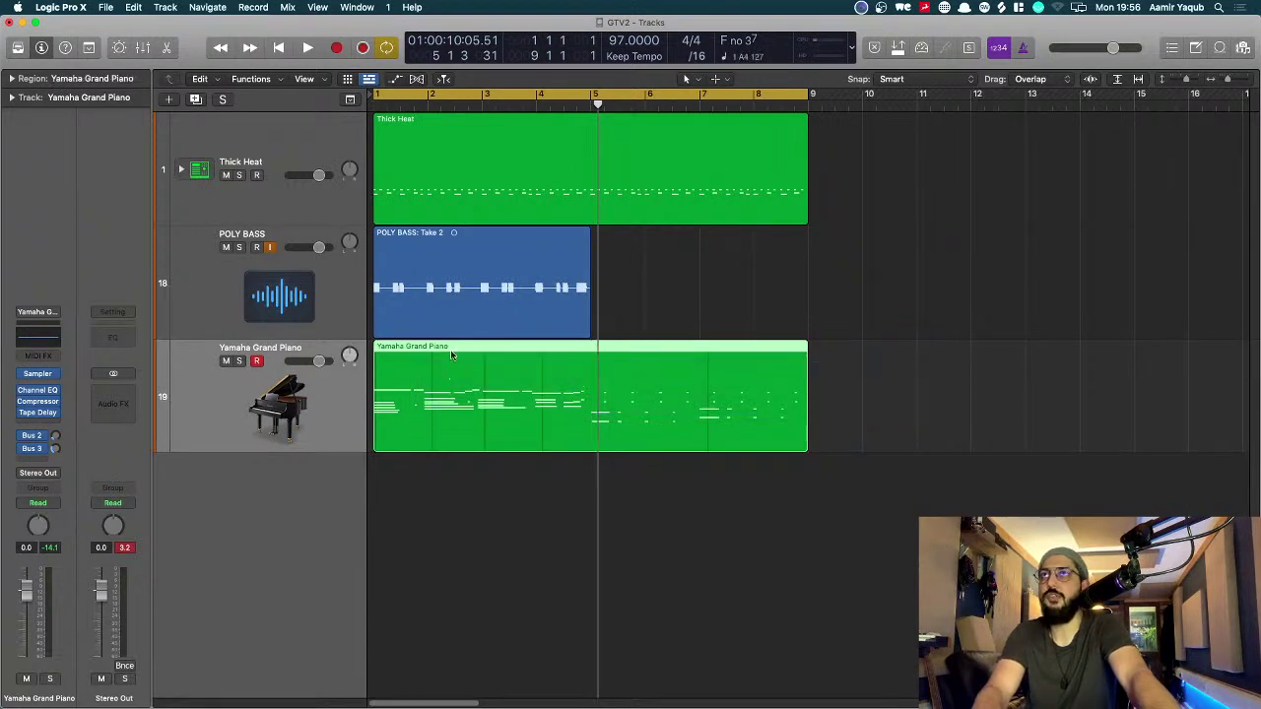
Step: Repeat the POLY BASS region right after itself to fill bars 5–9
left_click(452, 331)
key("super+r")
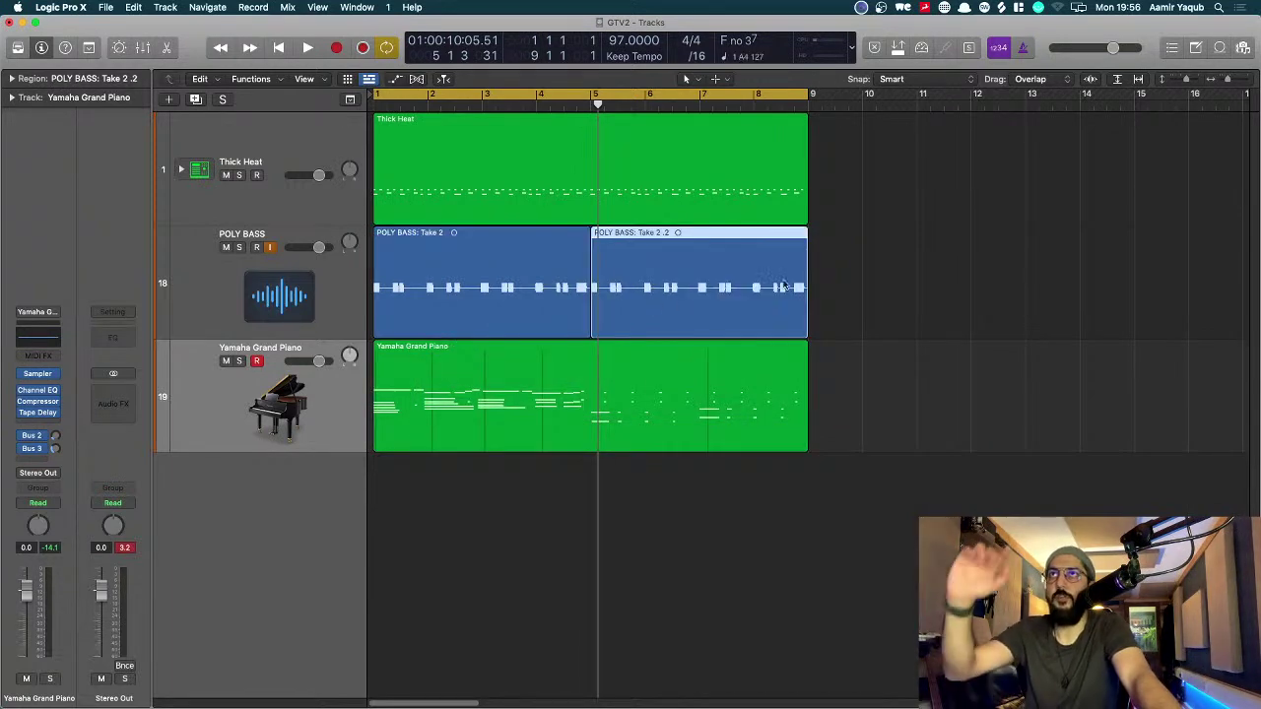
key("super+Right")
key("super+Down")
key("super+Left")
key("super+Up")
key("super+Left")
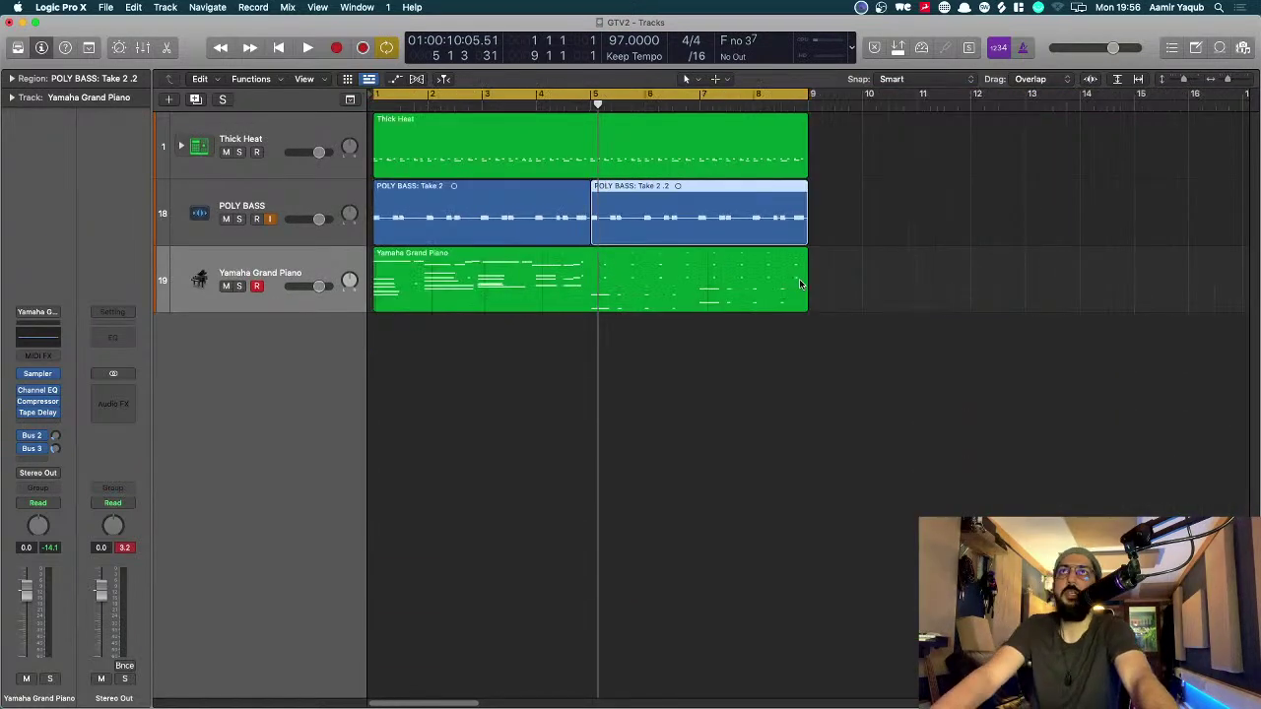
key("super+Up")
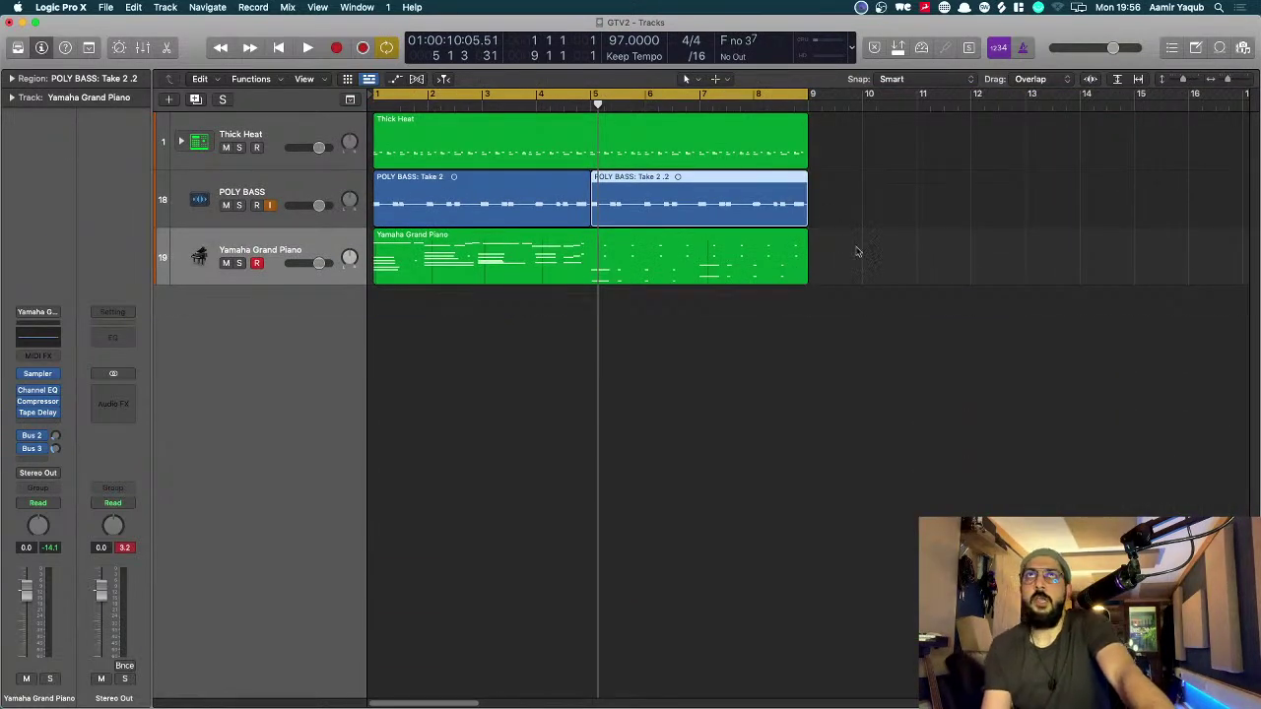
key("super+Right")
key("super+Down")
key("super+Down")
key("super+Left")
key("super+Left")
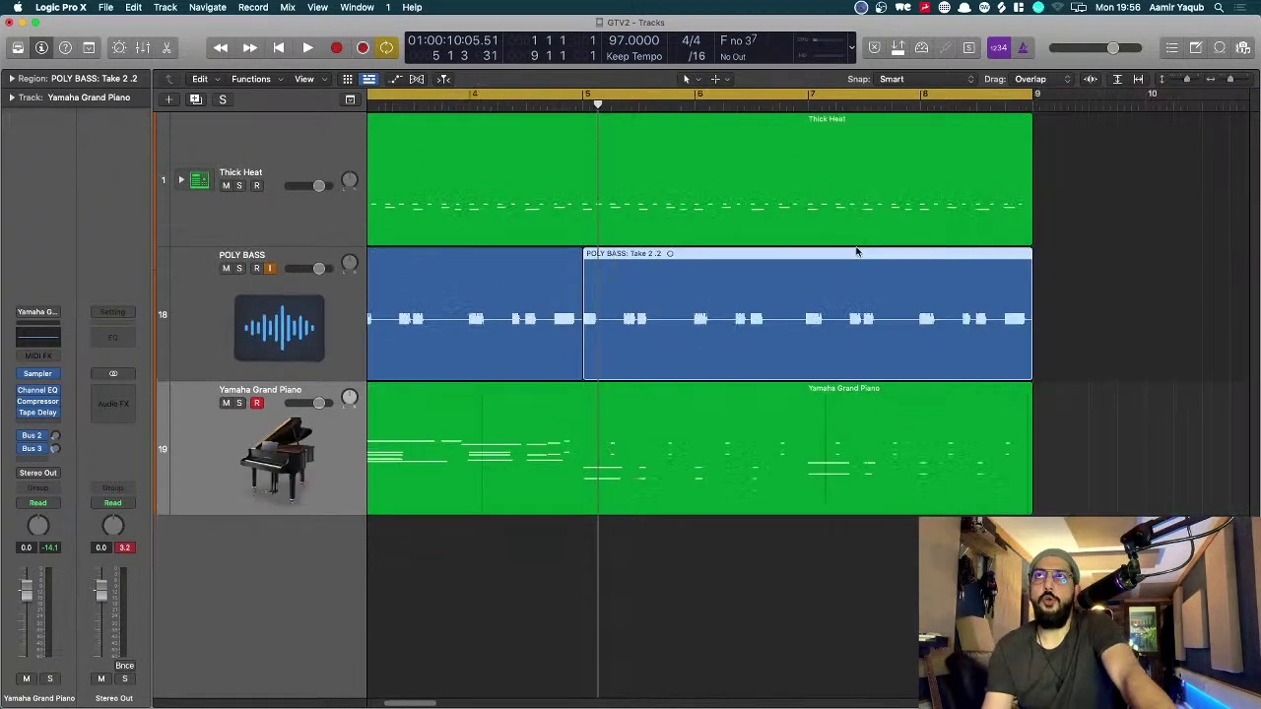
key("super+Right")
key("super+Right")
key("super+Right")
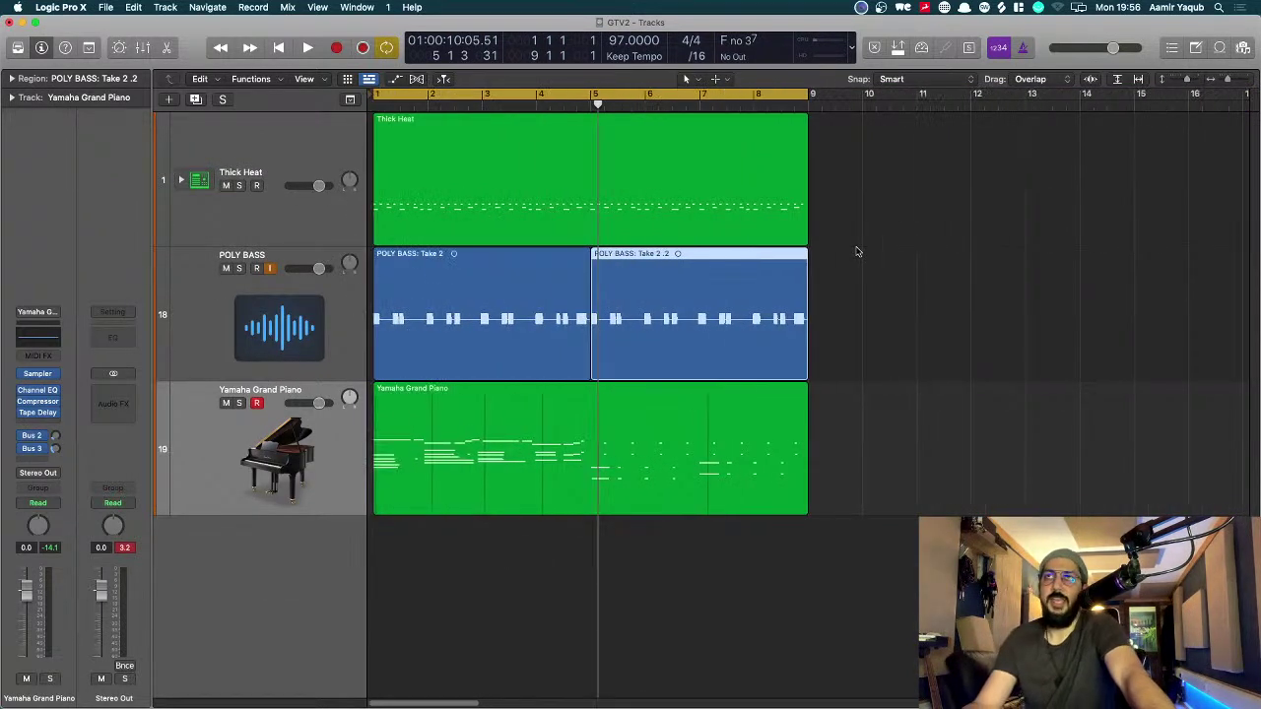
scroll(856, 252, "left", 5)
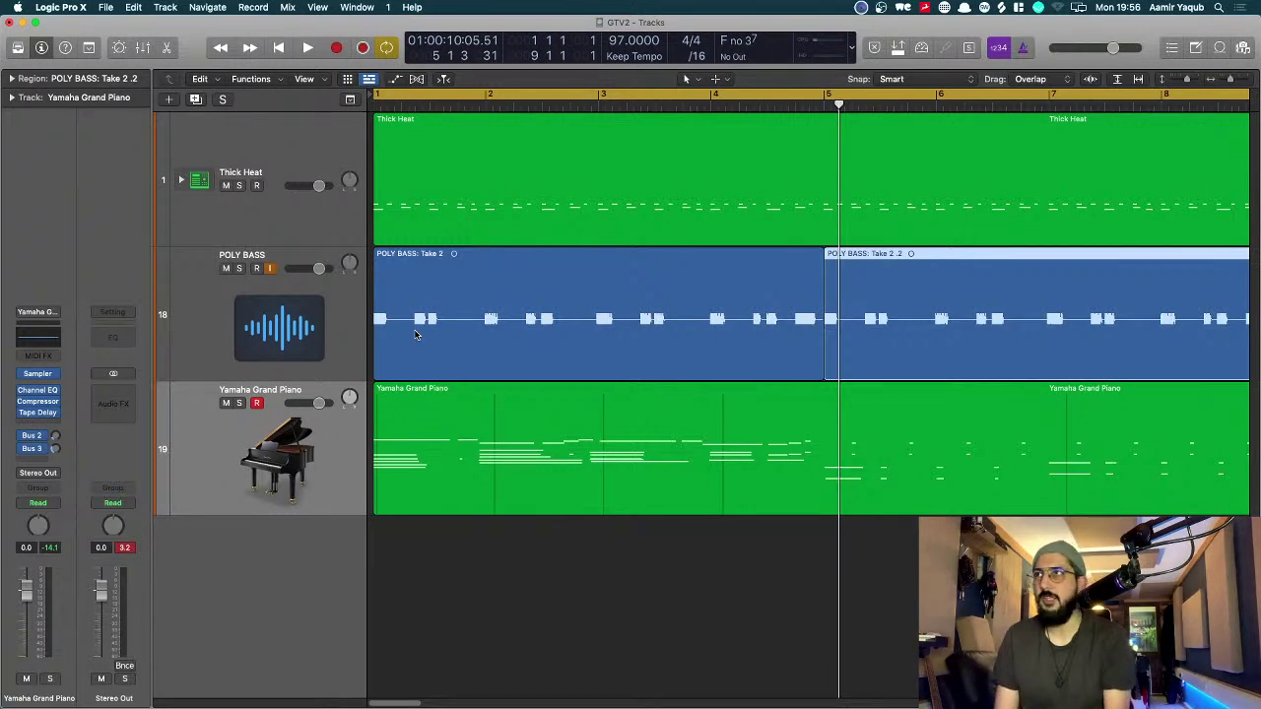
Step: Reset the clipped peak readouts and select the Yamaha Grand Piano region
left_click(125, 547)
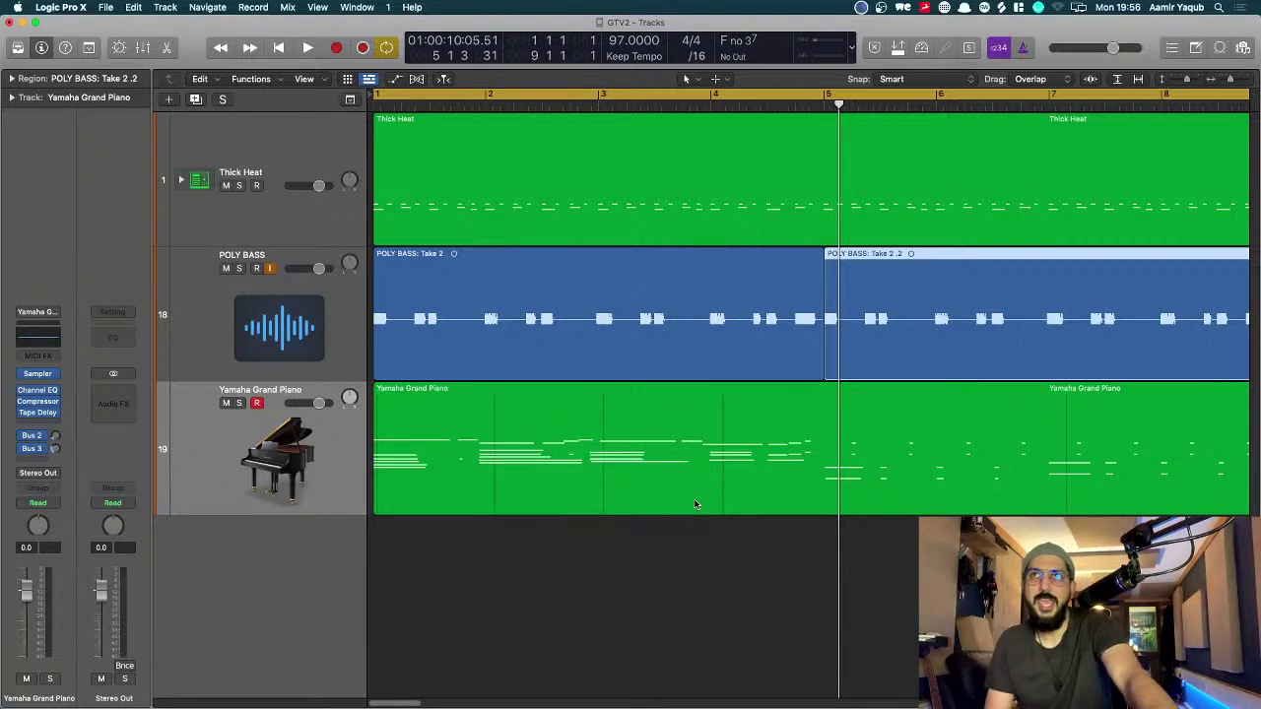
left_click(786, 604)
scroll(786, 602, "up", 2)
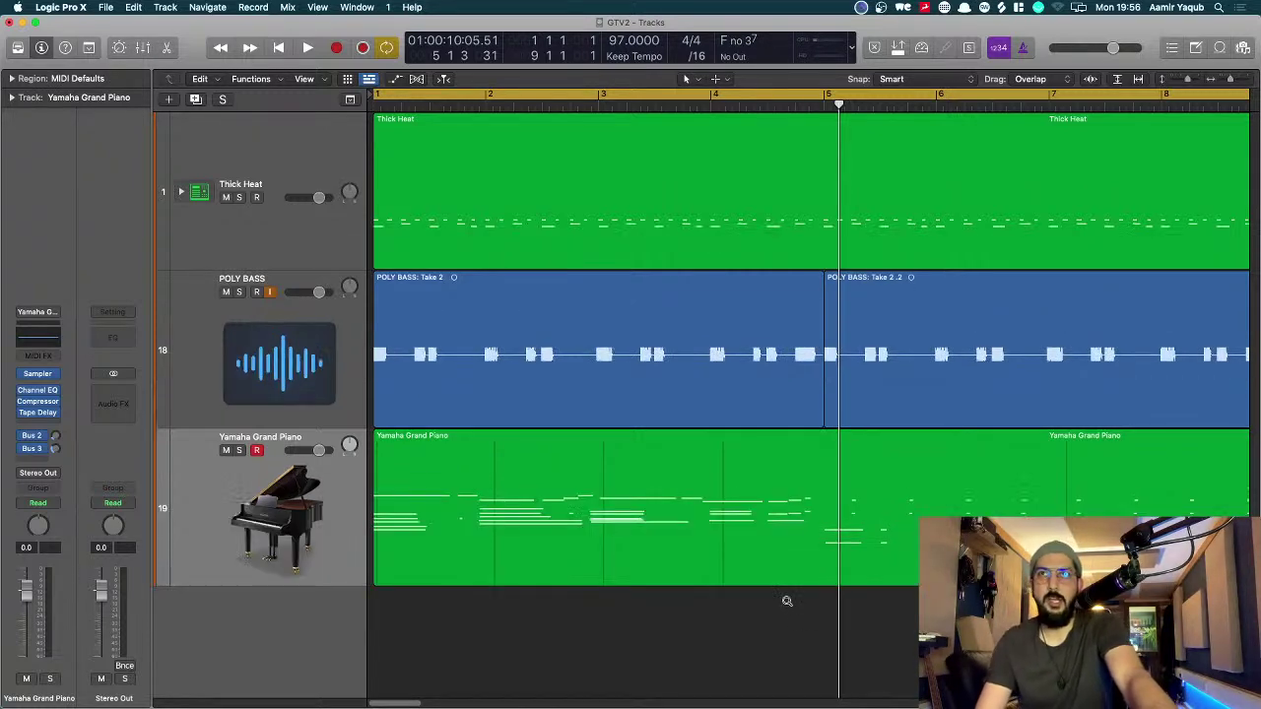
left_click(777, 549)
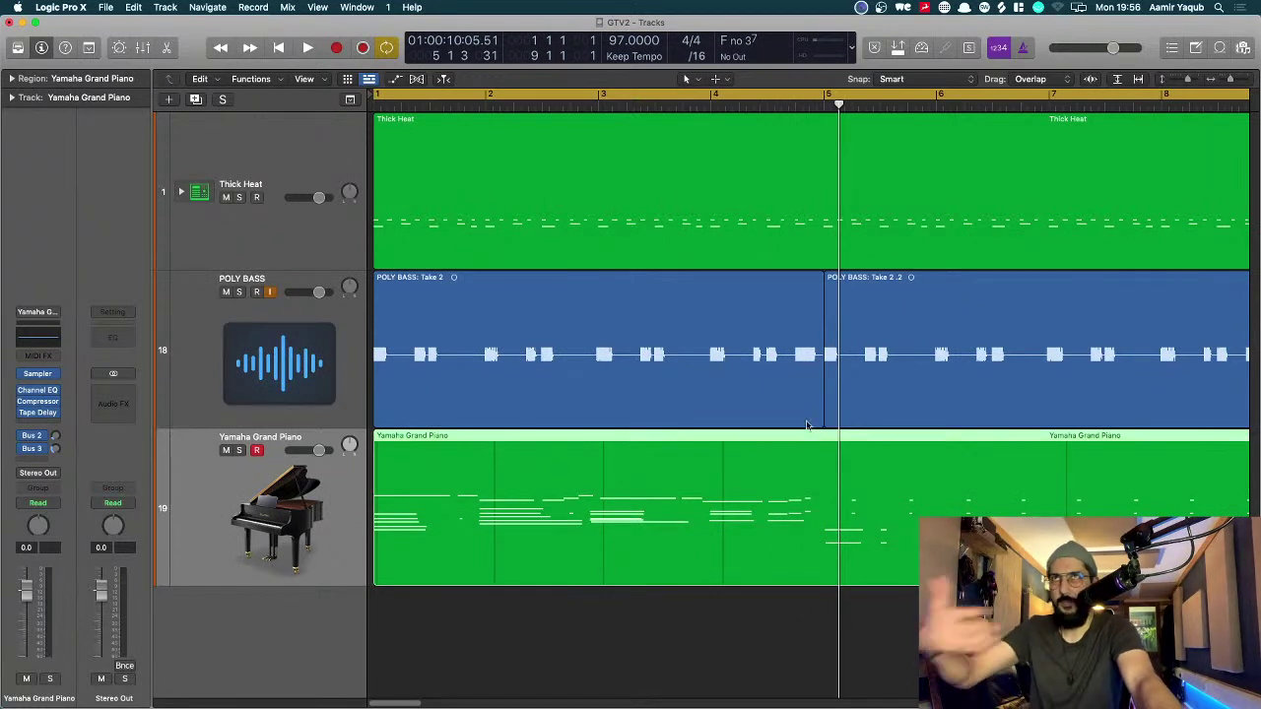
Step: Inspect the Thick Heat region's notes, then expand the Thick Heat drum stack
double_click(783, 225)
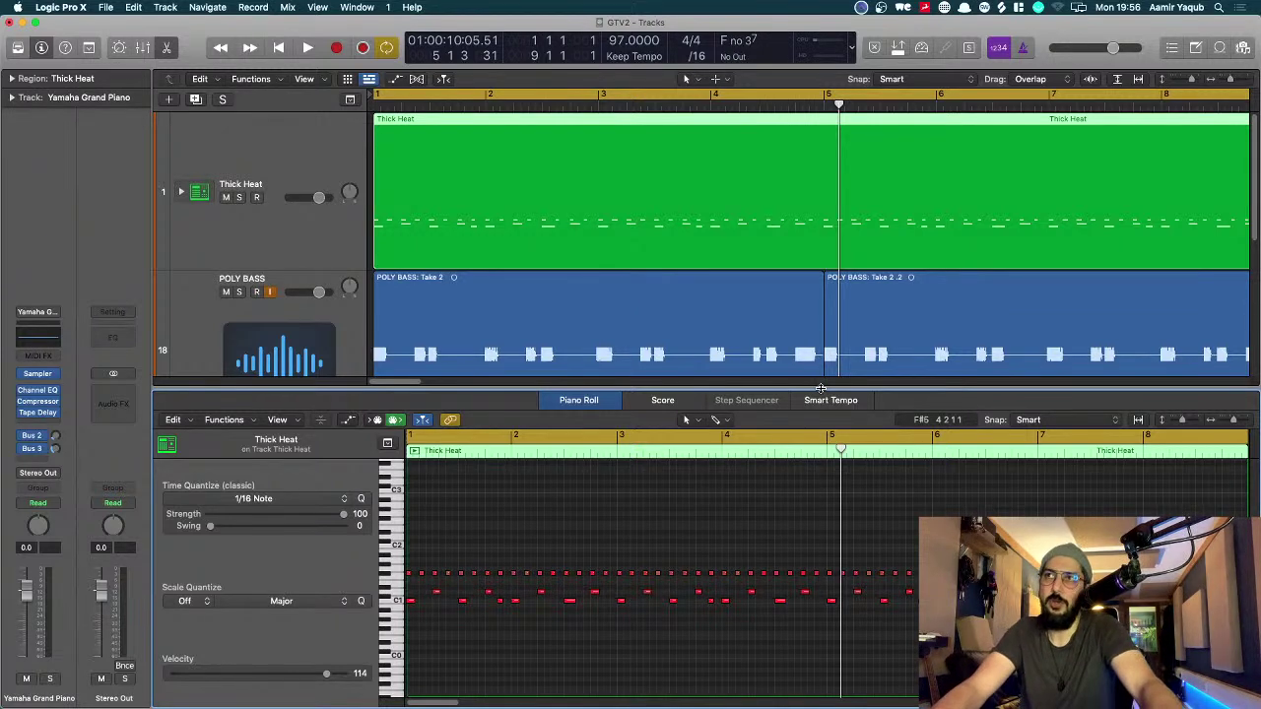
key("e")
key("super+Left")
key("super+Left")
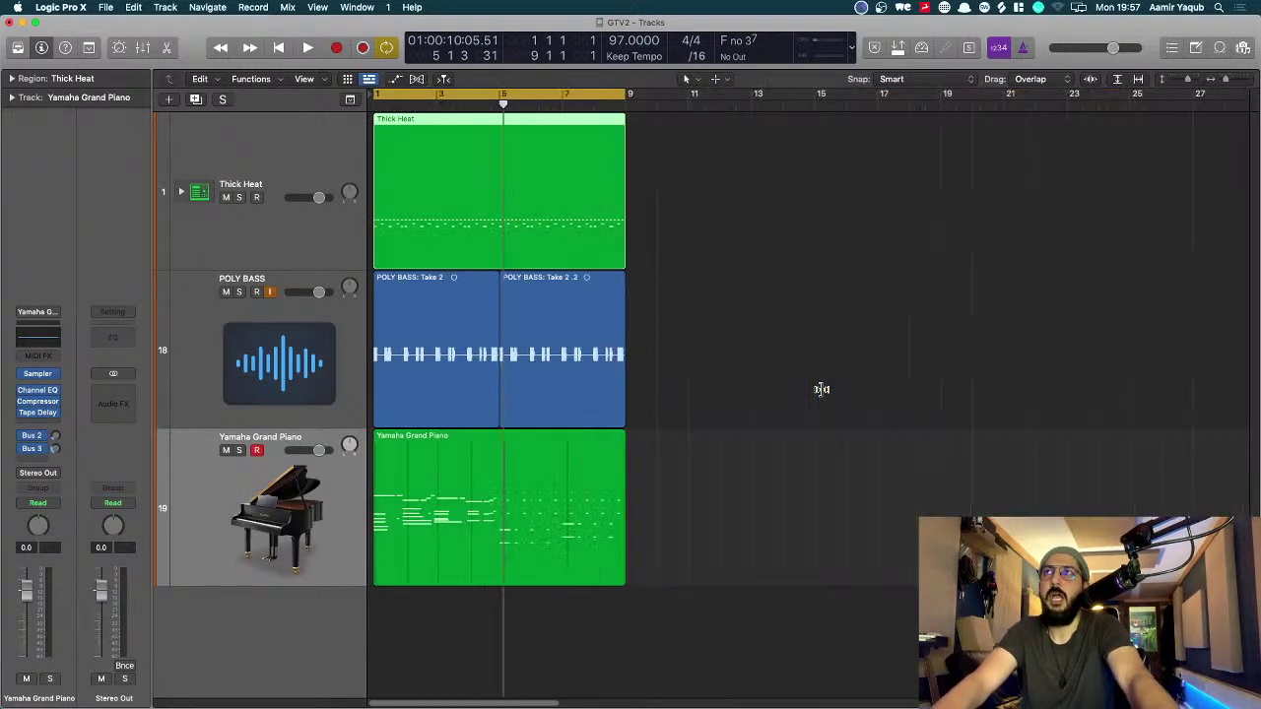
key("super+Right")
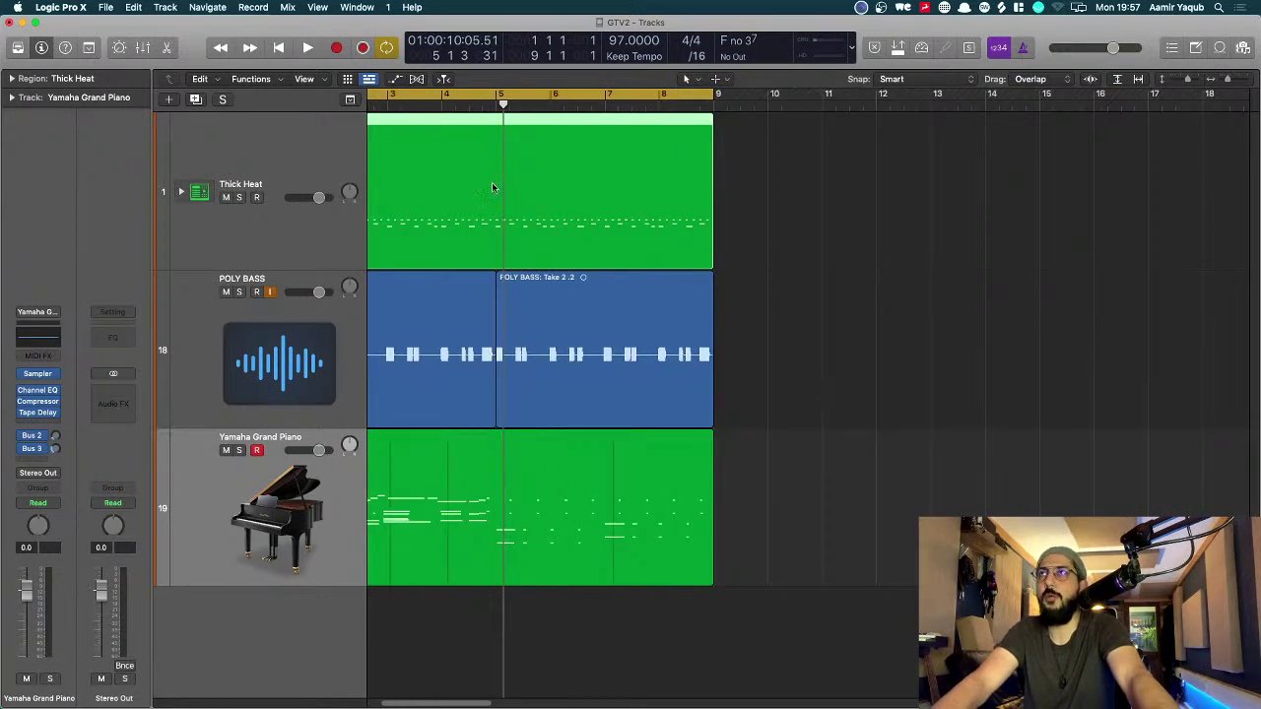
left_click(181, 192)
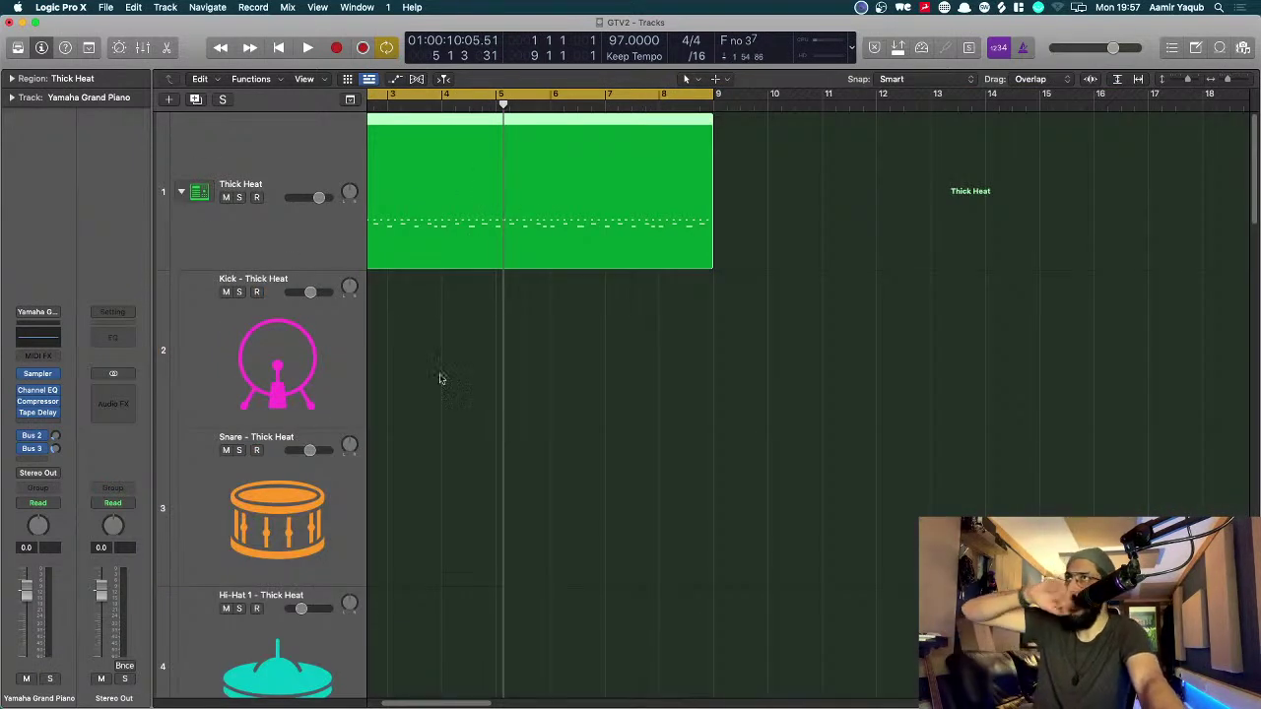
Step: Scroll back to bar 1 and make Kick - Thick Heat the current track
scroll(611, 430, "down", 5)
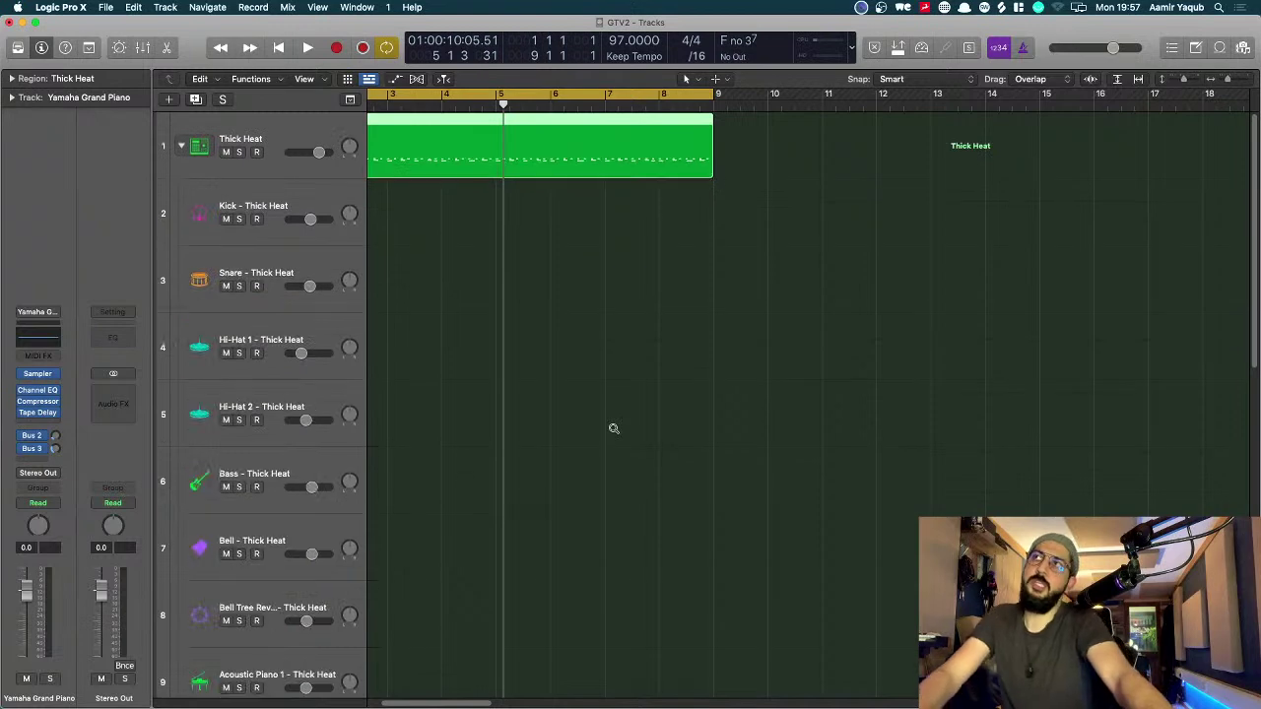
scroll(613, 428, "down", 4)
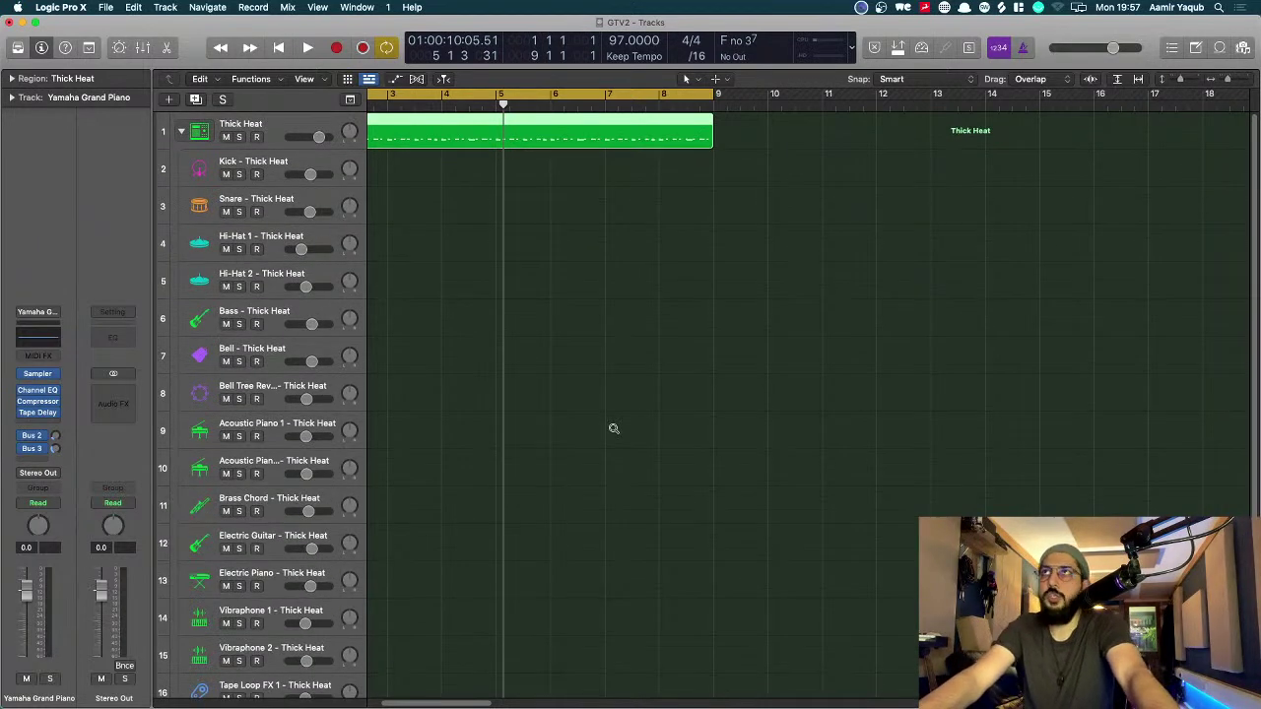
scroll(612, 431, "left", 3)
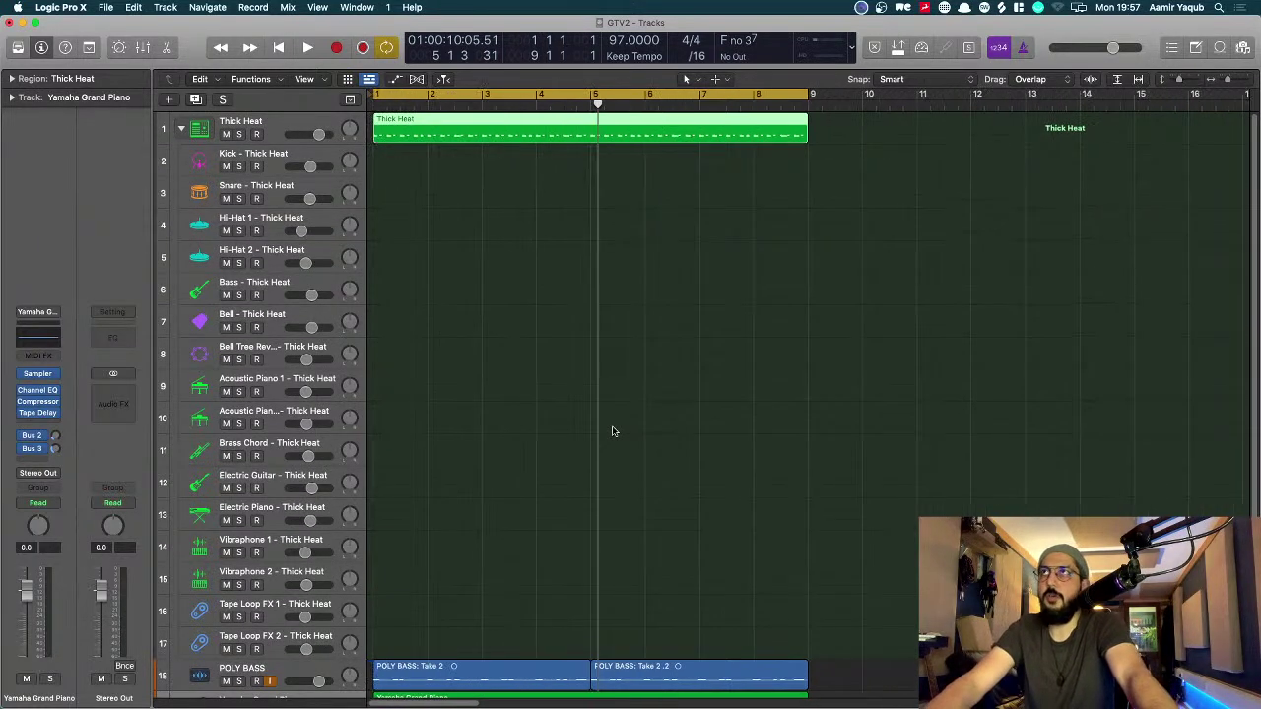
left_click(266, 162)
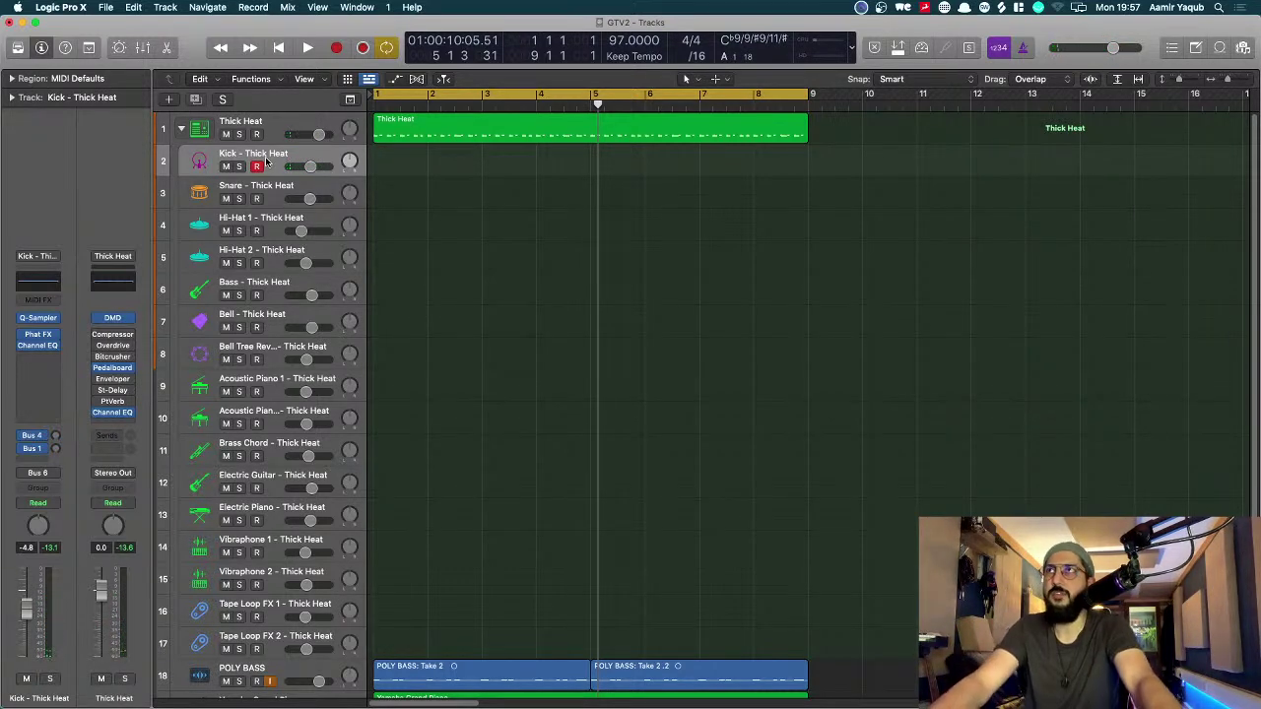
key("super+Down")
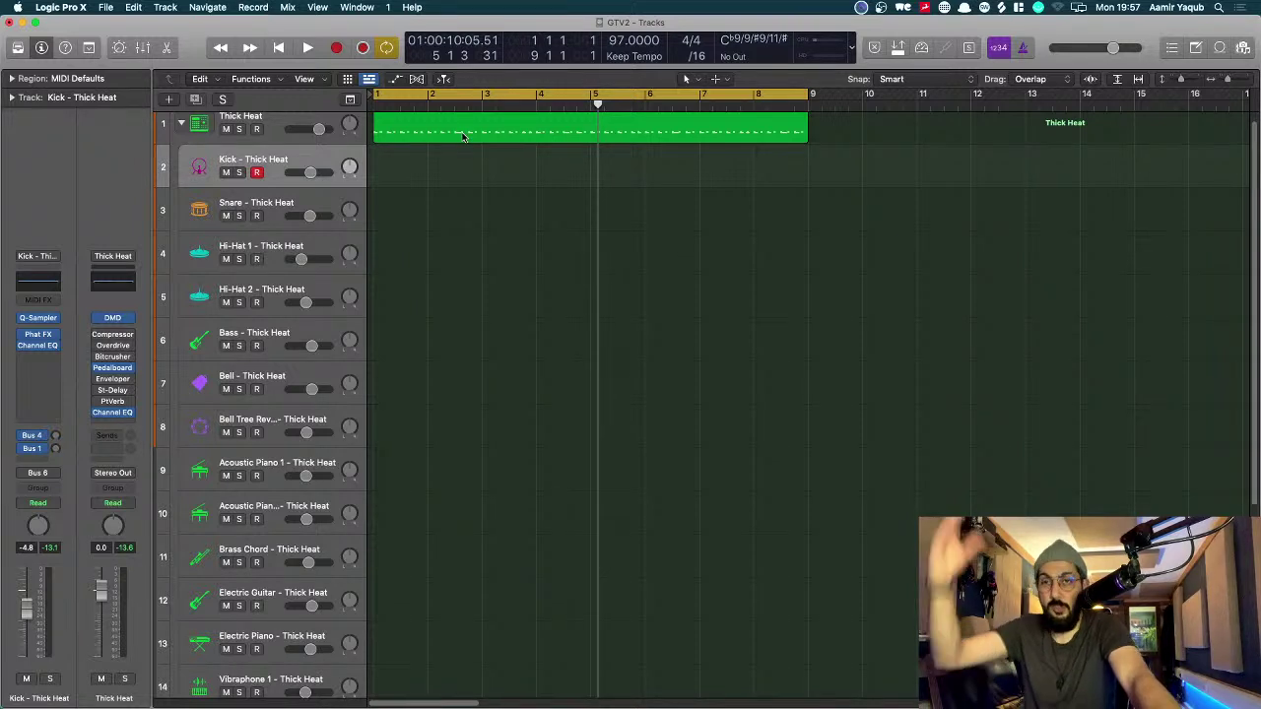
Step: Option-drag copies of the Thick Heat region onto the Kick, Snare and Hi-Hat 1 subtracks
left_click(463, 136)
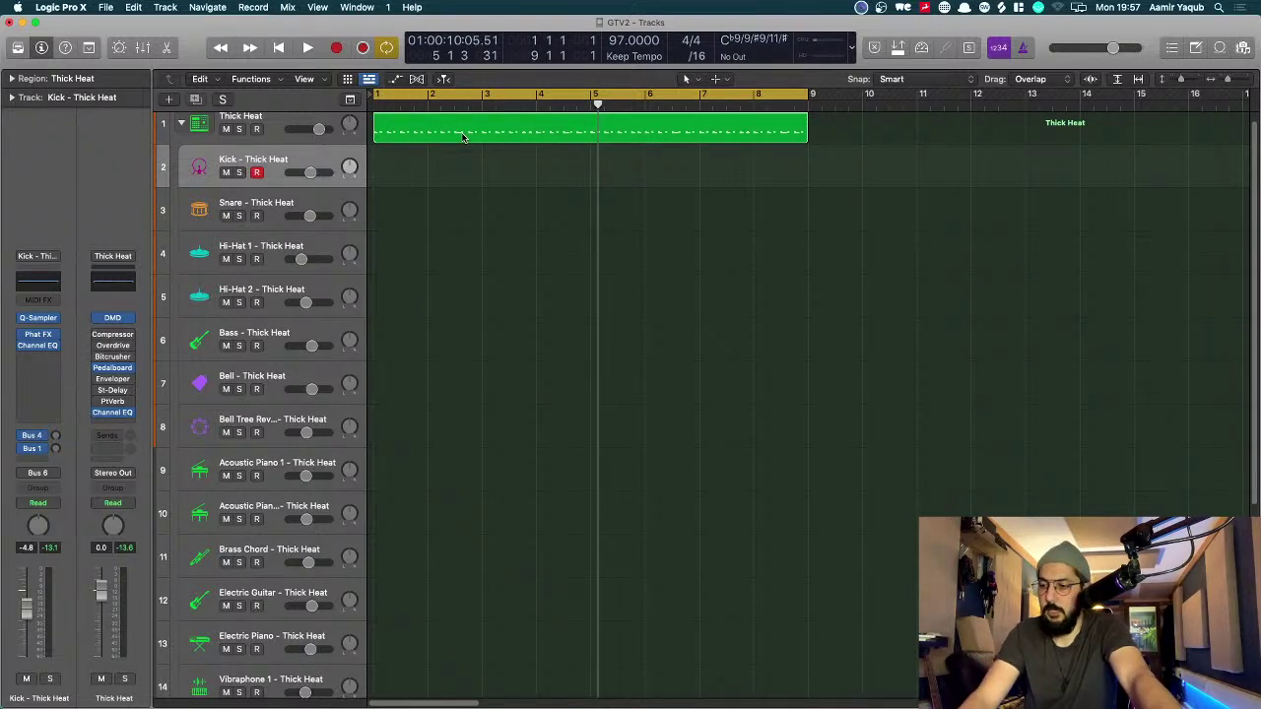
left_click_drag(463, 136, 461, 246)
left_click(817, 199)
Step: Delete the original Thick Heat region and open the Kick copy in the Piano Roll
left_click(760, 138)
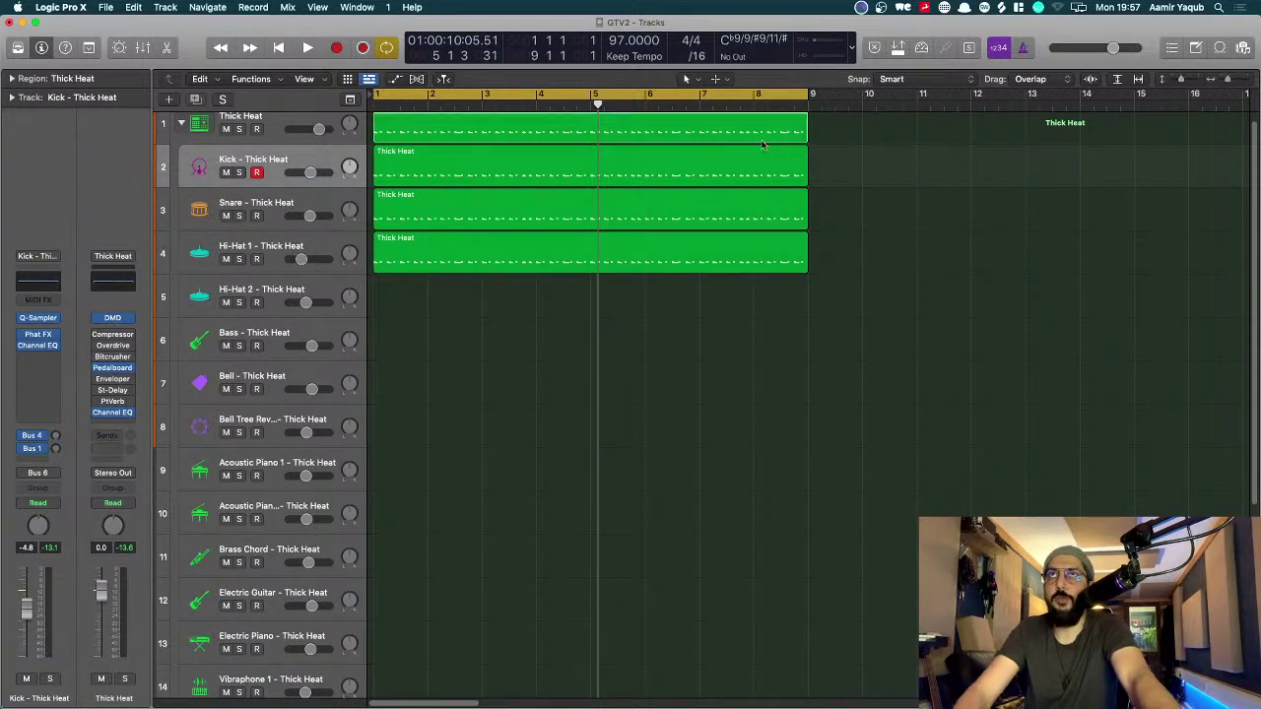
key("Delete")
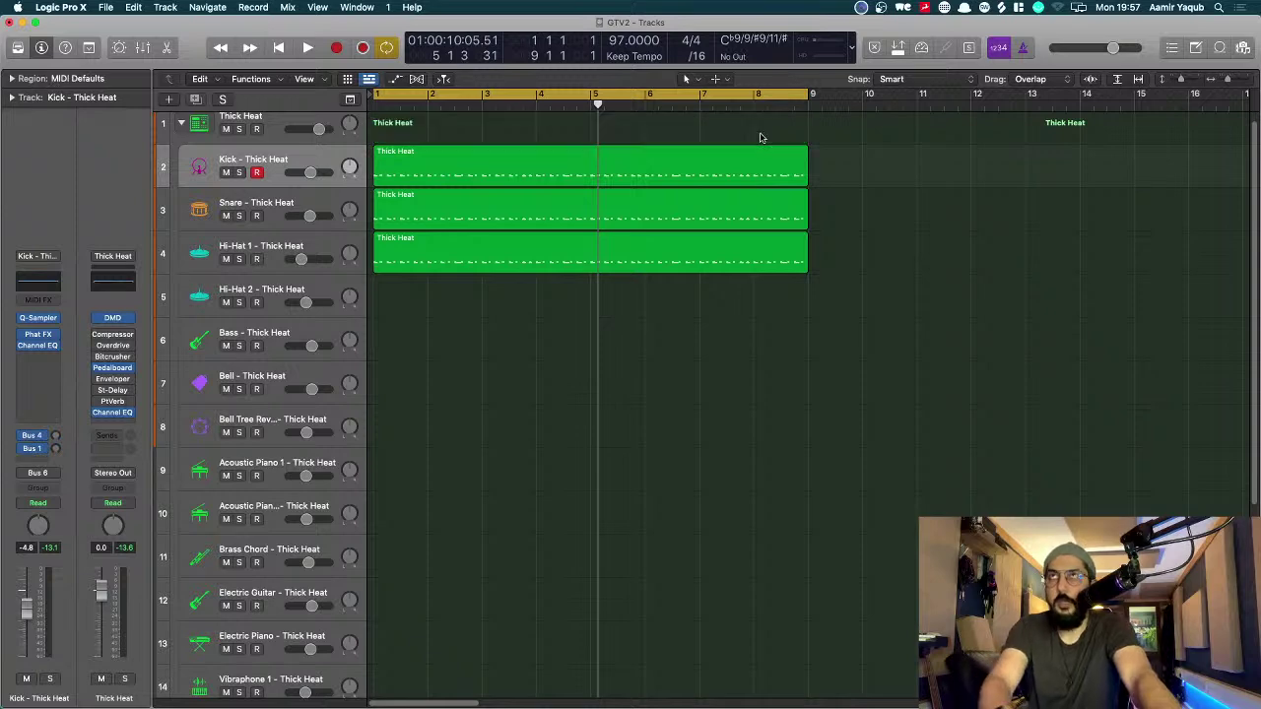
double_click(657, 179)
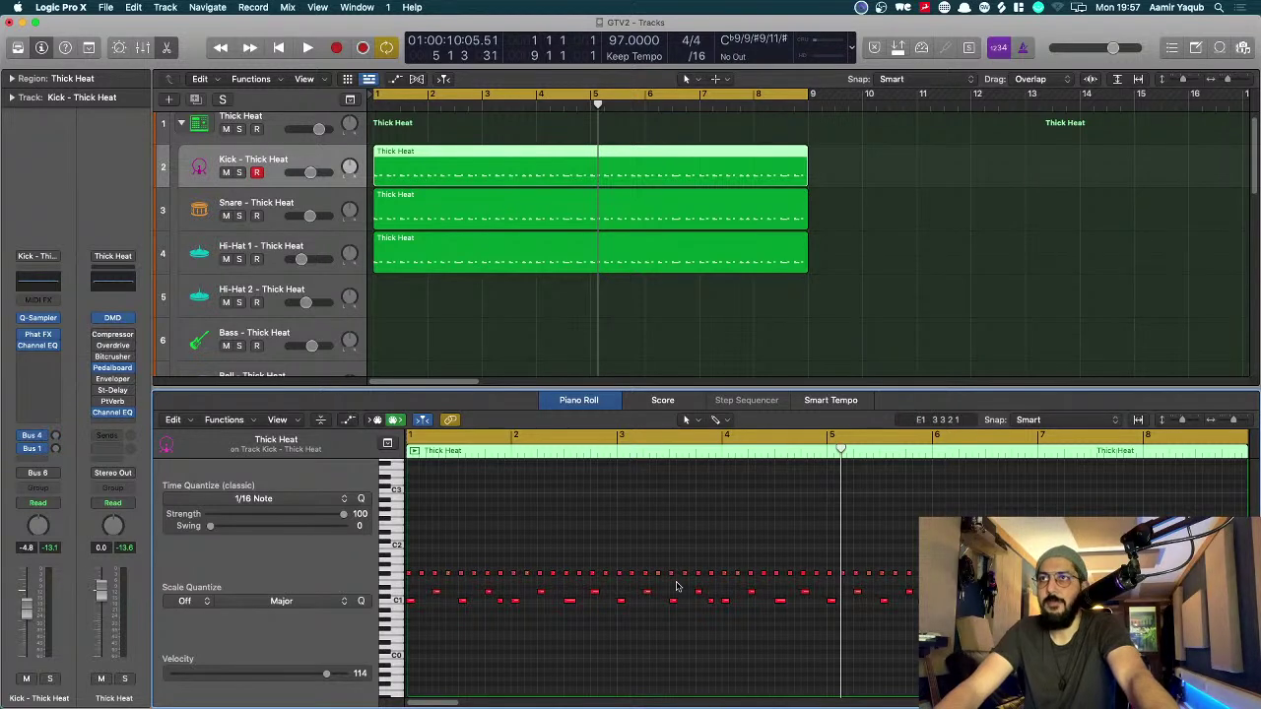
Step: Delete the row of non-kick notes from the Kick region
key("super+Left")
key("super+Left")
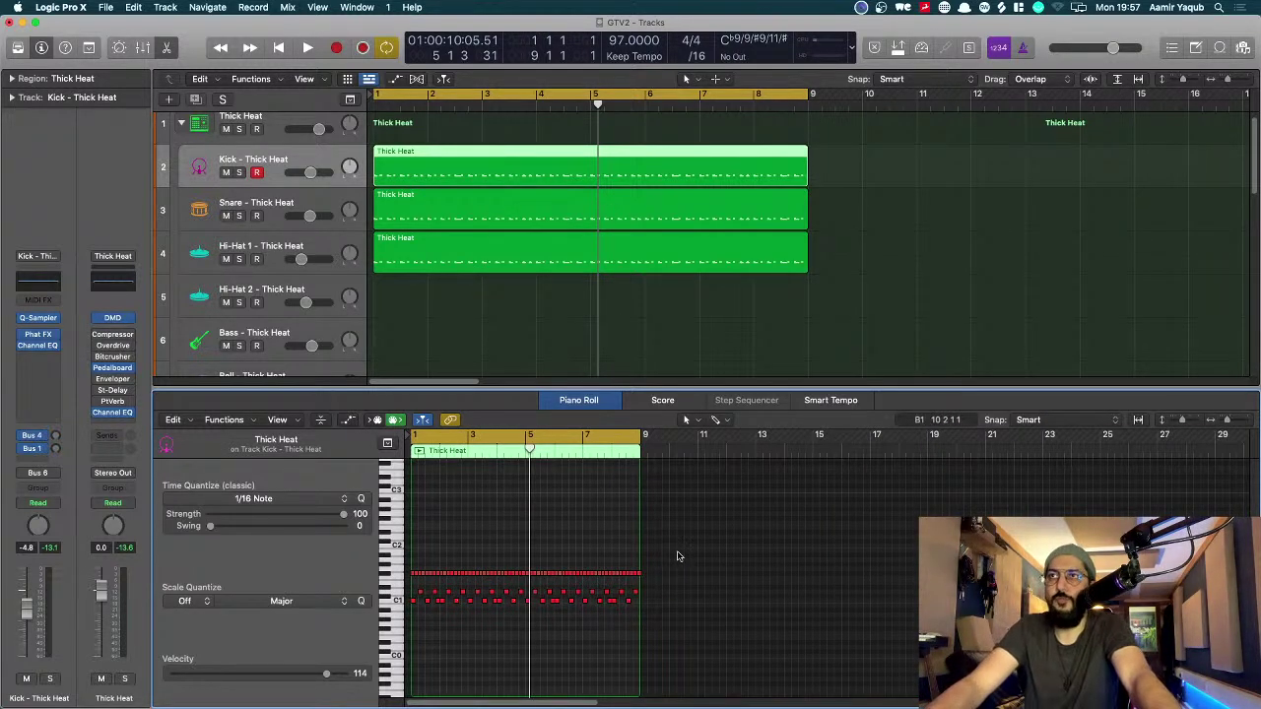
left_click_drag(638, 558, 402, 595)
key("Delete")
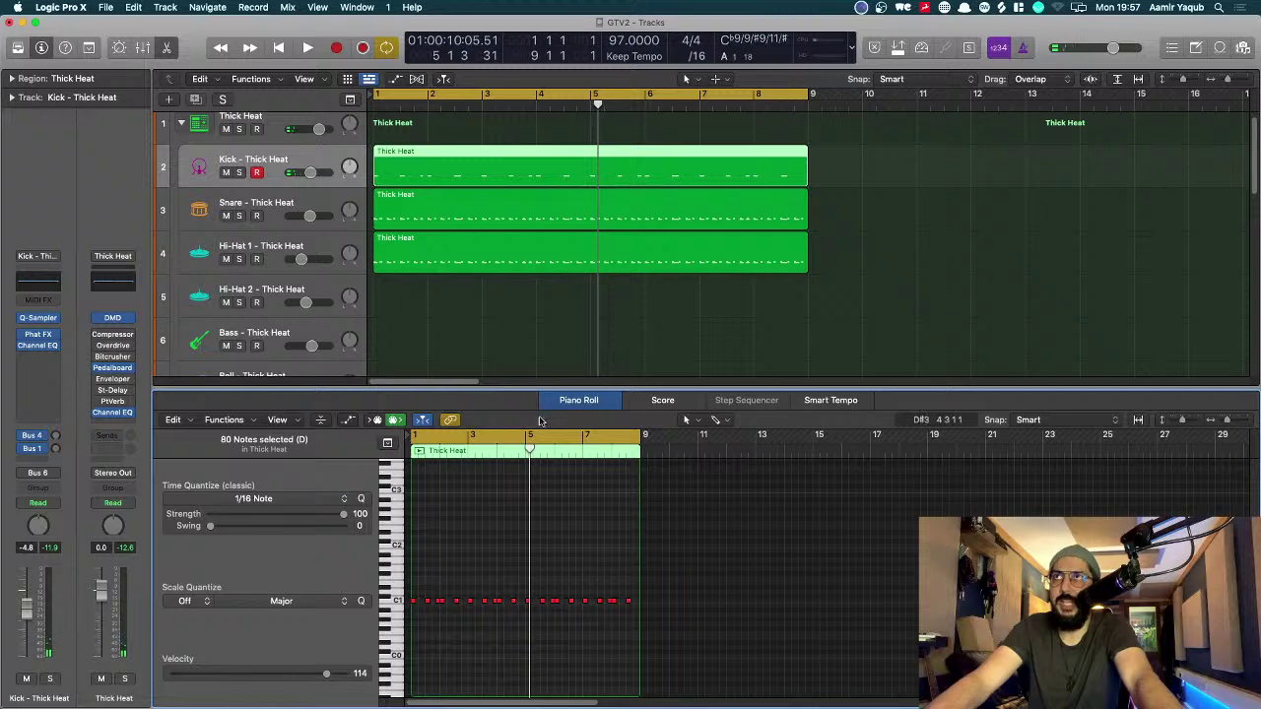
Step: Select note rows in the Snare region, ending with its 20 snare notes selected
left_click(561, 228)
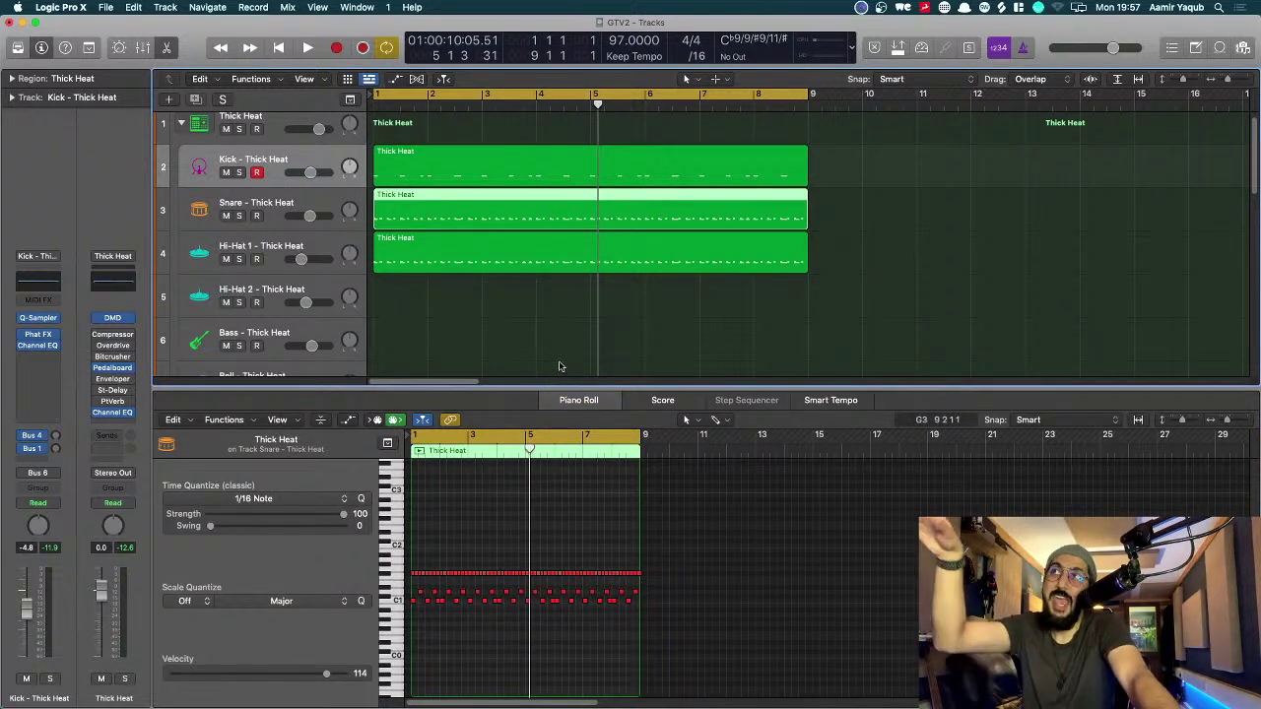
left_click_drag(683, 558, 422, 579)
left_click_drag(591, 574, 591, 593)
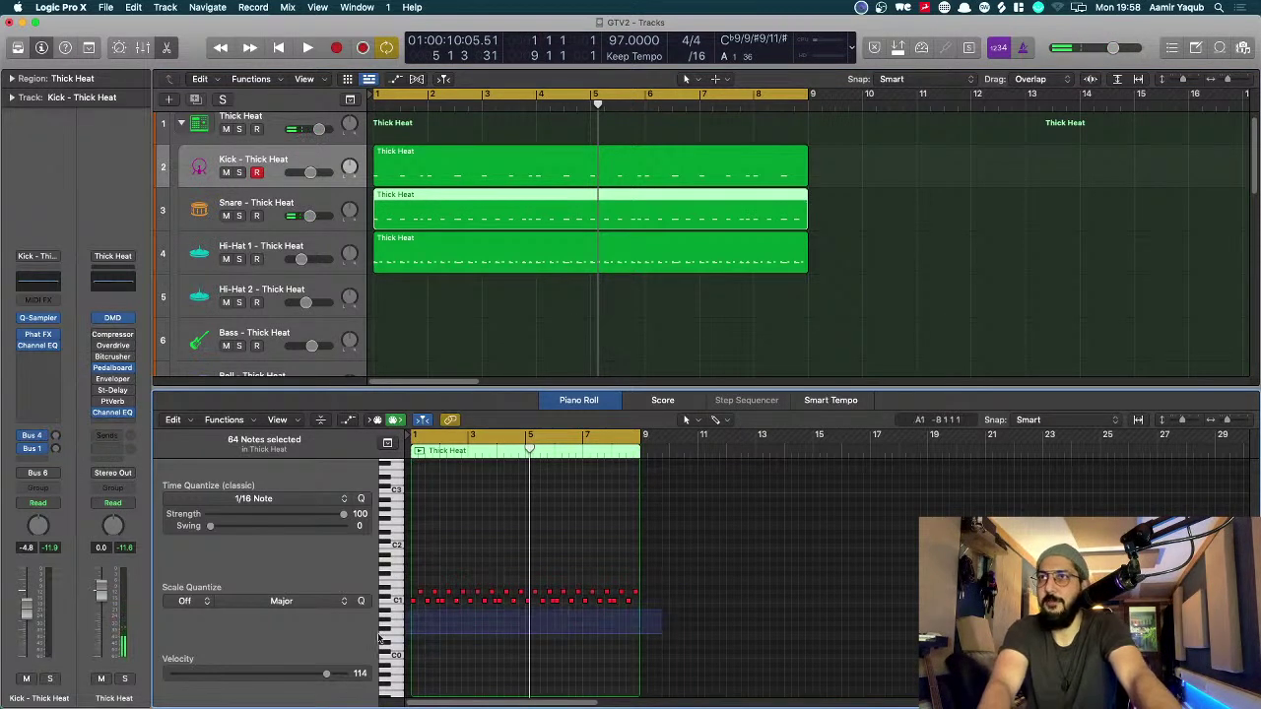
left_click(384, 603)
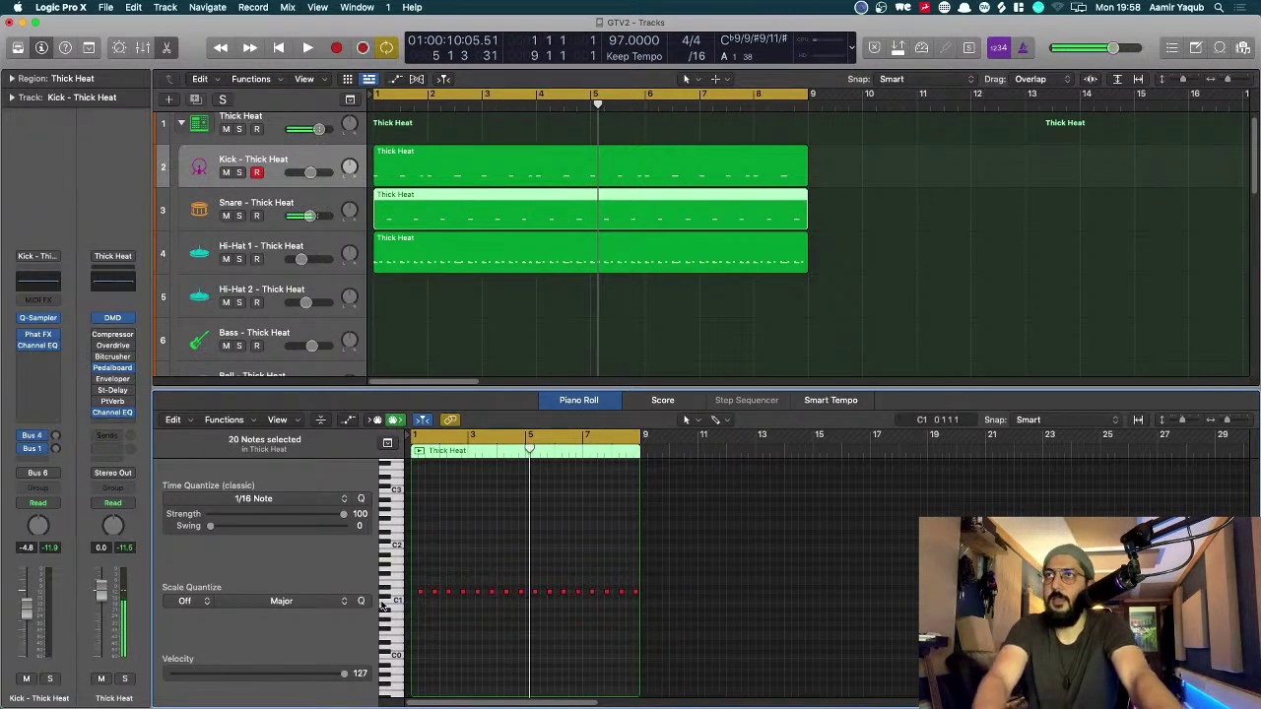
Step: Delete the lower row of hi-hat notes from the Hi-Hat 1 region
left_click(491, 262)
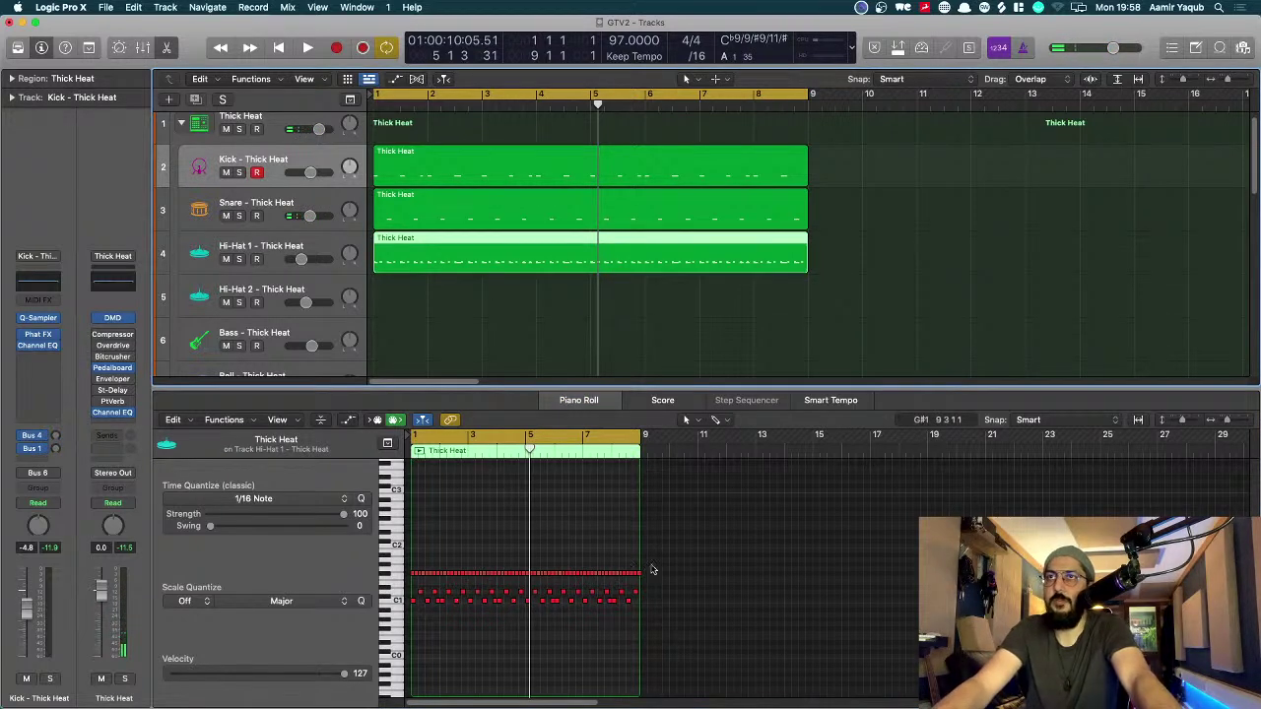
left_click_drag(652, 567, 441, 611)
left_click(666, 593)
left_click_drag(686, 585, 424, 631)
key("Delete")
Step: Select all 20 Kick notes and transpose them, settling them at C2
left_click(564, 159)
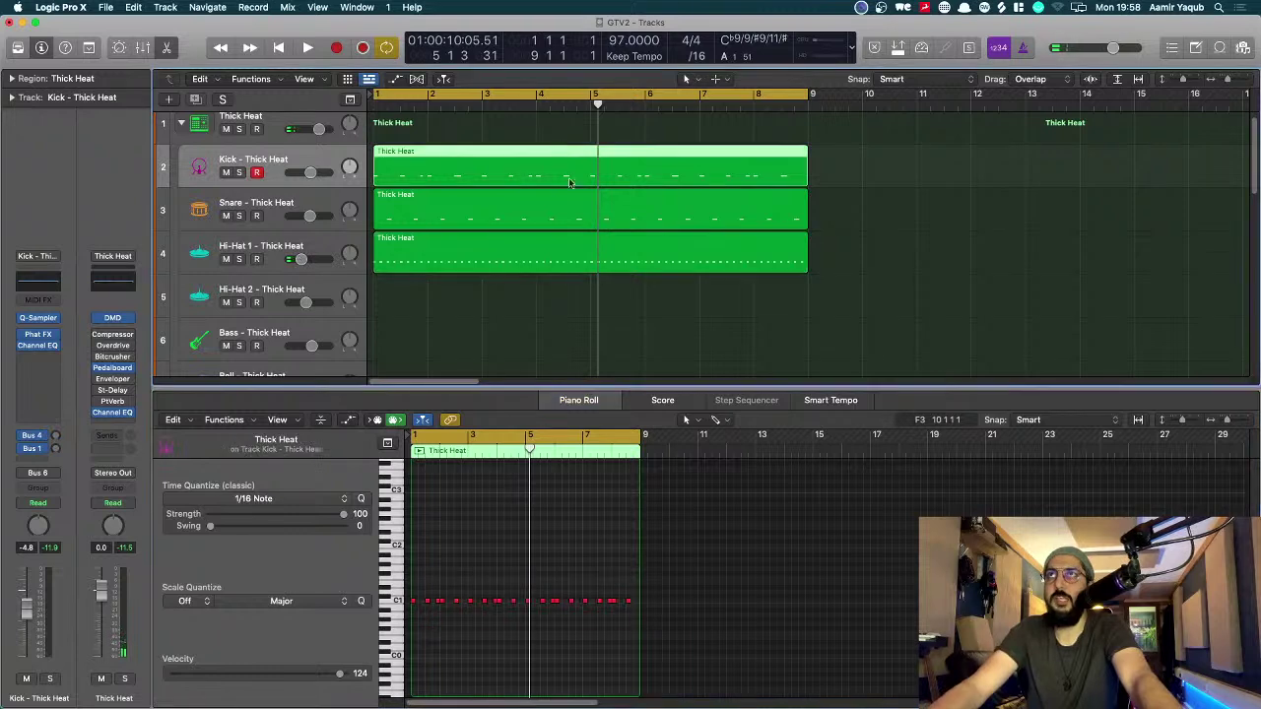
left_click(576, 566)
key("super+a")
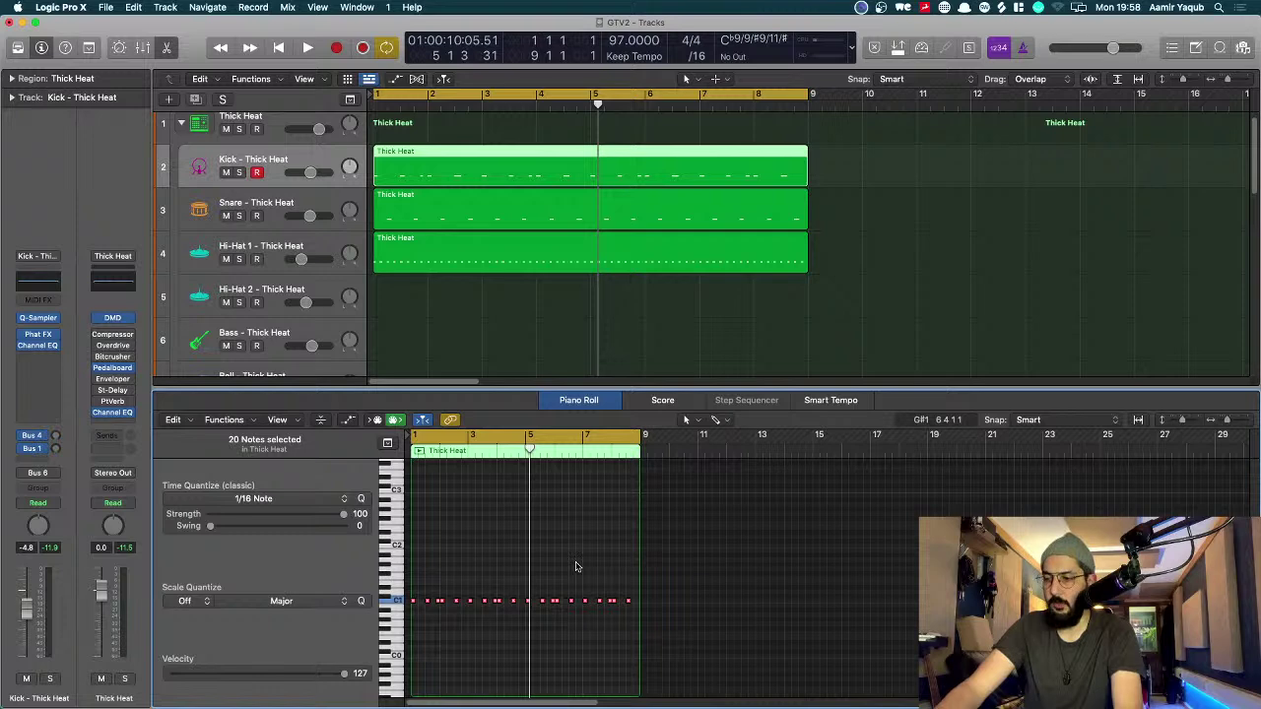
key("alt+shift+Up")
key("alt+shift+Up")
key("alt+shift+Down")
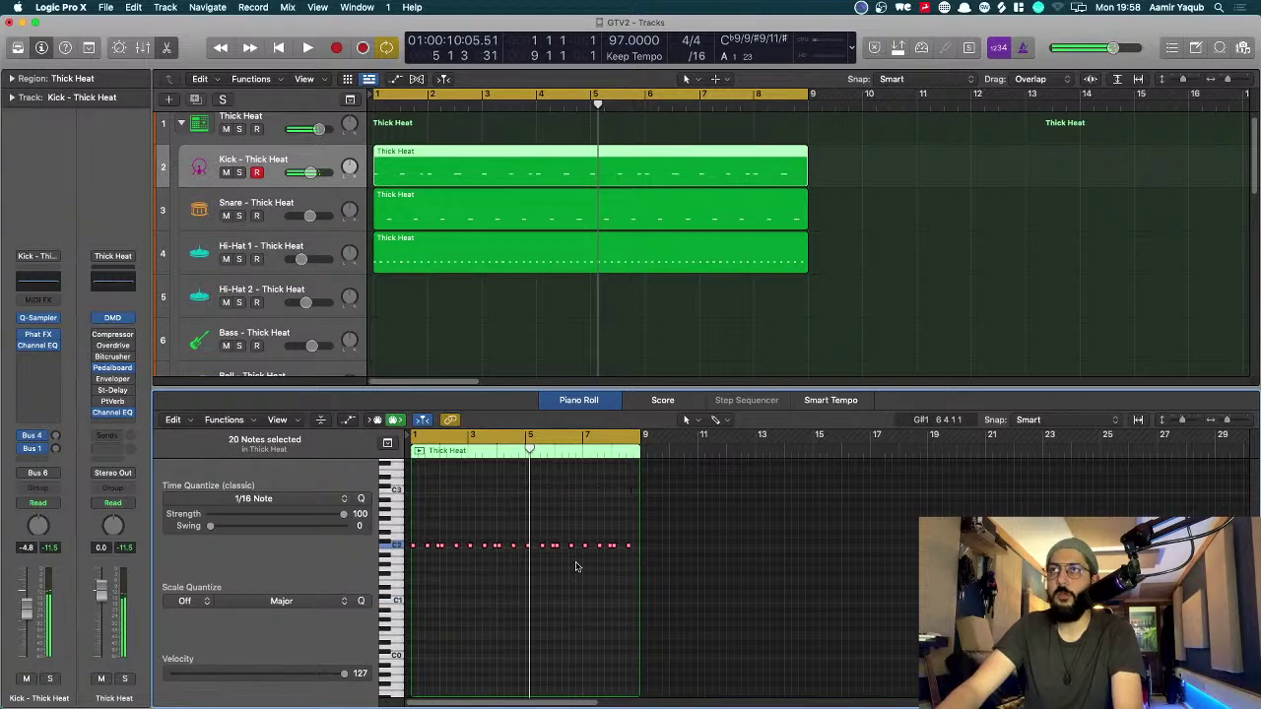
Step: Transpose all 16 snare notes up two octaves with a small downward nudge
left_click(461, 215)
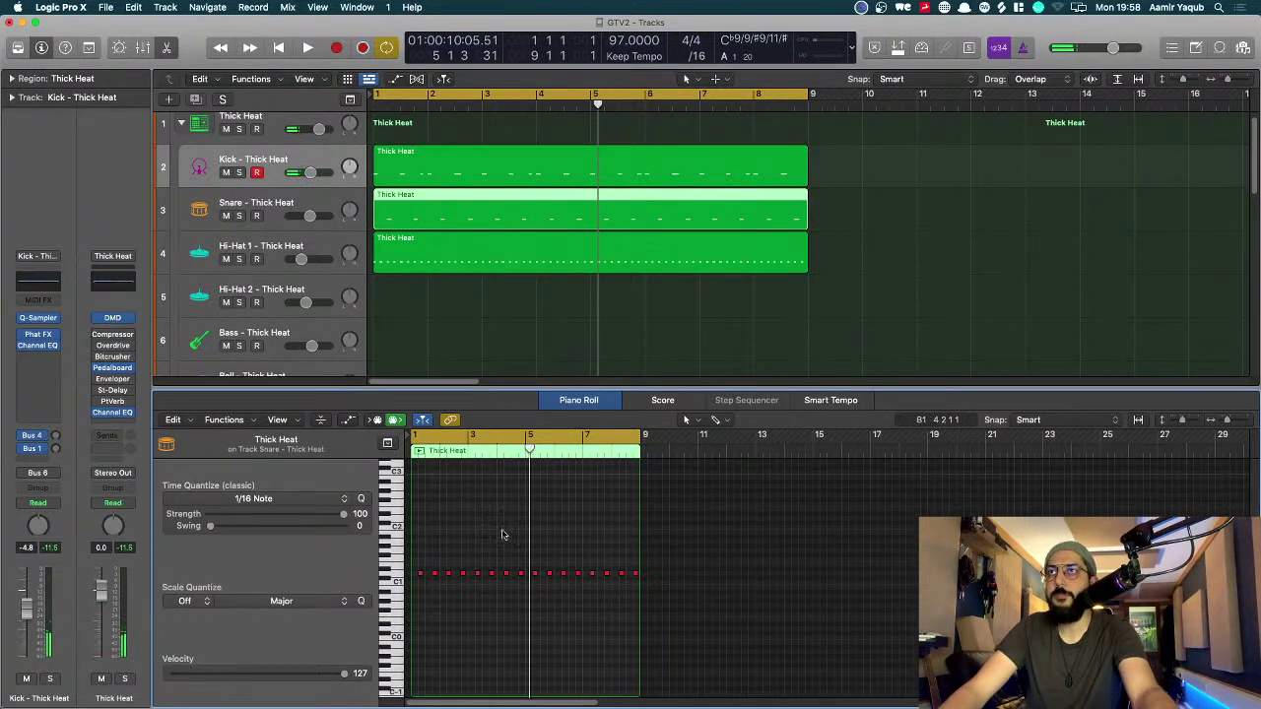
left_click_drag(682, 558, 392, 607)
key("alt+shift+Up")
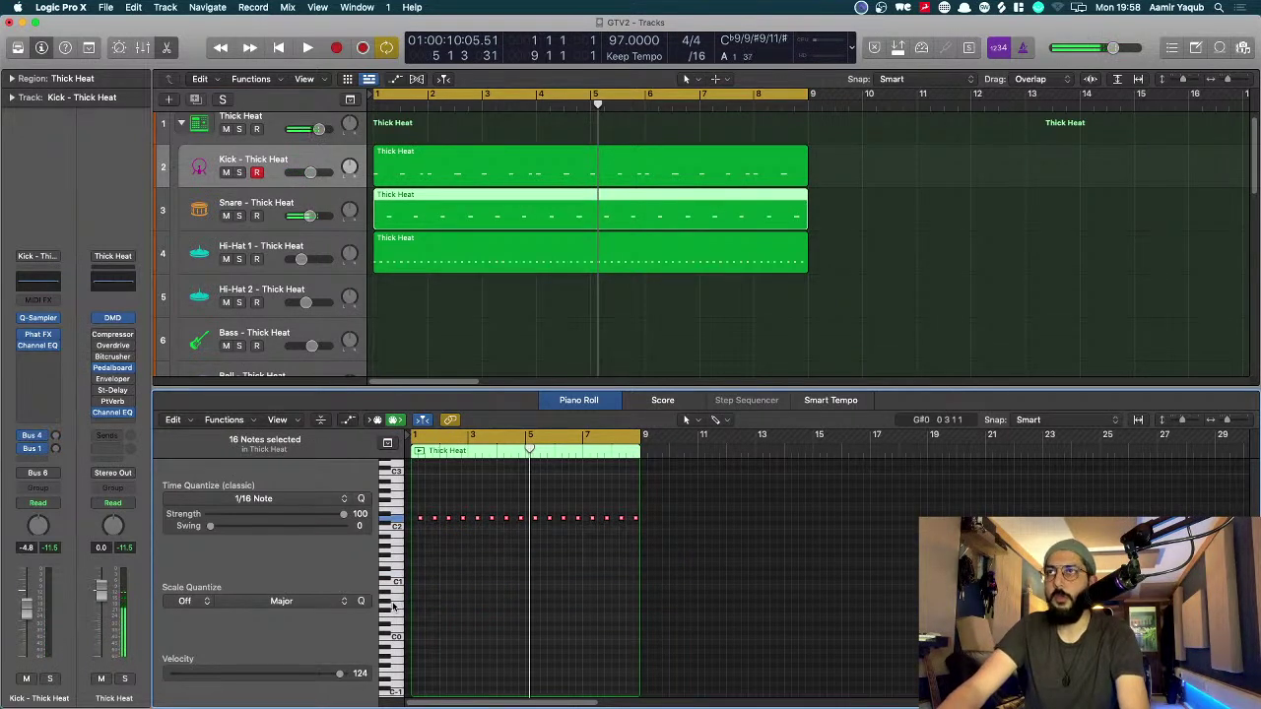
key("alt+Down")
key("alt+Down")
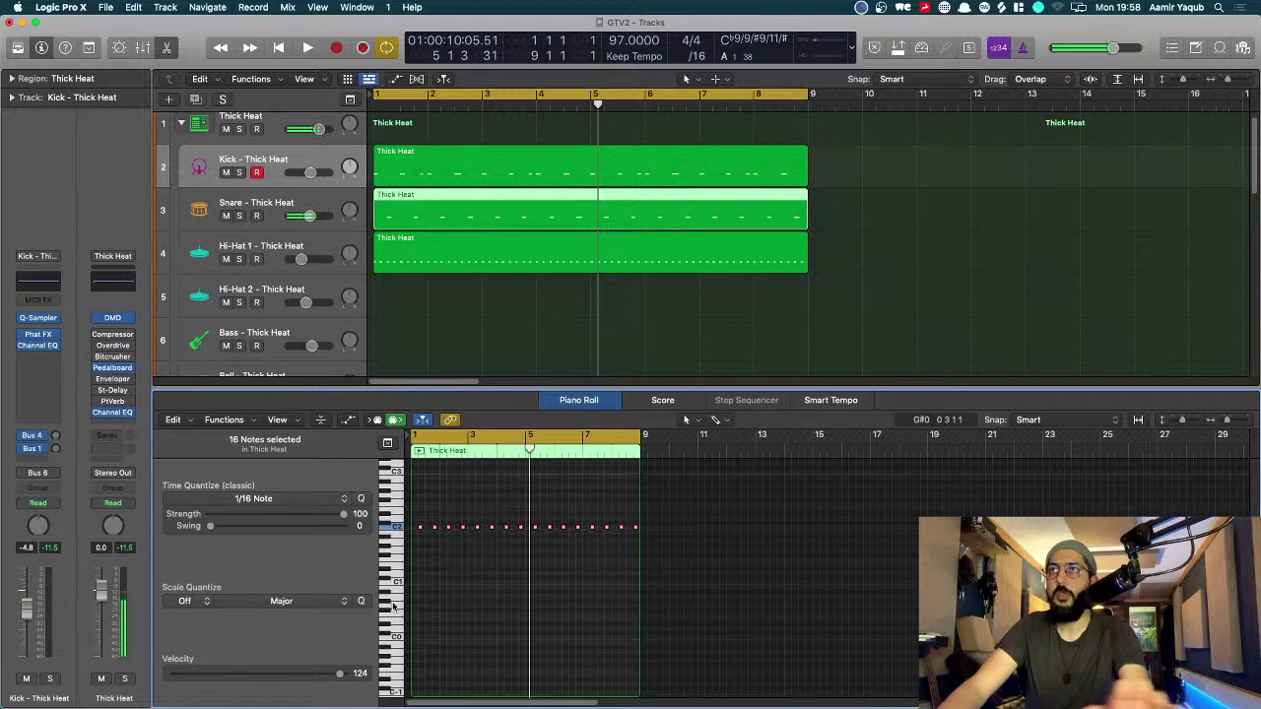
key("alt+shift+Up")
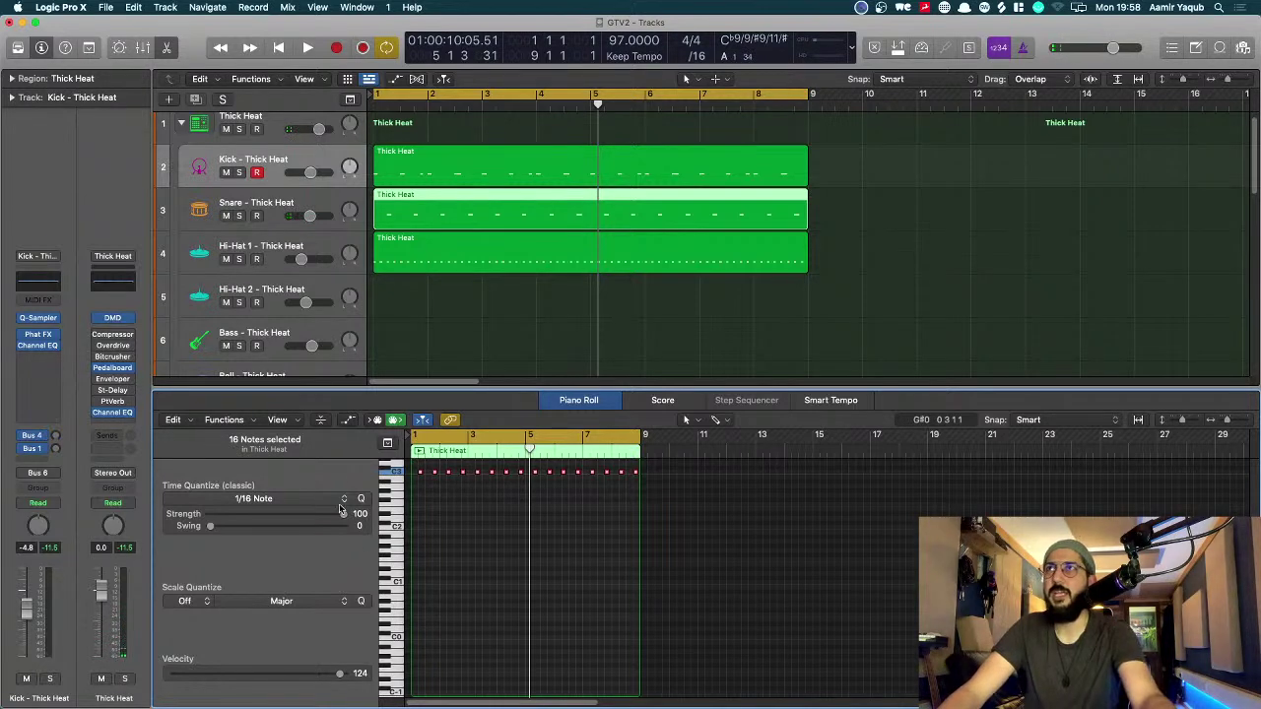
Step: Transpose all 64 hi-hat notes up an octave, then fine-tune them by semitones
left_click(546, 253)
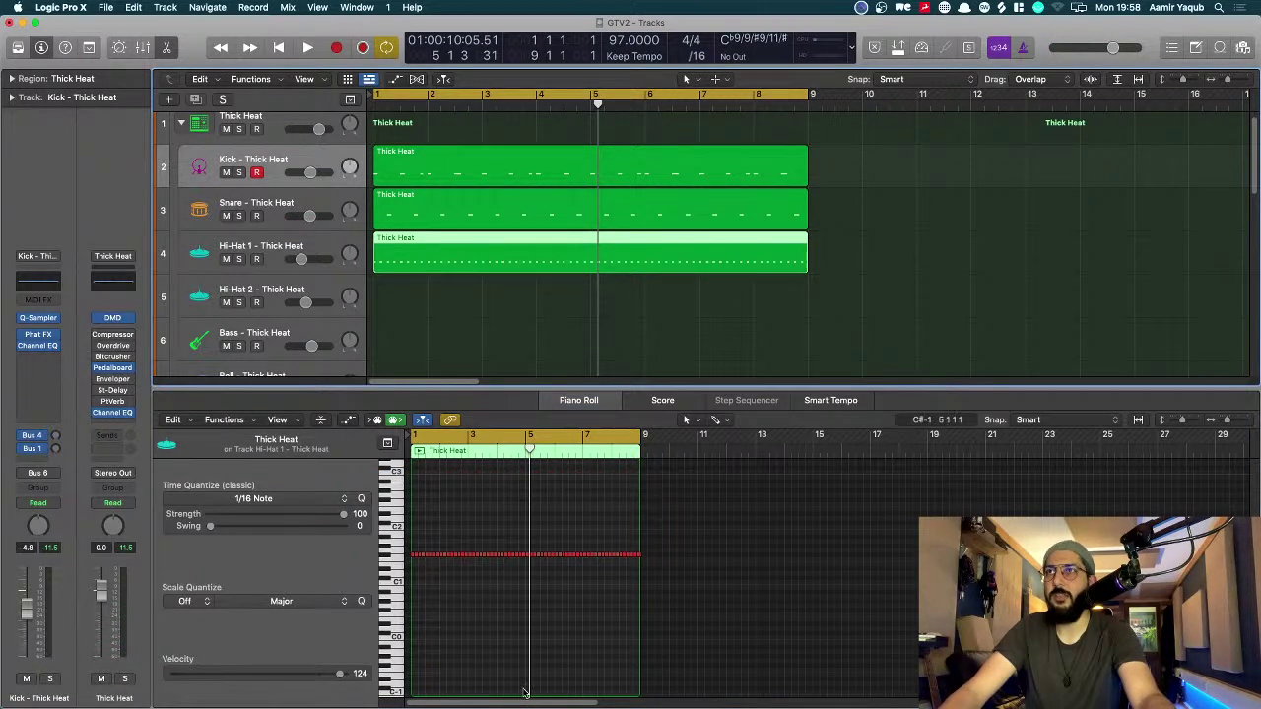
left_click(511, 607)
key("super+a")
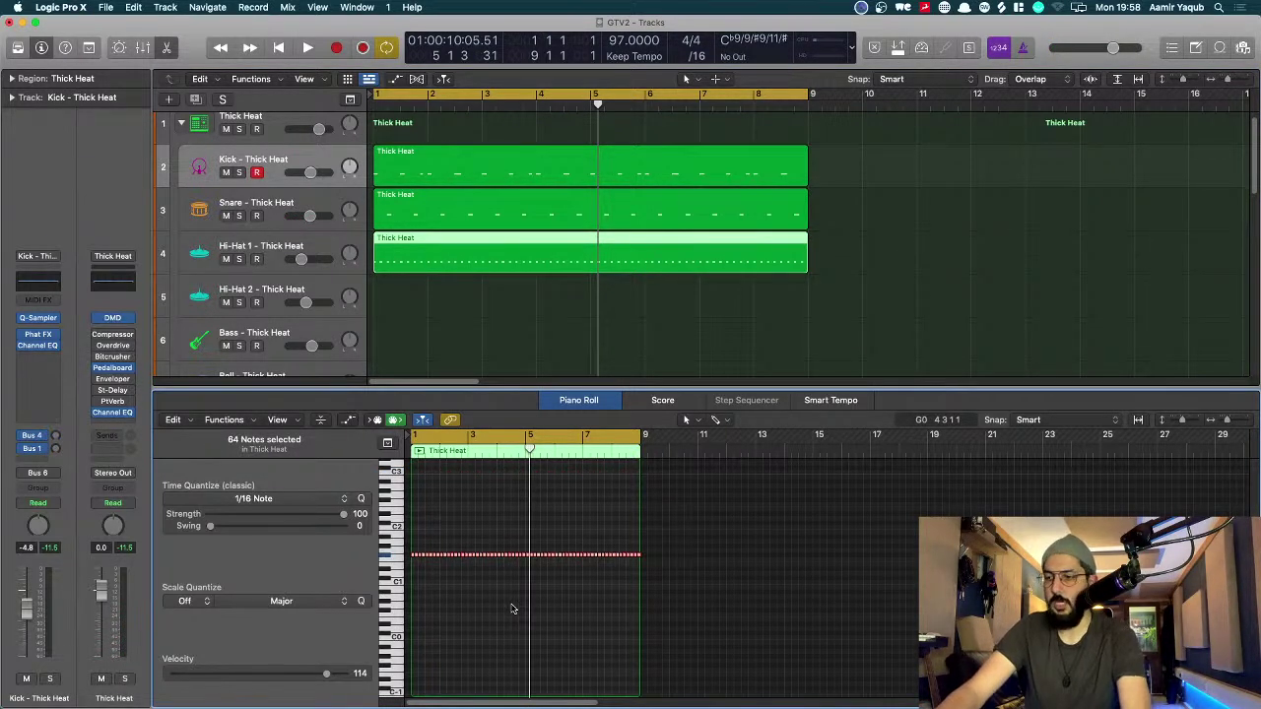
key("shift+alt+Up")
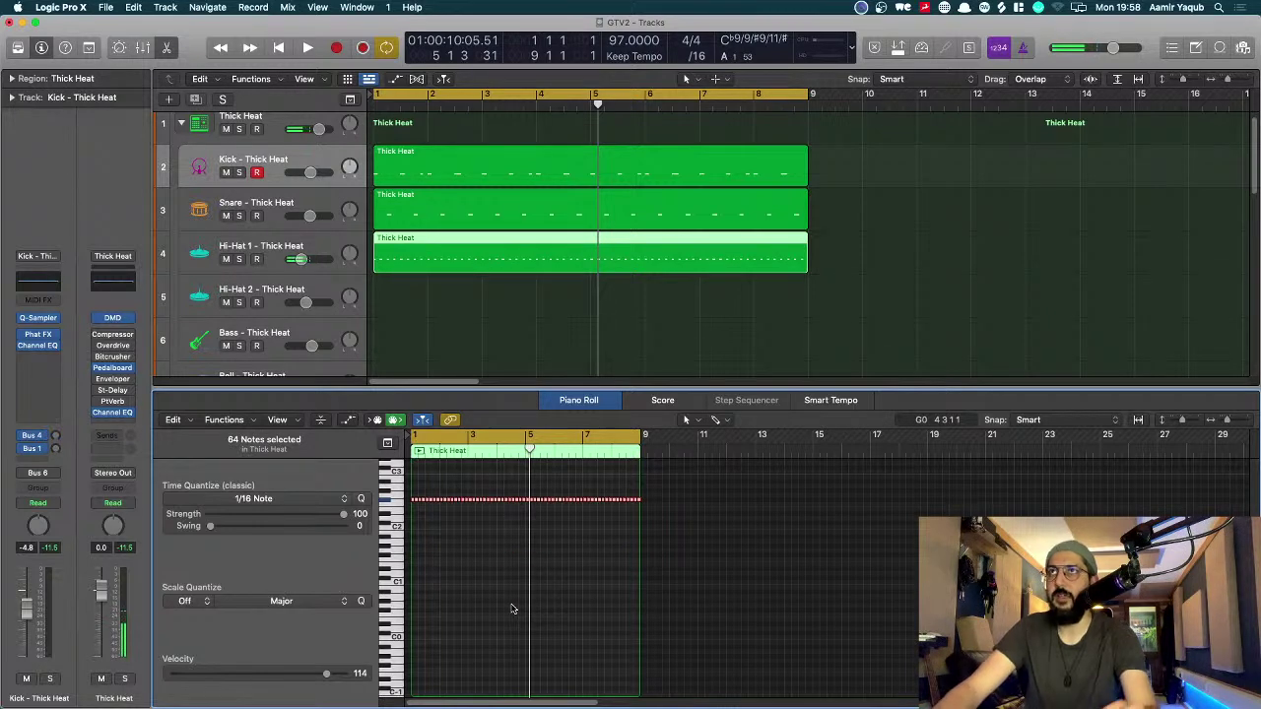
key("alt+Up")
key("alt+Up")
key("alt+Down")
key("alt+Down")
key("alt+Down")
key("alt+Up")
key("alt+Down")
key("alt+Up")
key("space")
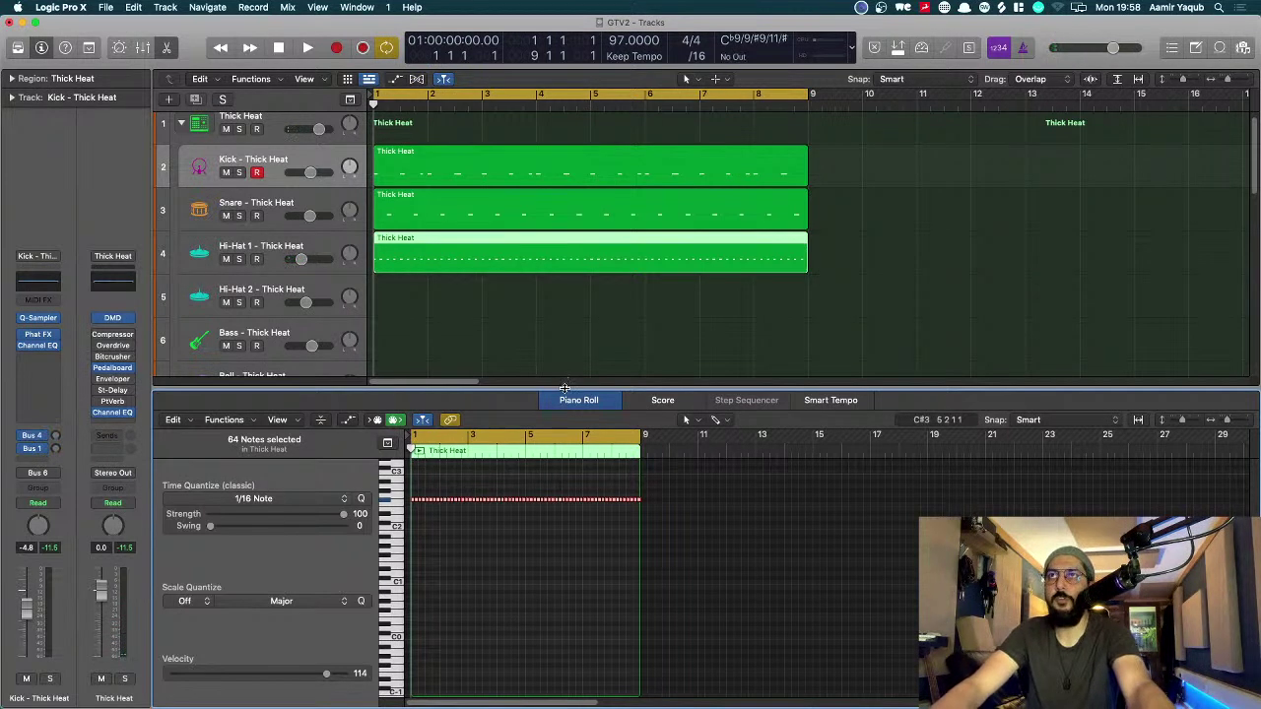
Step: Close the Piano Roll, step through the Kick, Snare and Hi-Hat tracks, and select the Thick Heat stack
key("p")
key("Down")
key("Down")
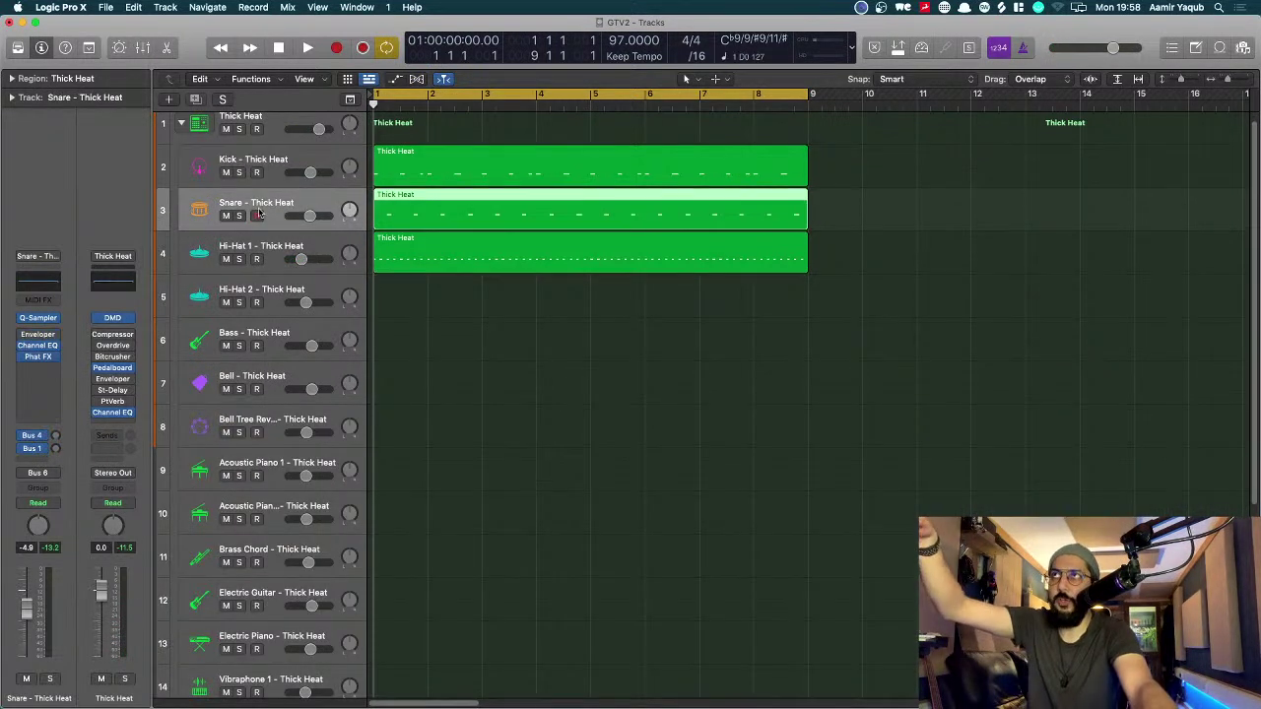
left_click(271, 177)
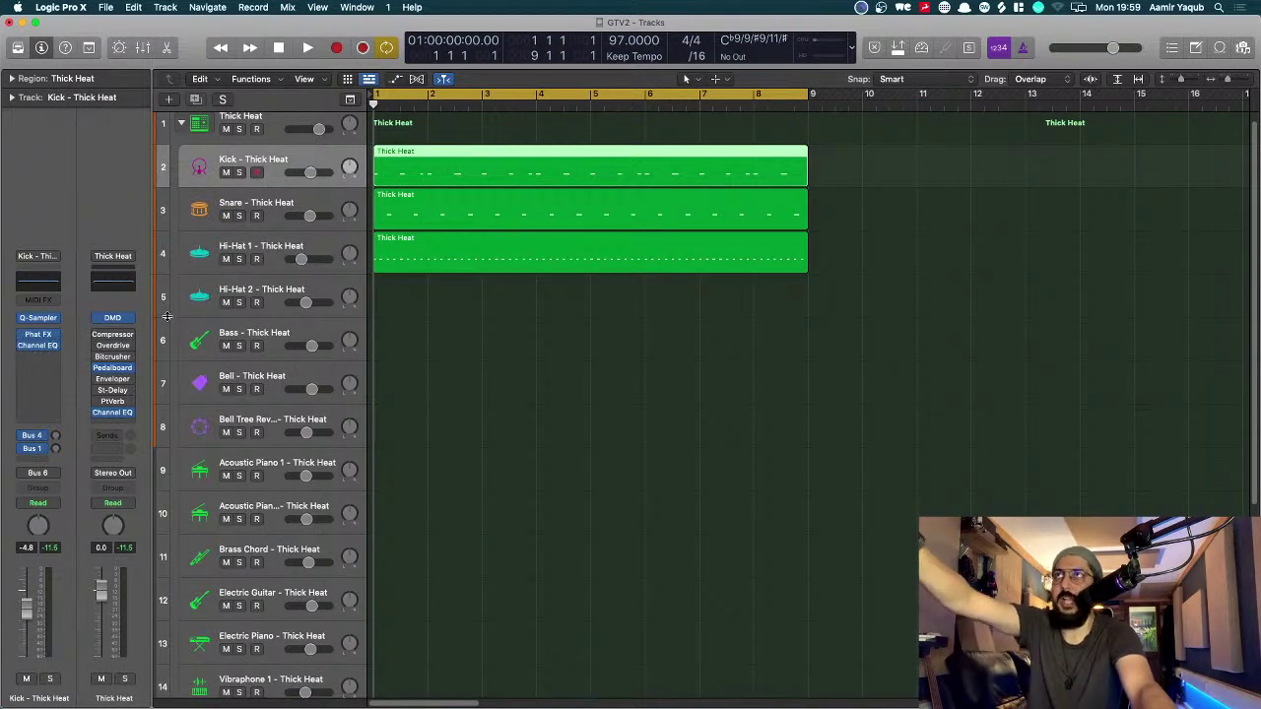
key("Down")
key("Down")
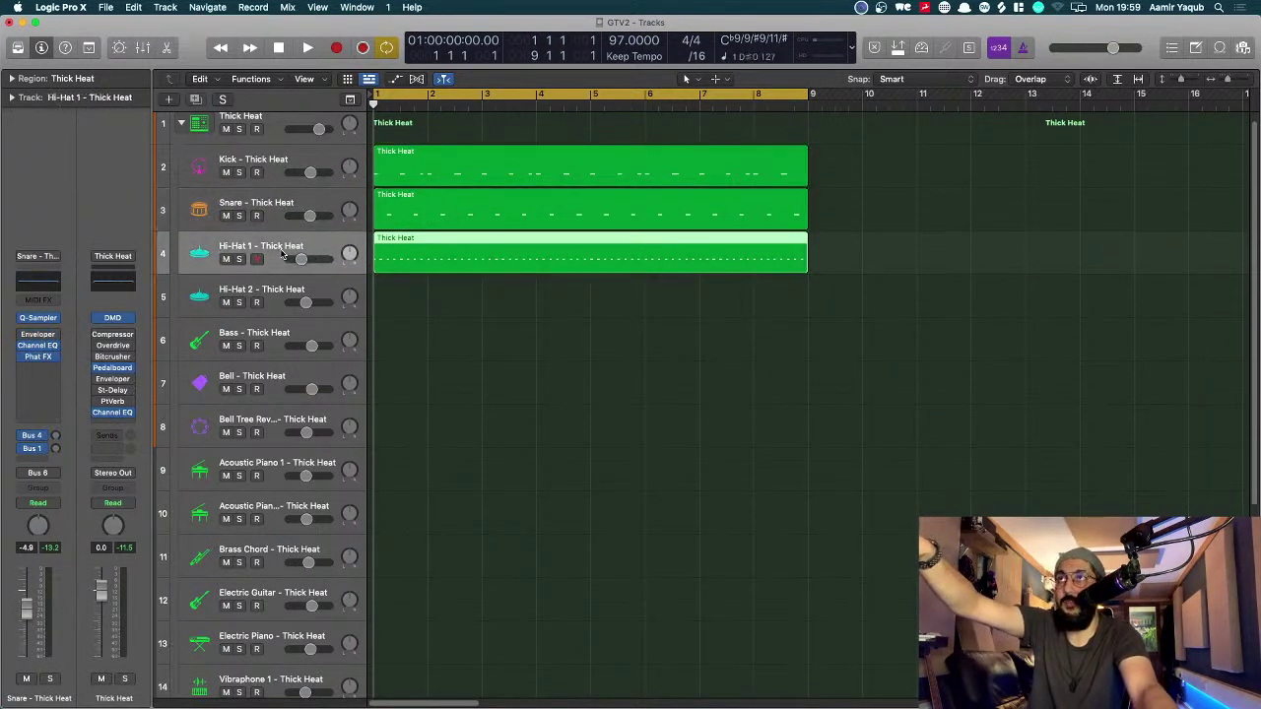
scroll(268, 145, "up", 1)
left_click(270, 129)
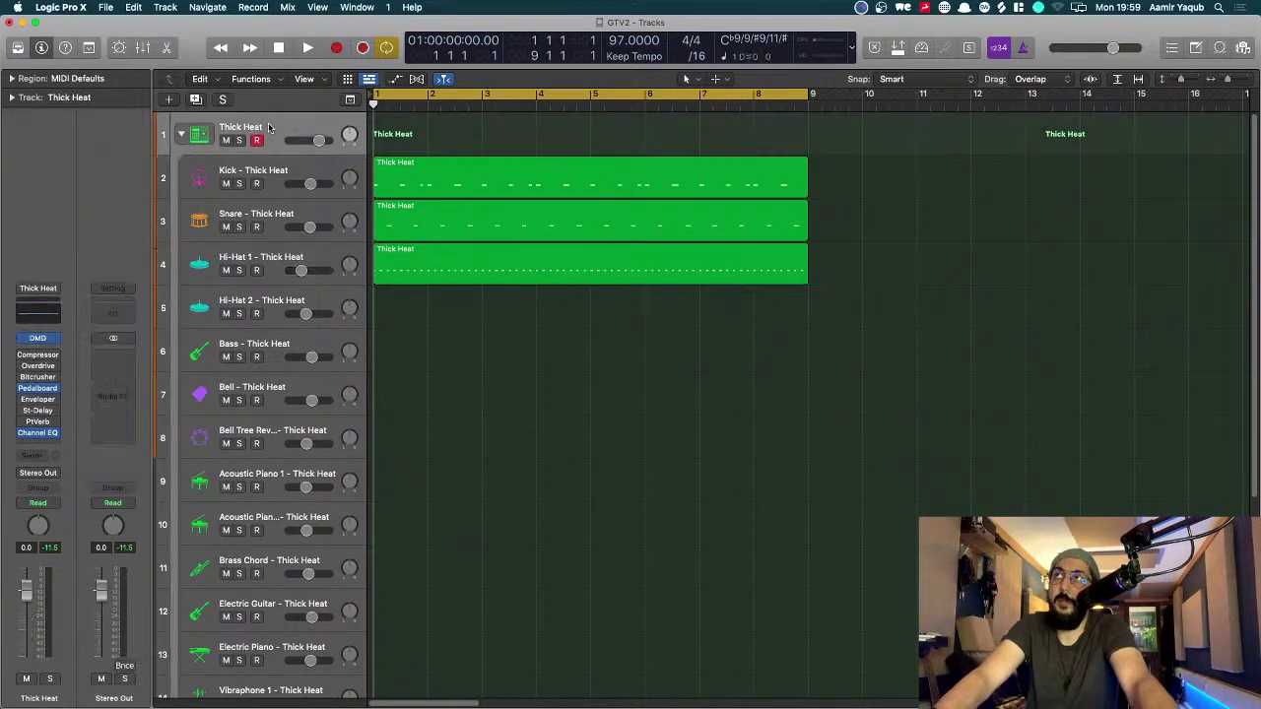
Step: Open the Thick Heat kit in Drum Machine Designer, lower its window, and start playback
left_click(37, 339)
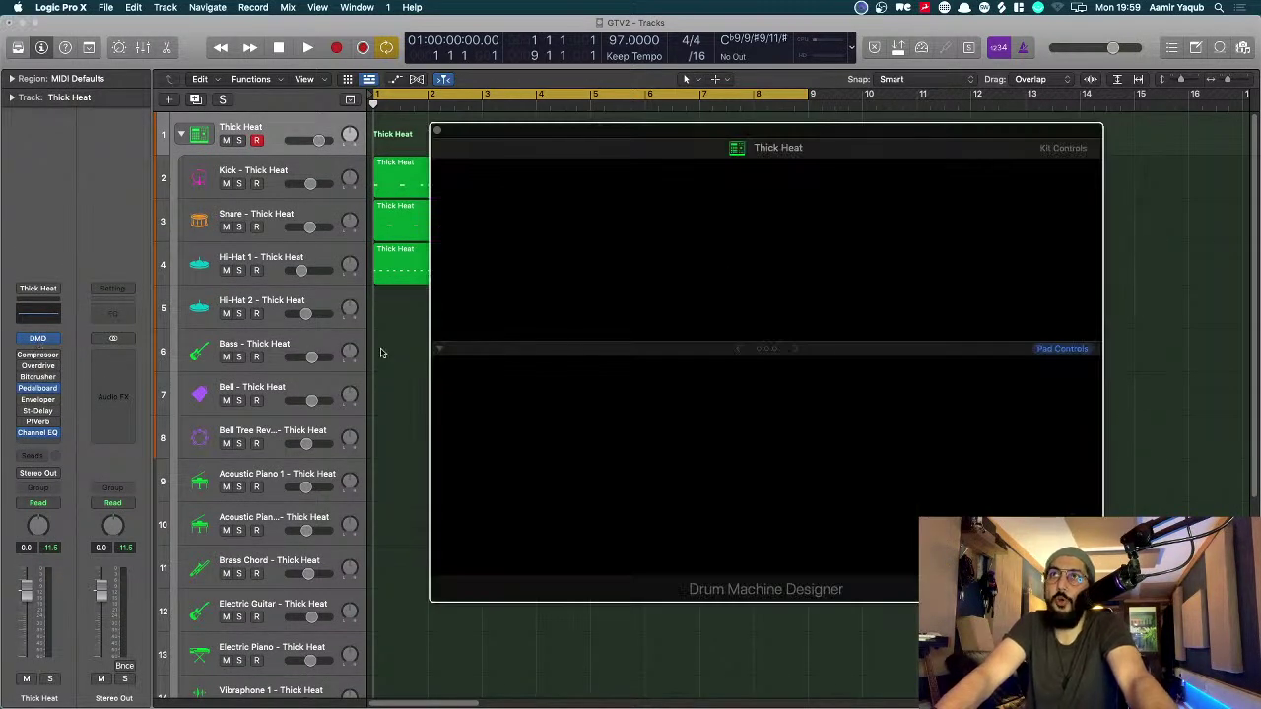
left_click_drag(908, 146, 830, 196)
key("space")
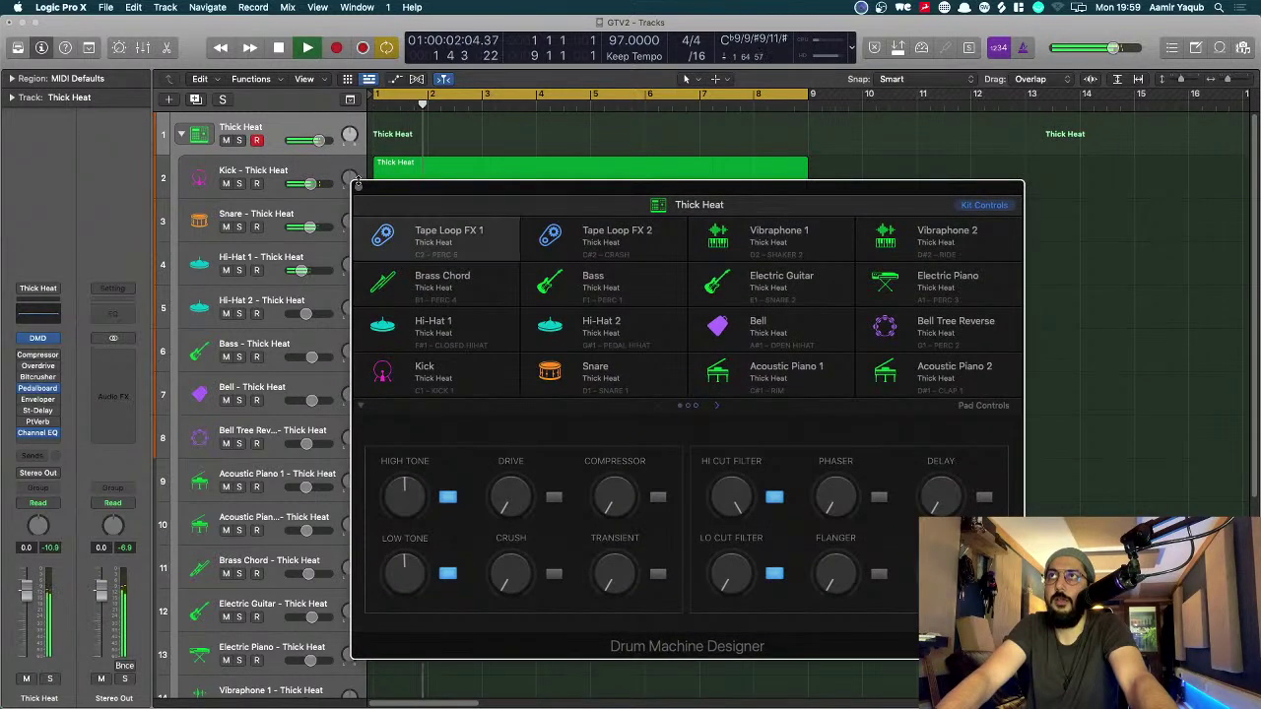
Step: Close Drum Machine Designer, select the Kick track, and fit all tracks in a zoomed-out view
left_click(361, 188)
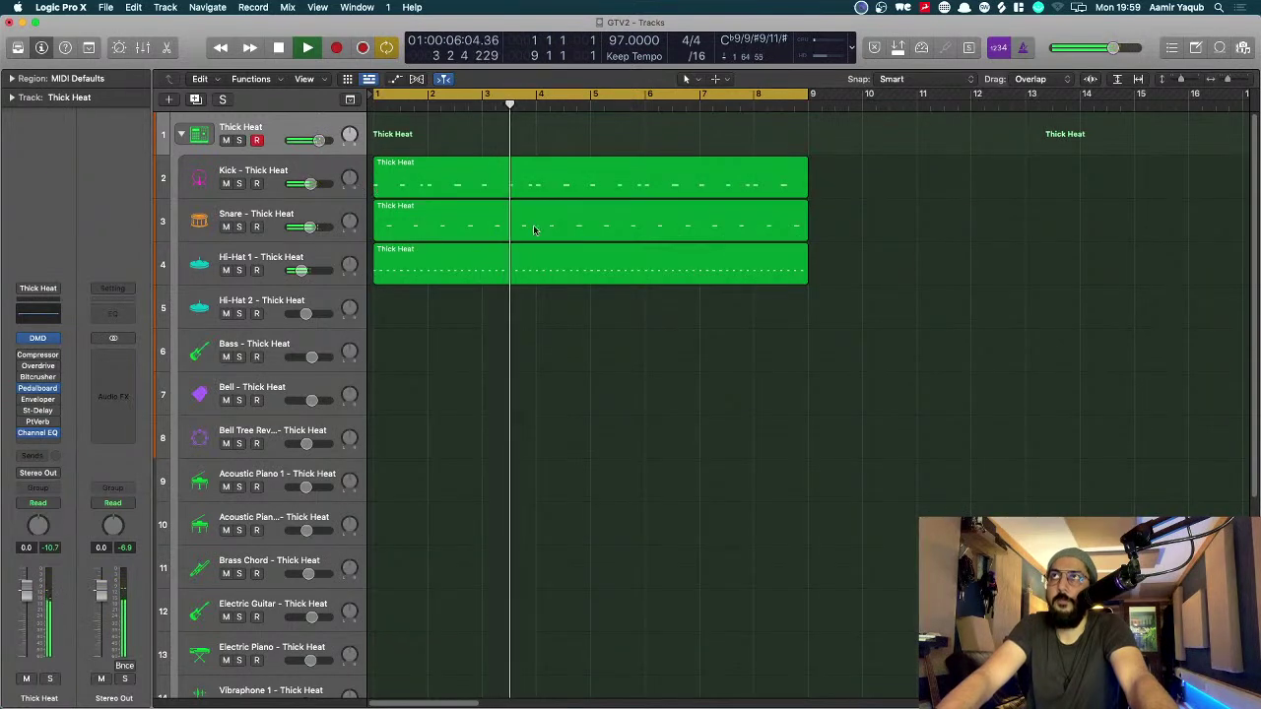
left_click(295, 195)
key("super+Up")
key("super+Up")
key("super+Left")
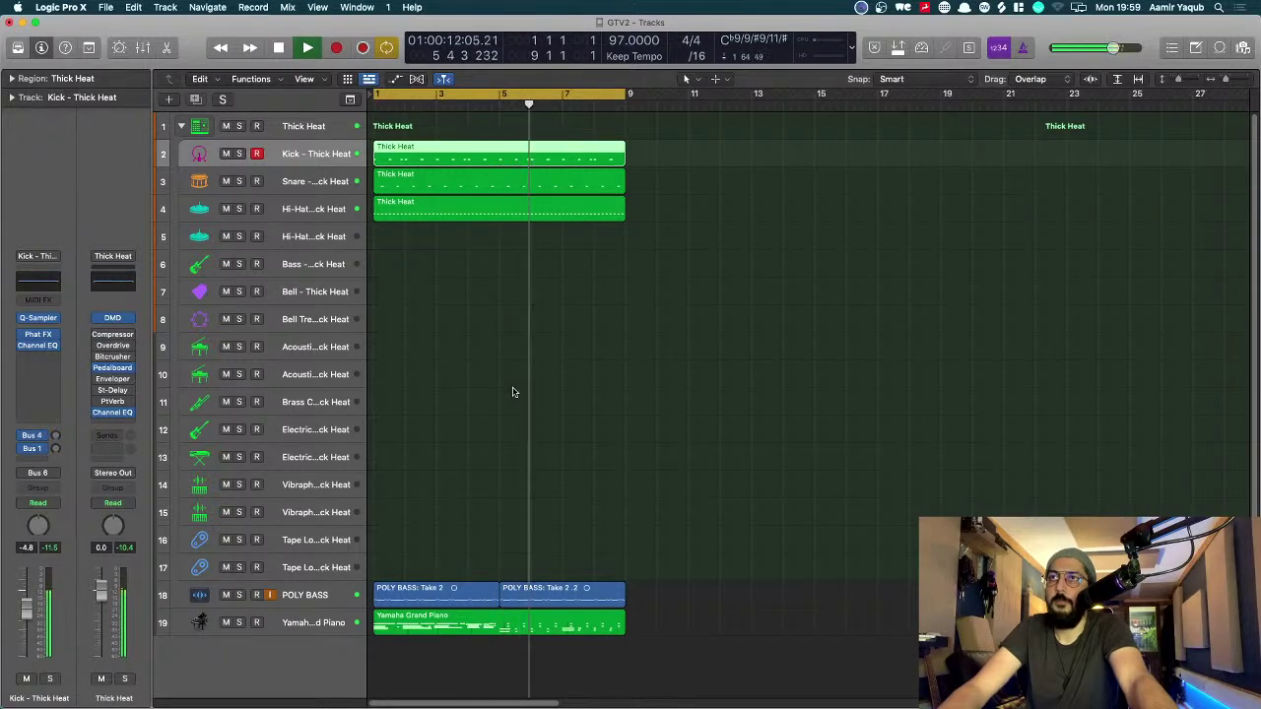
Step: Stop playback and delete the second POLY BASS take region around bars 4 to 11
key("super+Left")
key("super+Right")
key("super+Right")
key("super+Right")
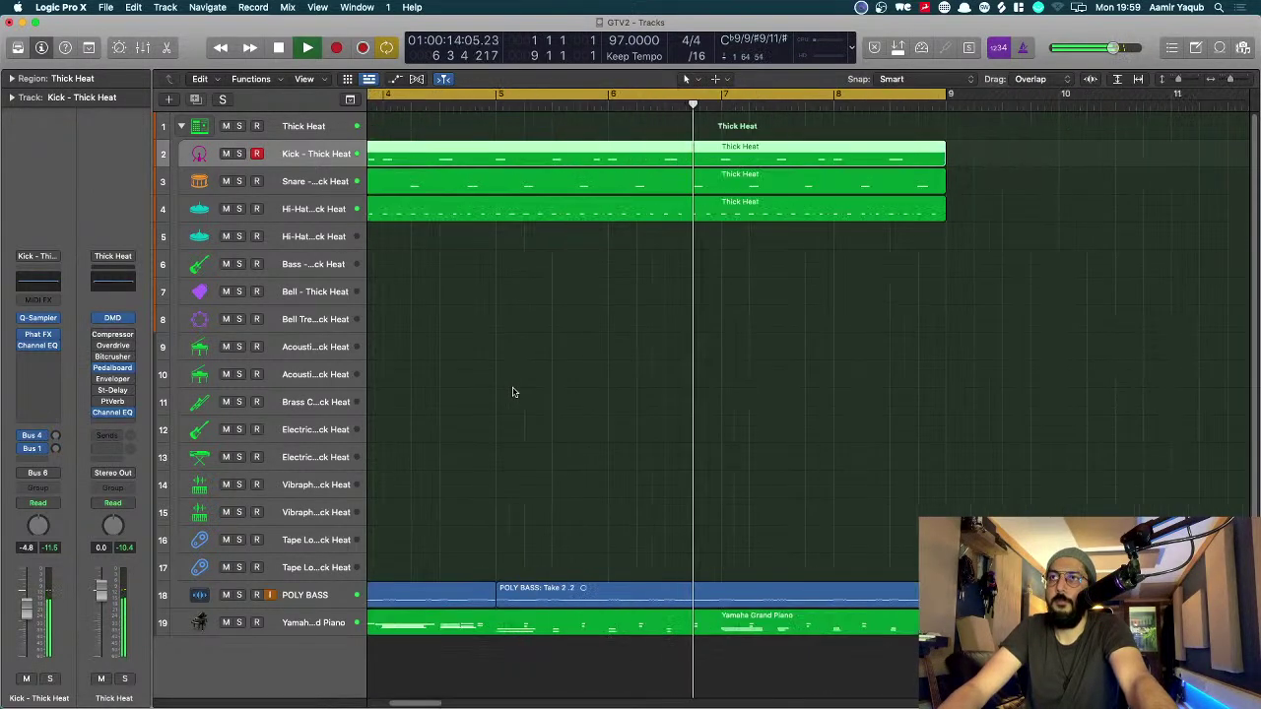
key("space")
left_click(637, 595)
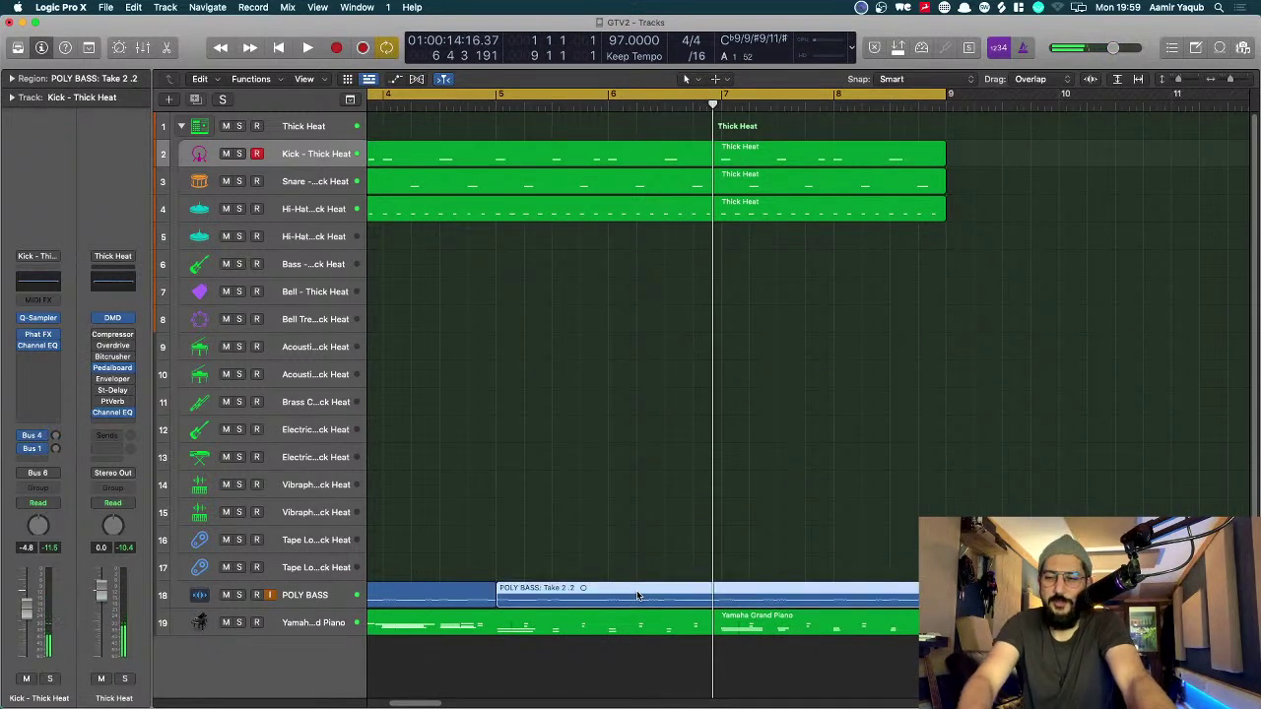
key("Delete")
Step: With the timeline zoomed out to bars 1–27 and tracks shrunk, marquee-select the three Thick Heat drum regions
key("super+Left")
key("super+Up")
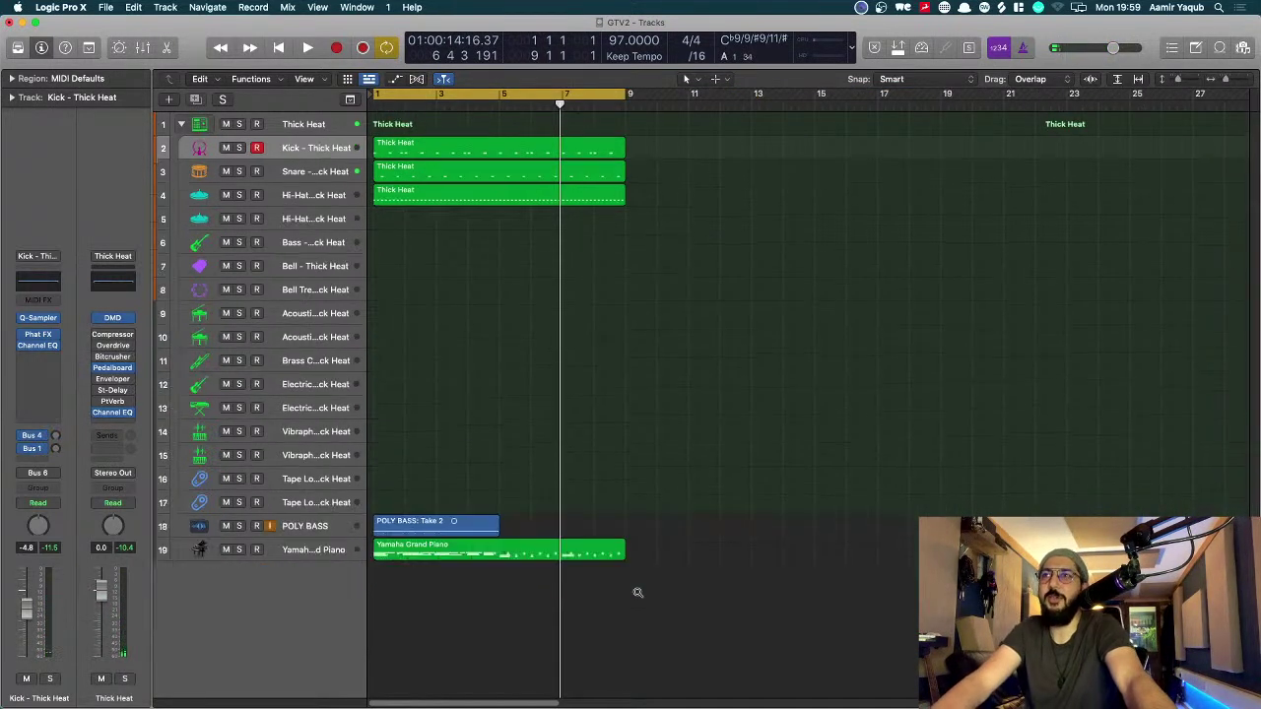
key("super+Up")
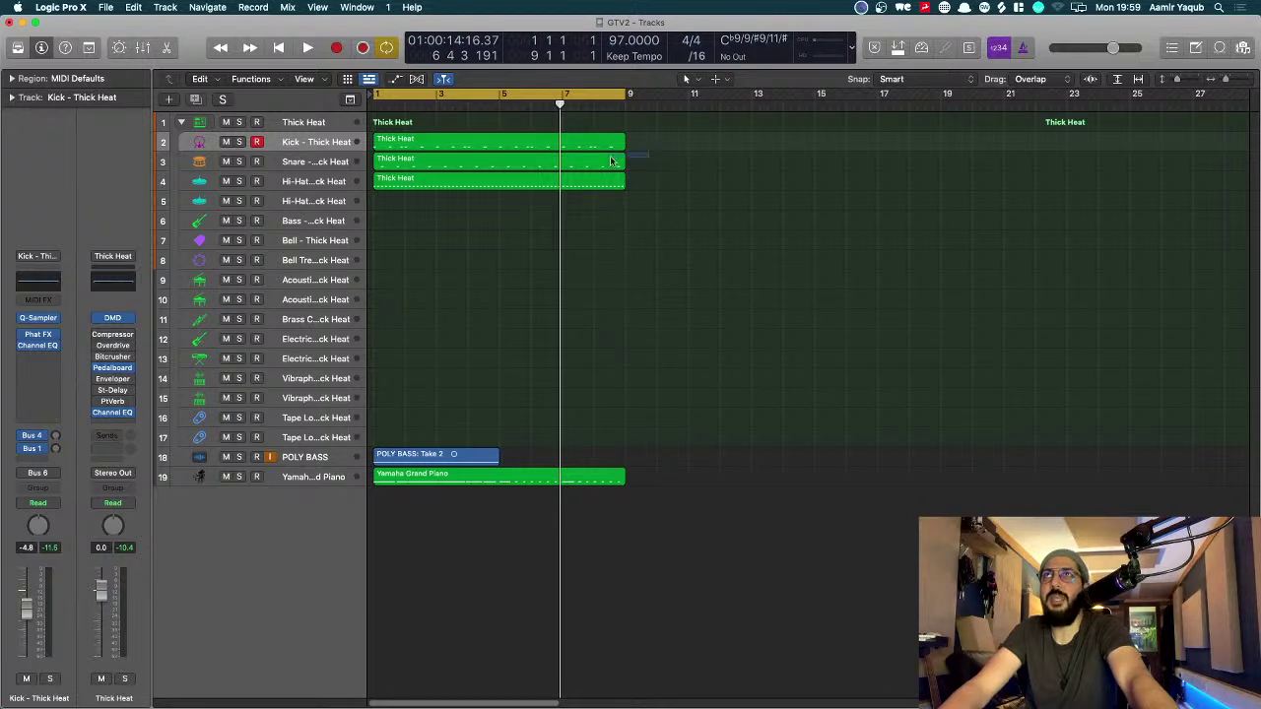
left_click_drag(636, 157, 483, 201)
left_click(712, 180)
left_click_drag(653, 124, 556, 204)
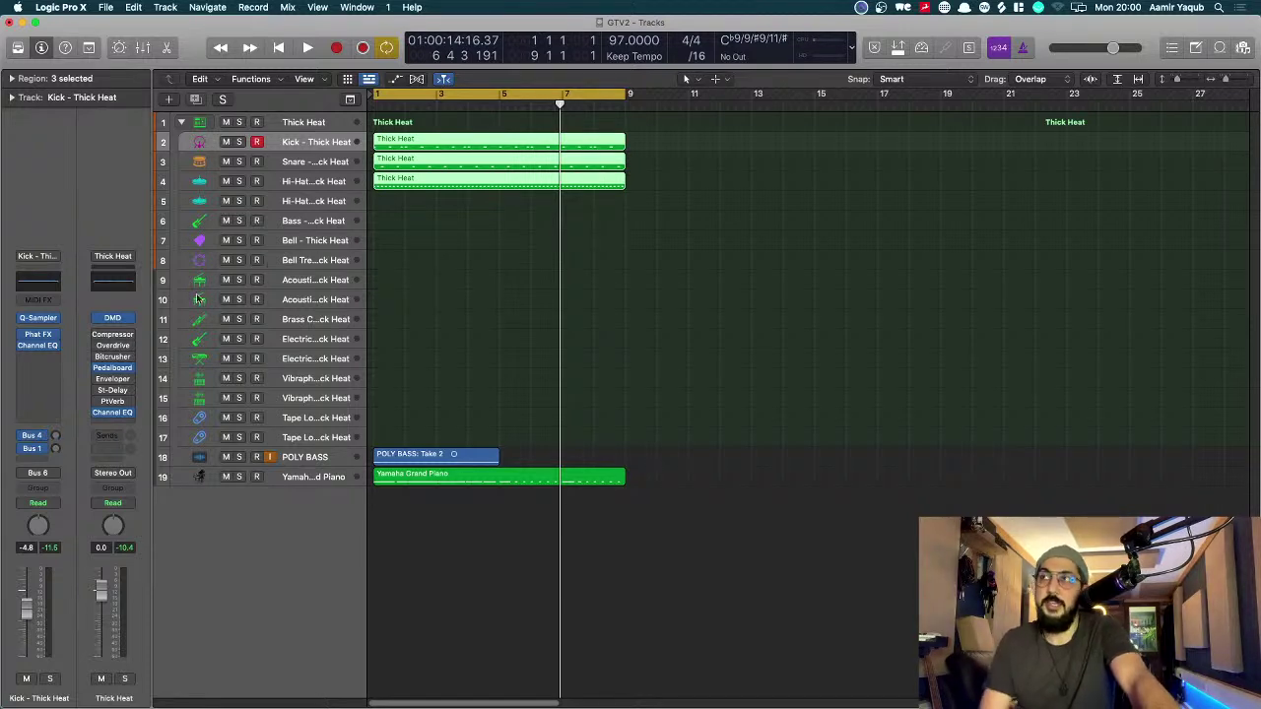
mouse_move(3, 308)
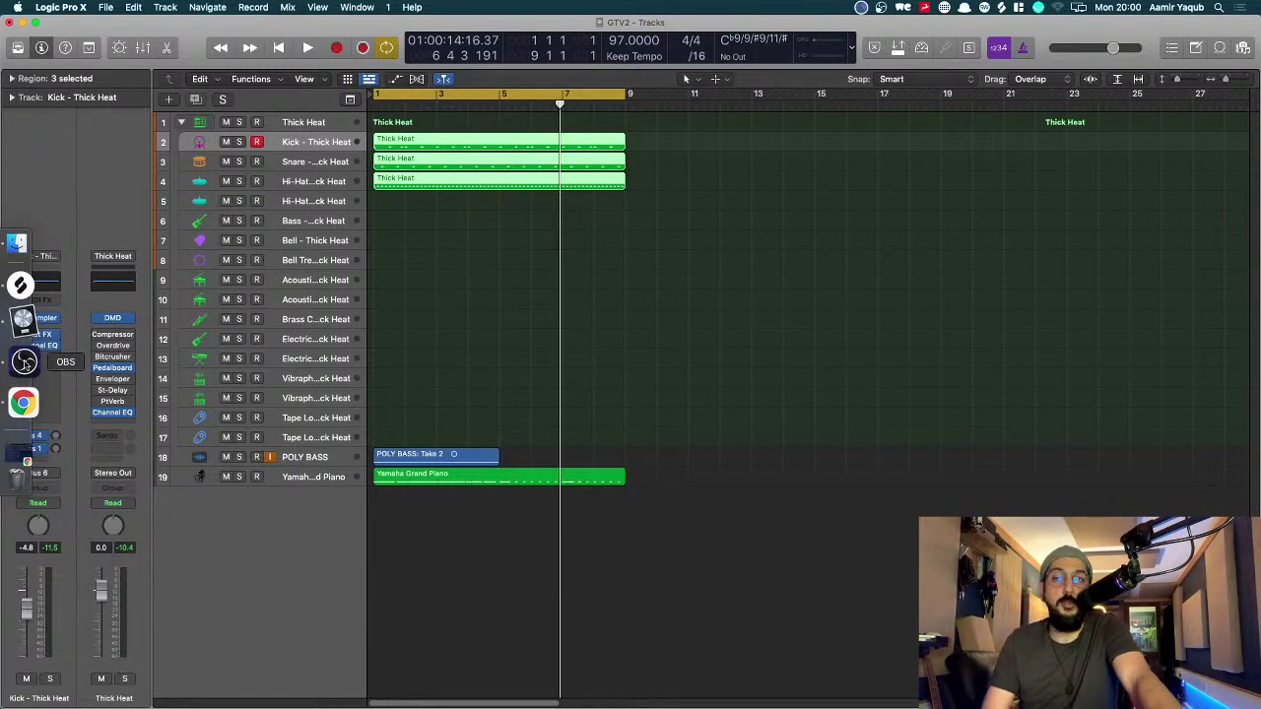